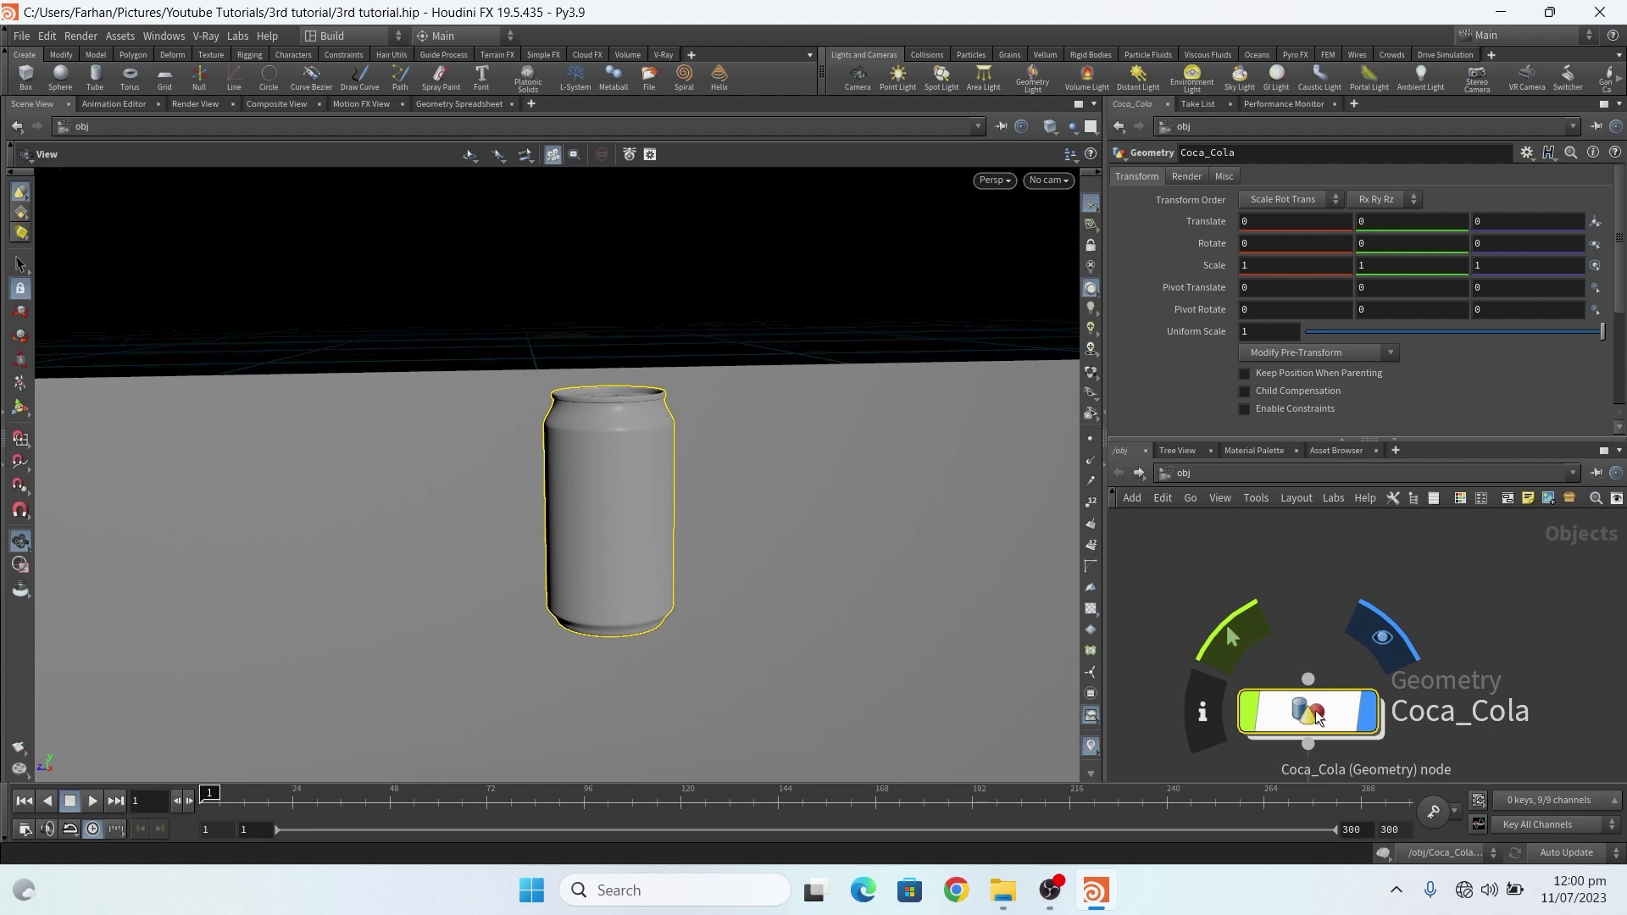
pyautogui.doubleClick(1322, 717)
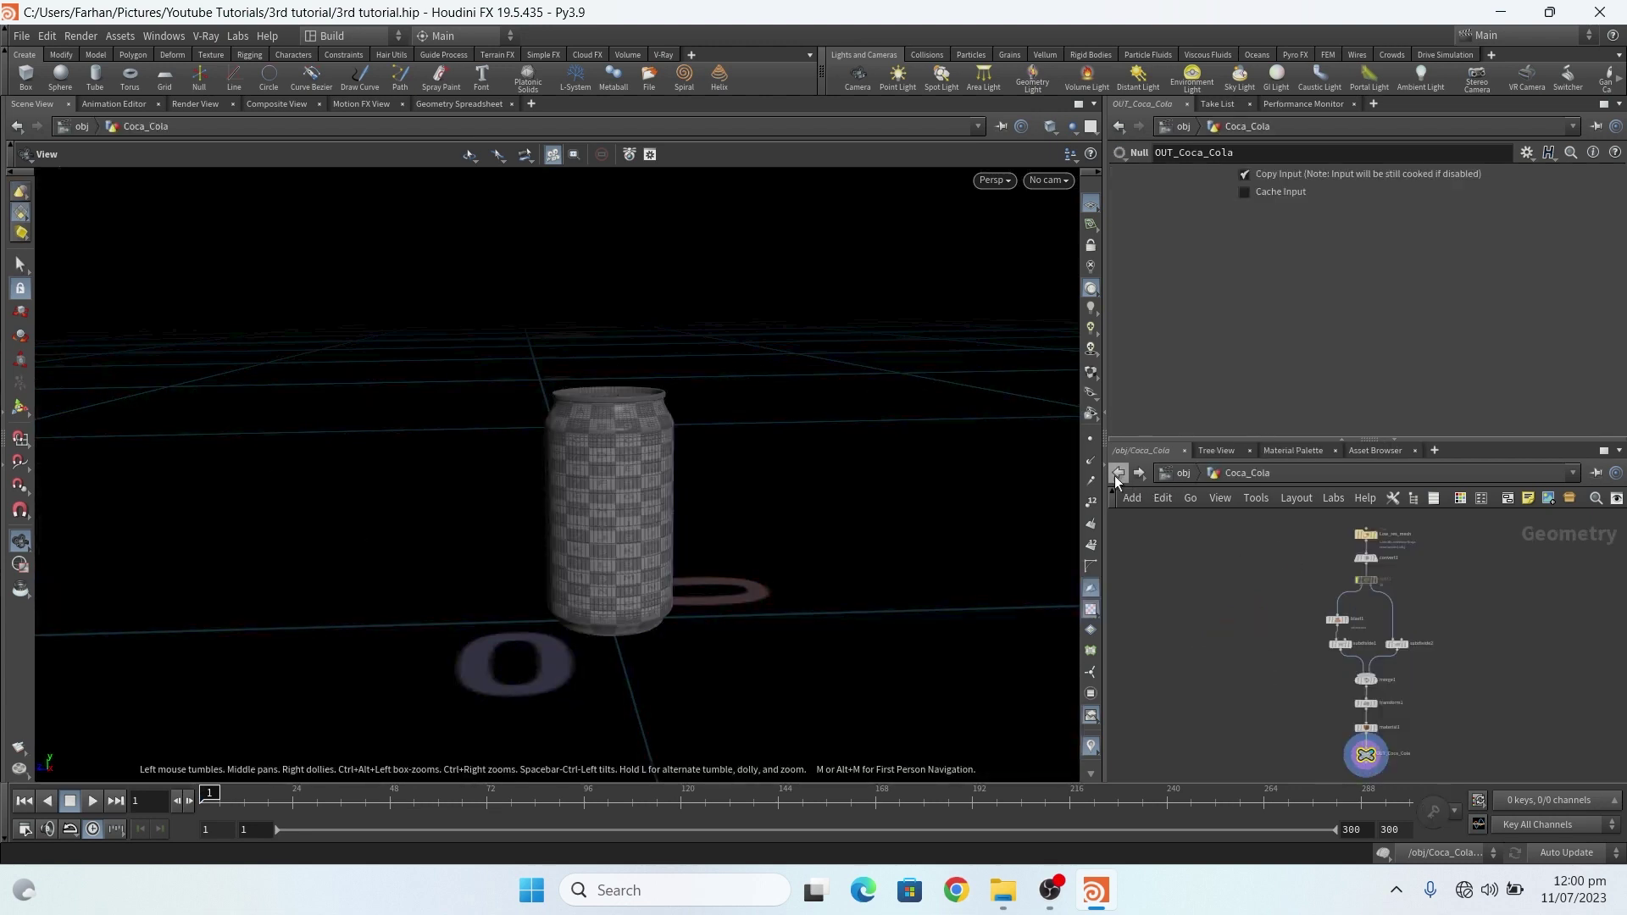
pyautogui.scroll(-2, 1280, 613)
pyautogui.scroll(8, 1324, 562)
pyautogui.scroll(-2, 1156, 582)
pyautogui.scroll(3, 1323, 643)
pyautogui.scroll(-3, 1329, 593)
pyautogui.scroll(3, 1337, 609)
pyautogui.click(1337, 608)
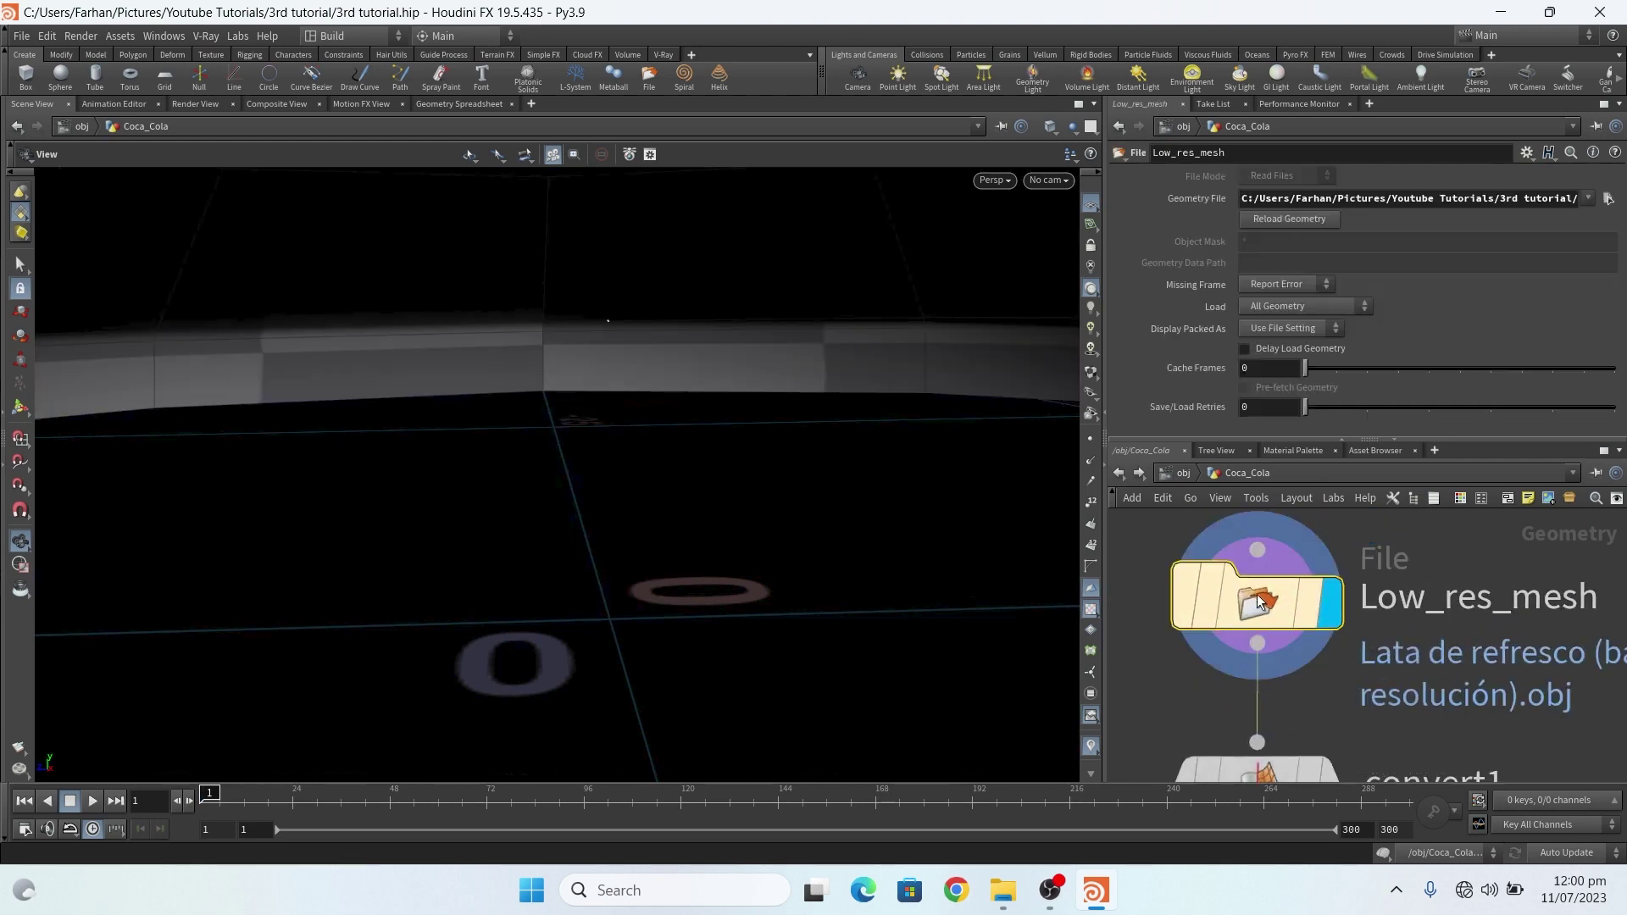
pyautogui.scroll(-5, 483, 462)
pyautogui.scroll(-5, 542, 529)
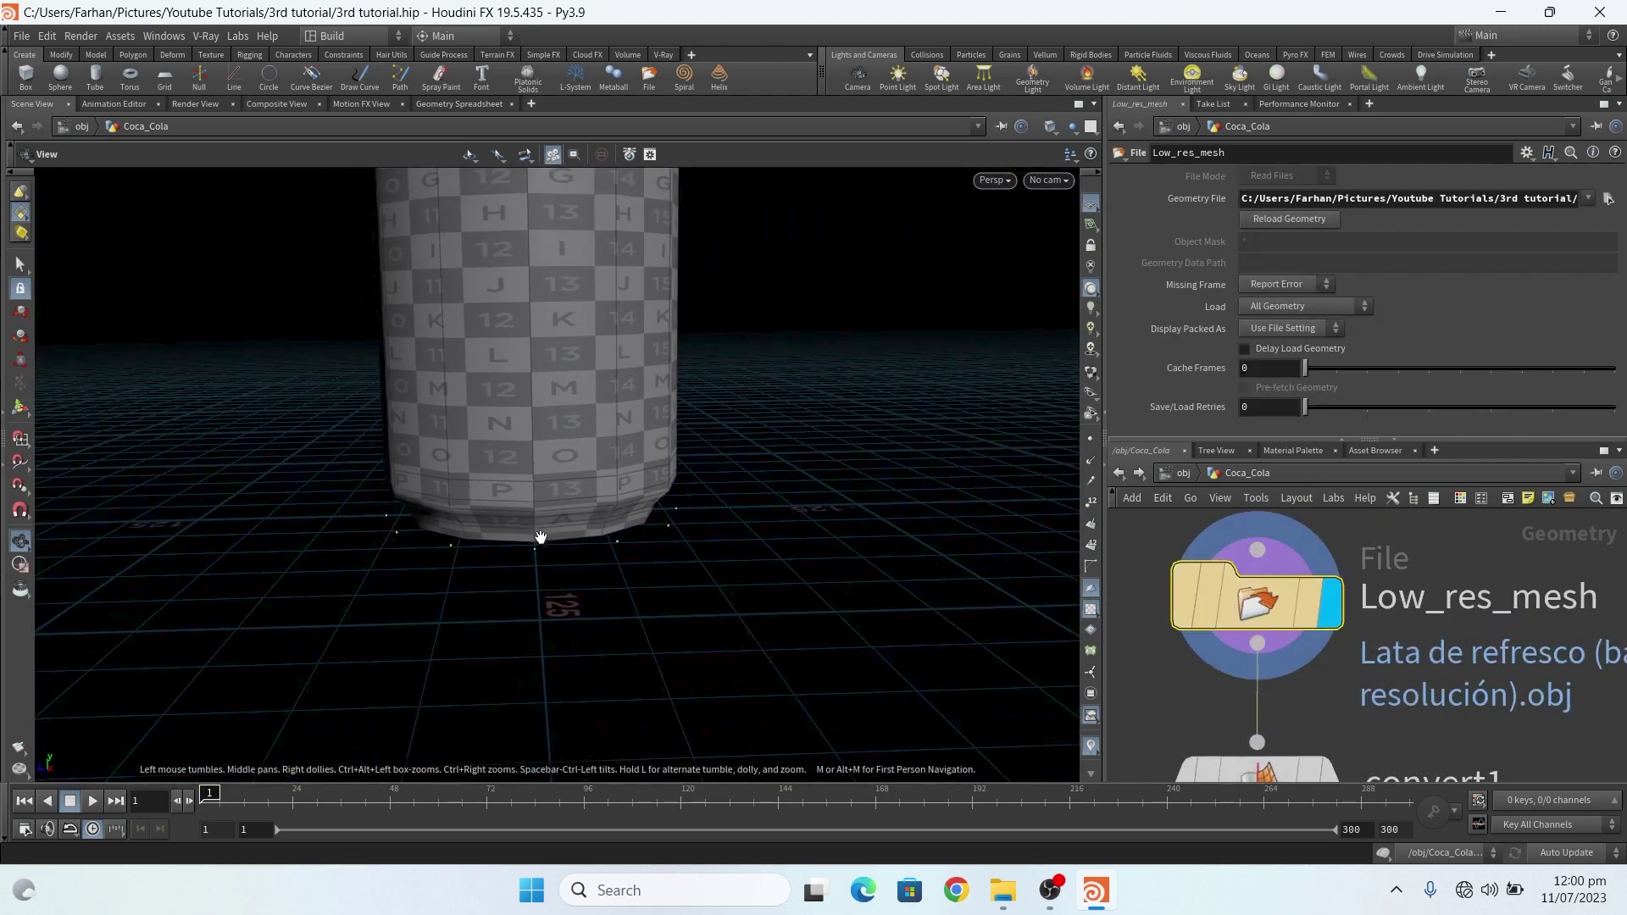
pyautogui.scroll(-5, 1309, 581)
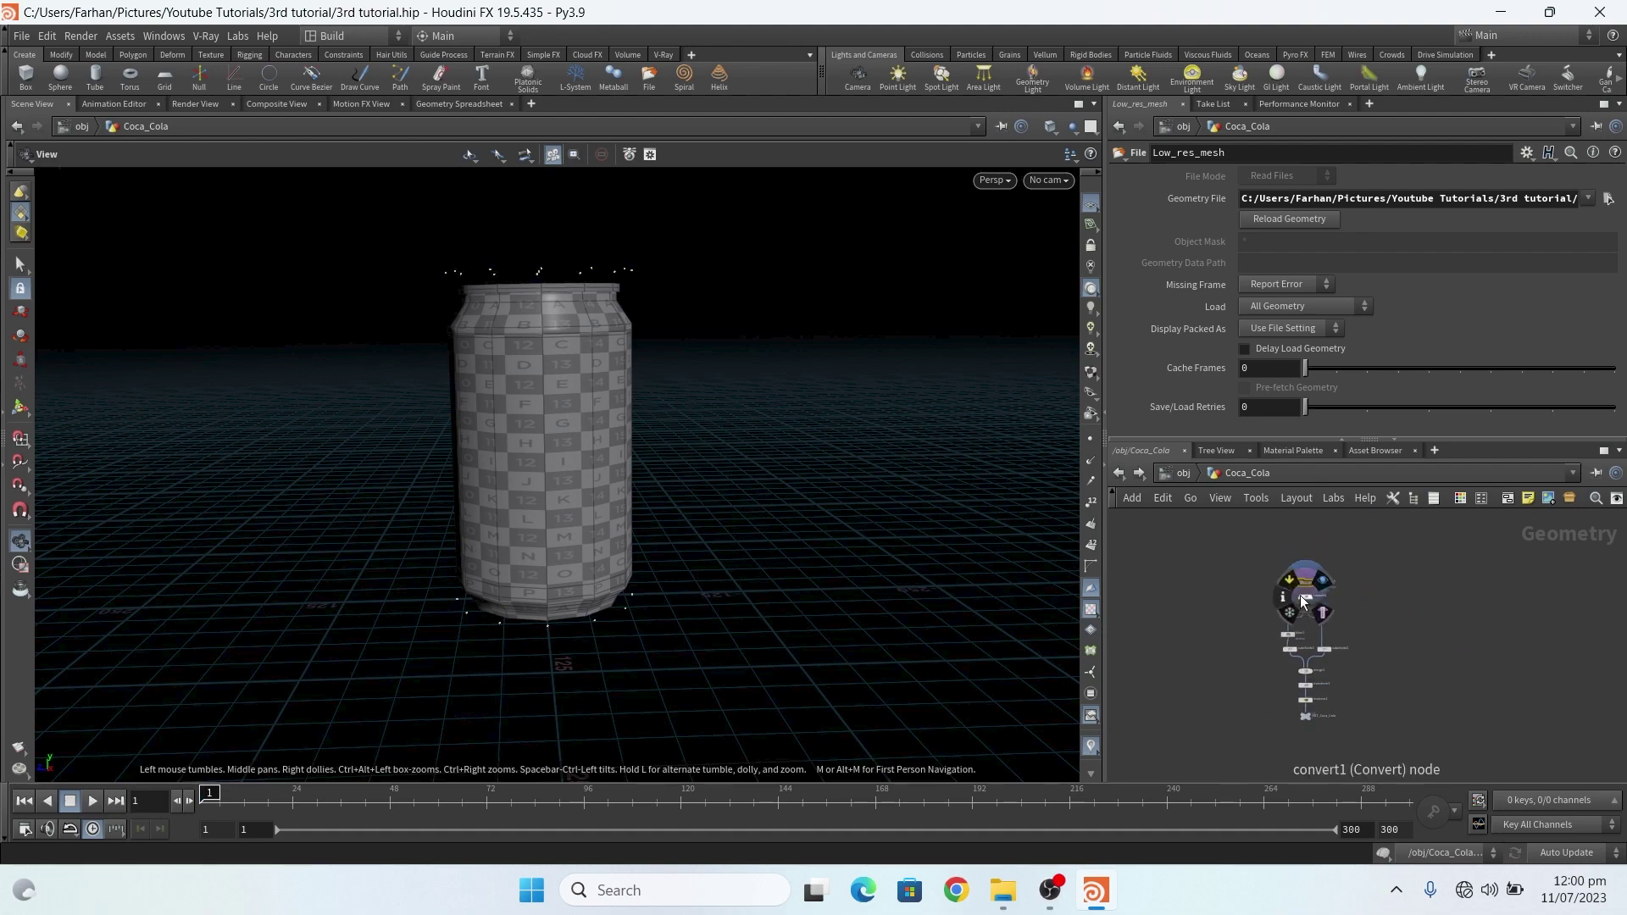
pyautogui.scroll(5, 1307, 699)
pyautogui.click(1322, 700)
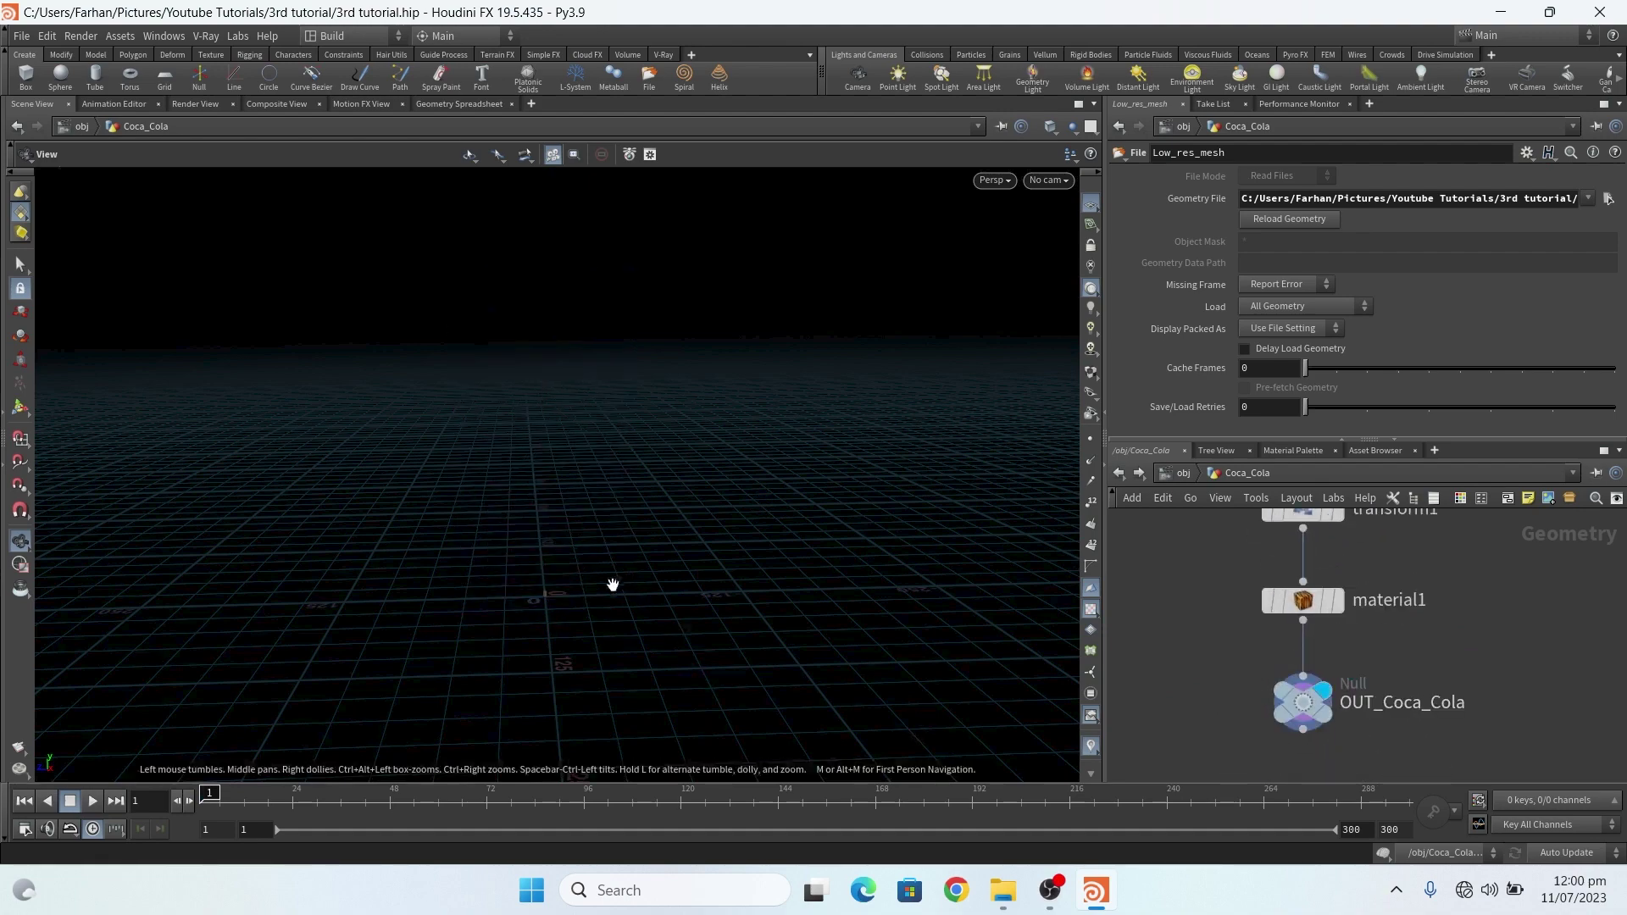
pyautogui.scroll(10, 538, 576)
pyautogui.scroll(-5, 508, 603)
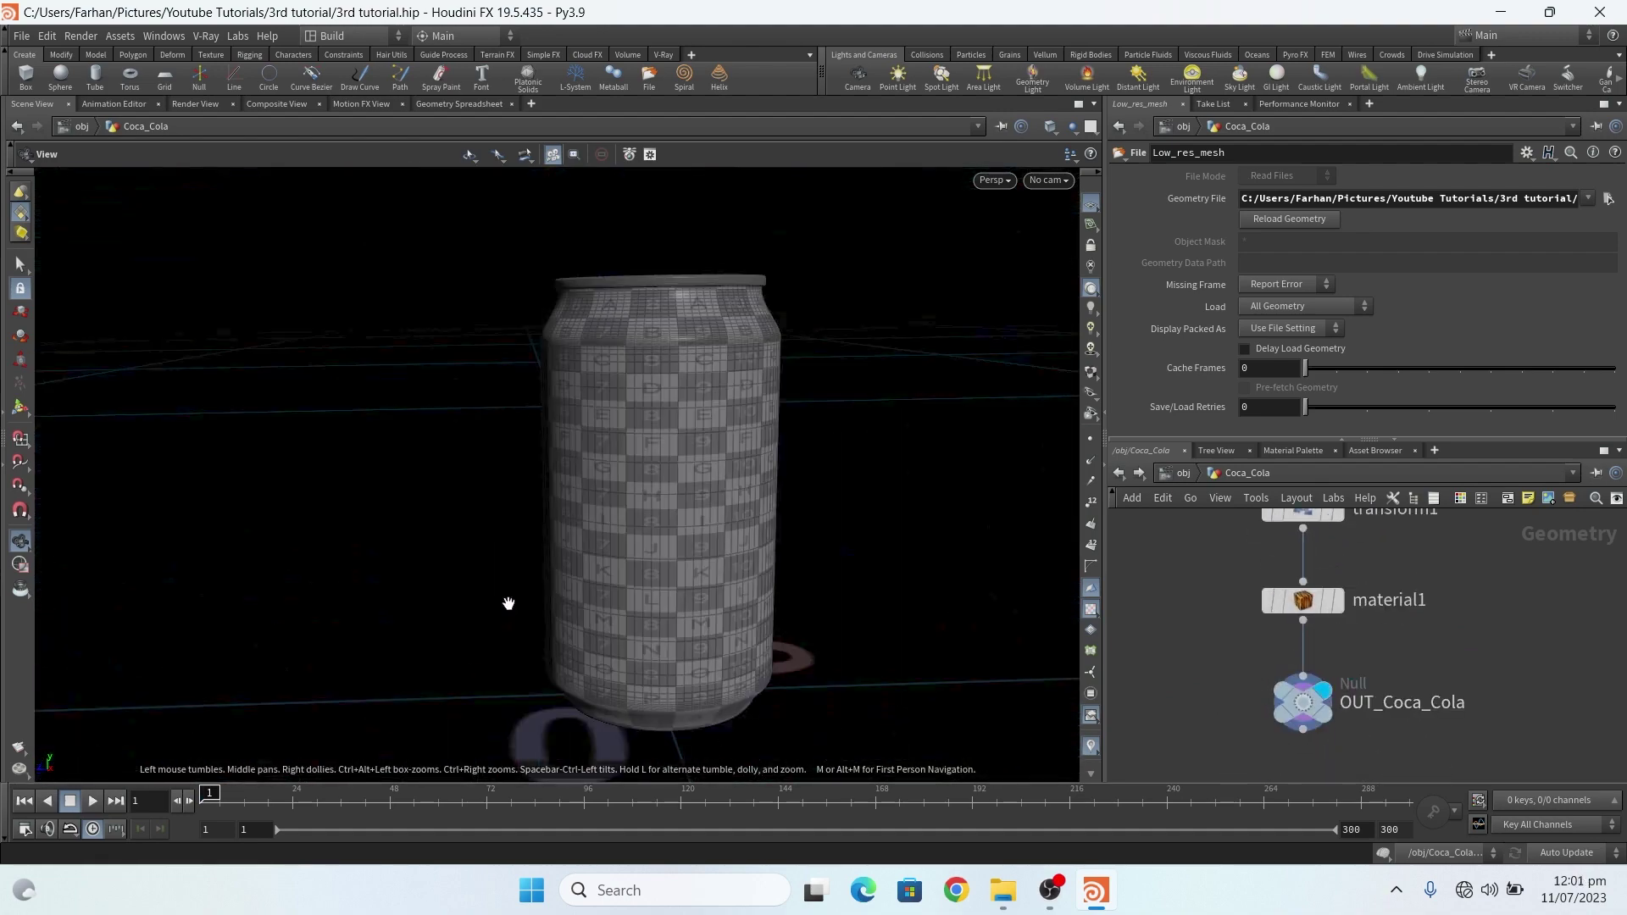
pyautogui.moveTo(607, 593); pyautogui.dragTo(644, 606)
pyautogui.scroll(-6, 1329, 614)
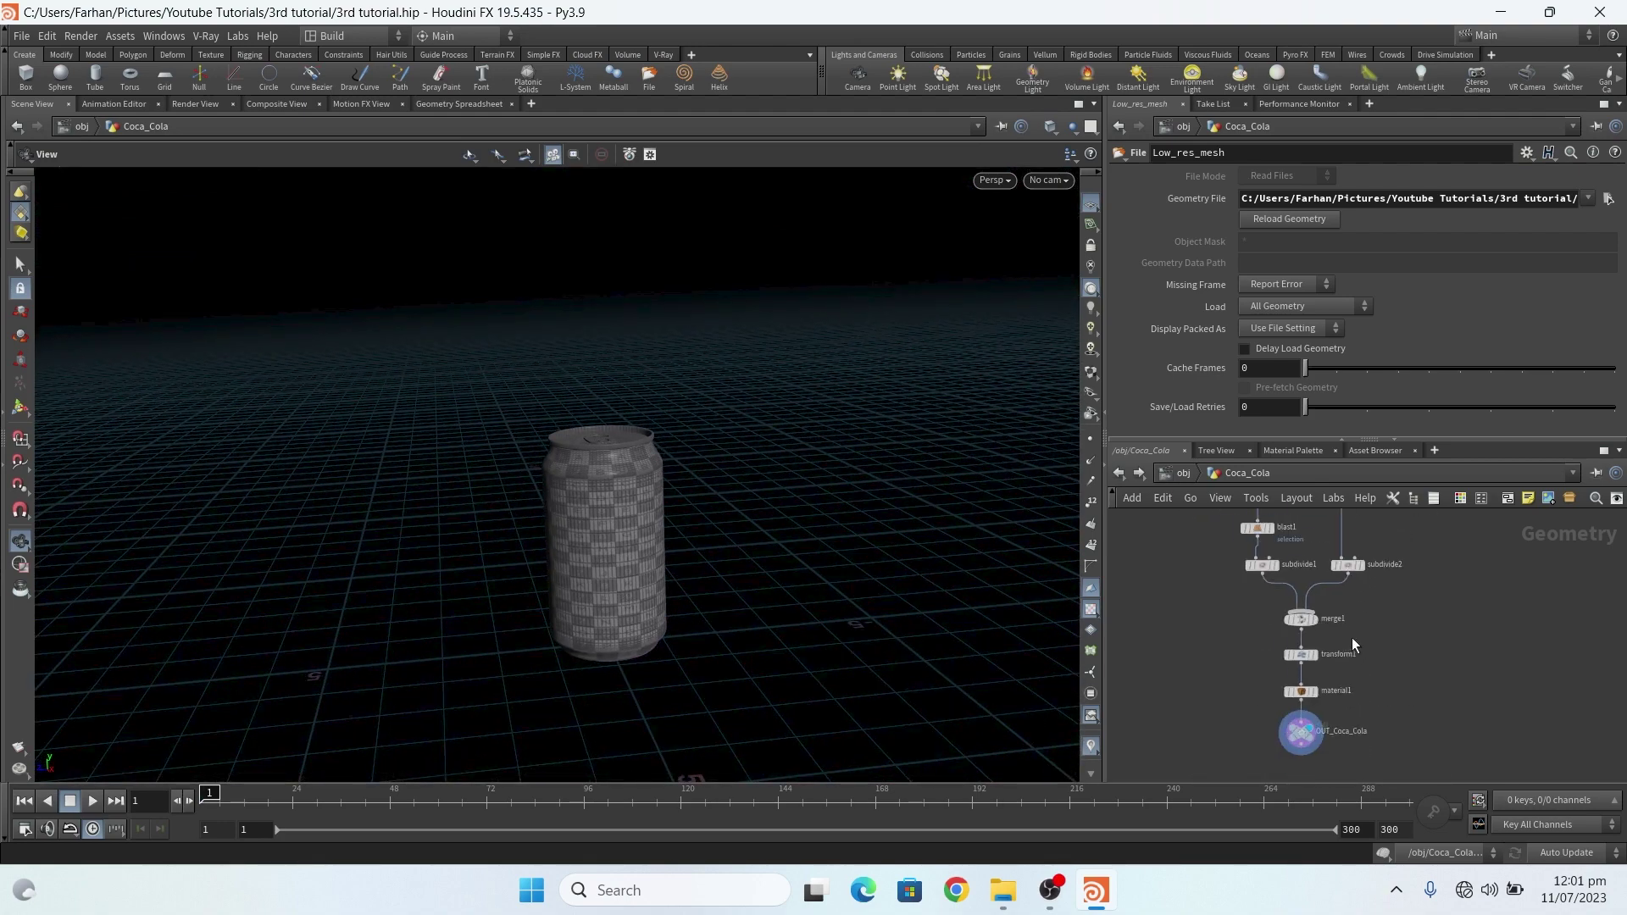
pyautogui.press('u')
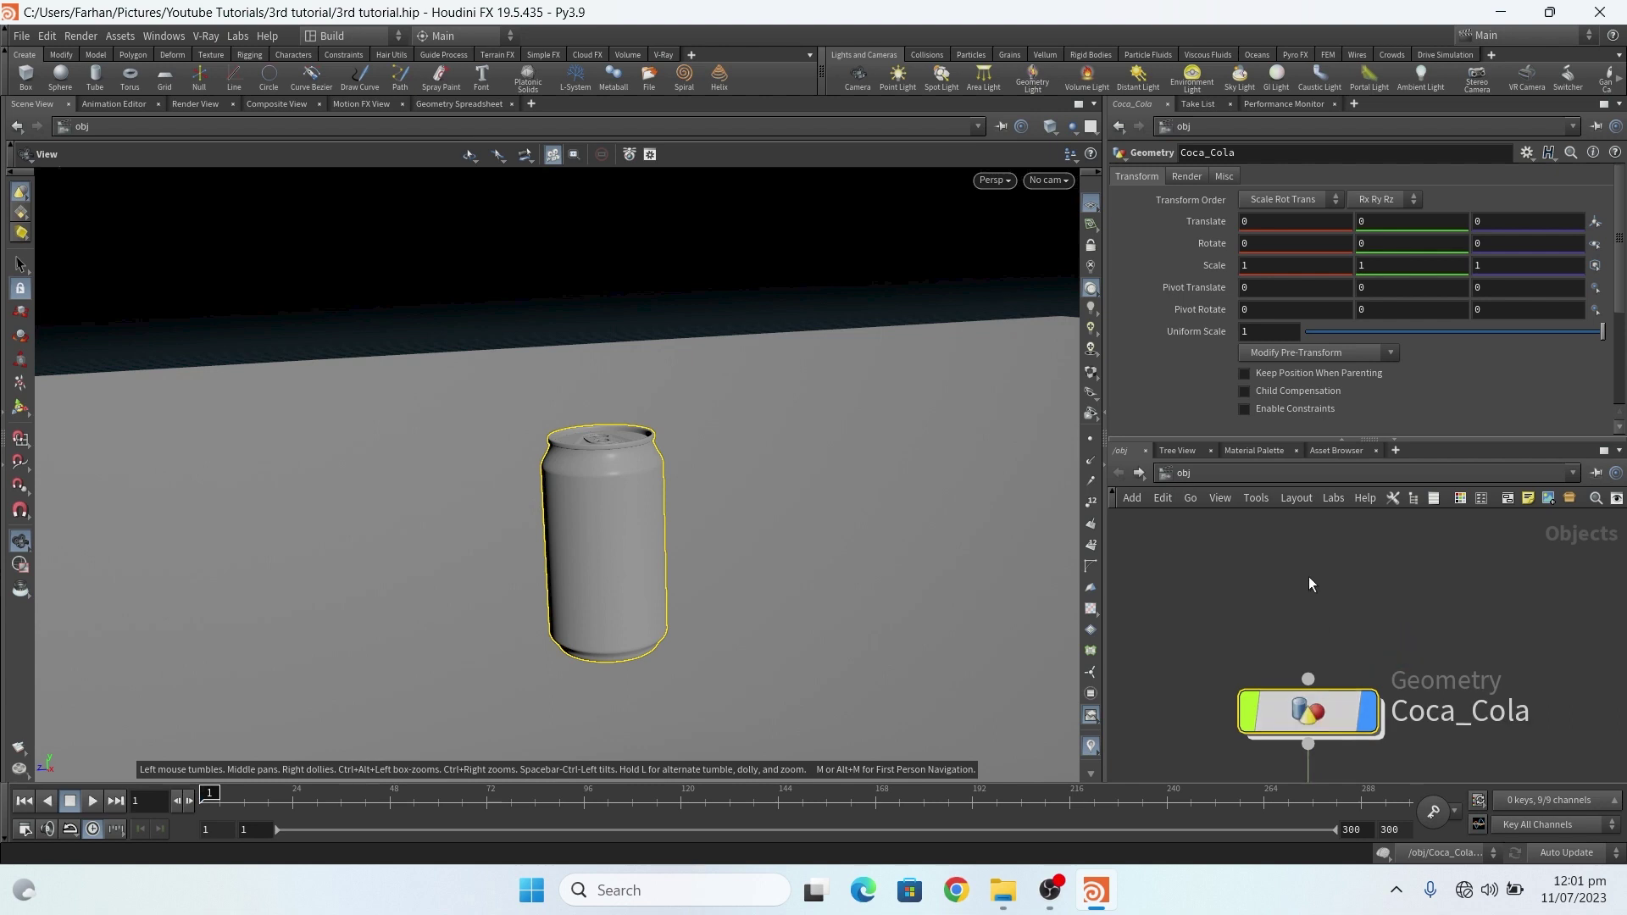
# Look through cam1 in the viewport and select the Coca_Cola_Smoke_Setup object.
pyautogui.moveTo(648, 546)
pyautogui.mouseDown()
pyautogui.moveTo(639, 567)
pyautogui.moveTo(597, 571)
pyautogui.moveTo(625, 540)
pyautogui.mouseUp()
pyautogui.click(1049, 181)
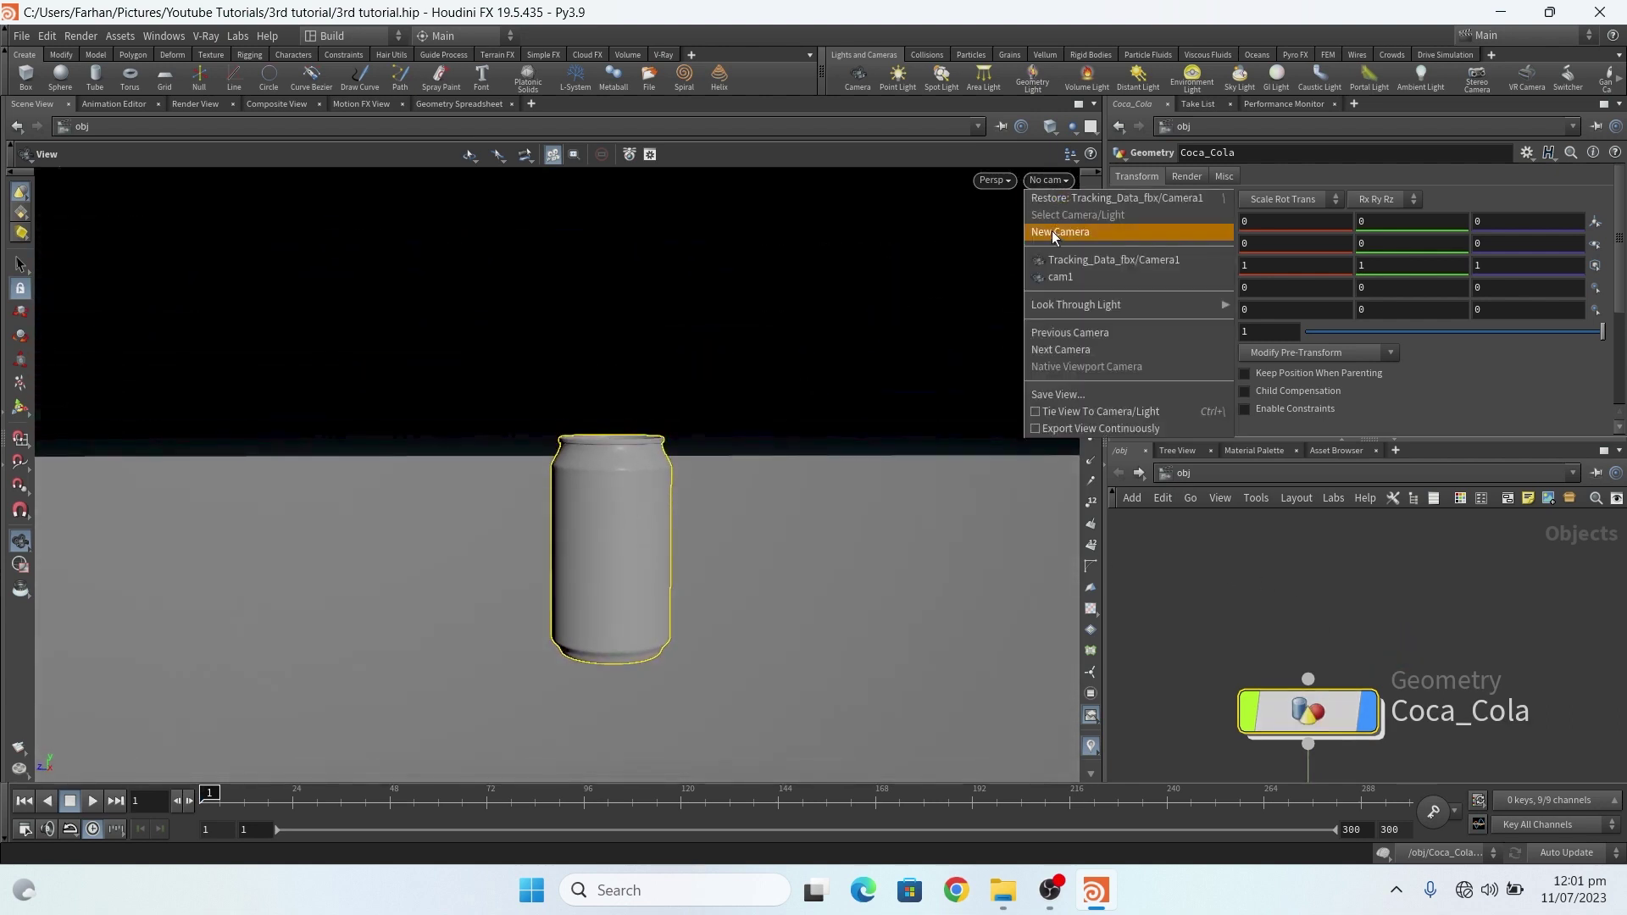
pyautogui.click(1061, 277)
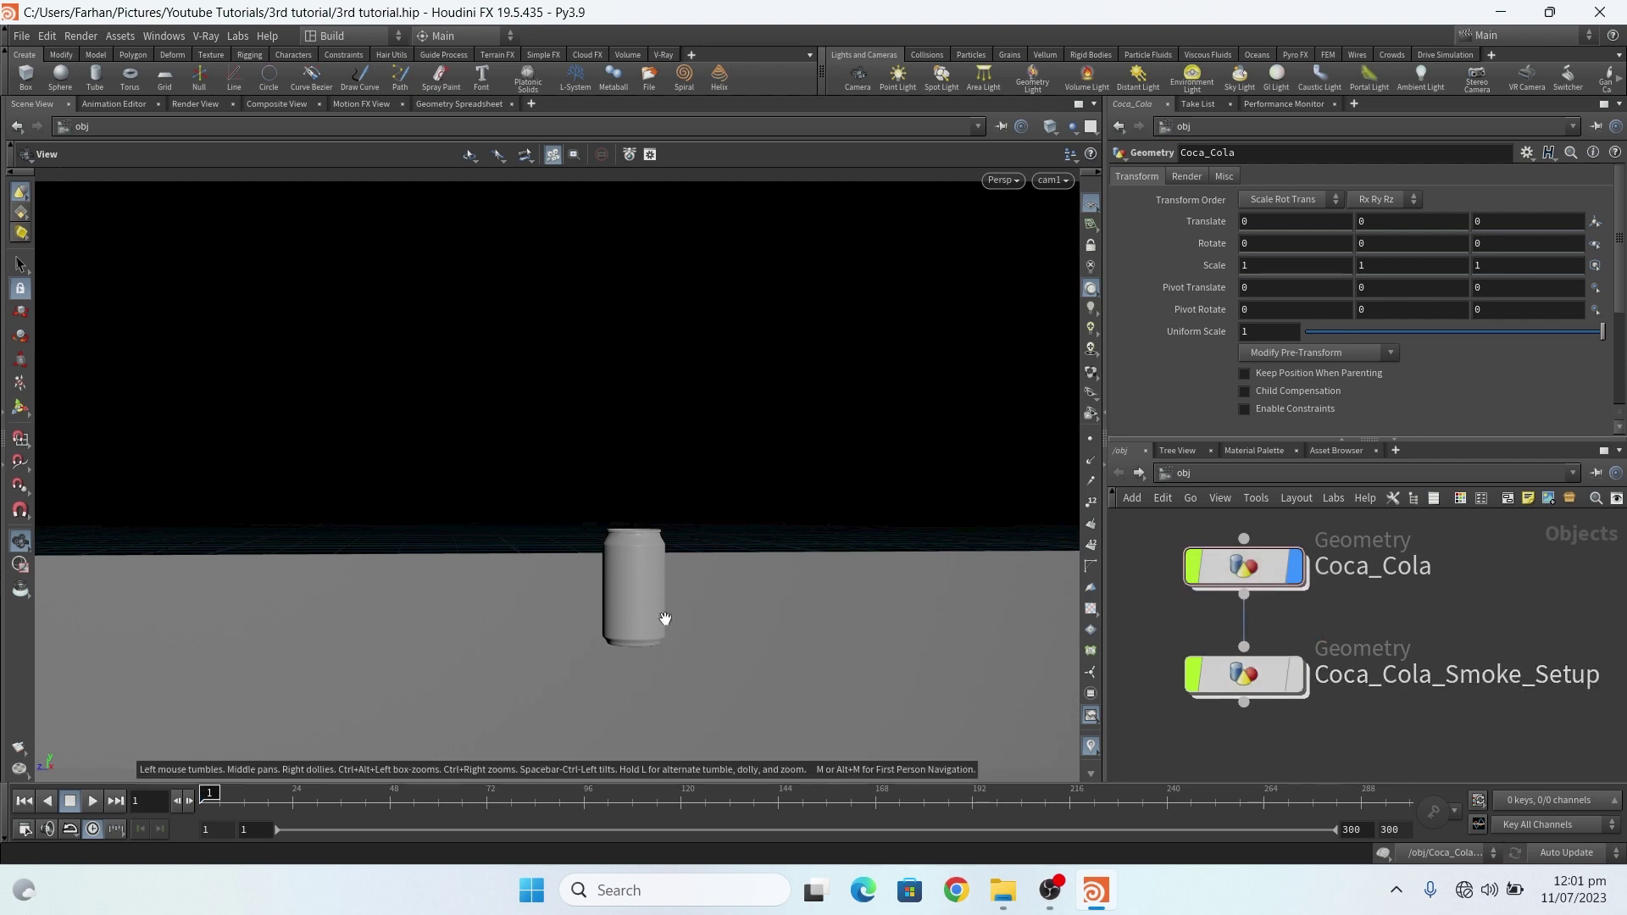
pyautogui.click(1259, 674)
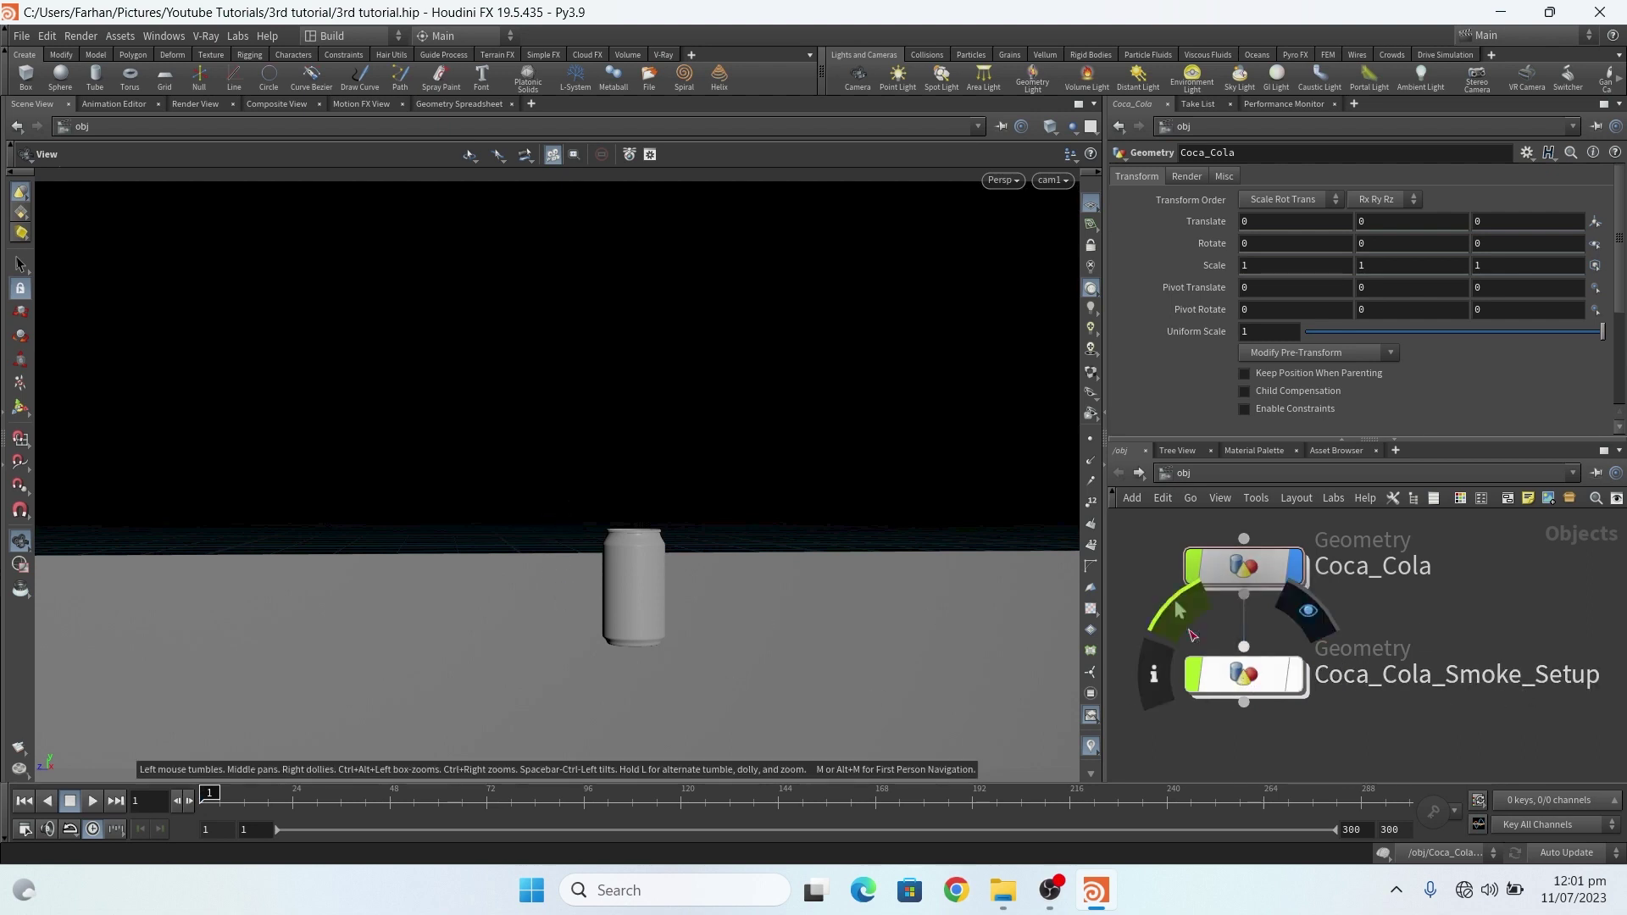
# Dive into Coca_Cola_Smoke_Setup and display the tube1 source disc with its parameters shown.
pyautogui.doubleClick(1255, 670)
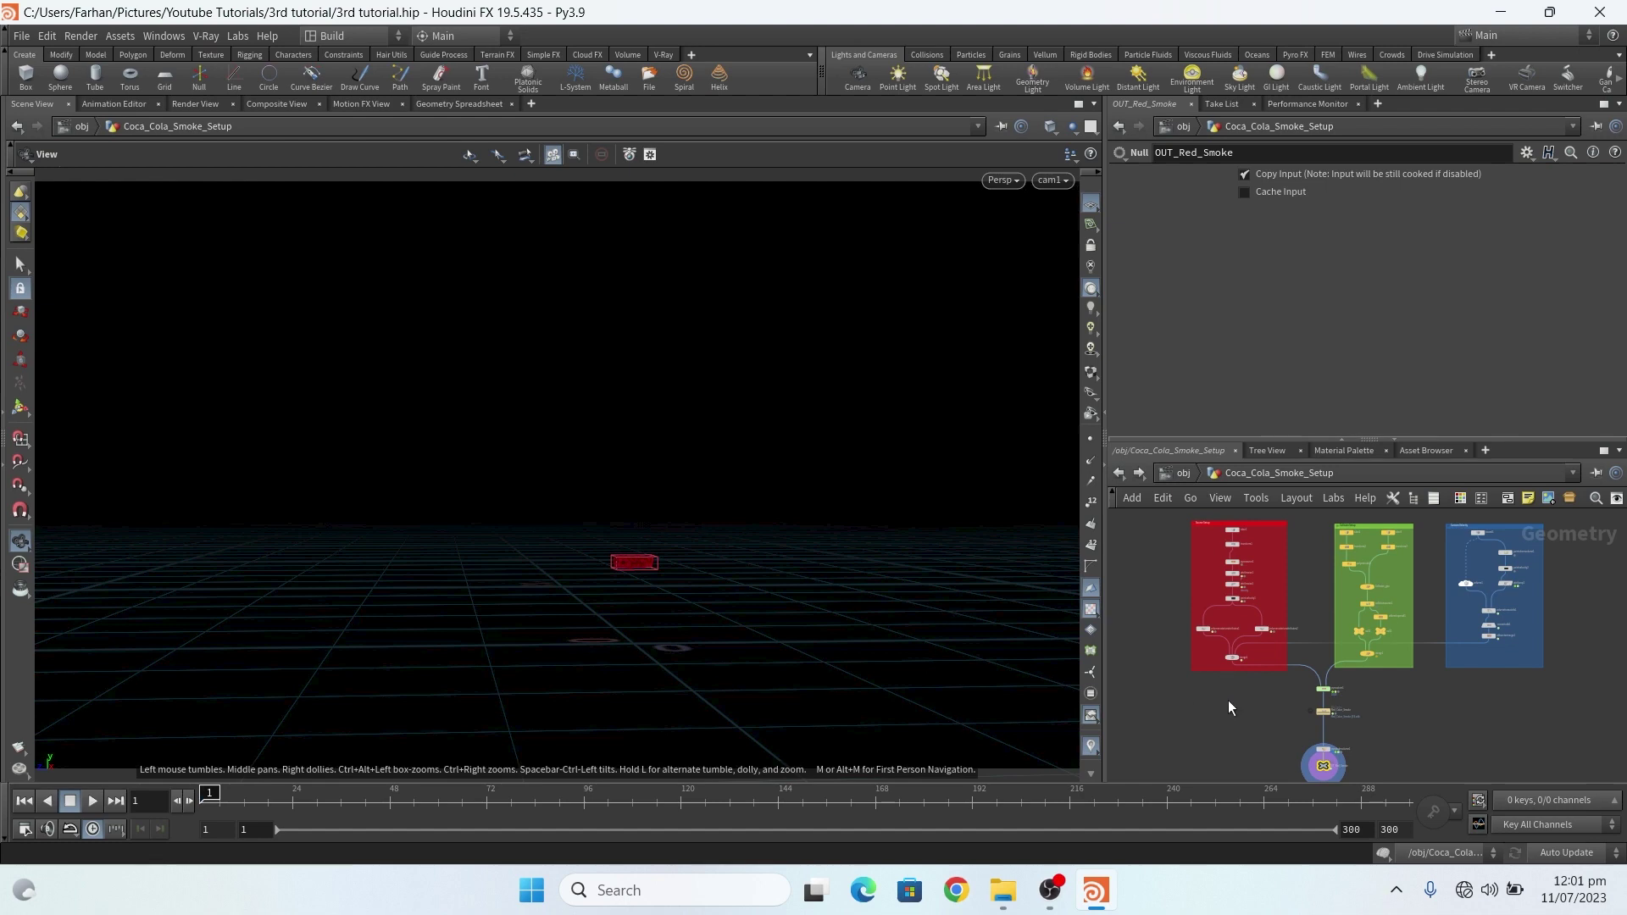
pyautogui.scroll(4, 1226, 566)
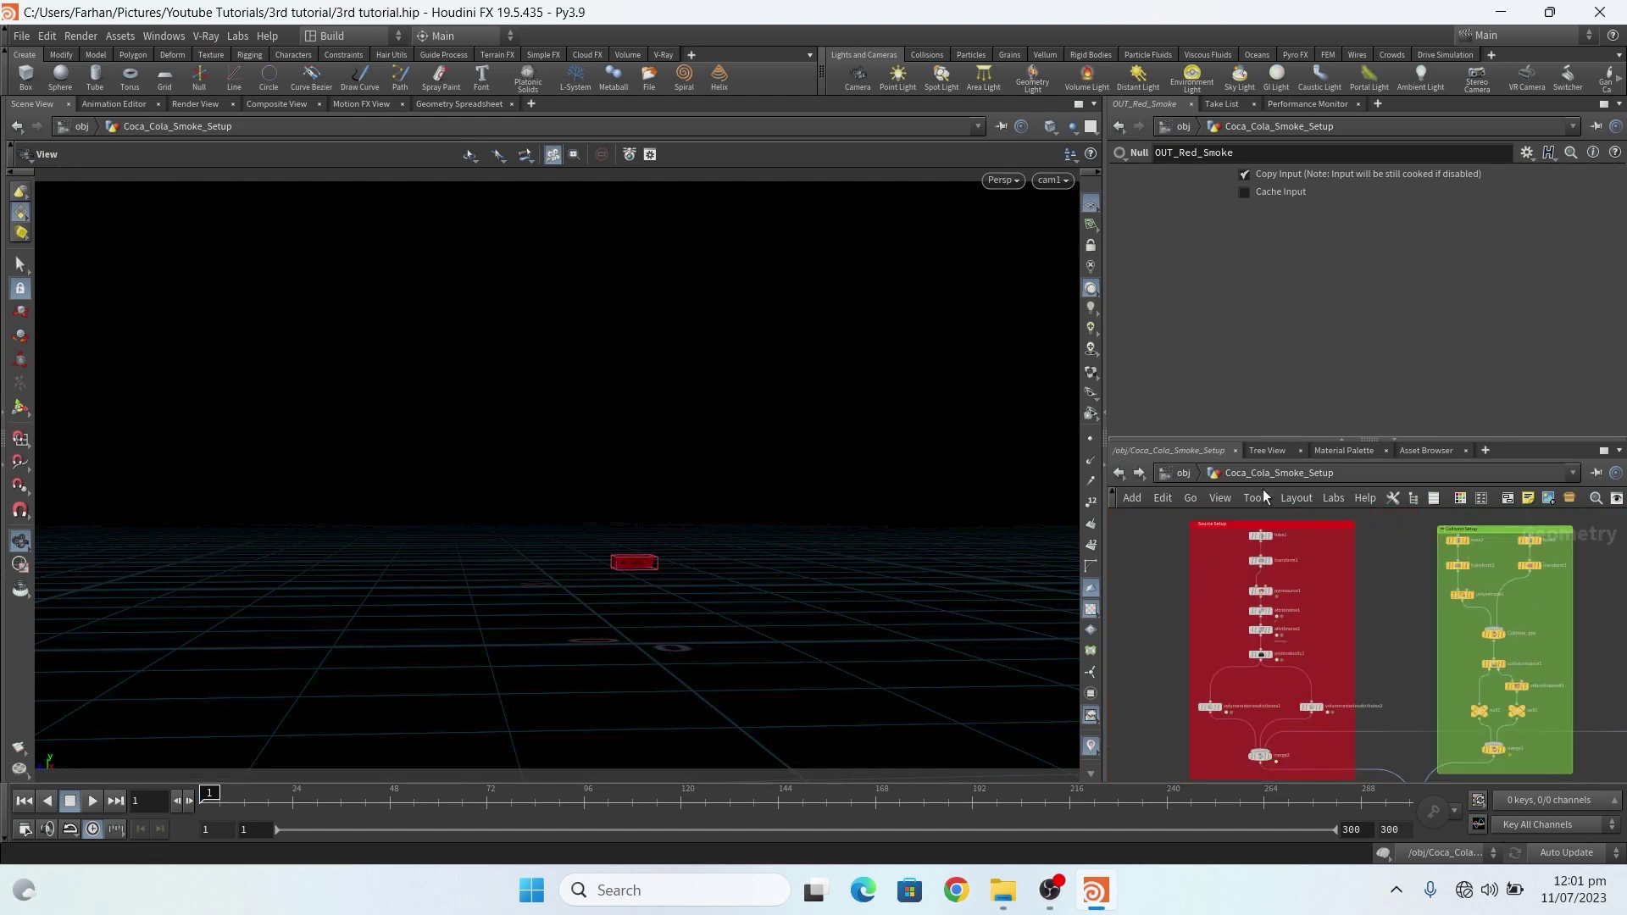
pyautogui.scroll(5, 1238, 534)
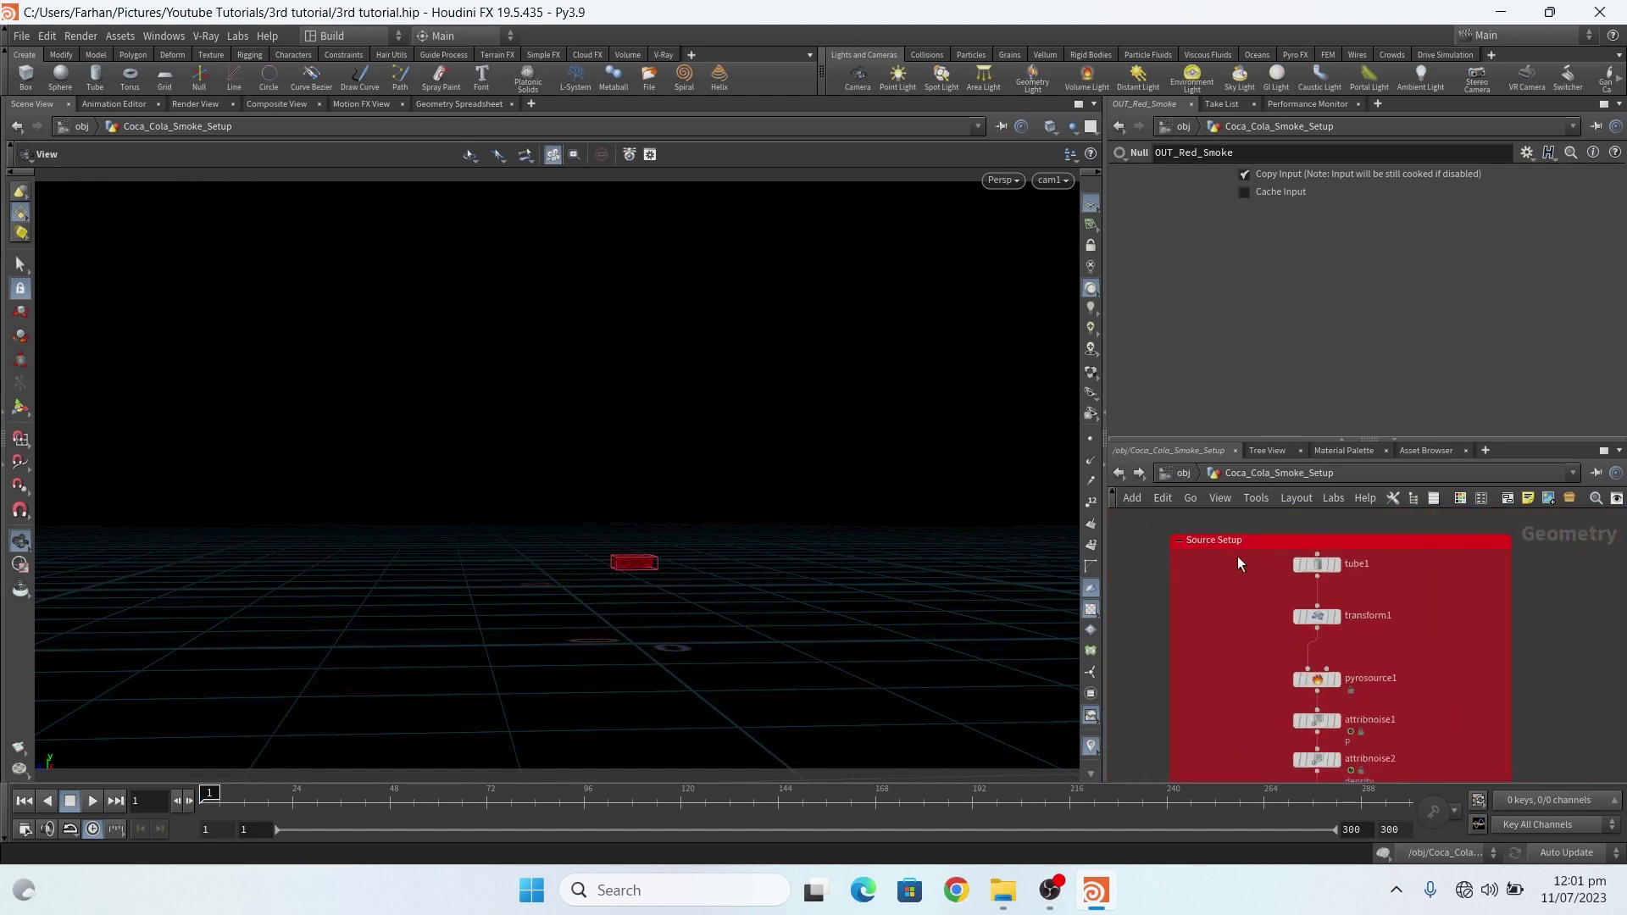
pyautogui.scroll(4, 1246, 564)
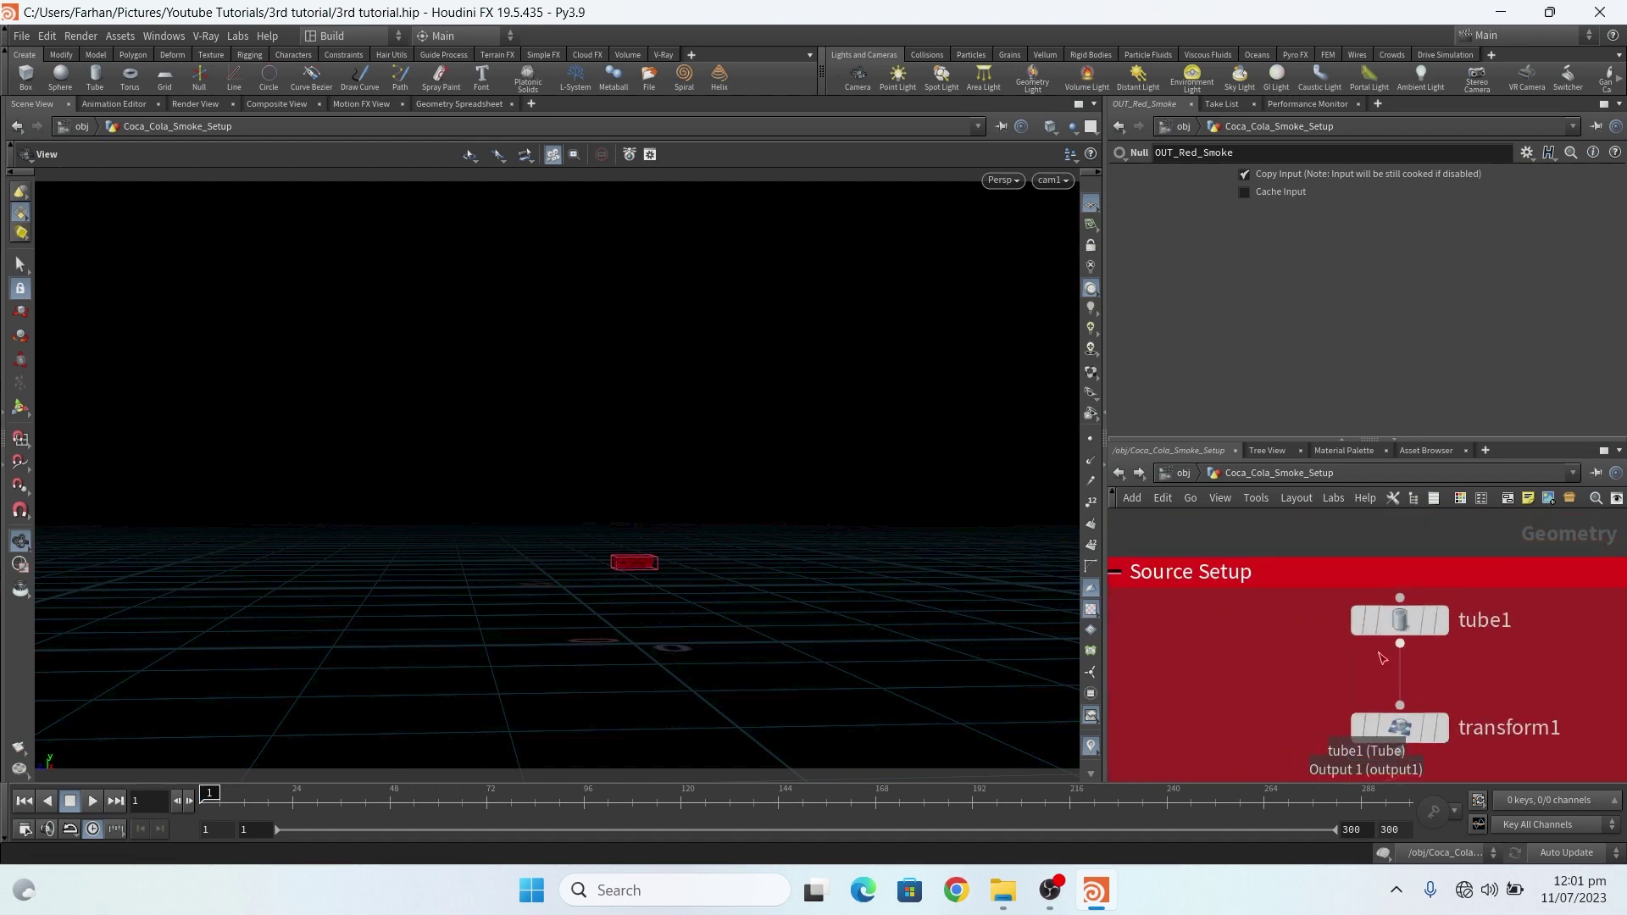
pyautogui.scroll(2, 1341, 613)
pyautogui.scroll(-3, 1341, 614)
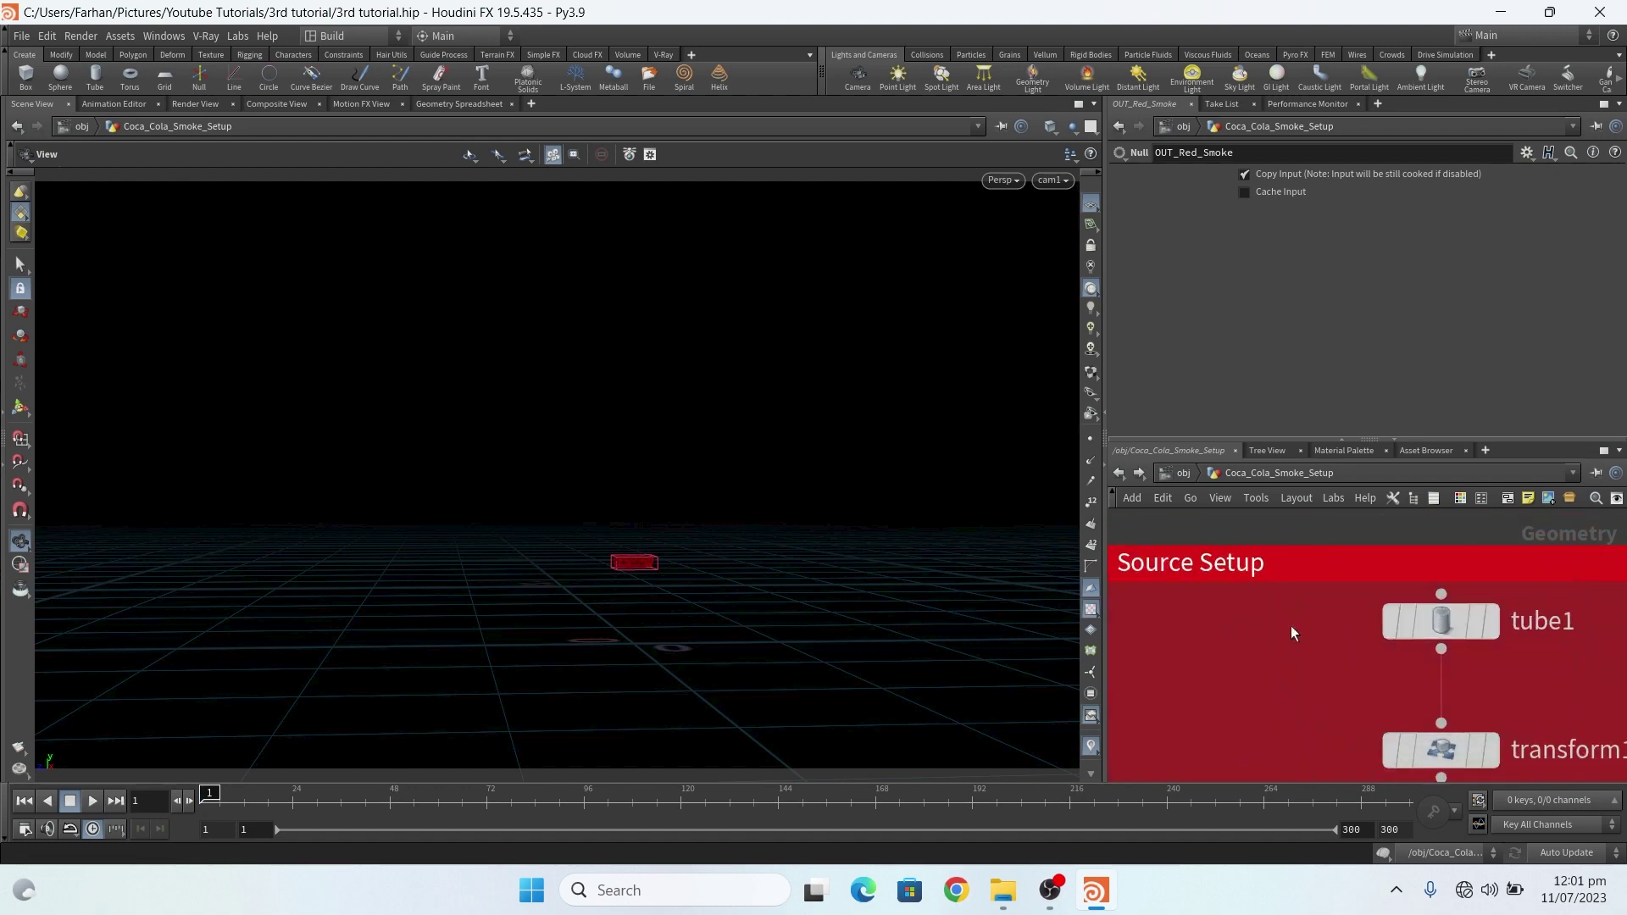
pyautogui.click(1489, 624)
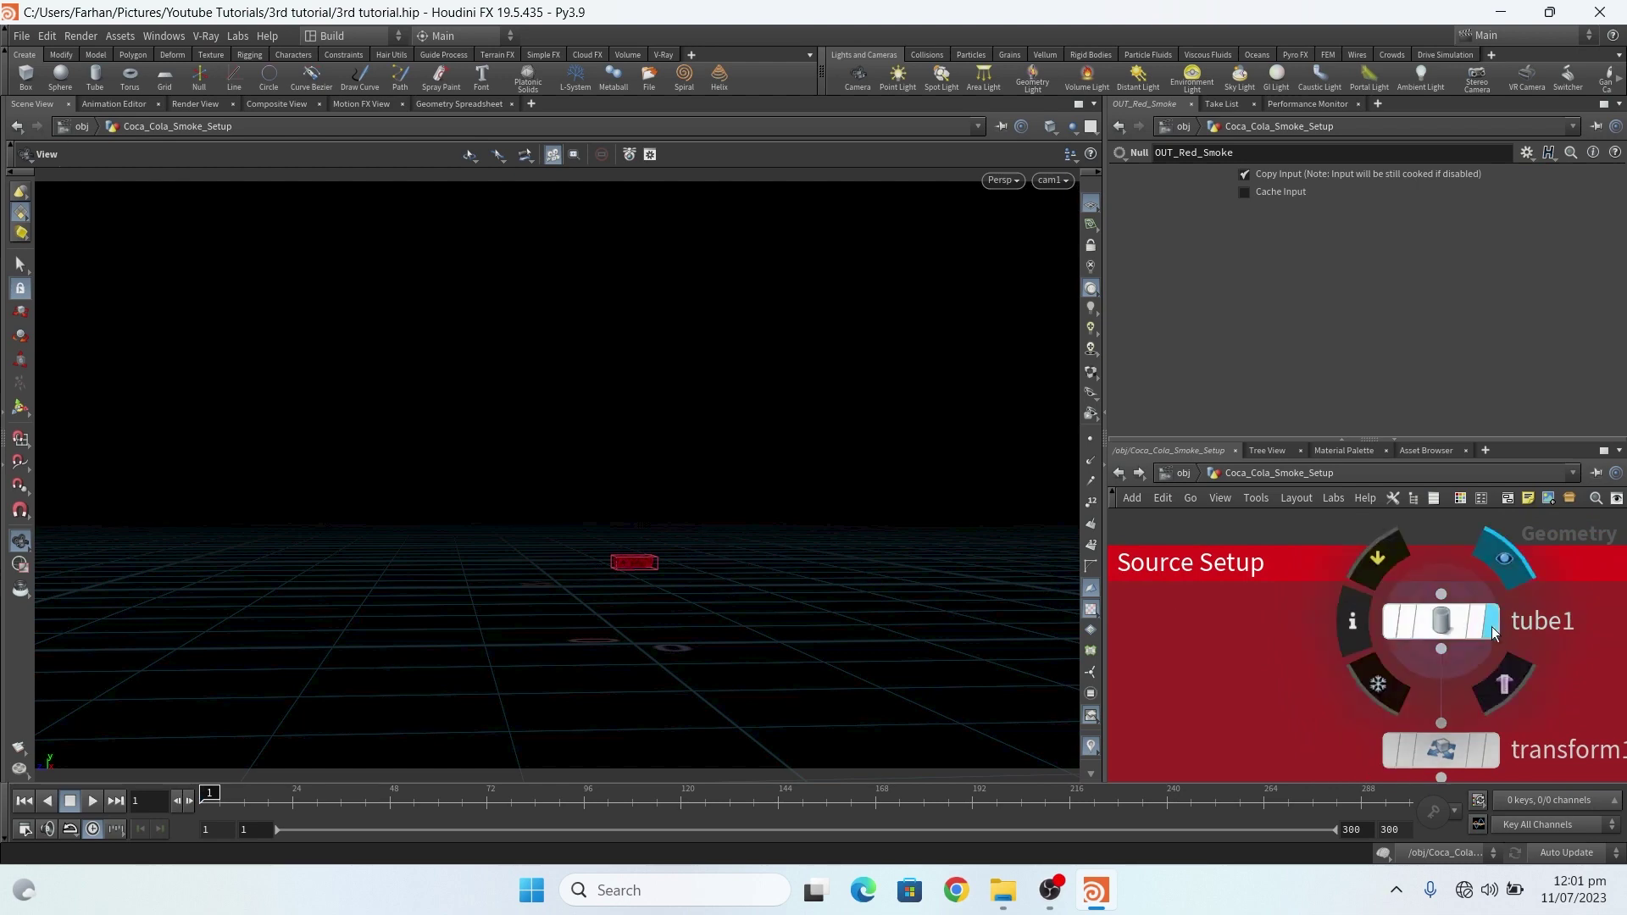
pyautogui.click(1446, 621)
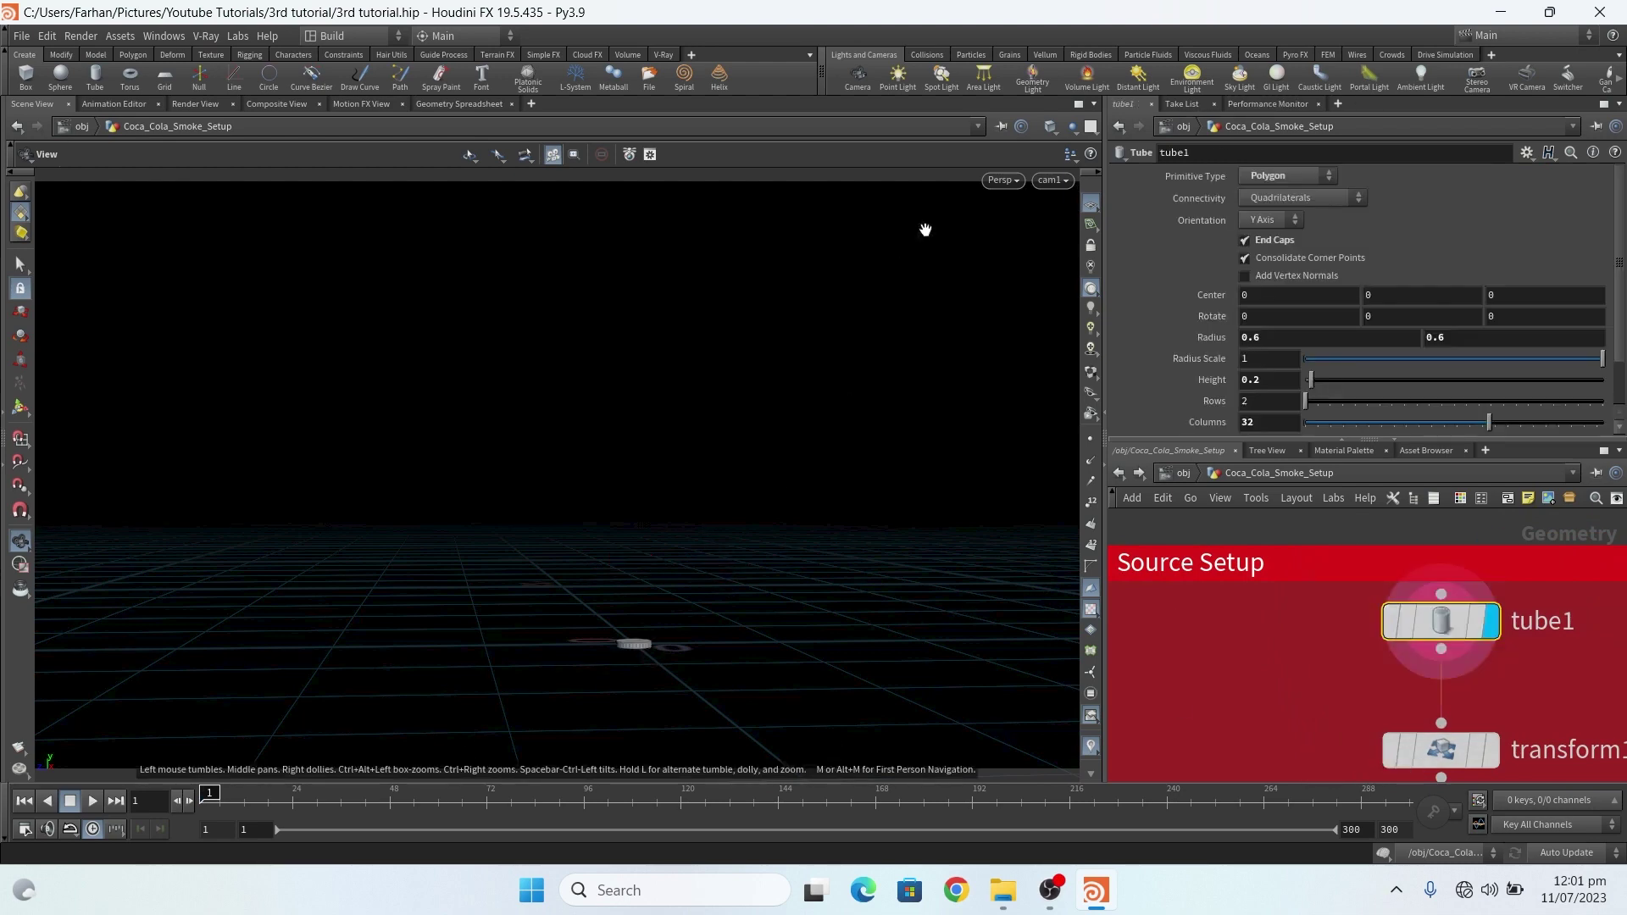
# Ghost the other scene objects around tube1 and orbit in toward the can.
pyautogui.click(1070, 125)
pyautogui.click(1102, 146)
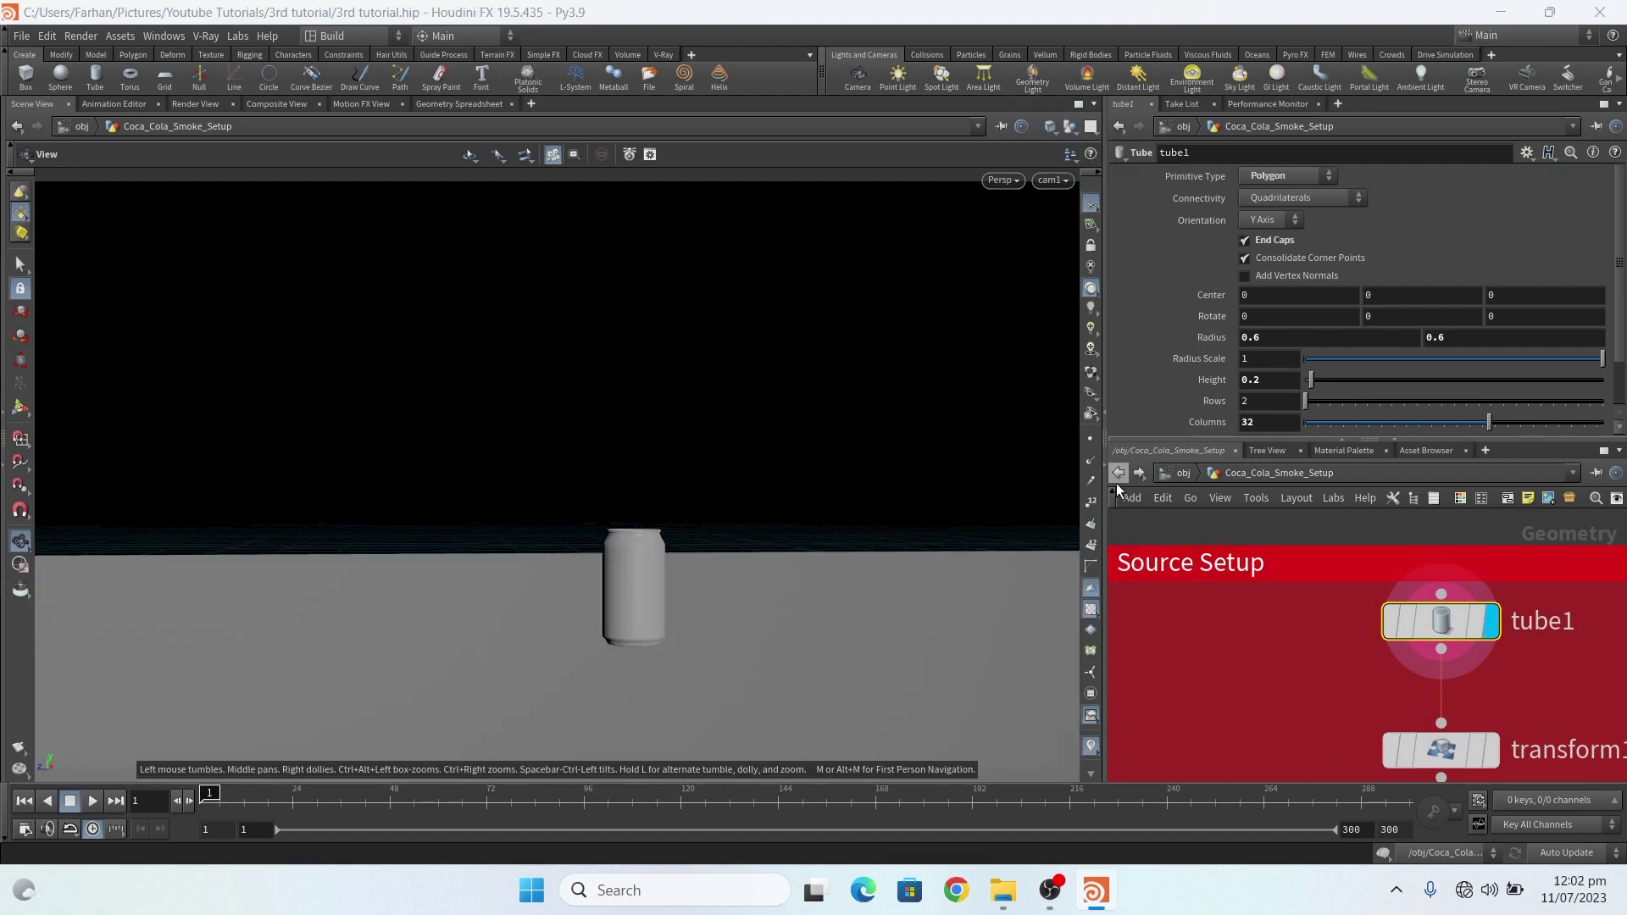
pyautogui.click(1069, 126)
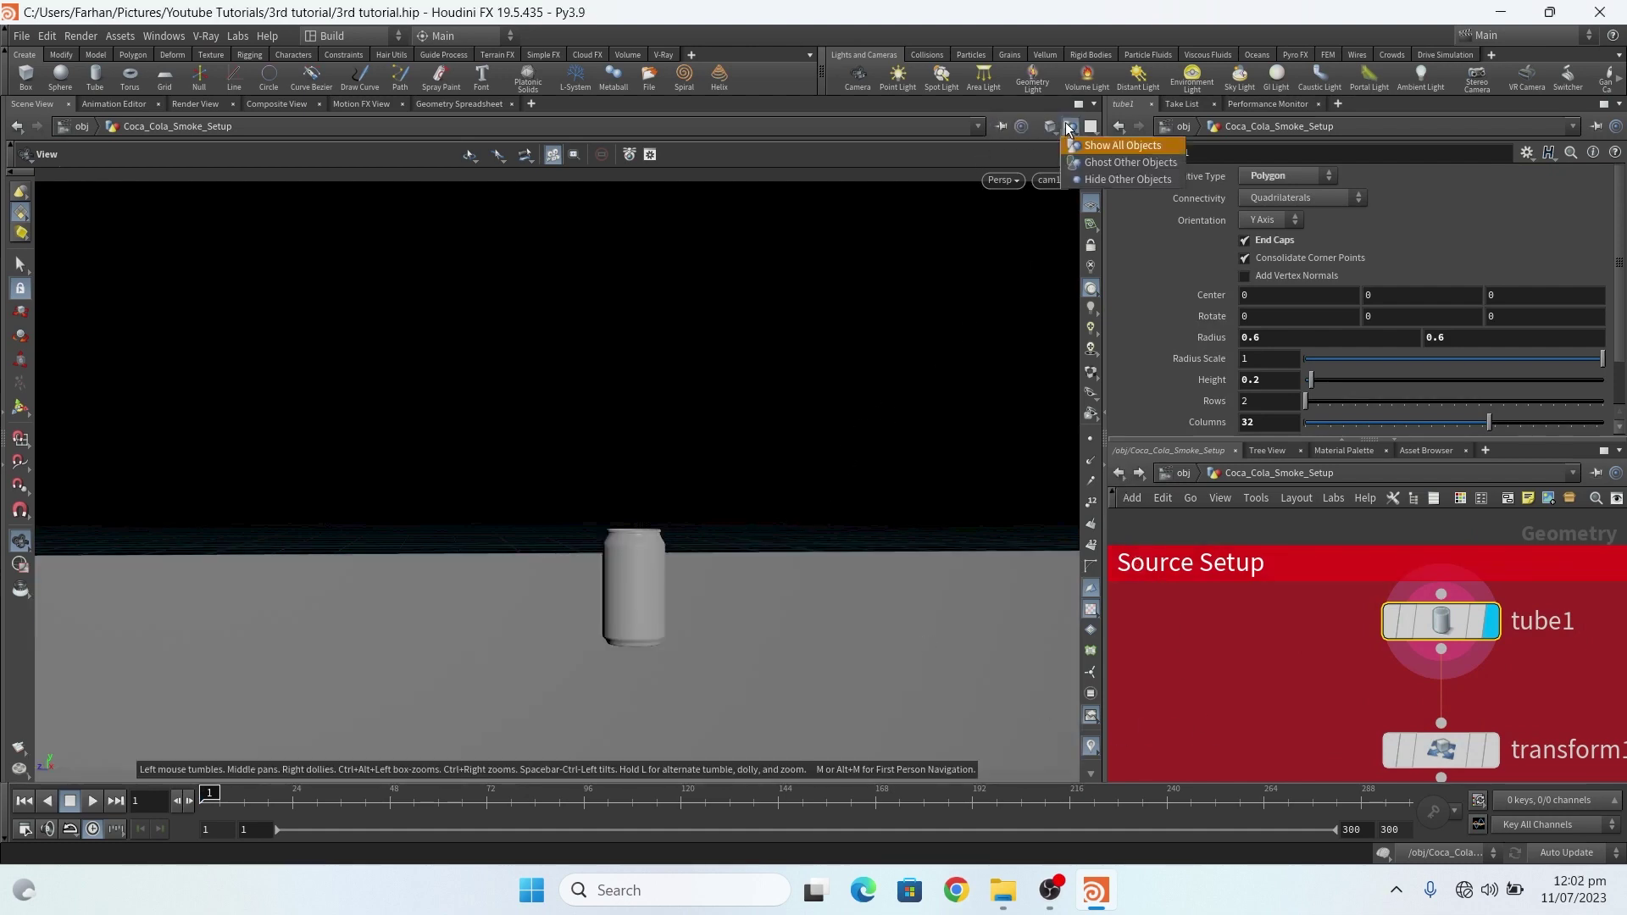
pyautogui.click(1091, 163)
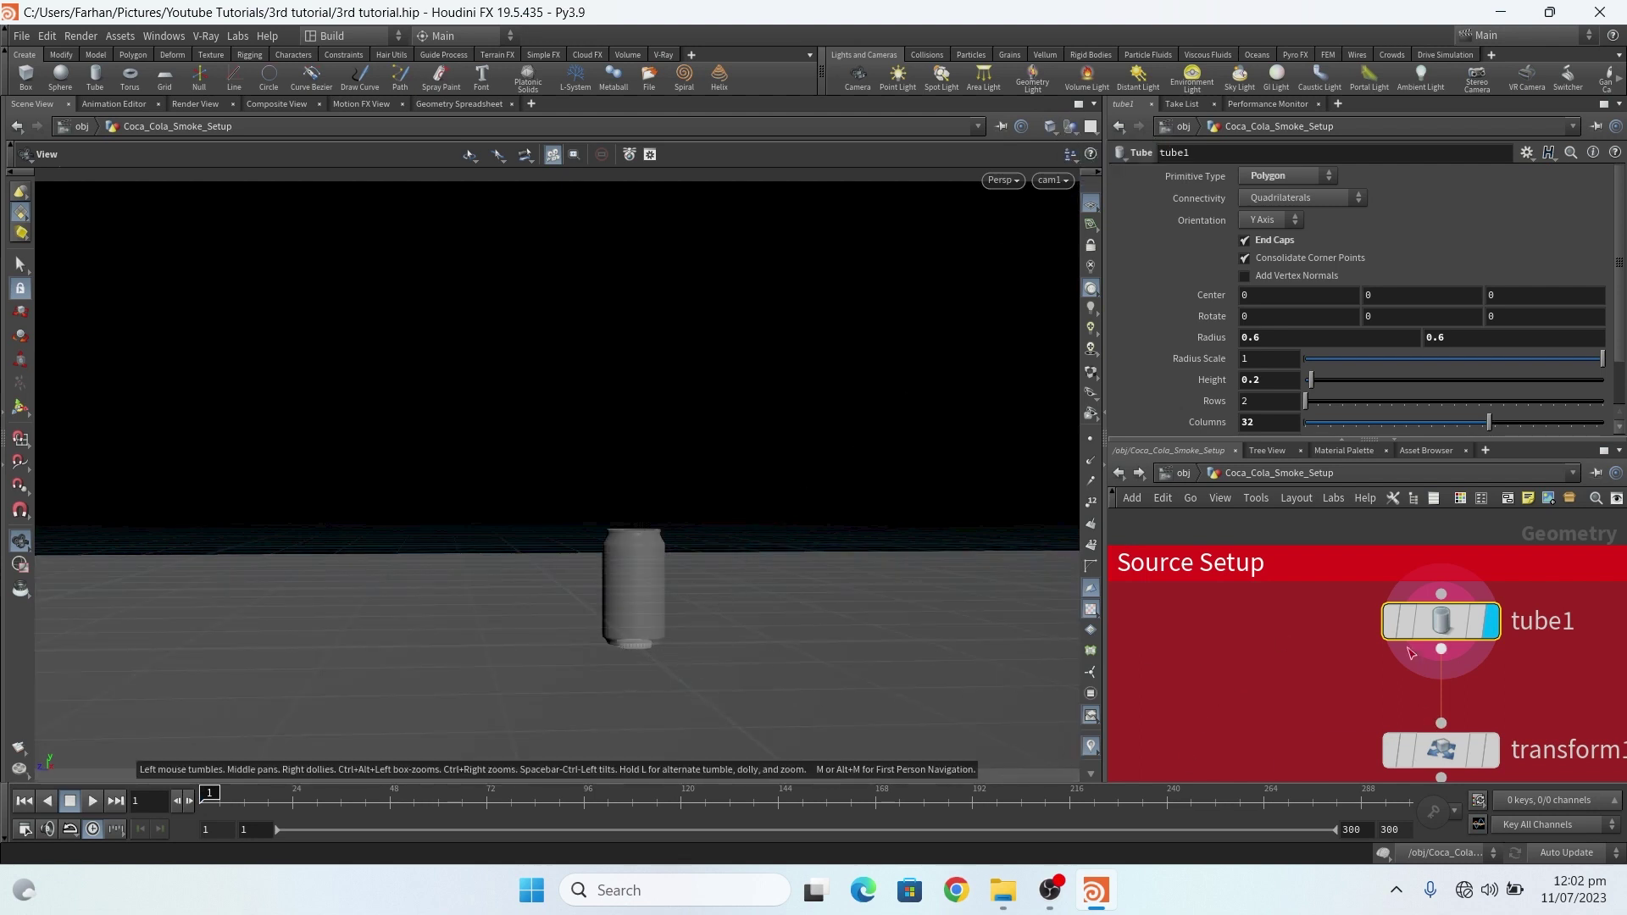
pyautogui.moveTo(461, 592); pyautogui.dragTo(672, 617, button='right')
pyautogui.scroll(5, 650, 618)
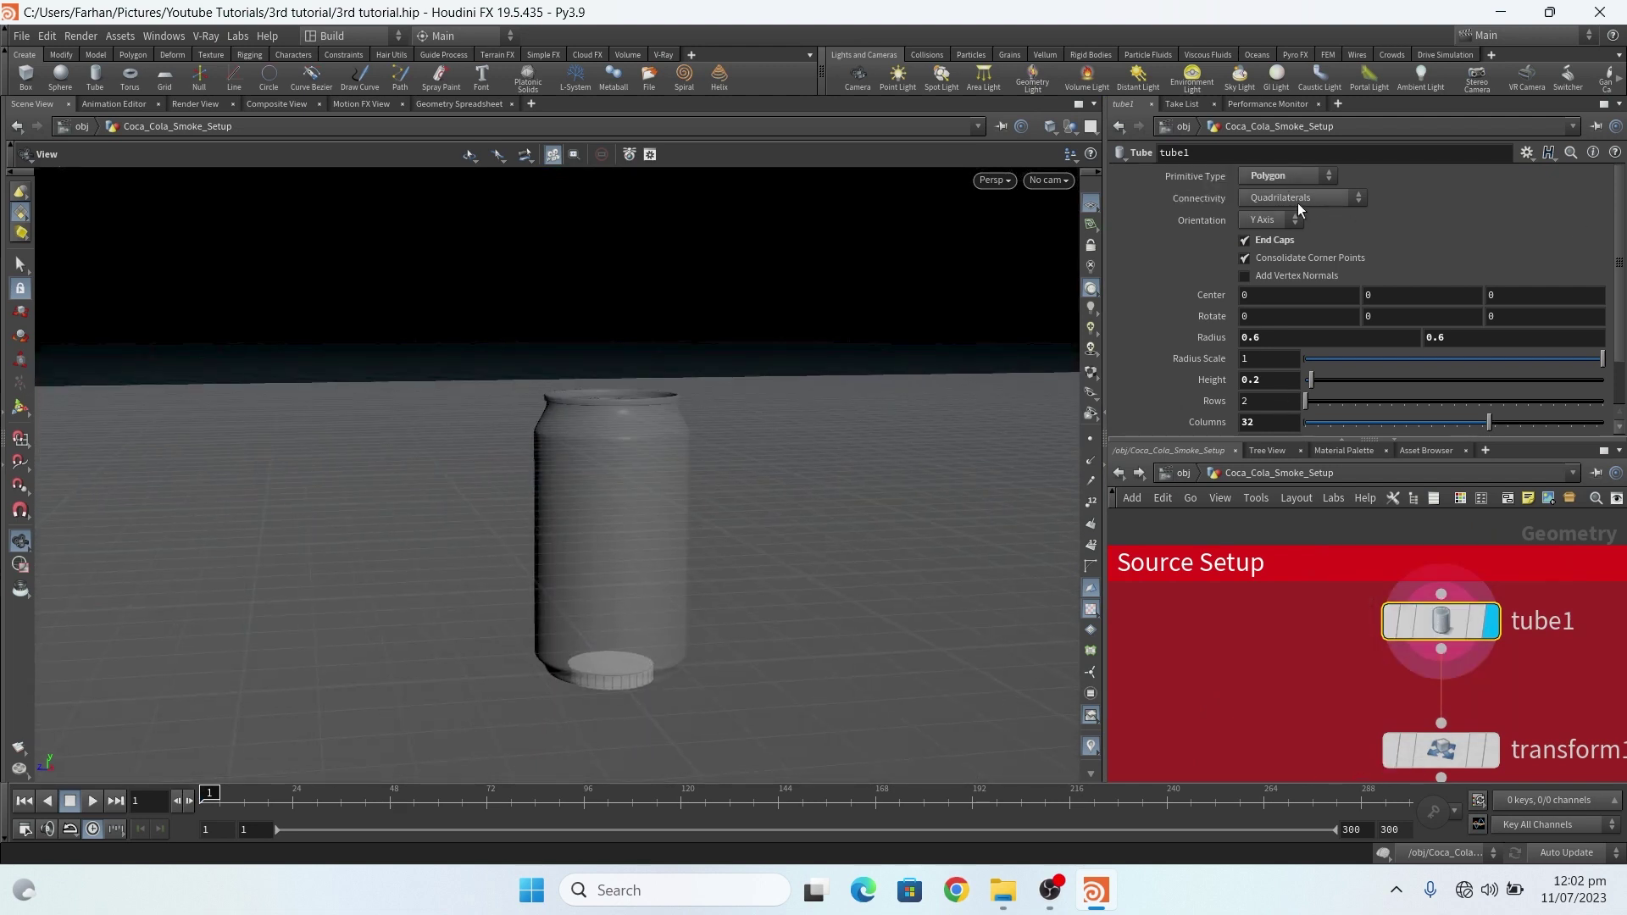
pyautogui.moveTo(1620, 223); pyautogui.dragTo(1624, 266)
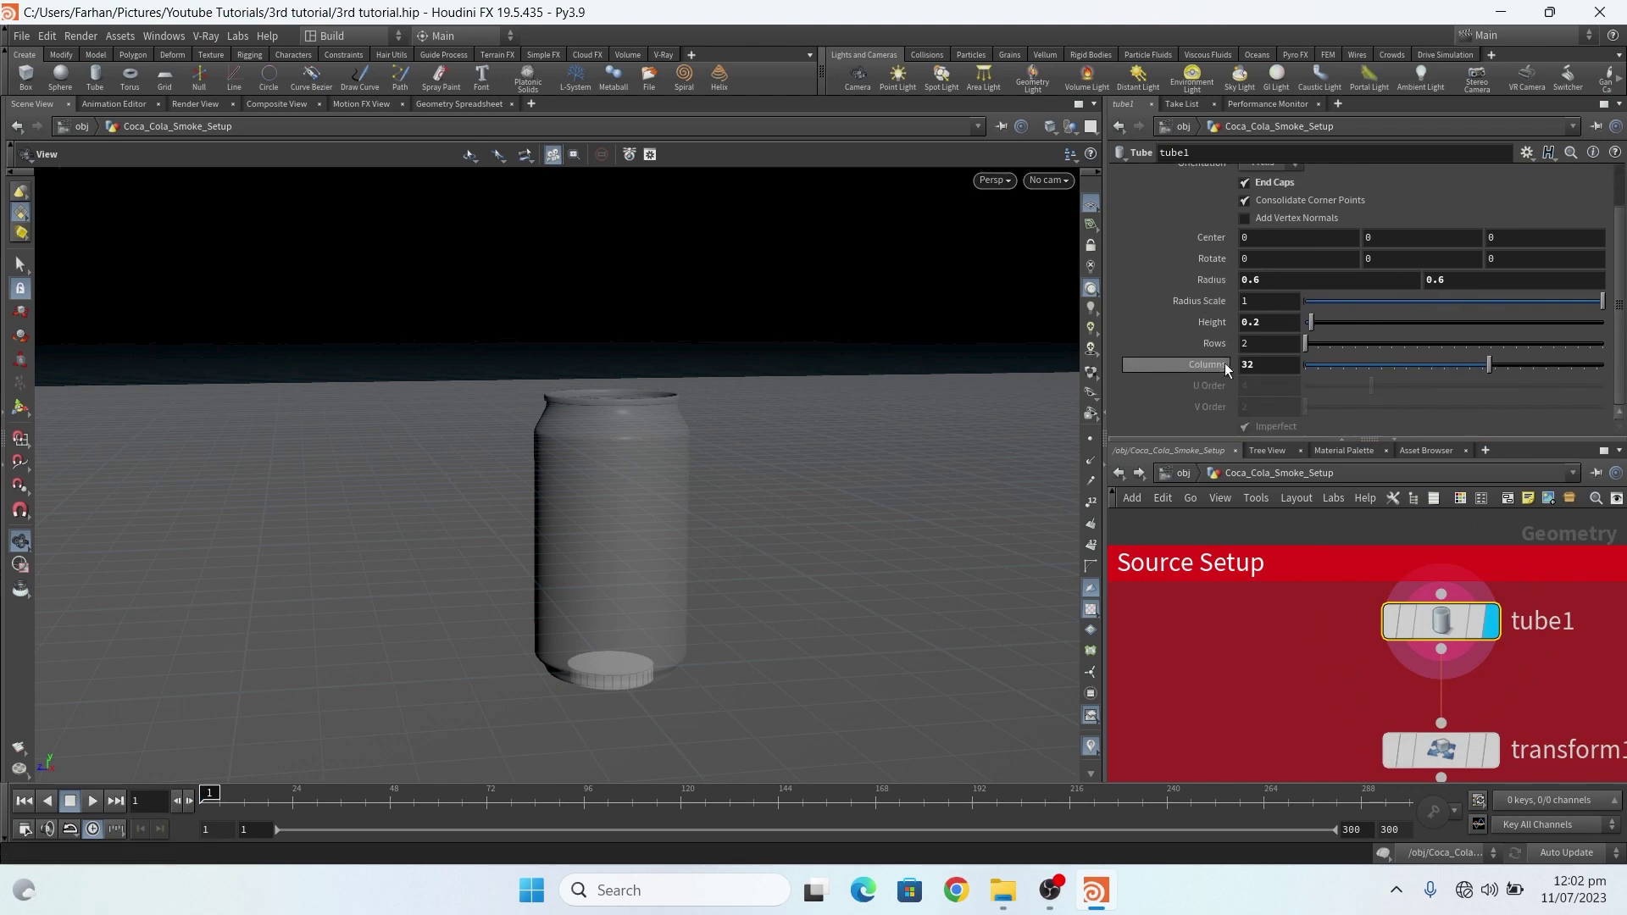
pyautogui.scroll(3, 585, 661)
pyautogui.scroll(-2, 1224, 610)
pyautogui.scroll(2, 1295, 660)
pyautogui.scroll(1, 1414, 696)
pyautogui.click(1404, 695)
pyautogui.click(1385, 695)
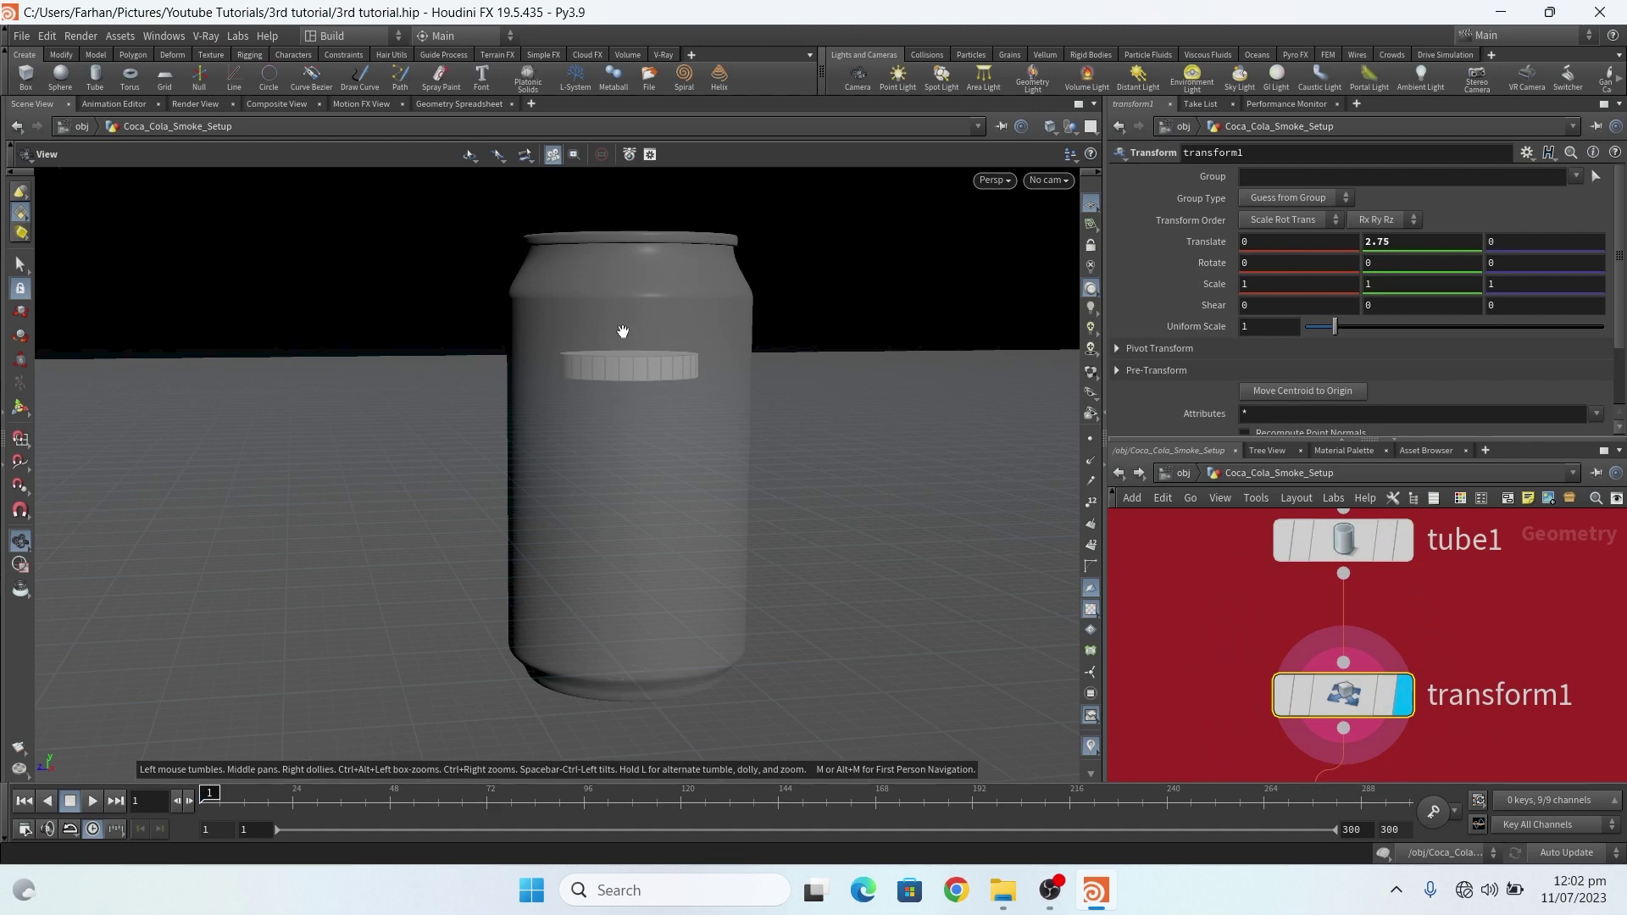
pyautogui.scroll(-4, 1232, 583)
pyautogui.scroll(2, 1276, 653)
pyautogui.scroll(2, 1355, 622)
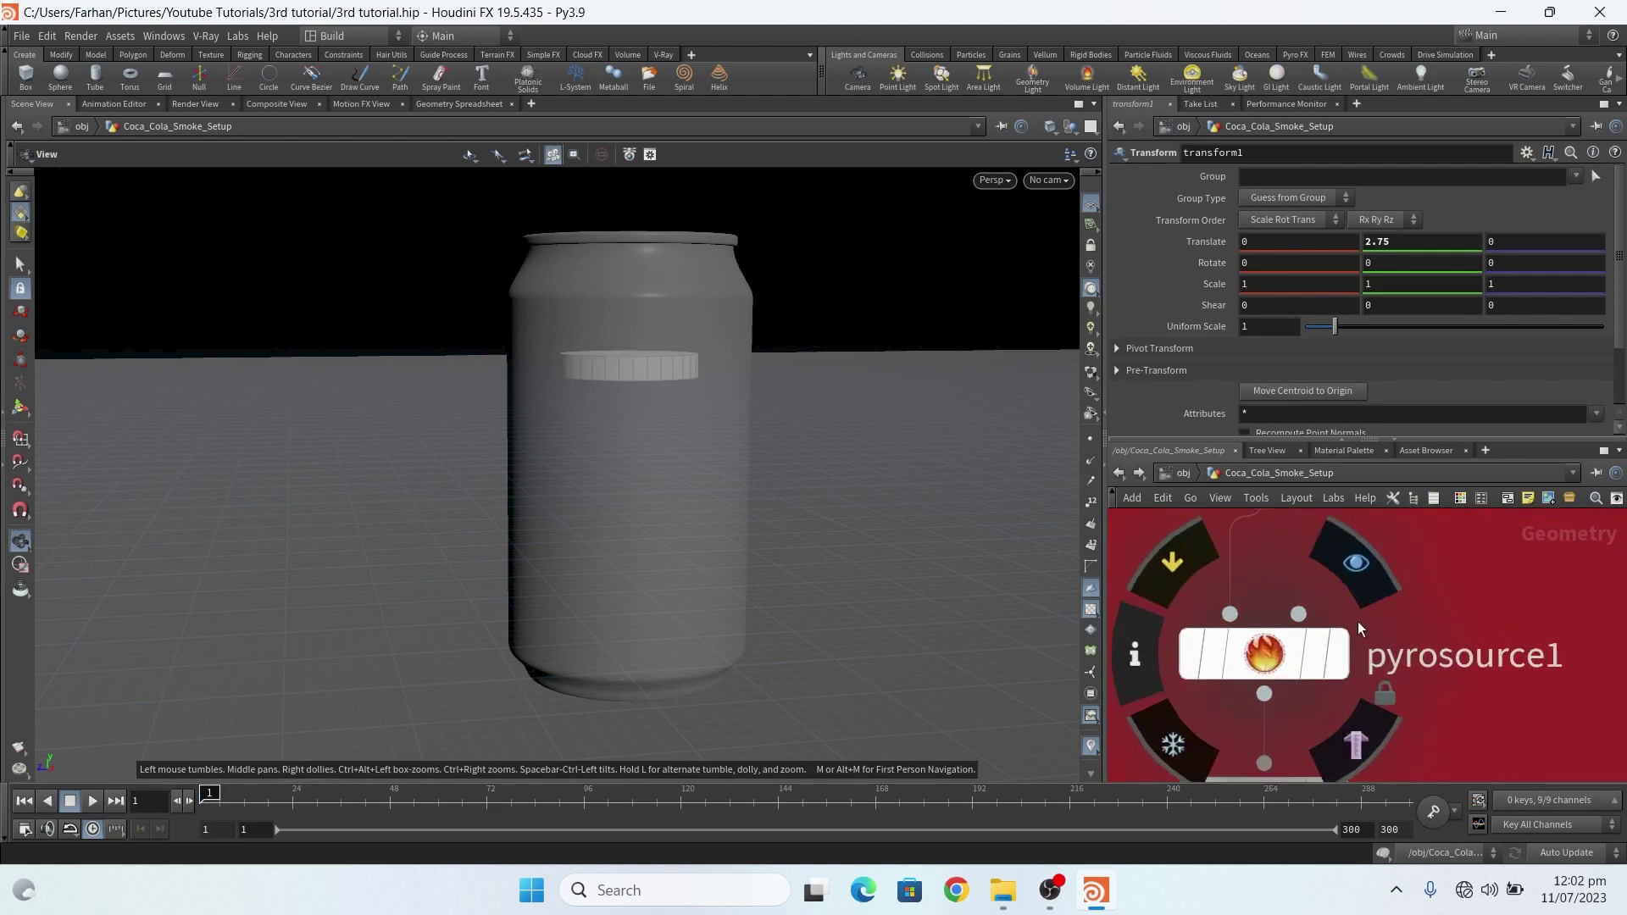
pyautogui.click(1361, 603)
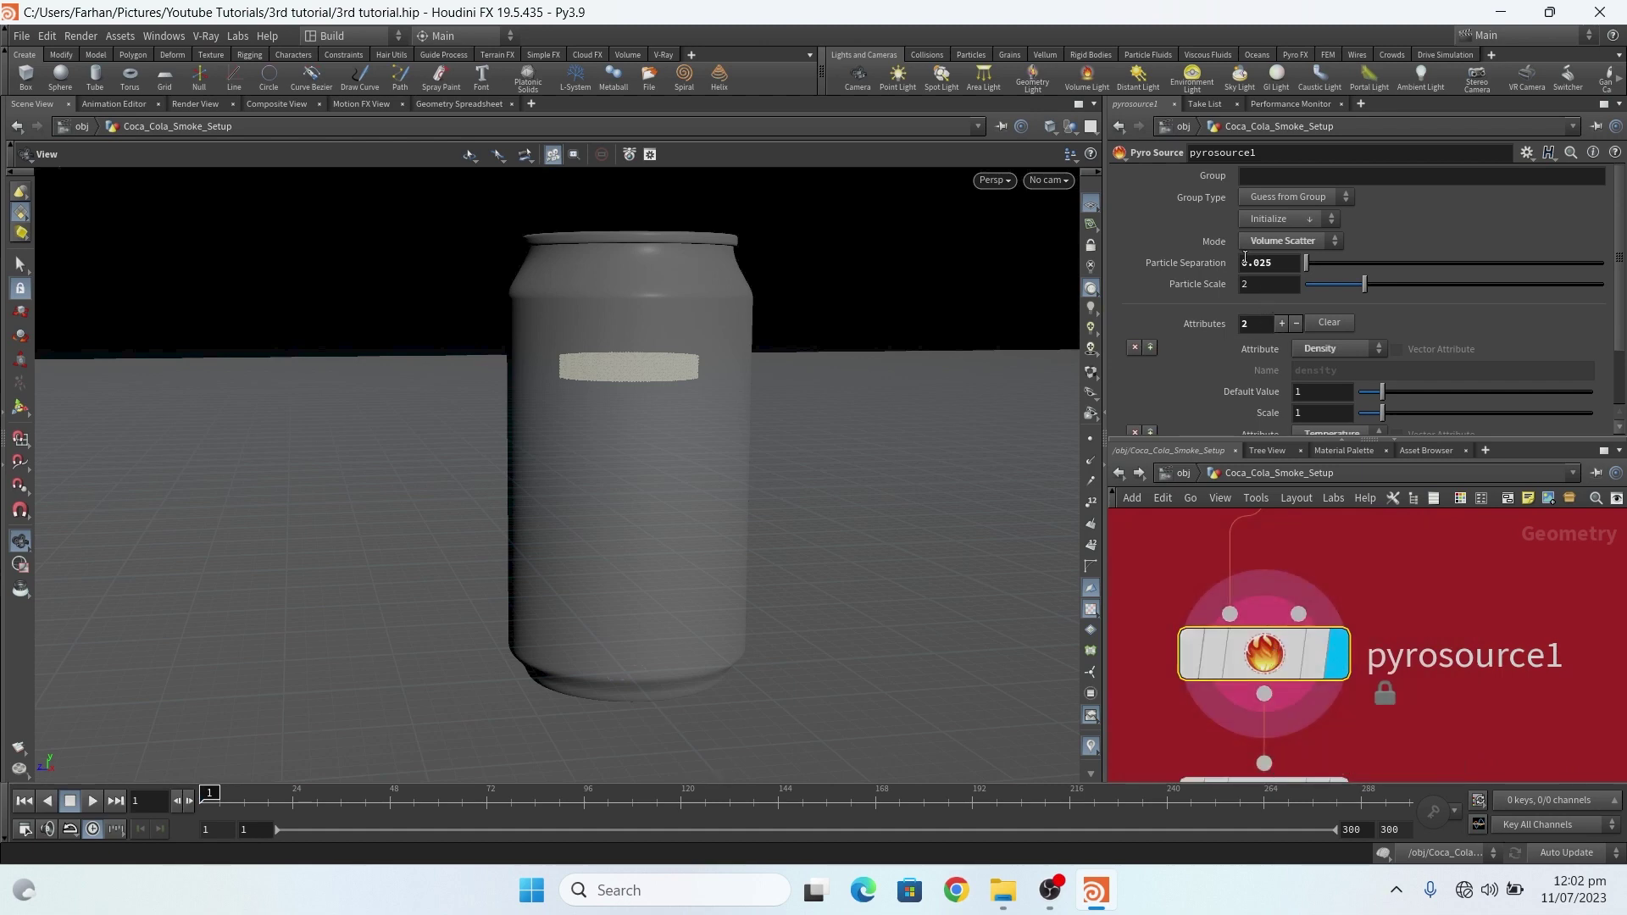
pyautogui.scroll(2, 596, 336)
pyautogui.scroll(4, 596, 335)
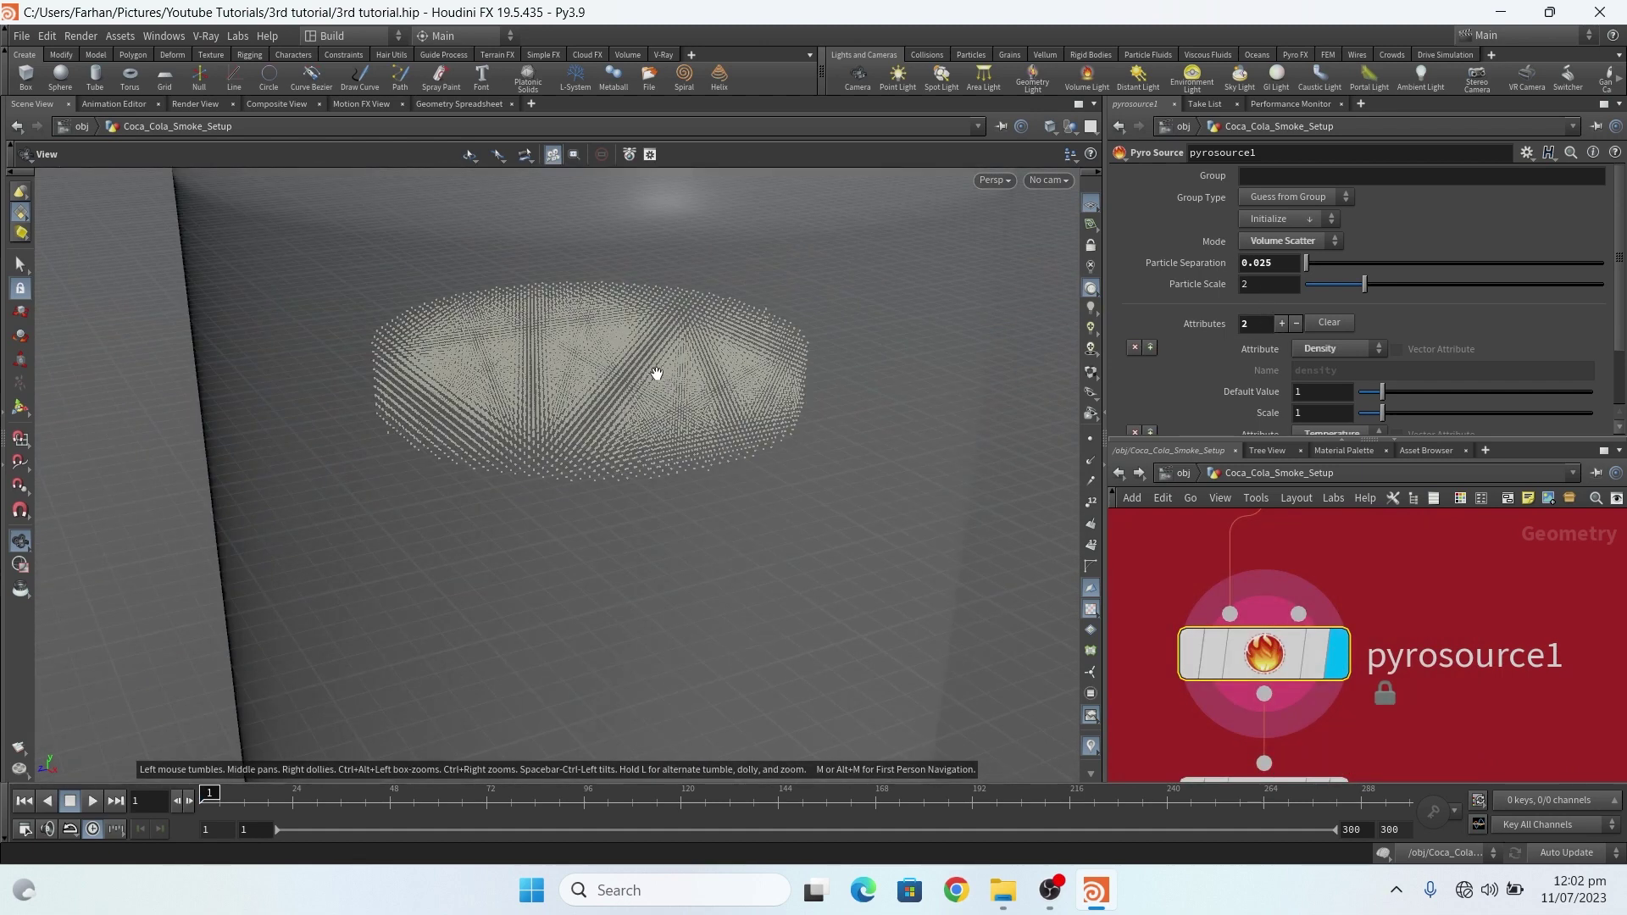
pyautogui.moveTo(654, 359); pyautogui.dragTo(674, 386)
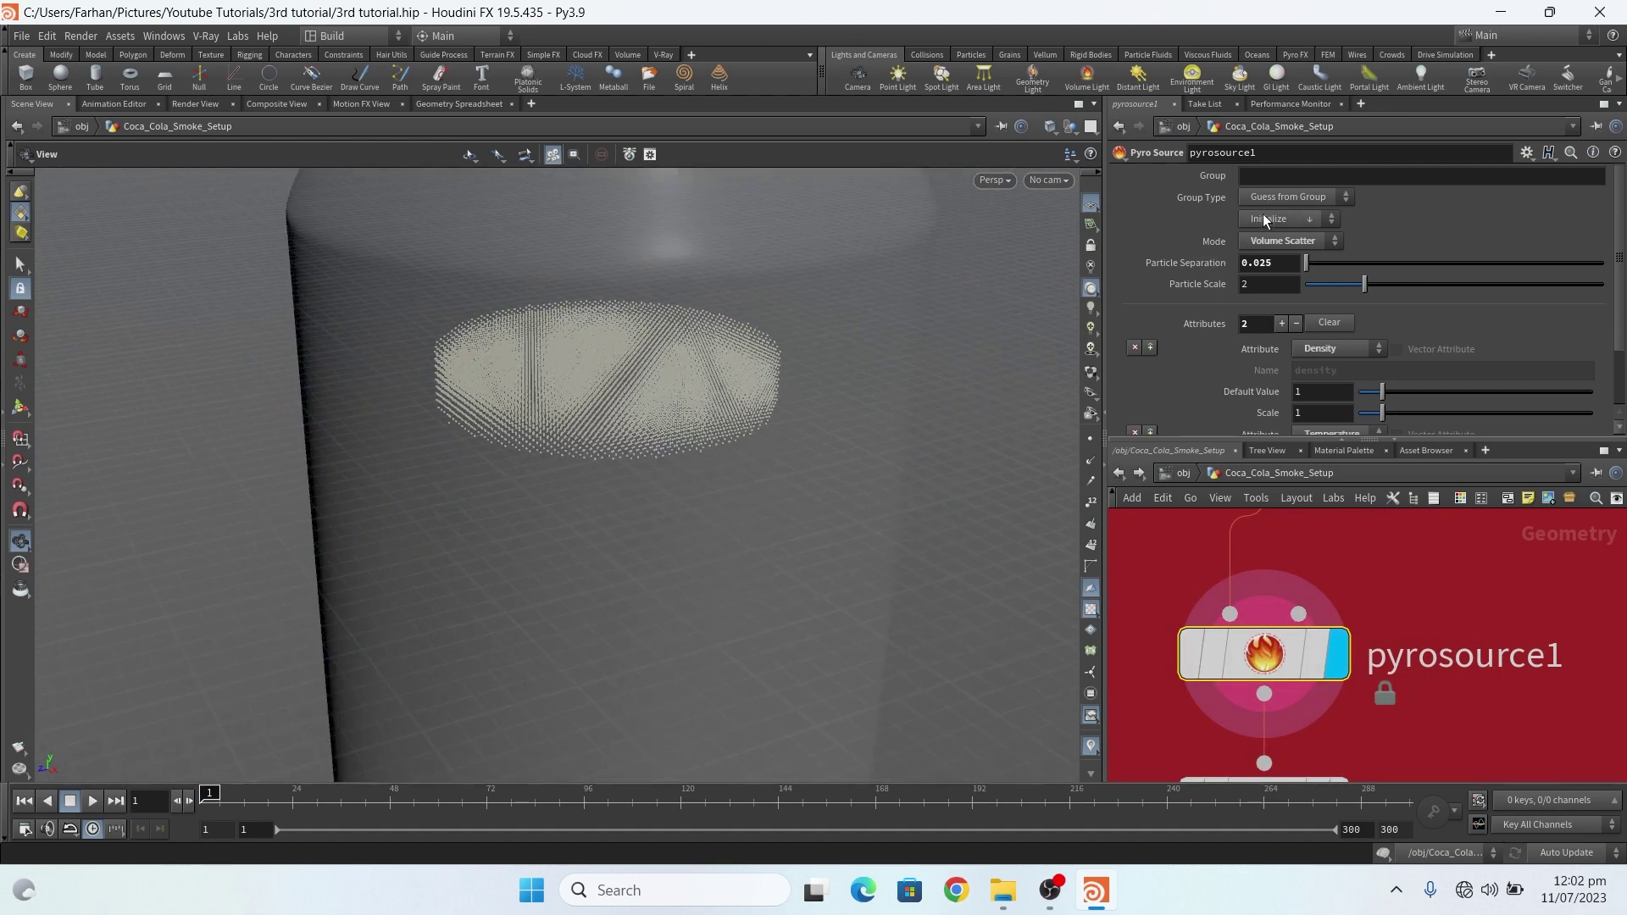
pyautogui.scroll(-2, 1366, 703)
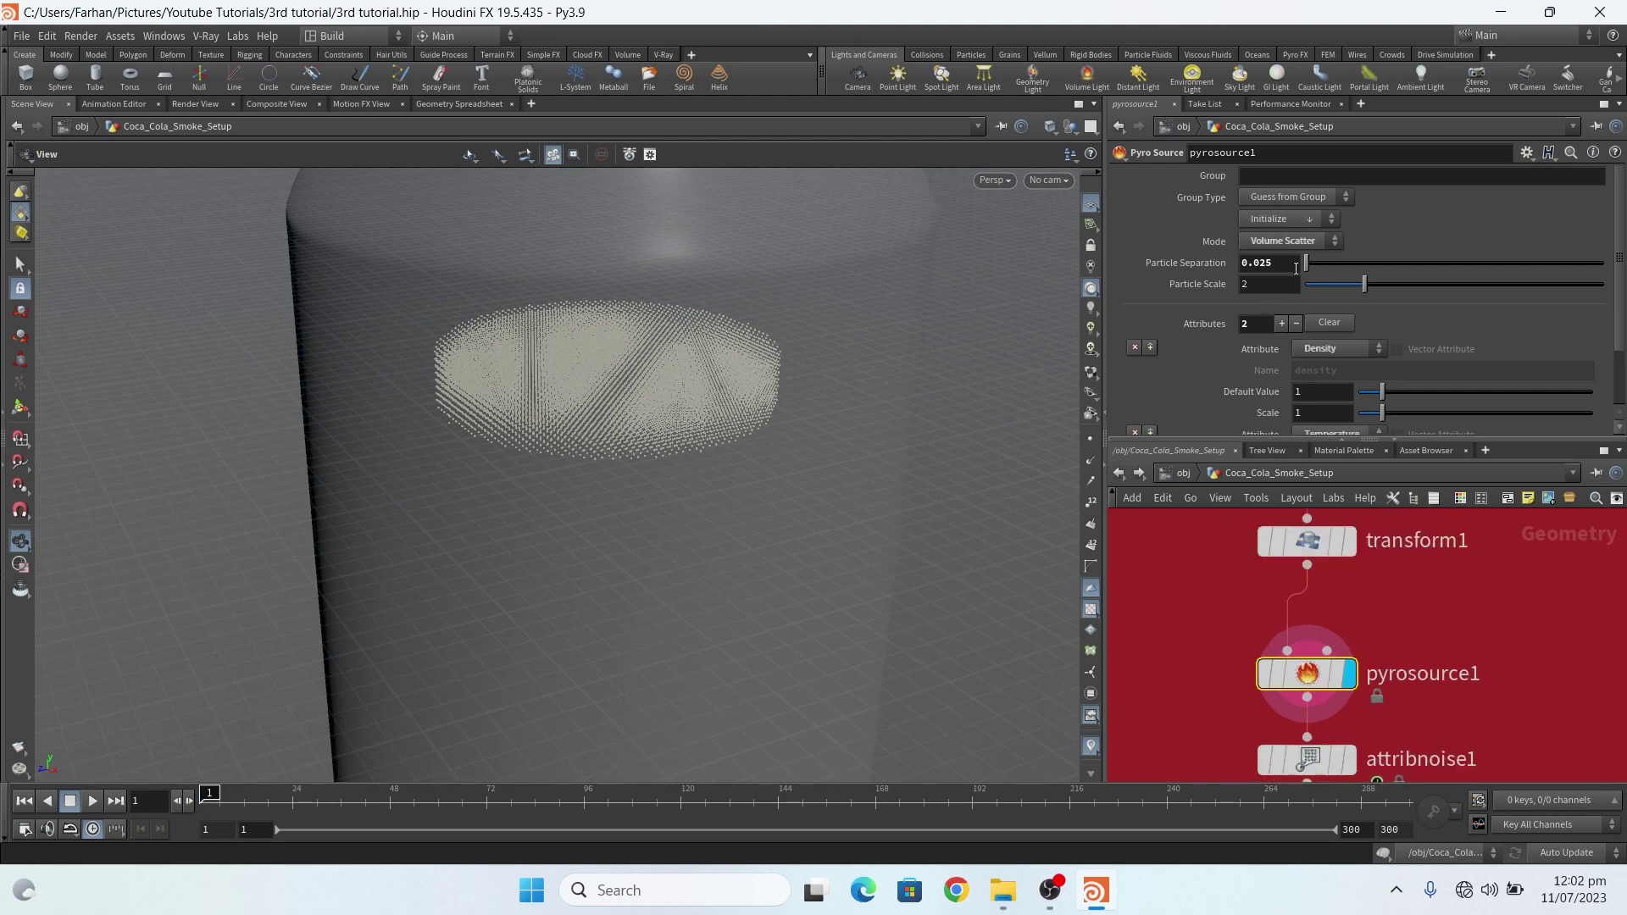
pyautogui.click(1314, 218)
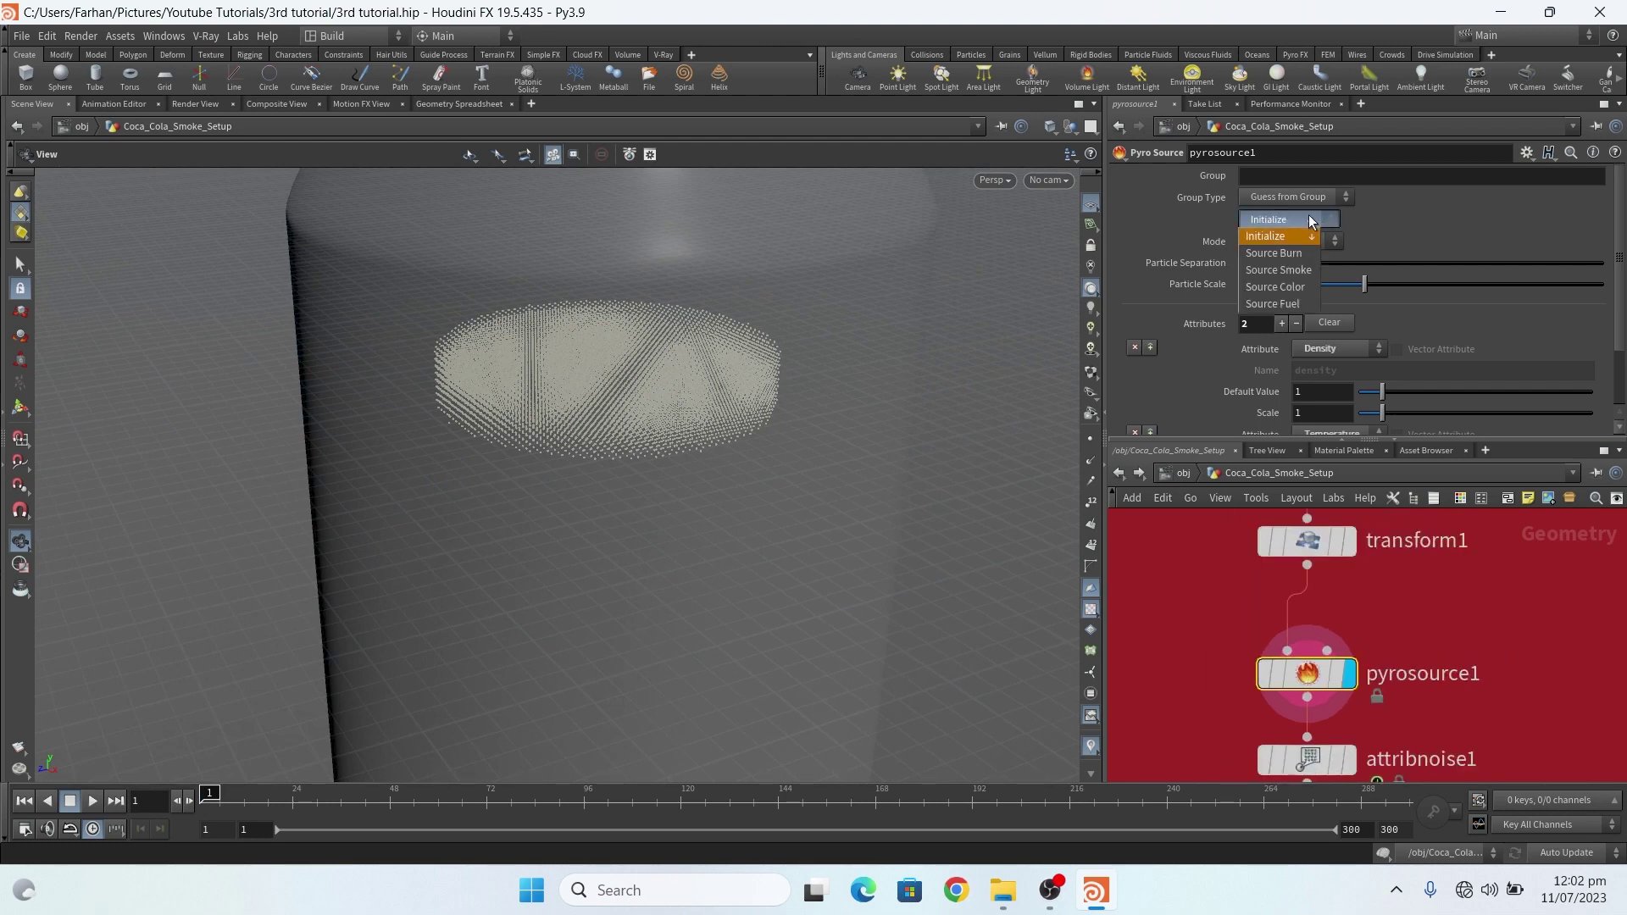
pyautogui.click(1395, 222)
pyautogui.click(1293, 244)
pyautogui.click(1286, 292)
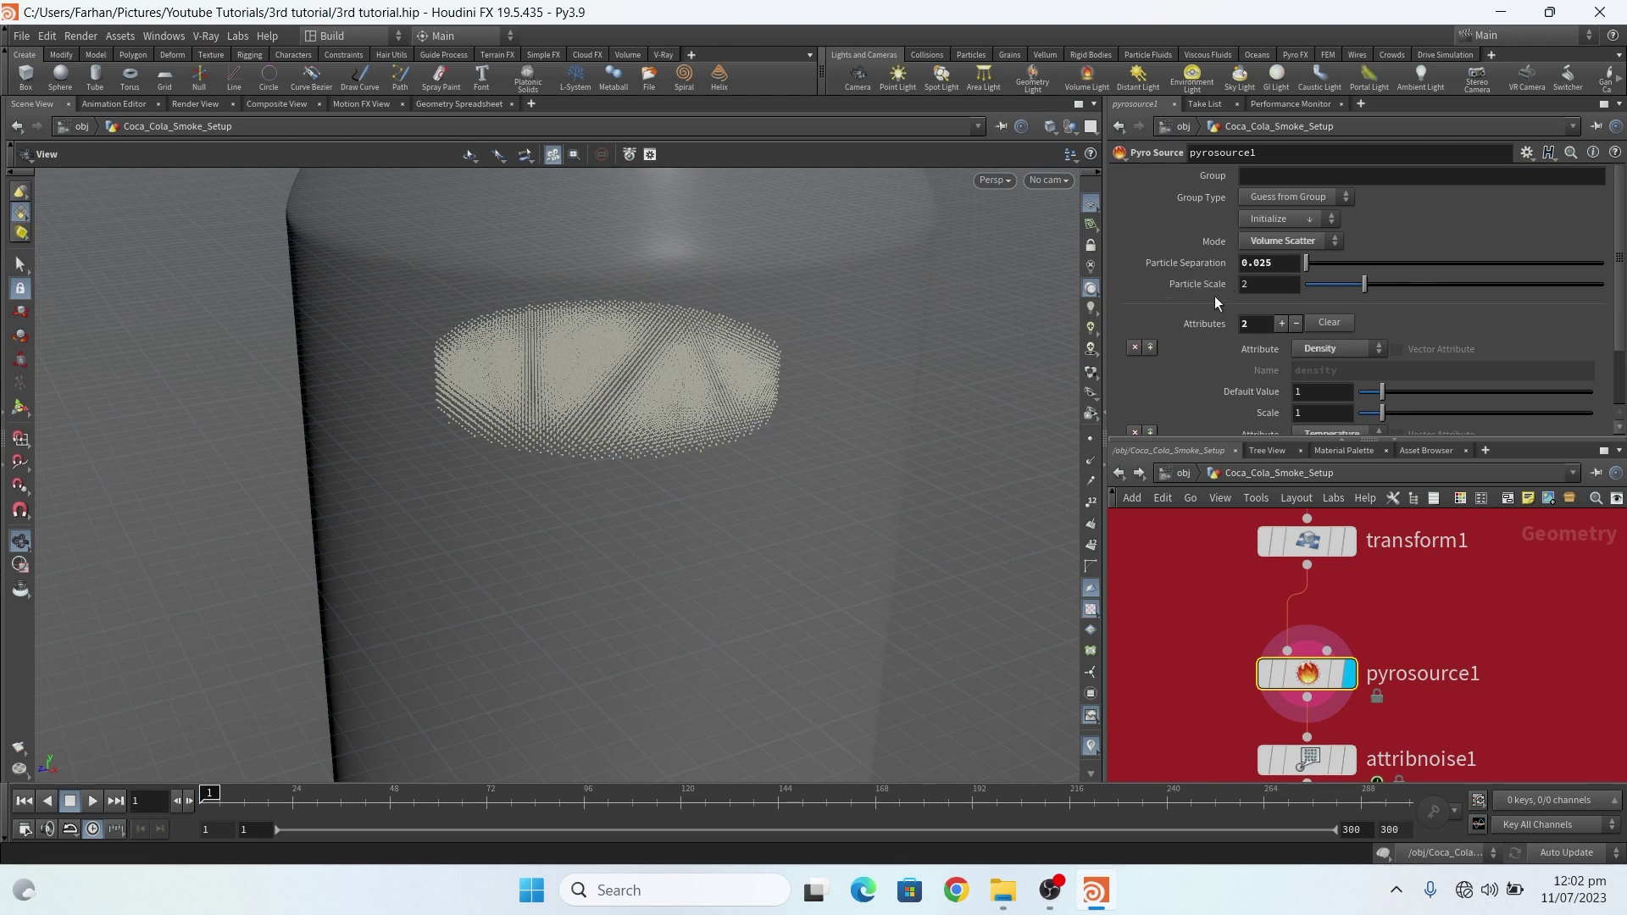
pyautogui.click(1270, 220)
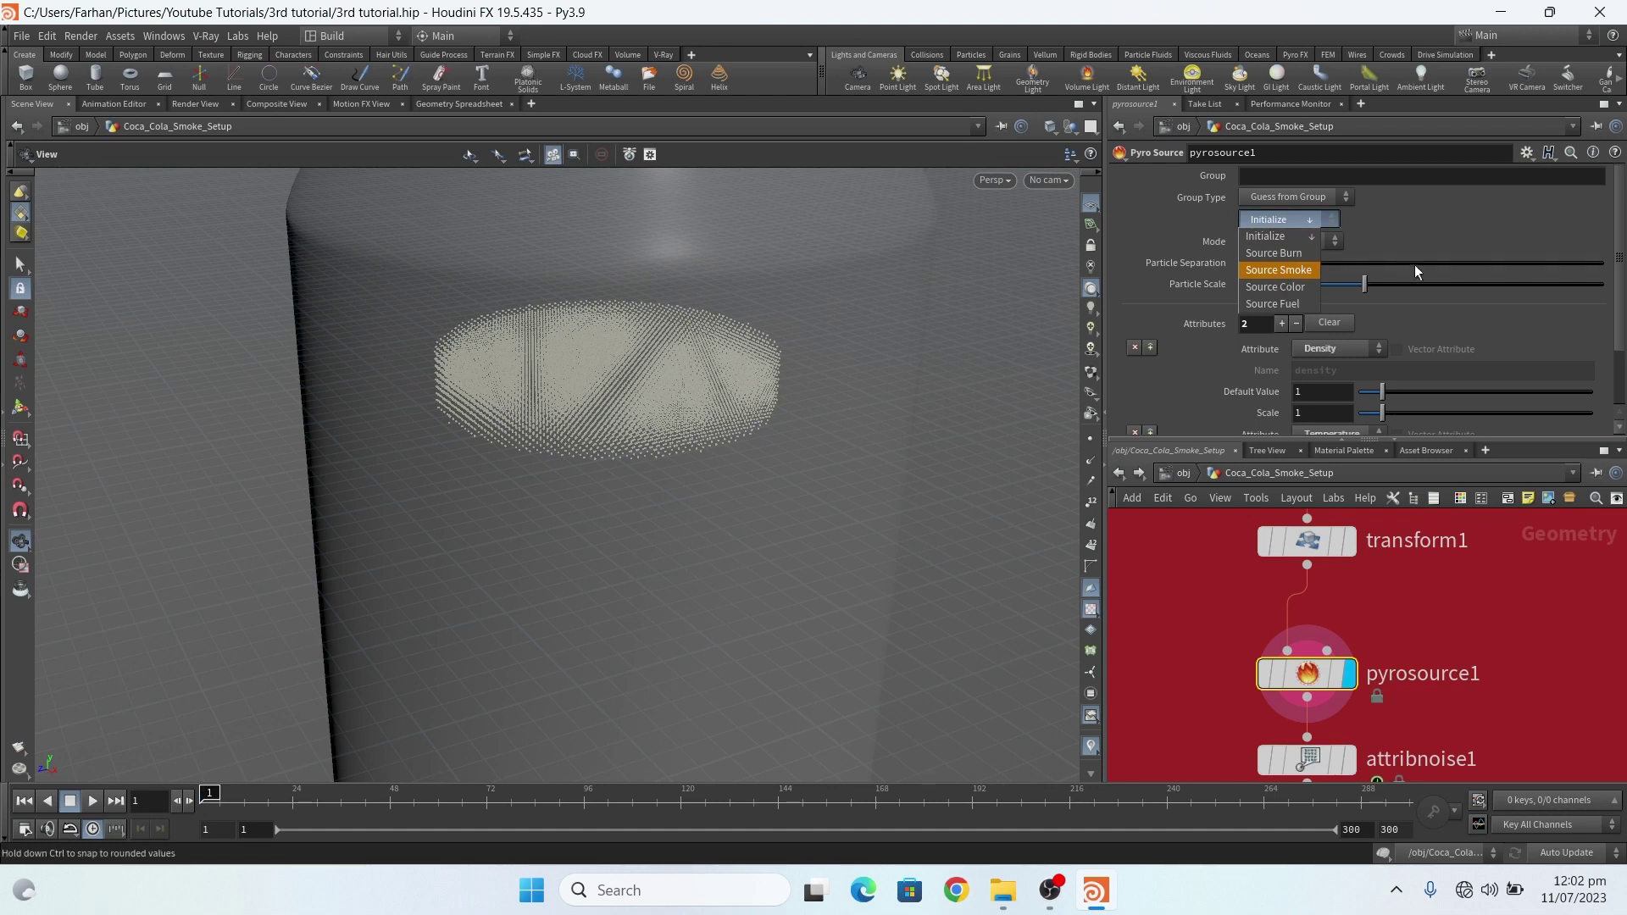
pyautogui.moveTo(1620, 216); pyautogui.dragTo(1619, 280)
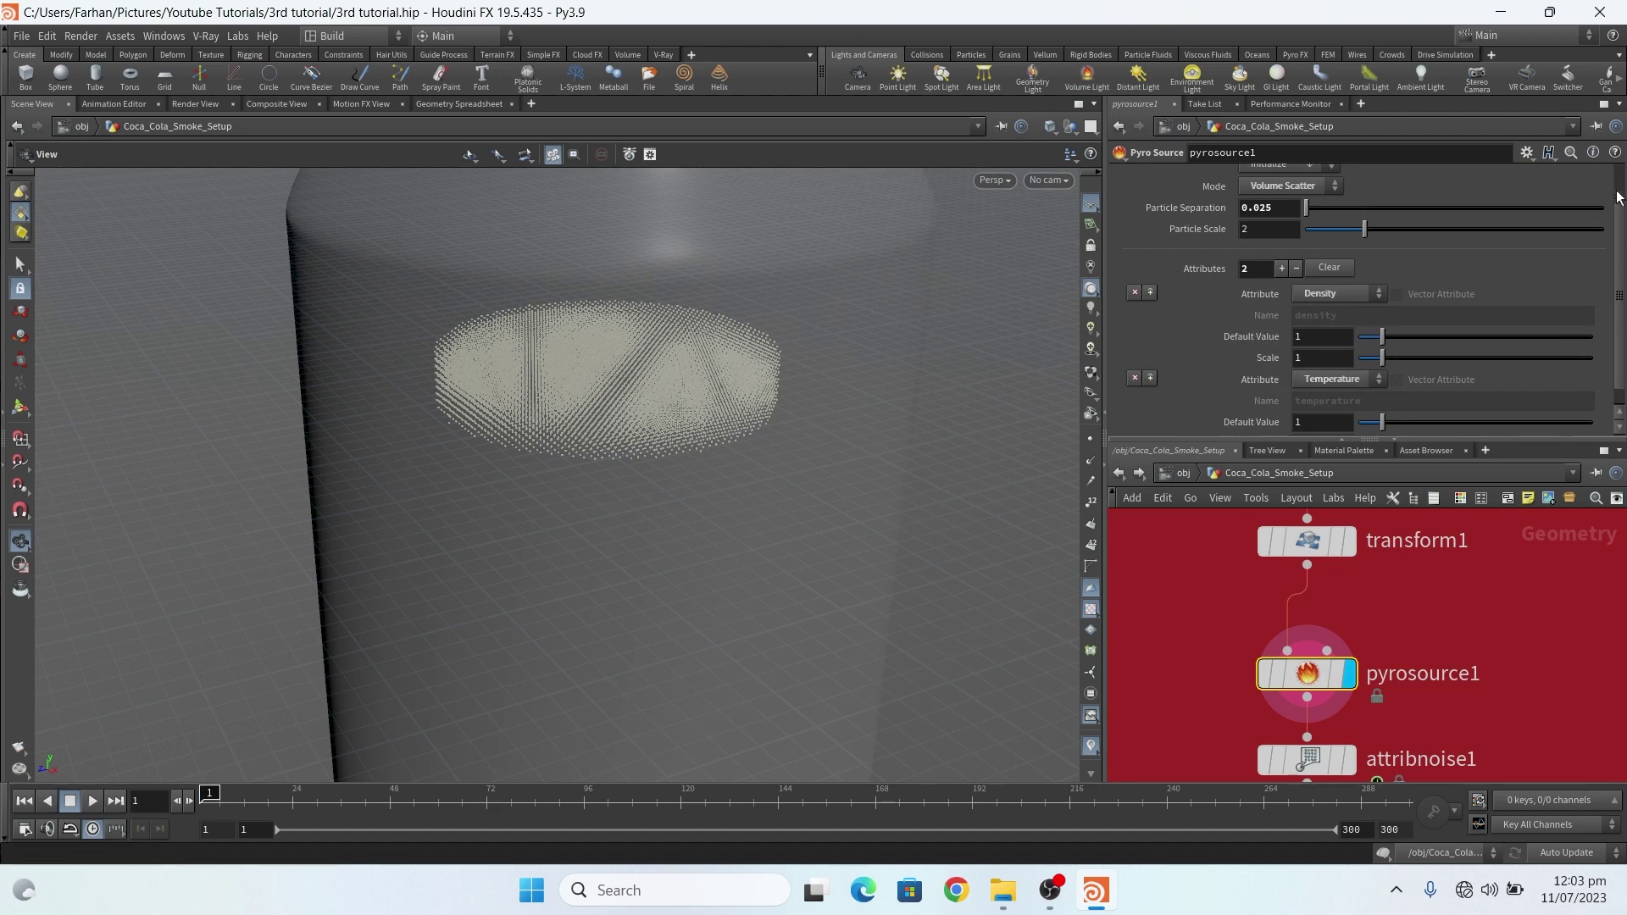
pyautogui.scroll(-1, 1620, 254)
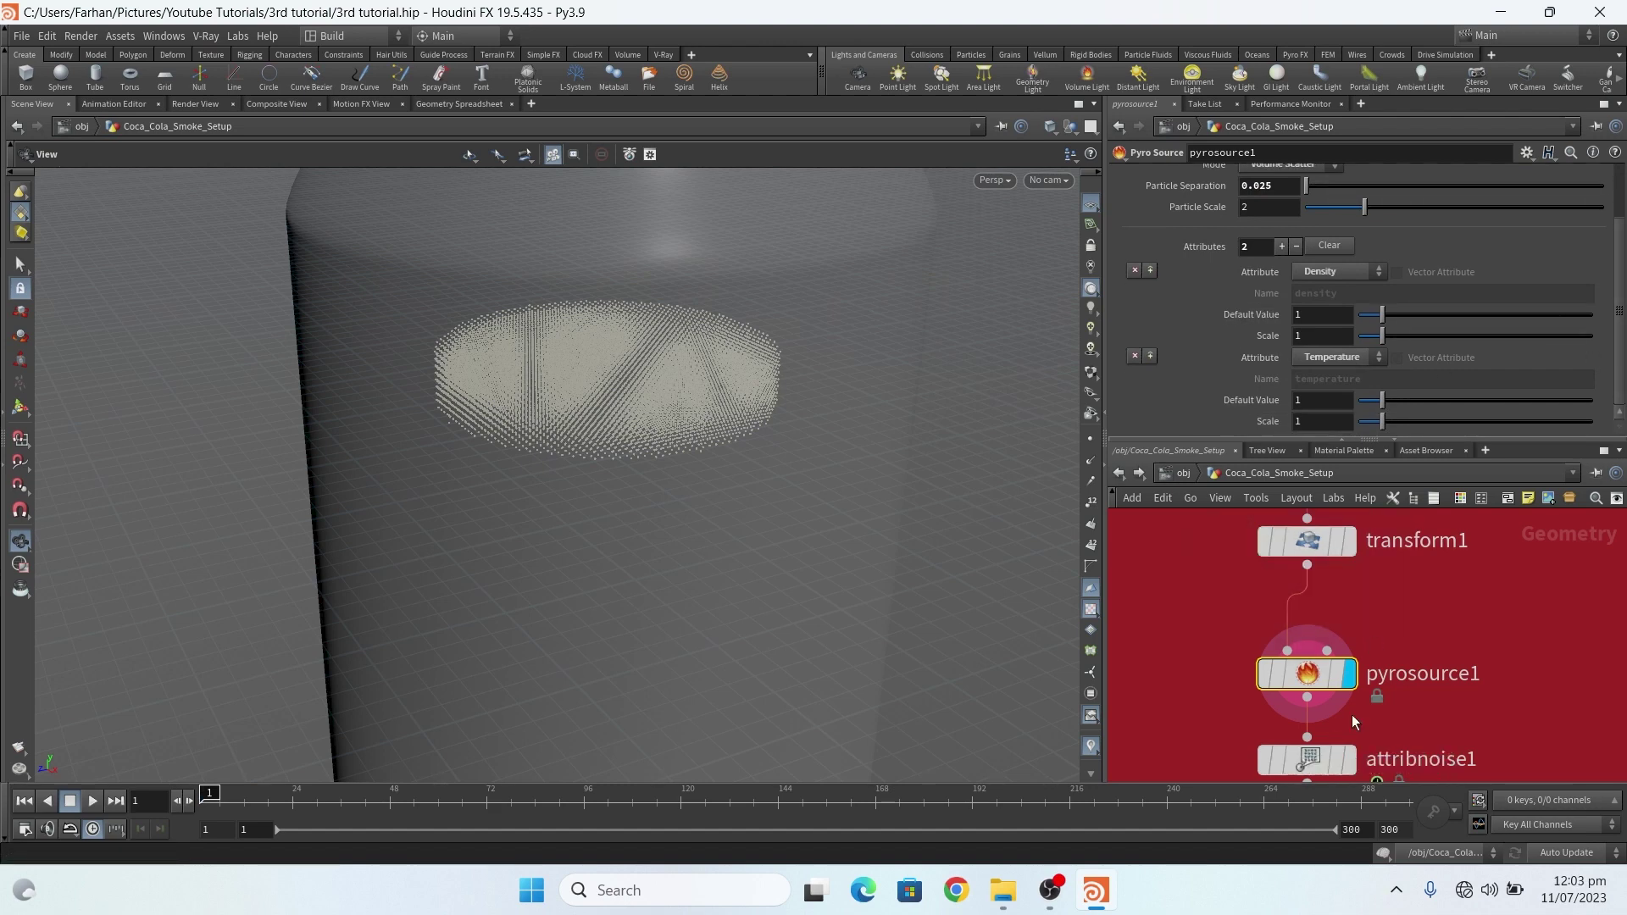
pyautogui.moveTo(1307, 687)
pyautogui.click(1231, 674)
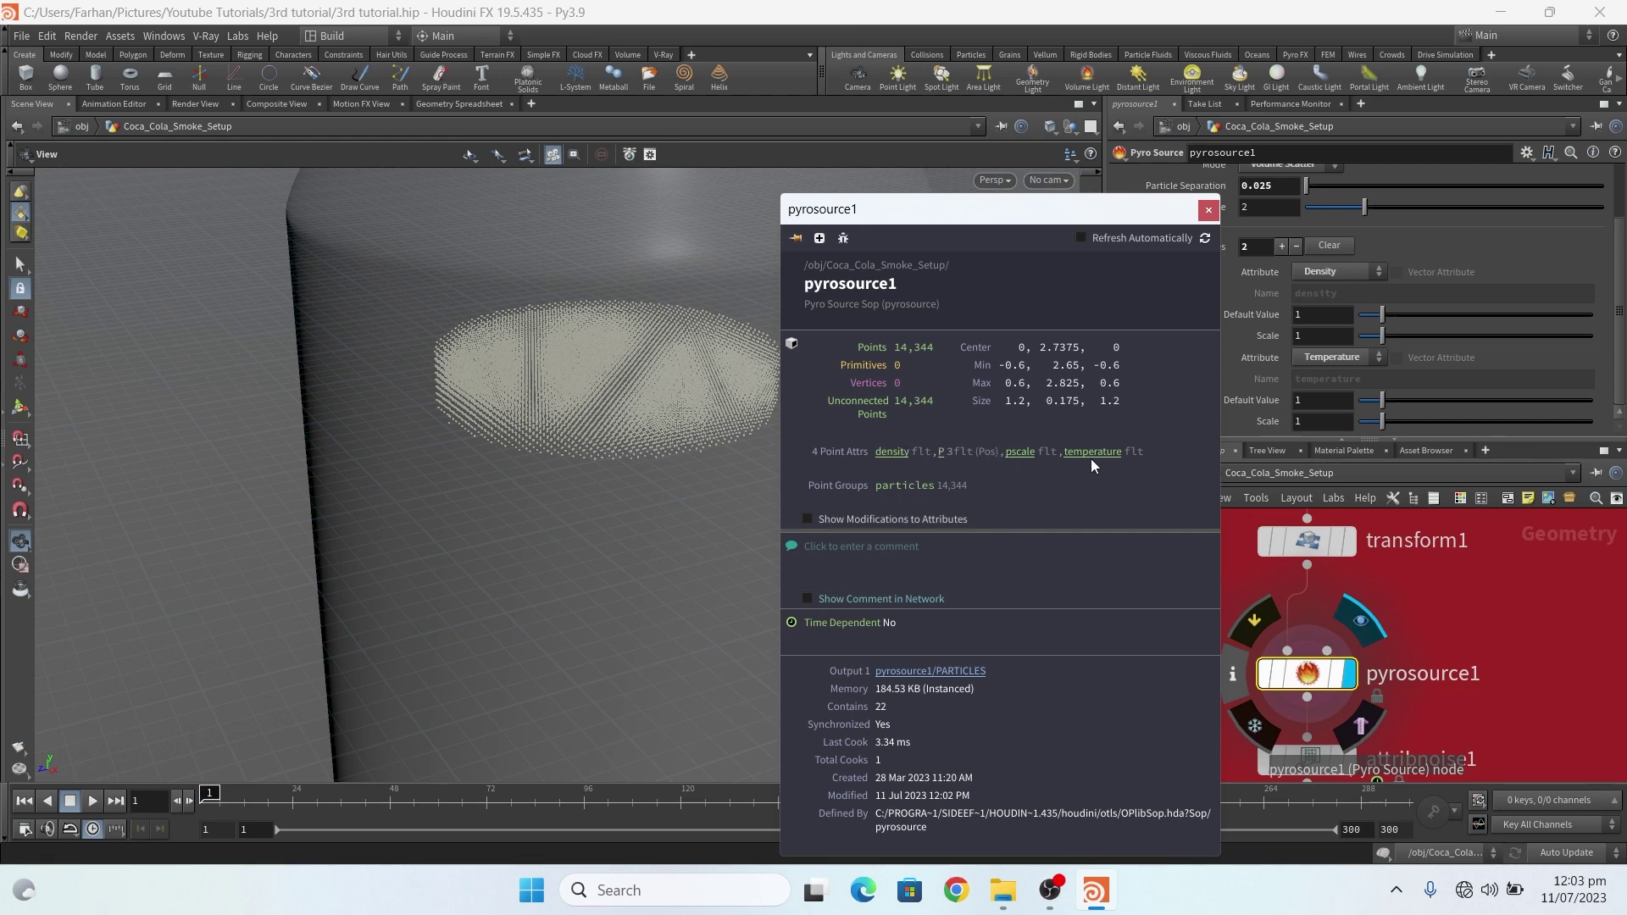
# Close the pyrosource1 info window and display attribnoise1's jittered point output.
pyautogui.click(1209, 209)
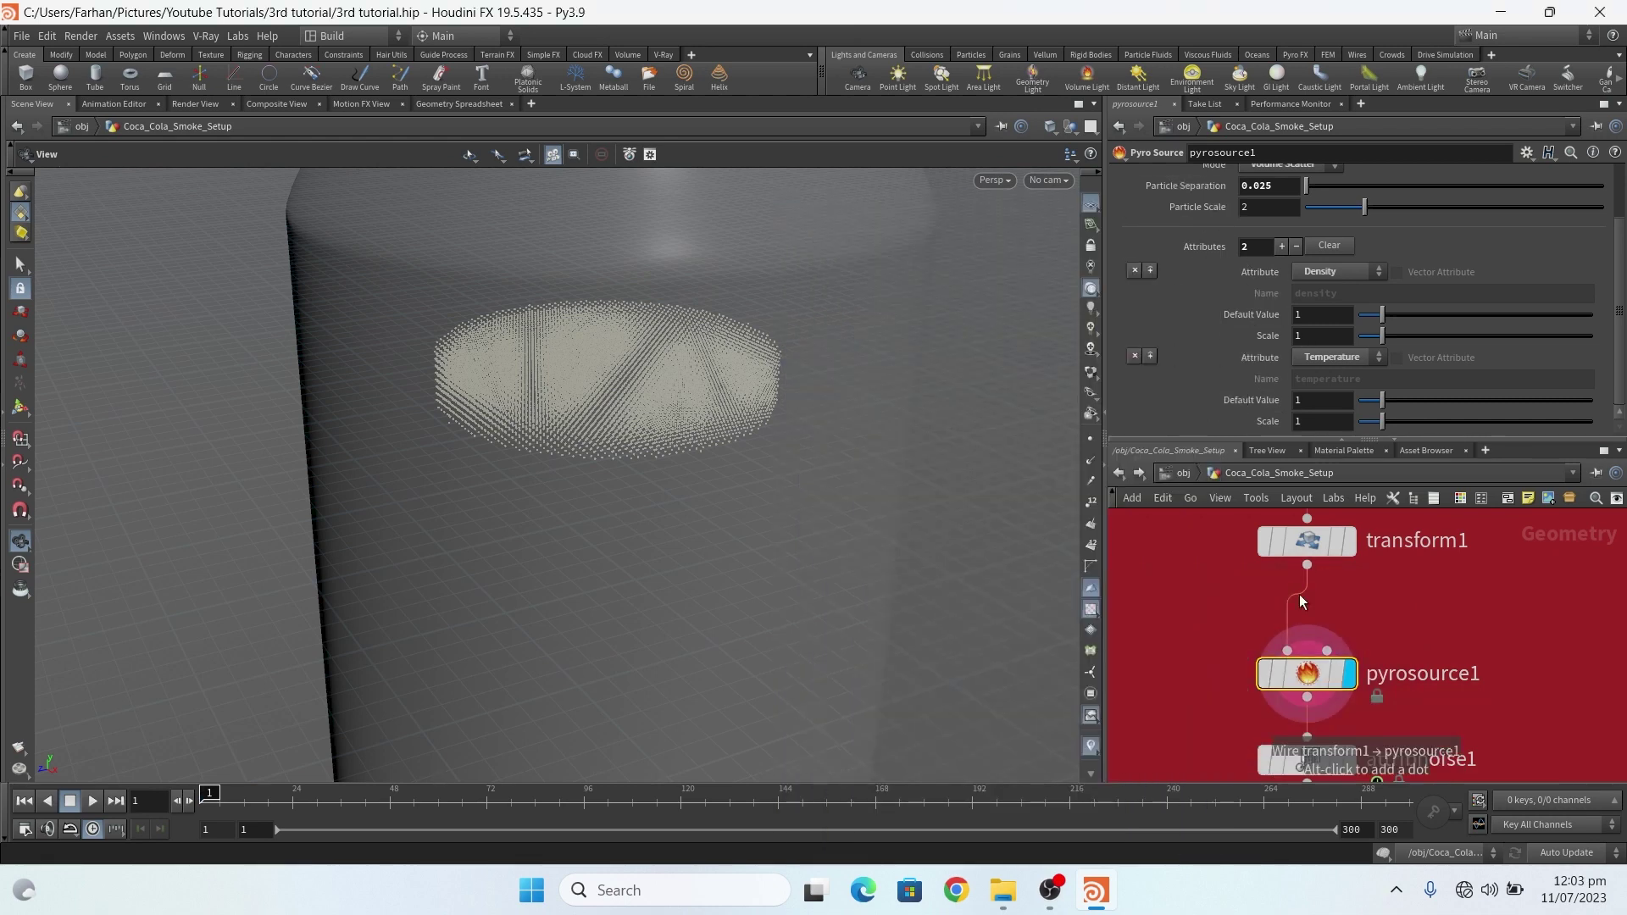
pyautogui.scroll(-3, 1327, 693)
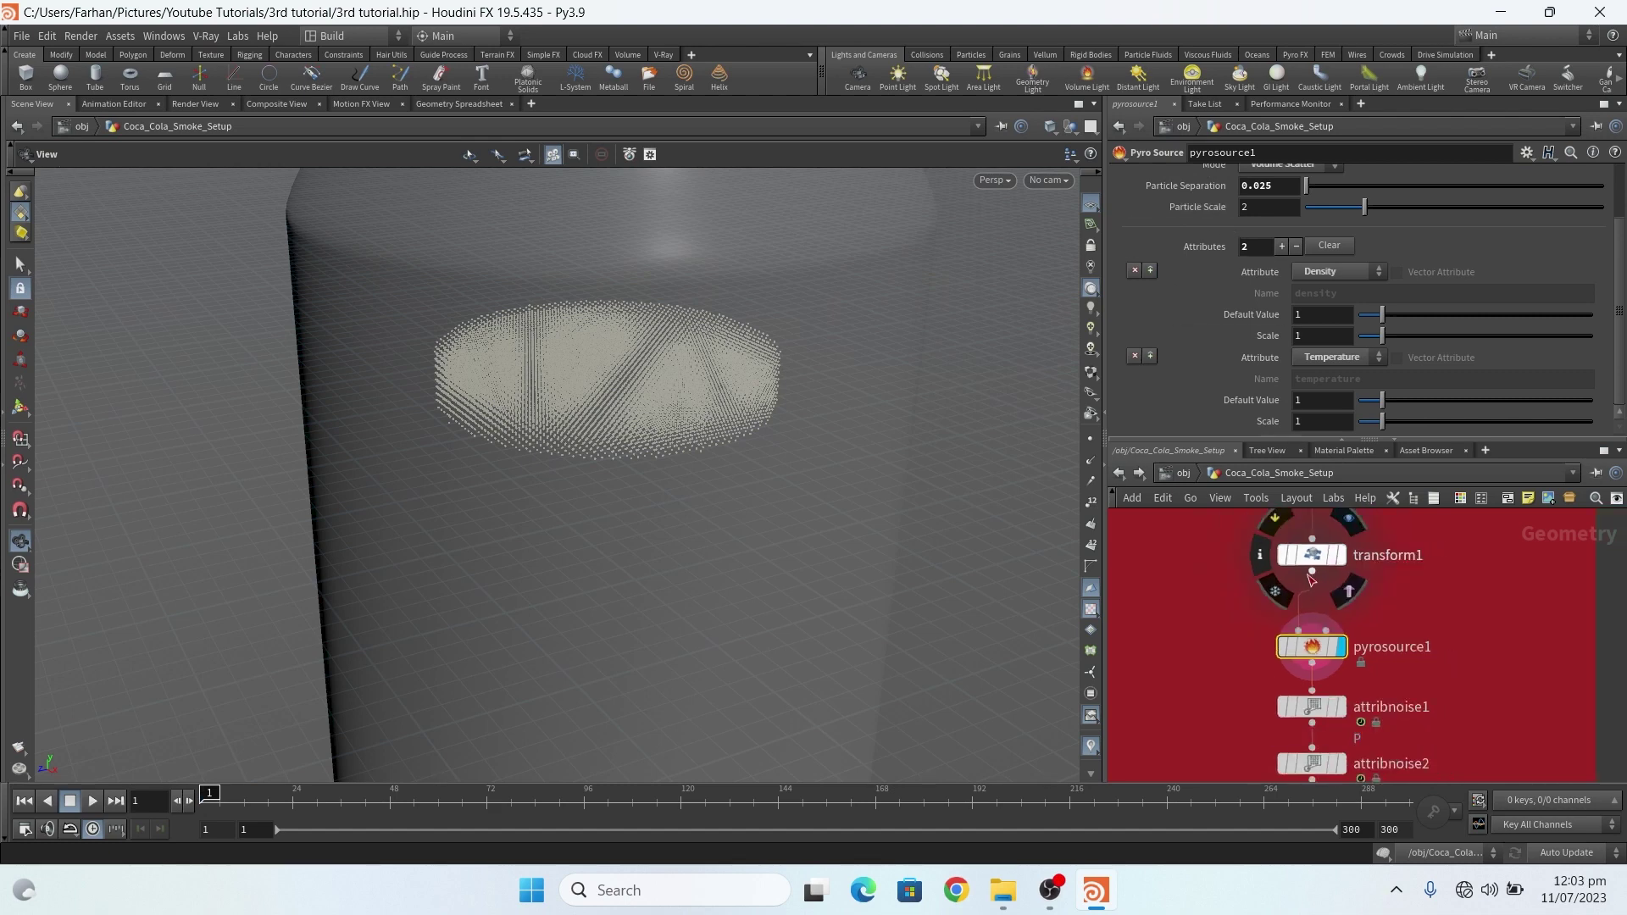
pyautogui.scroll(2, 1314, 678)
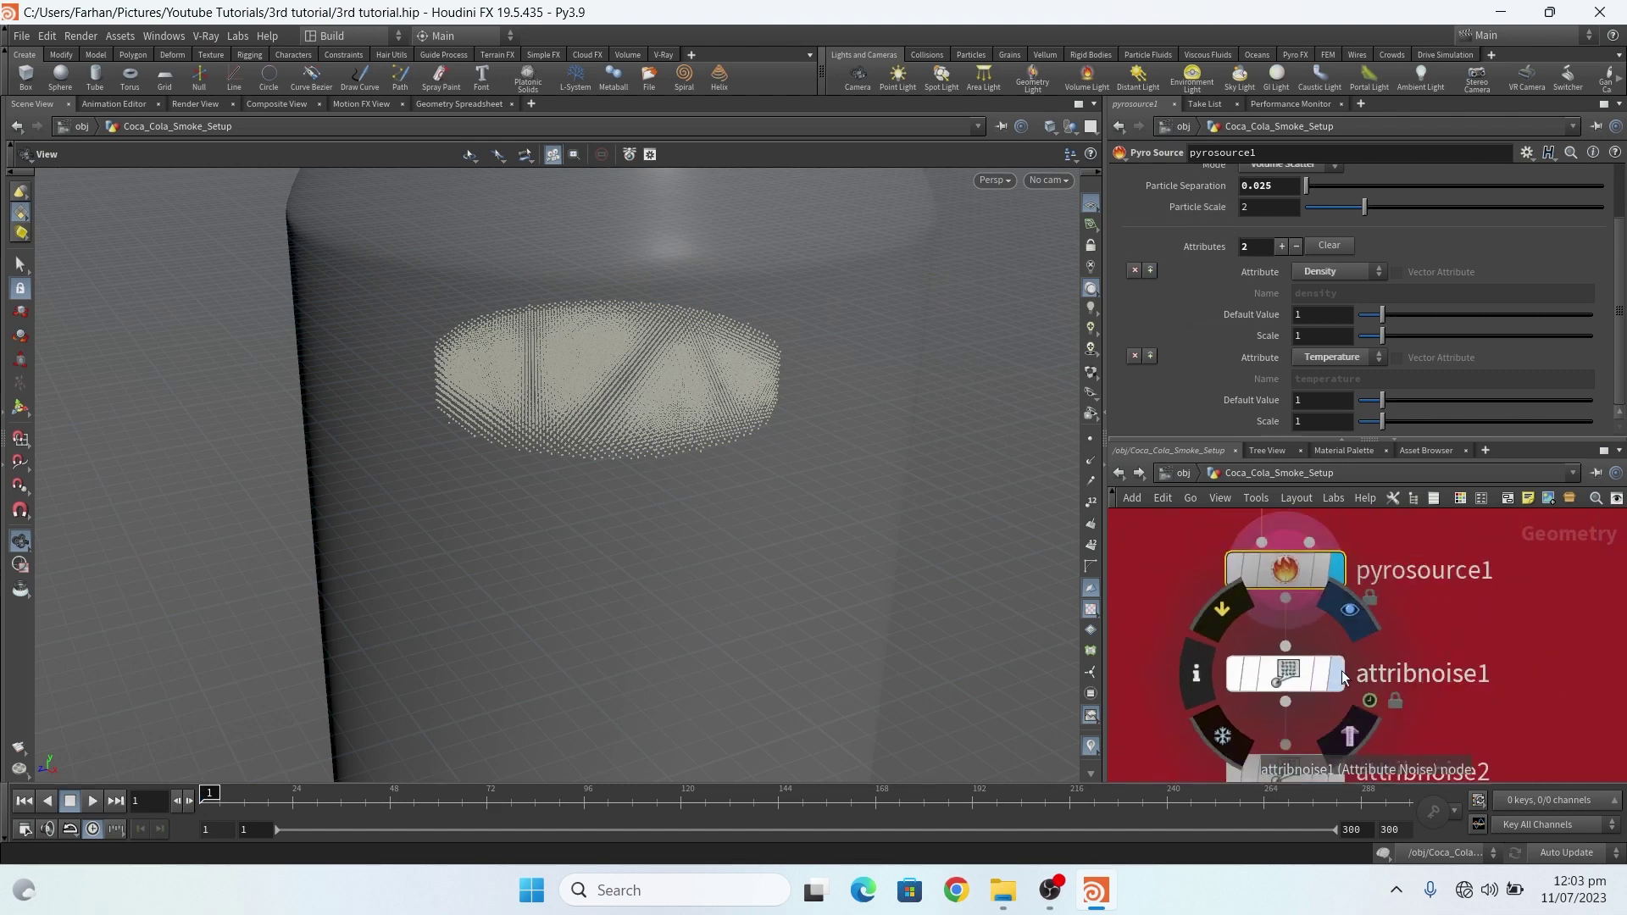
pyautogui.click(1307, 670)
pyautogui.click(1350, 609)
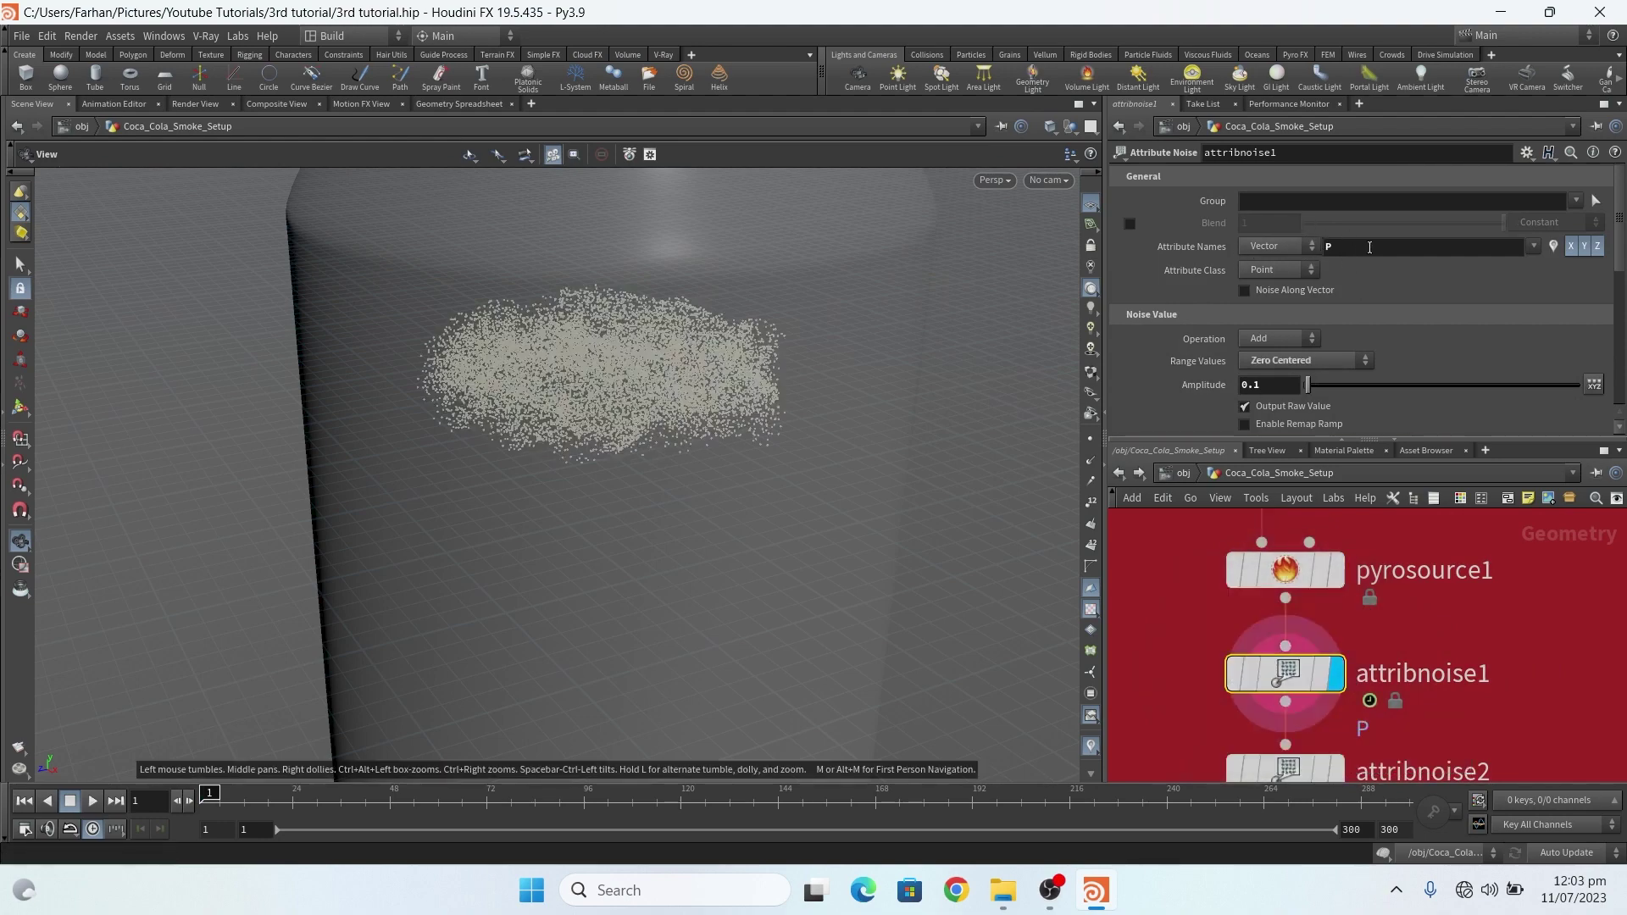
# Review attribnoise1's Simplex noise settings, expand Animation, then play and rewind the timeline.
pyautogui.scroll(-3, 1625, 257)
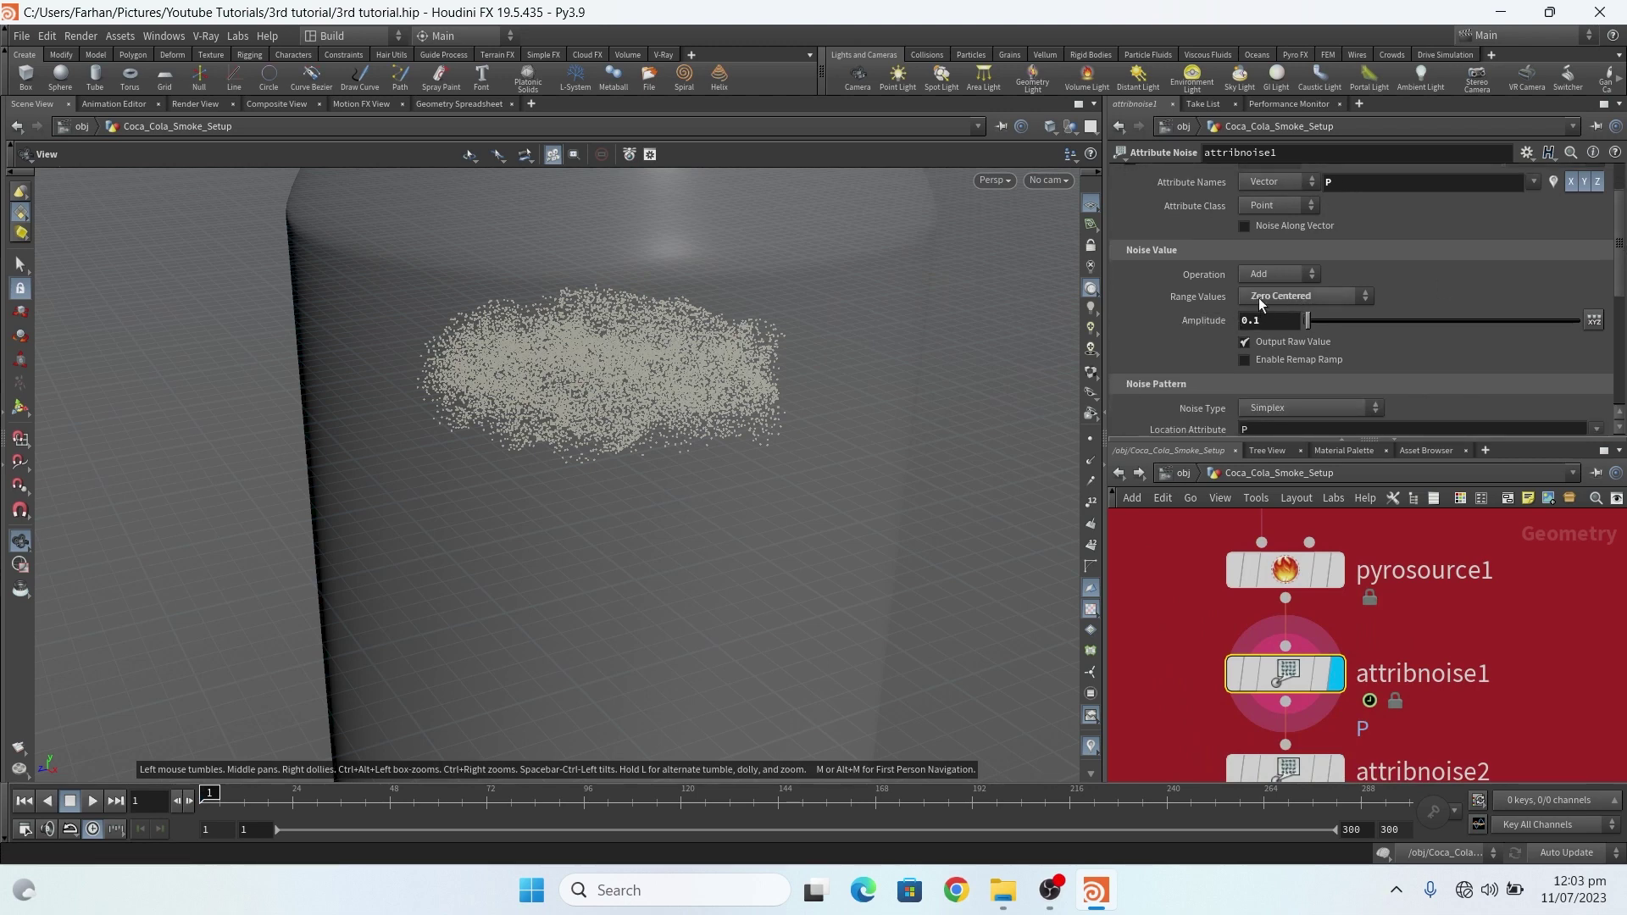
pyautogui.scroll(-5, 1163, 322)
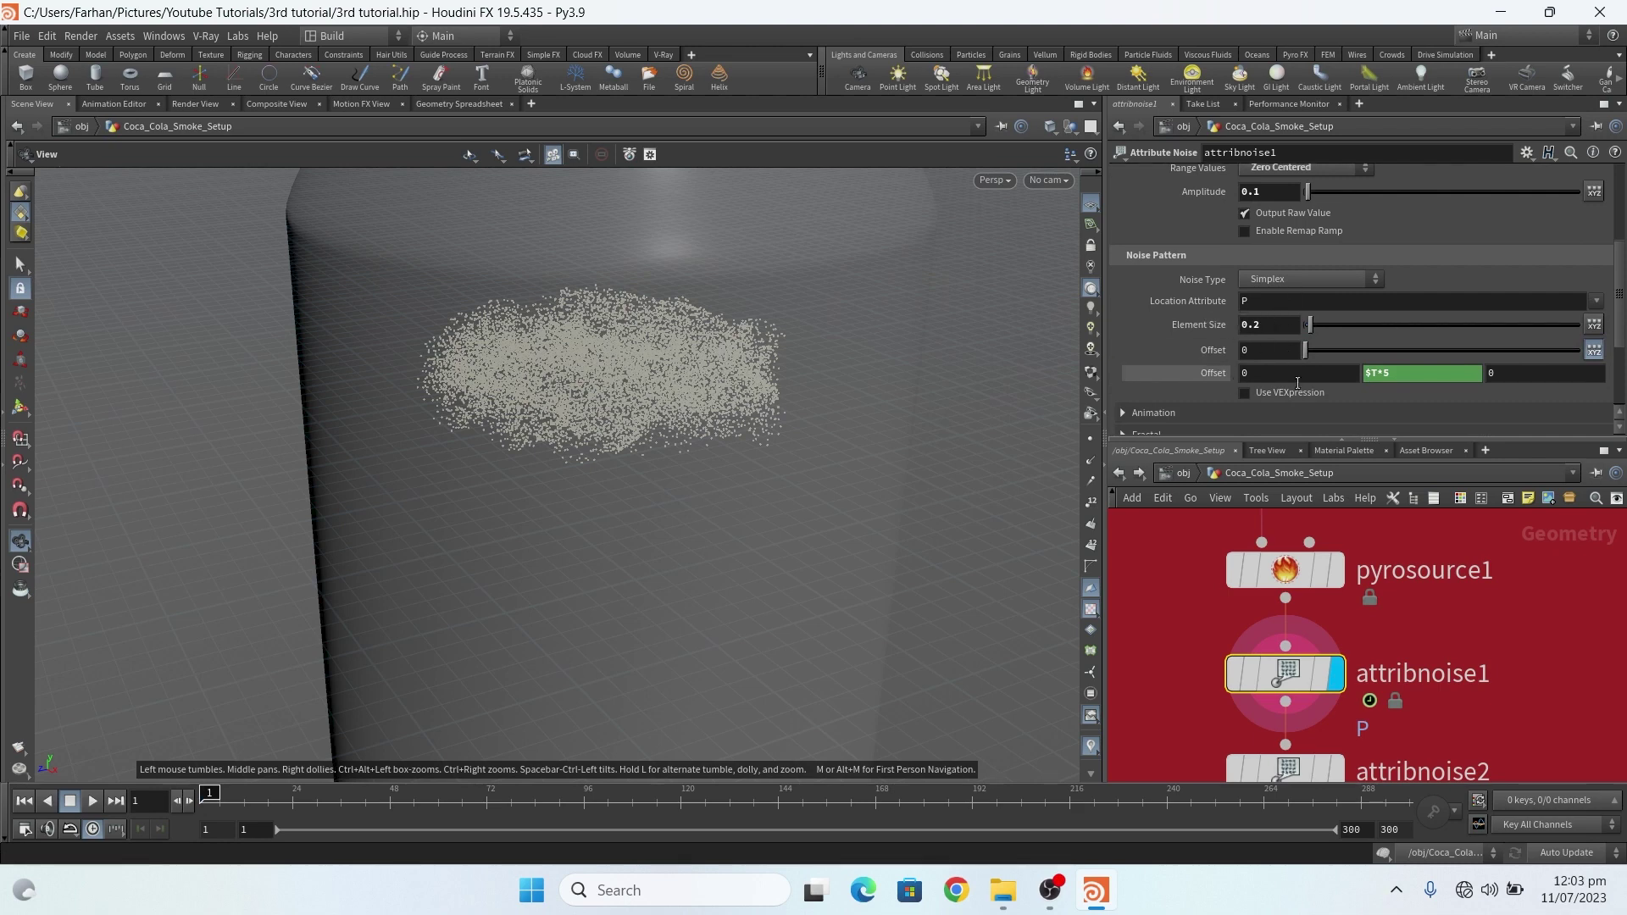
pyautogui.scroll(-2, 1622, 270)
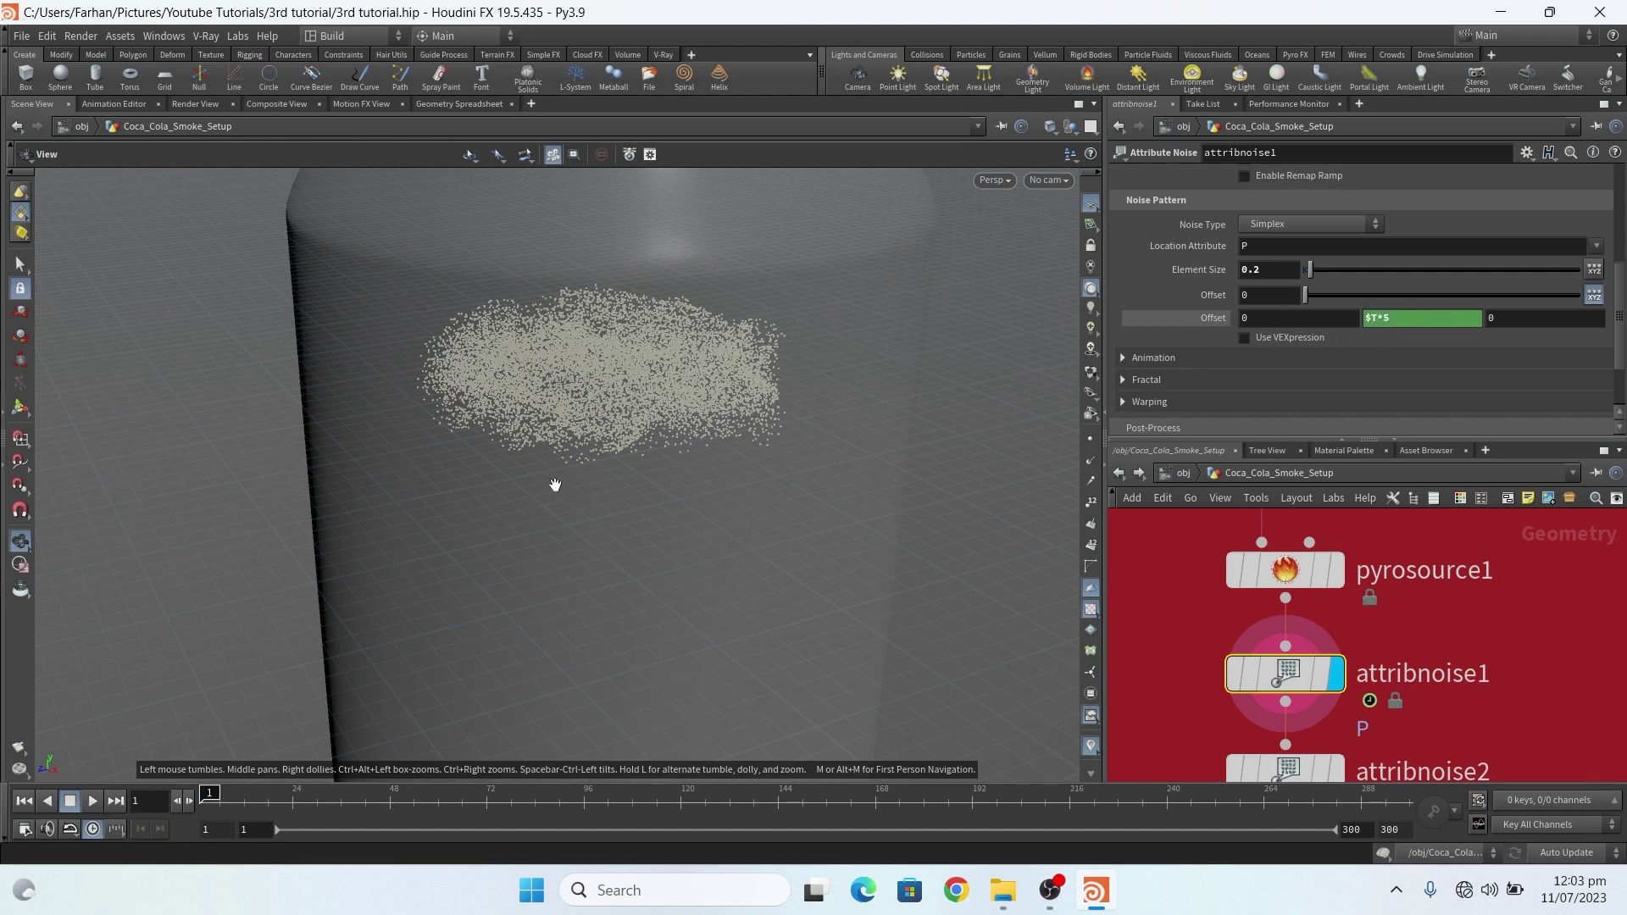
pyautogui.click(1124, 359)
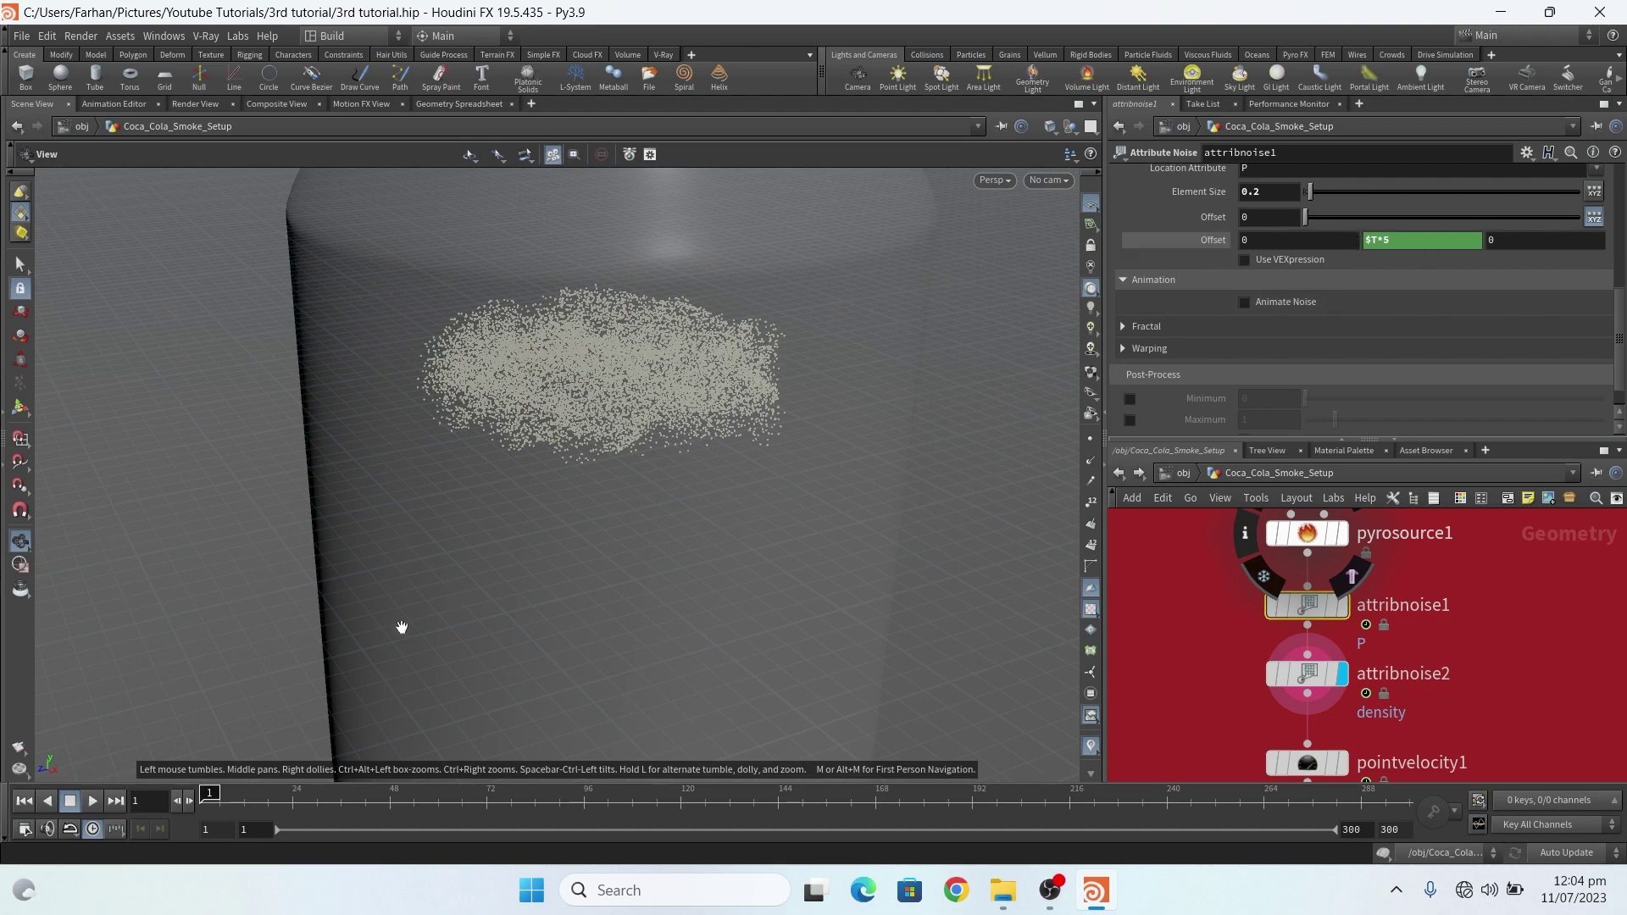
pyautogui.click(92, 801)
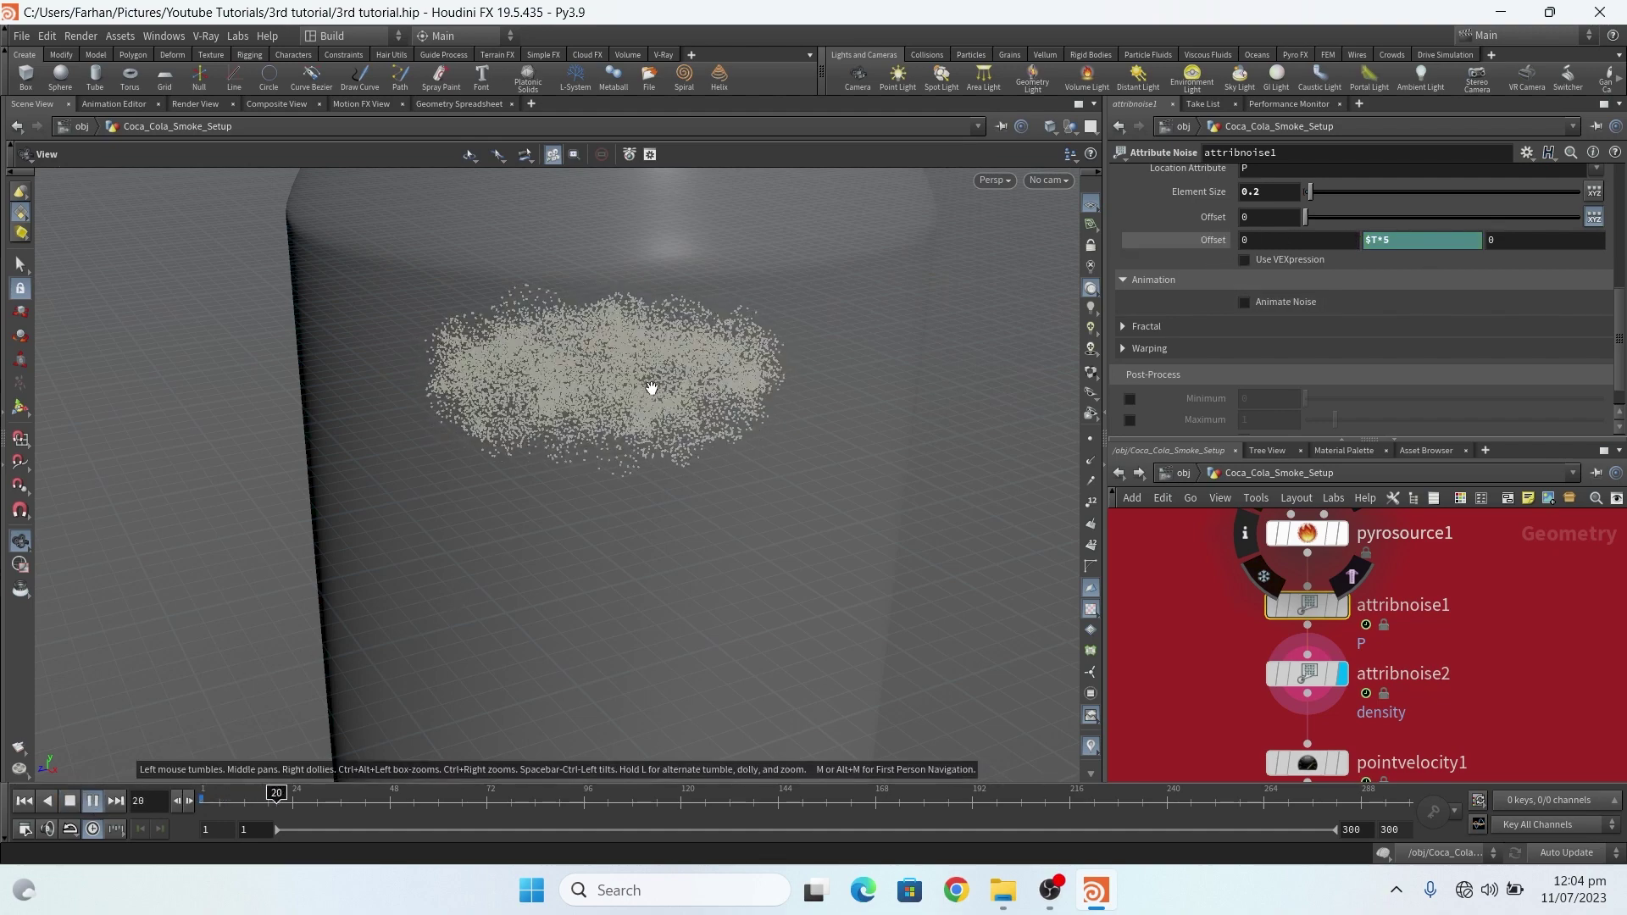
pyautogui.click(93, 801)
pyautogui.click(24, 801)
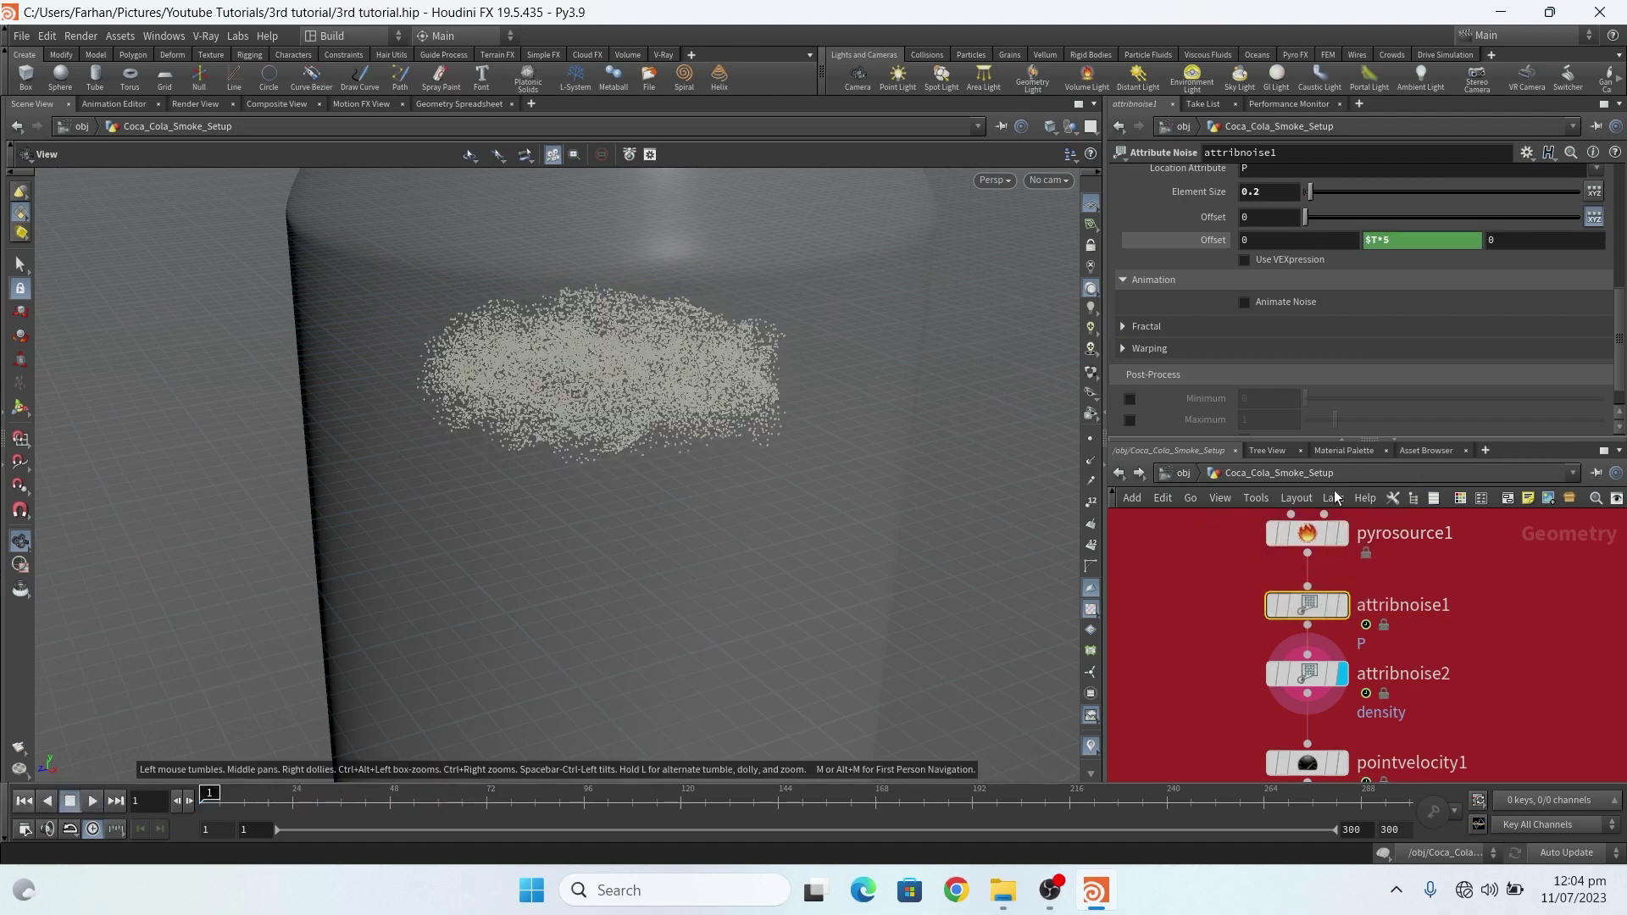
# Select attribnoise2 to show its density noise parameters.
pyautogui.scroll(-2, 1310, 652)
pyautogui.scroll(3, 1302, 634)
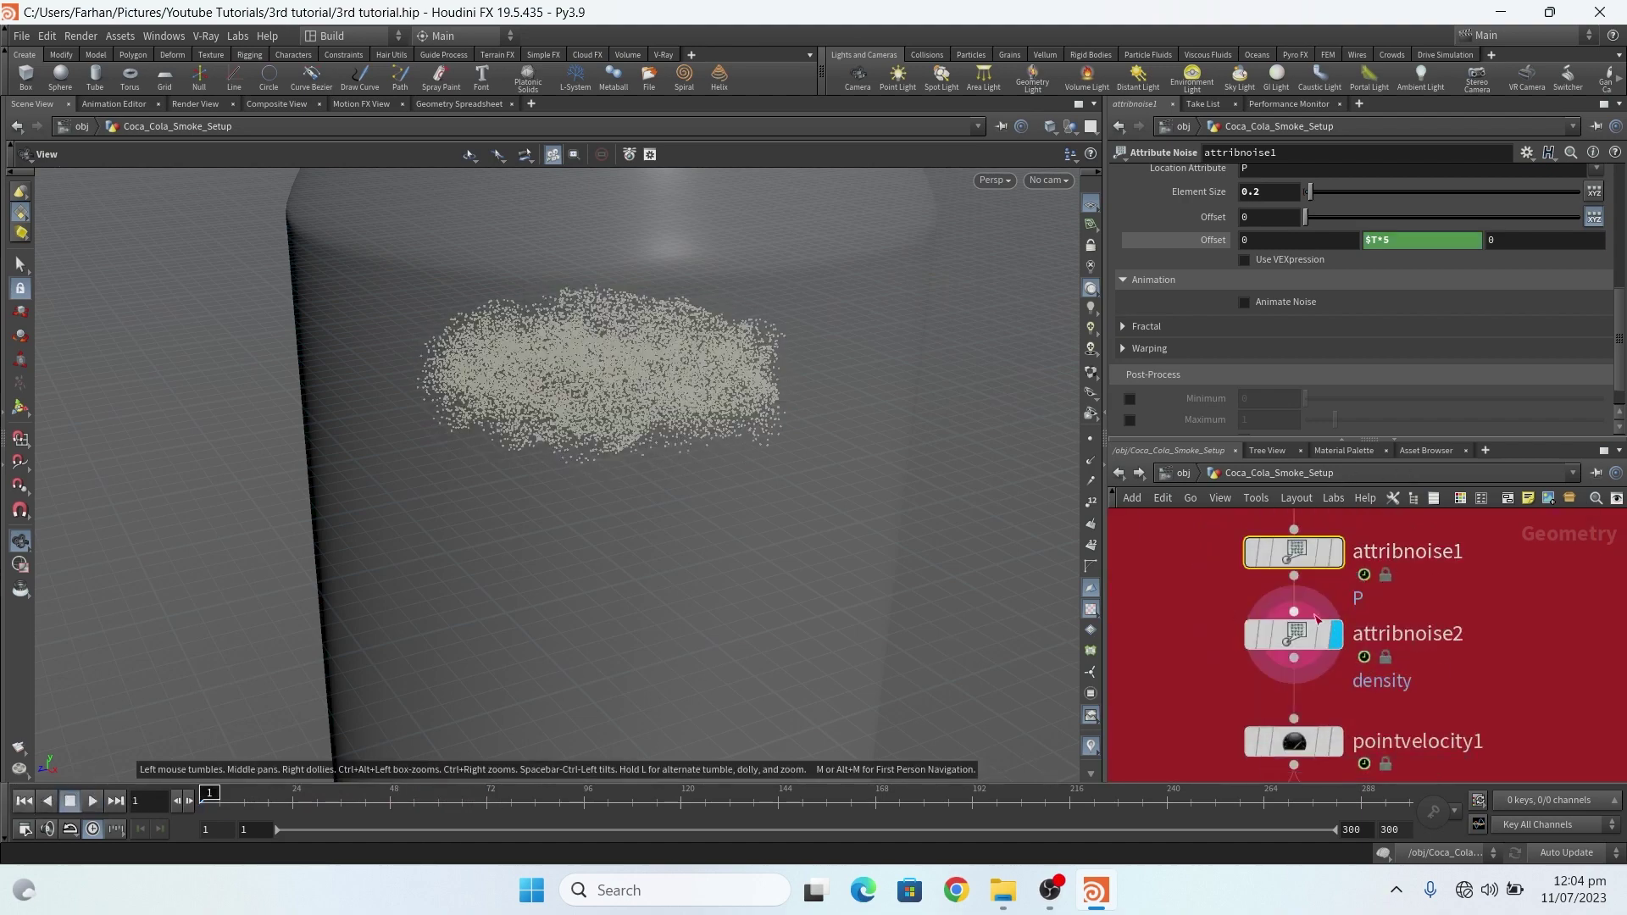
pyautogui.scroll(2, 1302, 630)
pyautogui.scroll(-1, 1302, 644)
pyautogui.scroll(1, 1302, 644)
pyautogui.click(1254, 642)
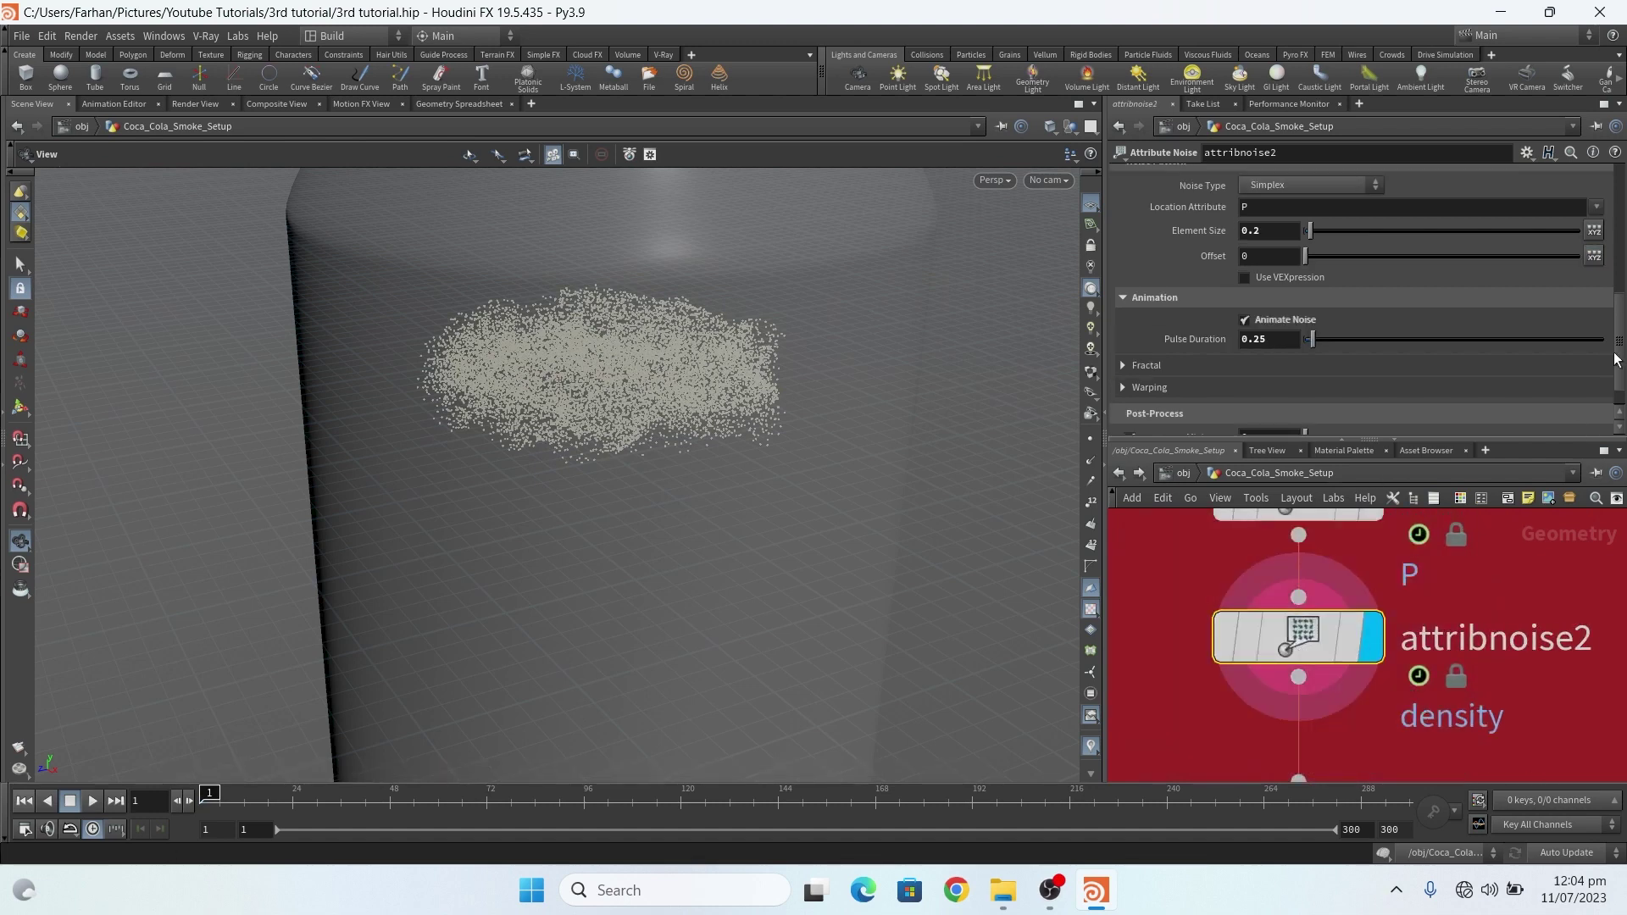
pyautogui.moveTo(1617, 356); pyautogui.dragTo(1617, 227)
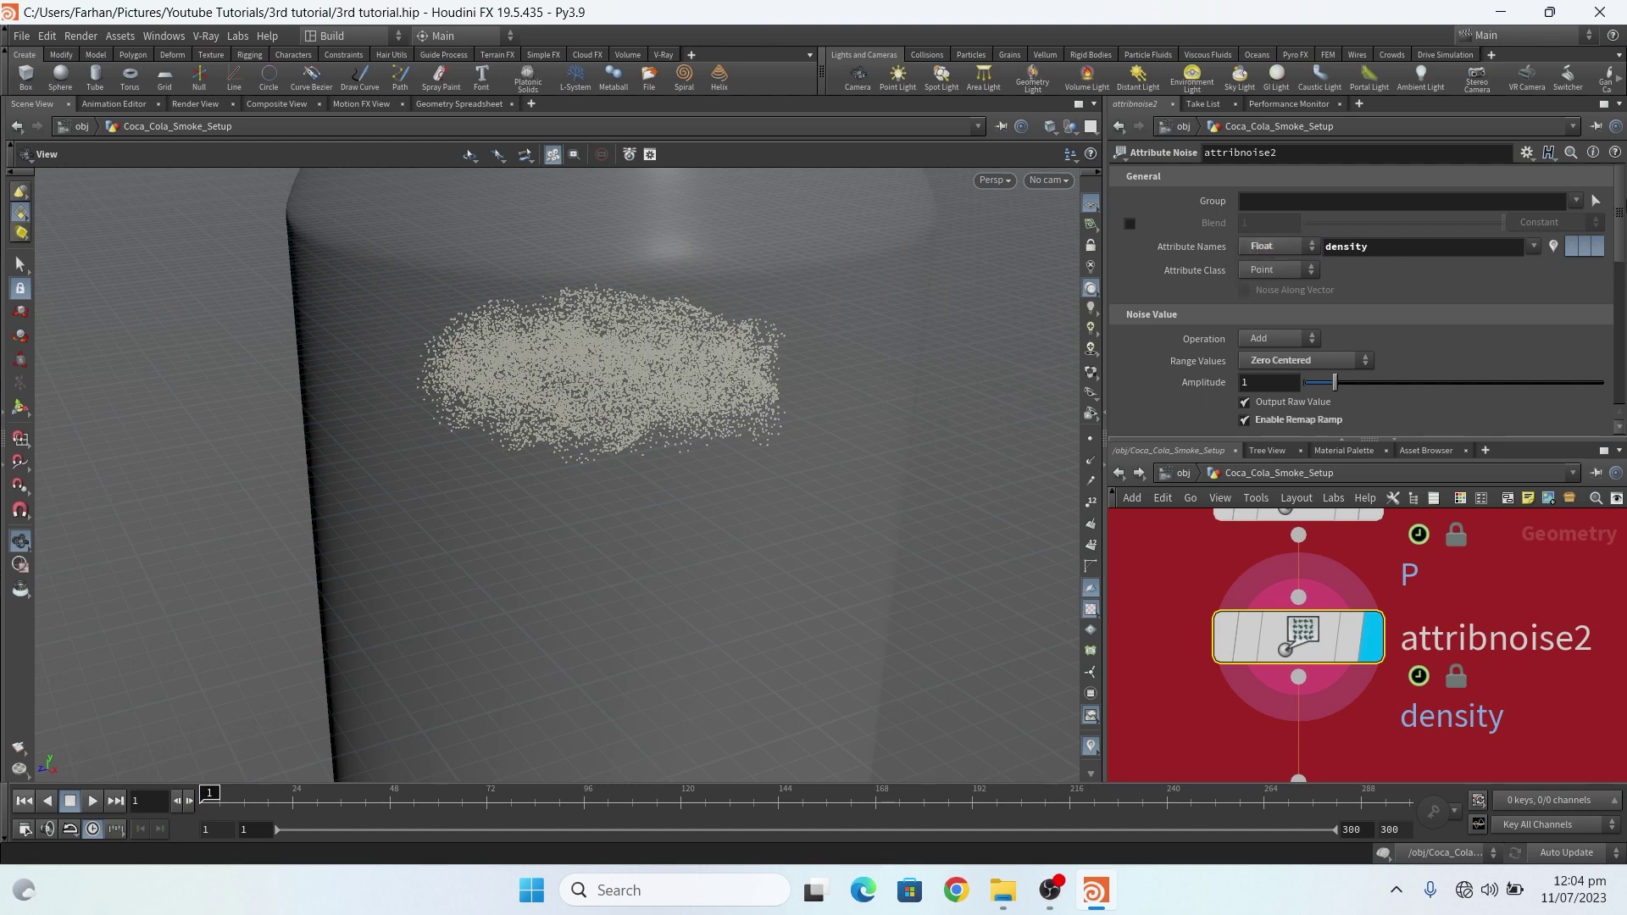
pyautogui.scroll(-3, 1312, 246)
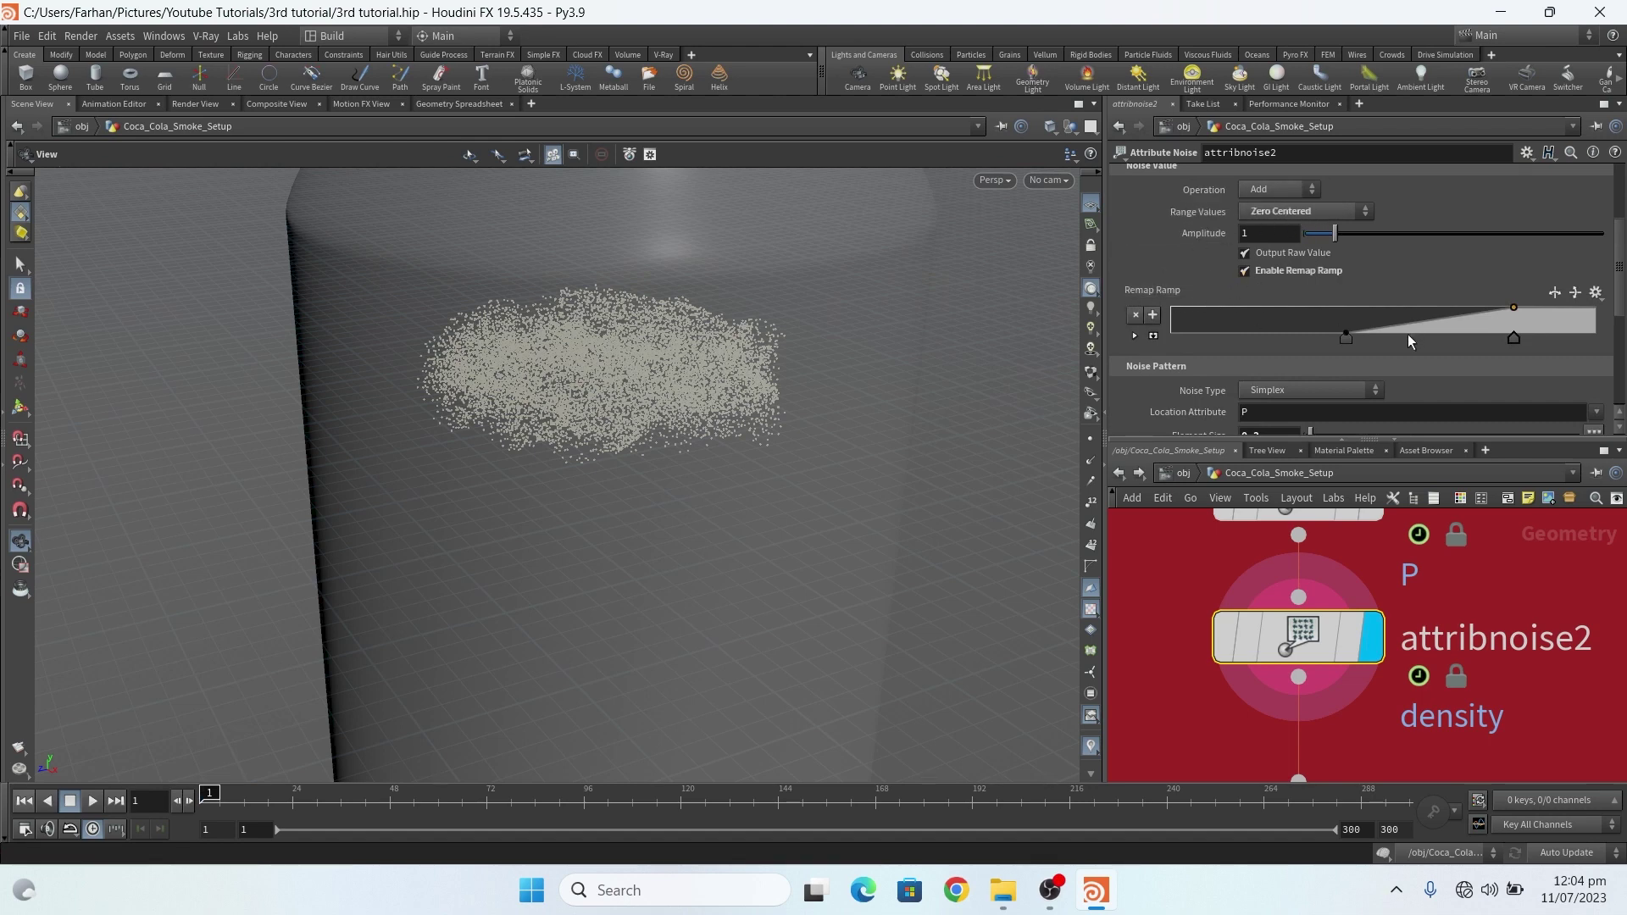
pyautogui.scroll(3, 1598, 292)
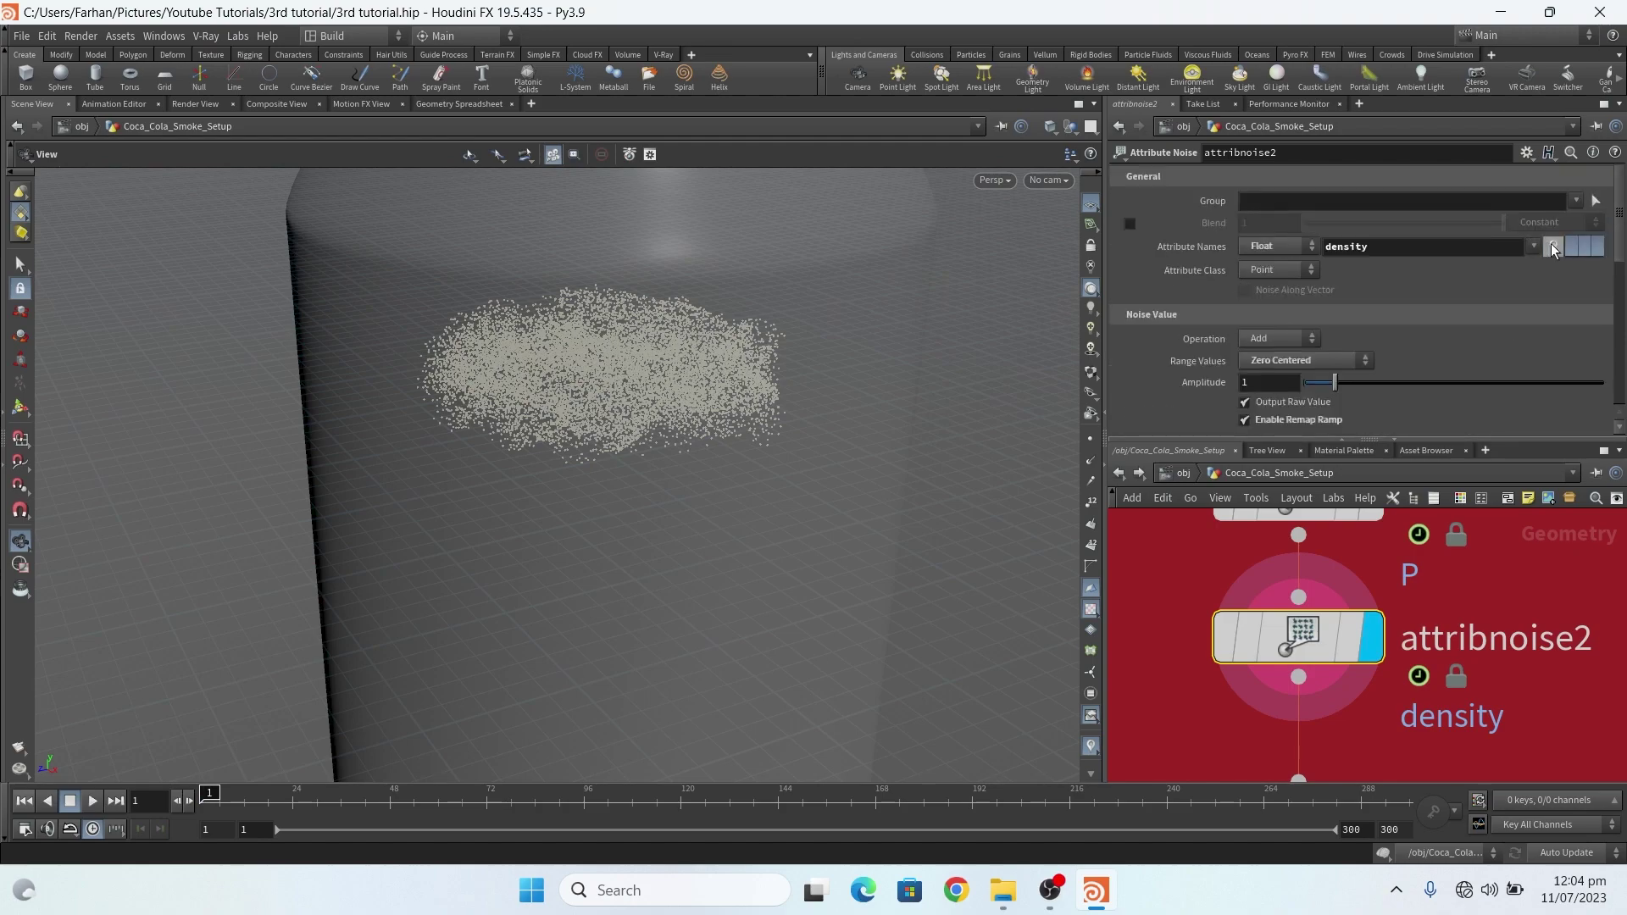
# Turn the density colour visualization on, orbit the point cloud, then switch it off.
pyautogui.click(1554, 247)
pyautogui.moveTo(552, 370); pyautogui.dragTo(678, 360)
pyautogui.click(1573, 249)
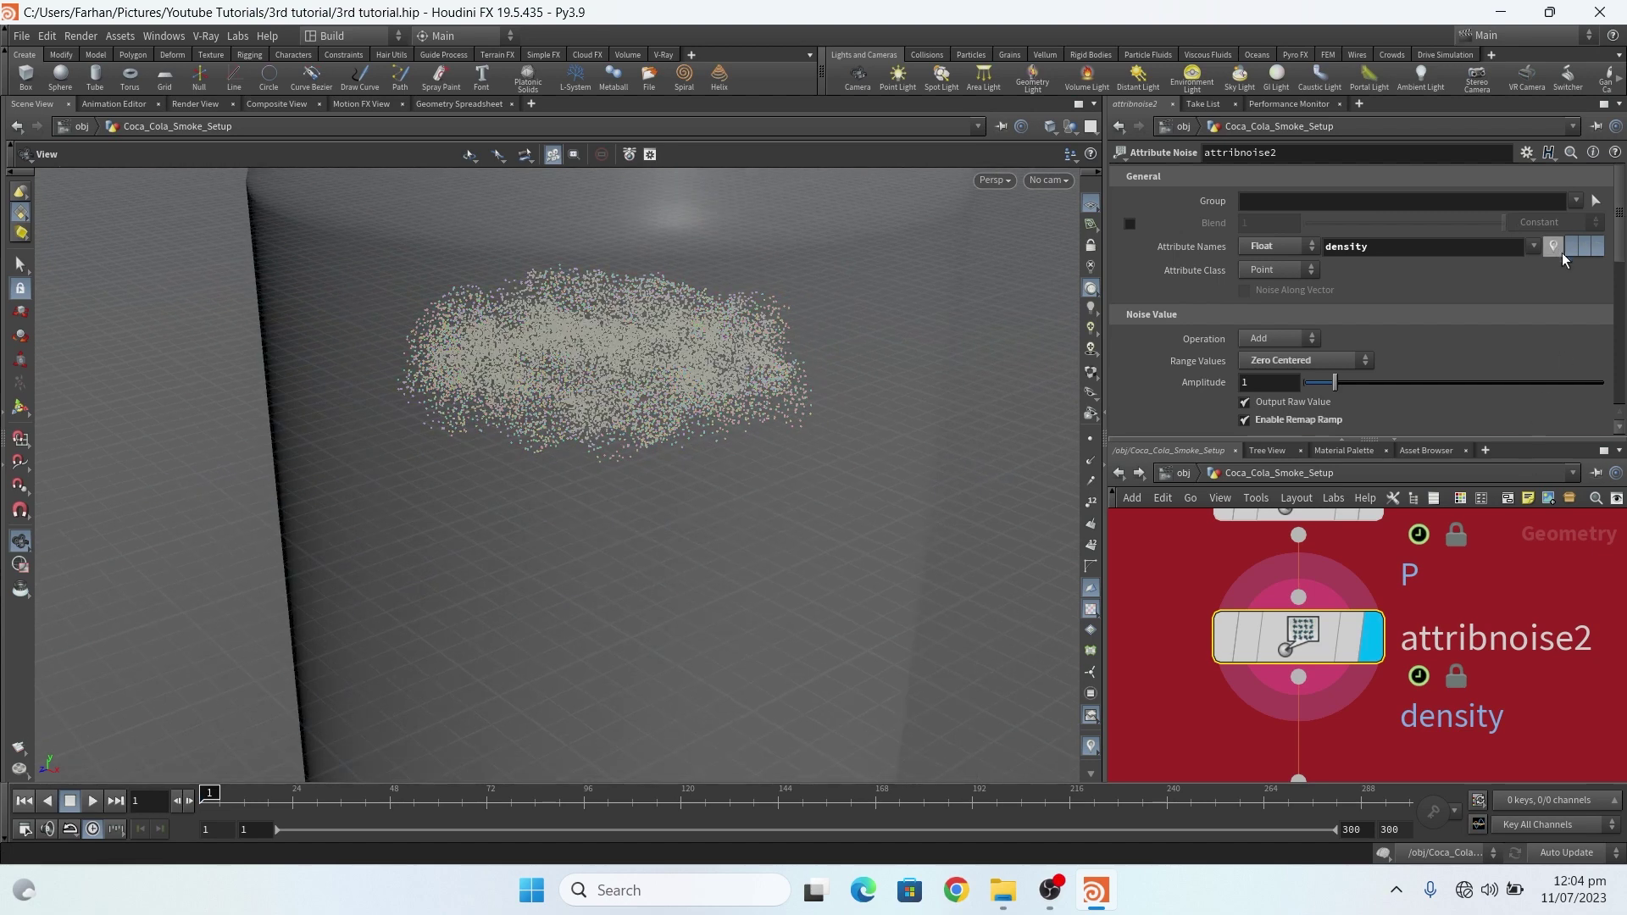
pyautogui.moveTo(1619, 237); pyautogui.dragTo(1623, 317)
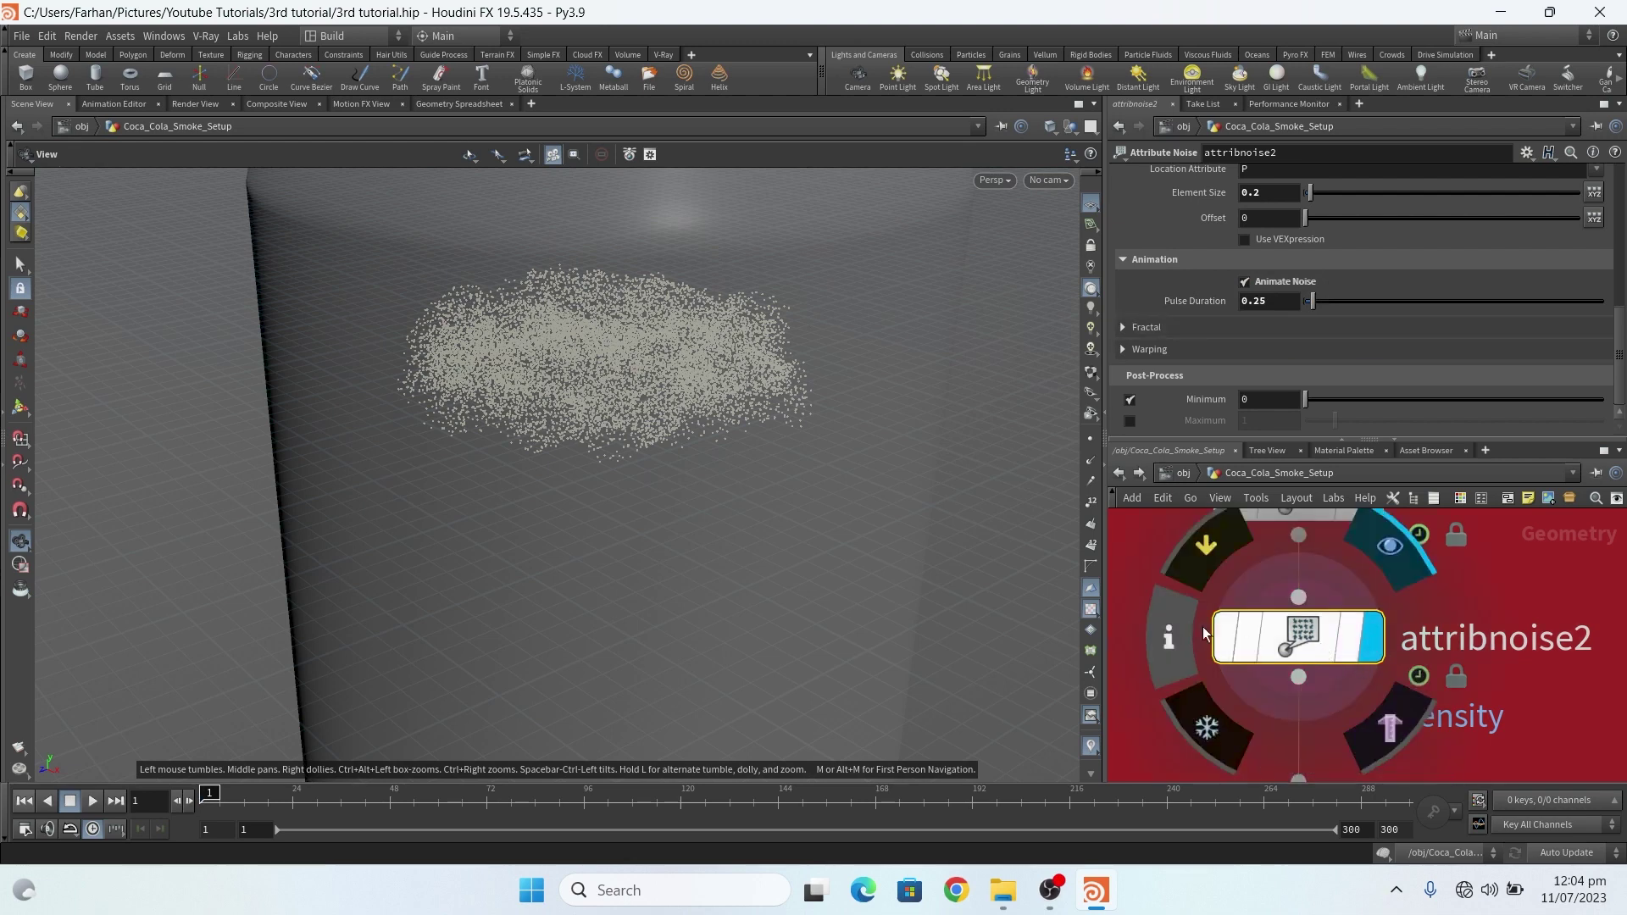
# Select pointvelocity1 and keep its velocity initialization at Set to Value.
pyautogui.scroll(-5, 1202, 612)
pyautogui.scroll(4, 1254, 682)
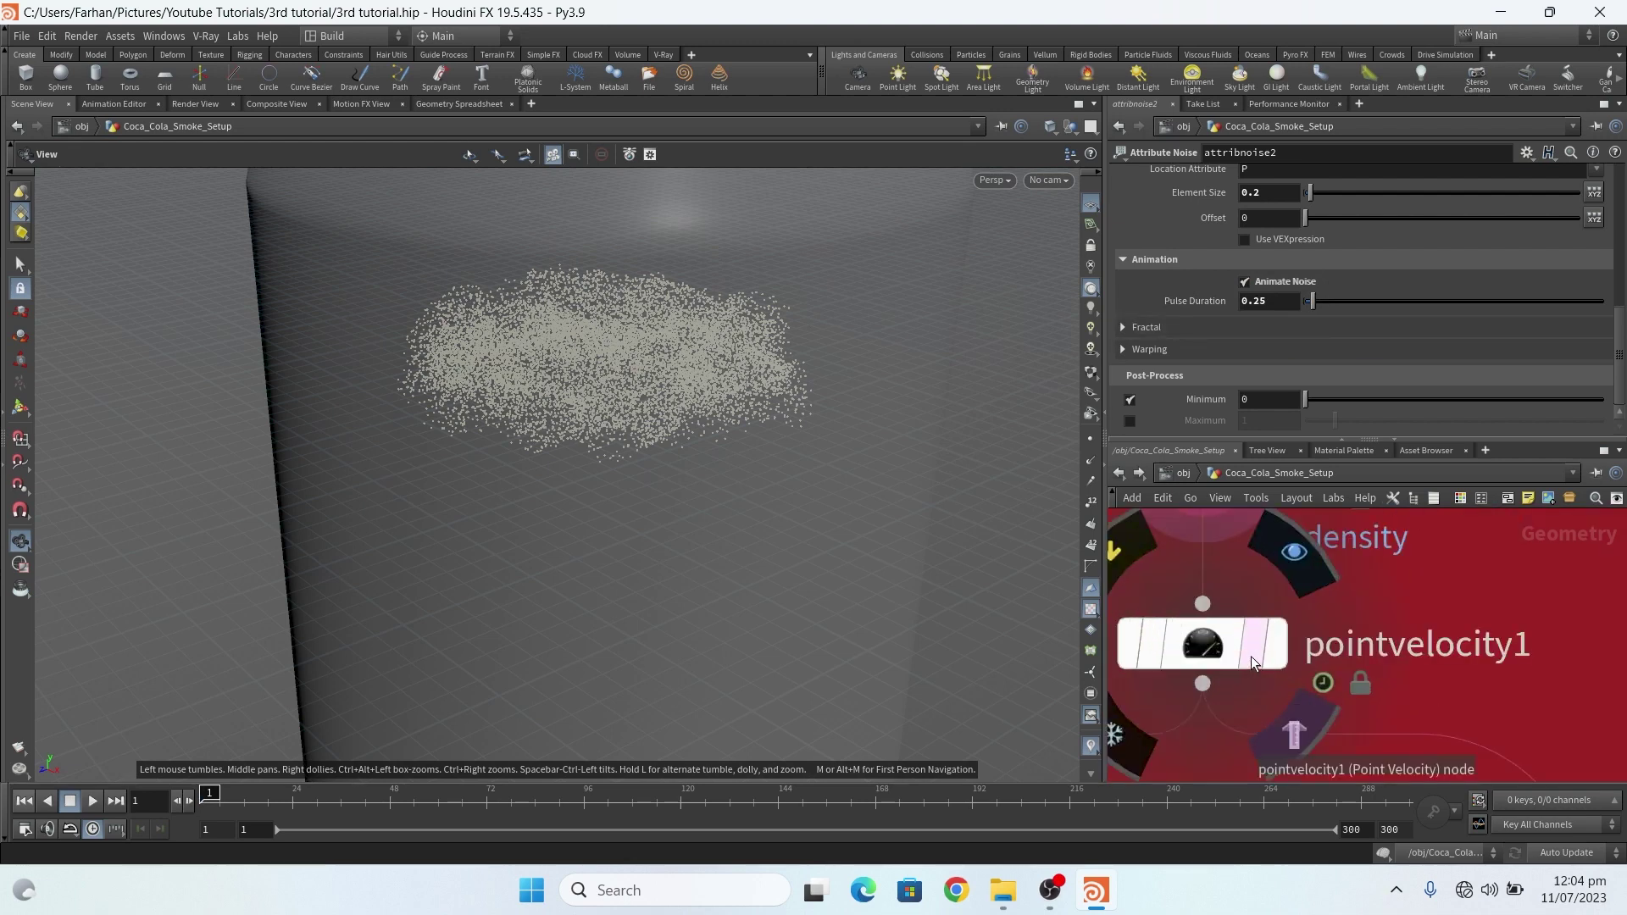
pyautogui.click(1210, 644)
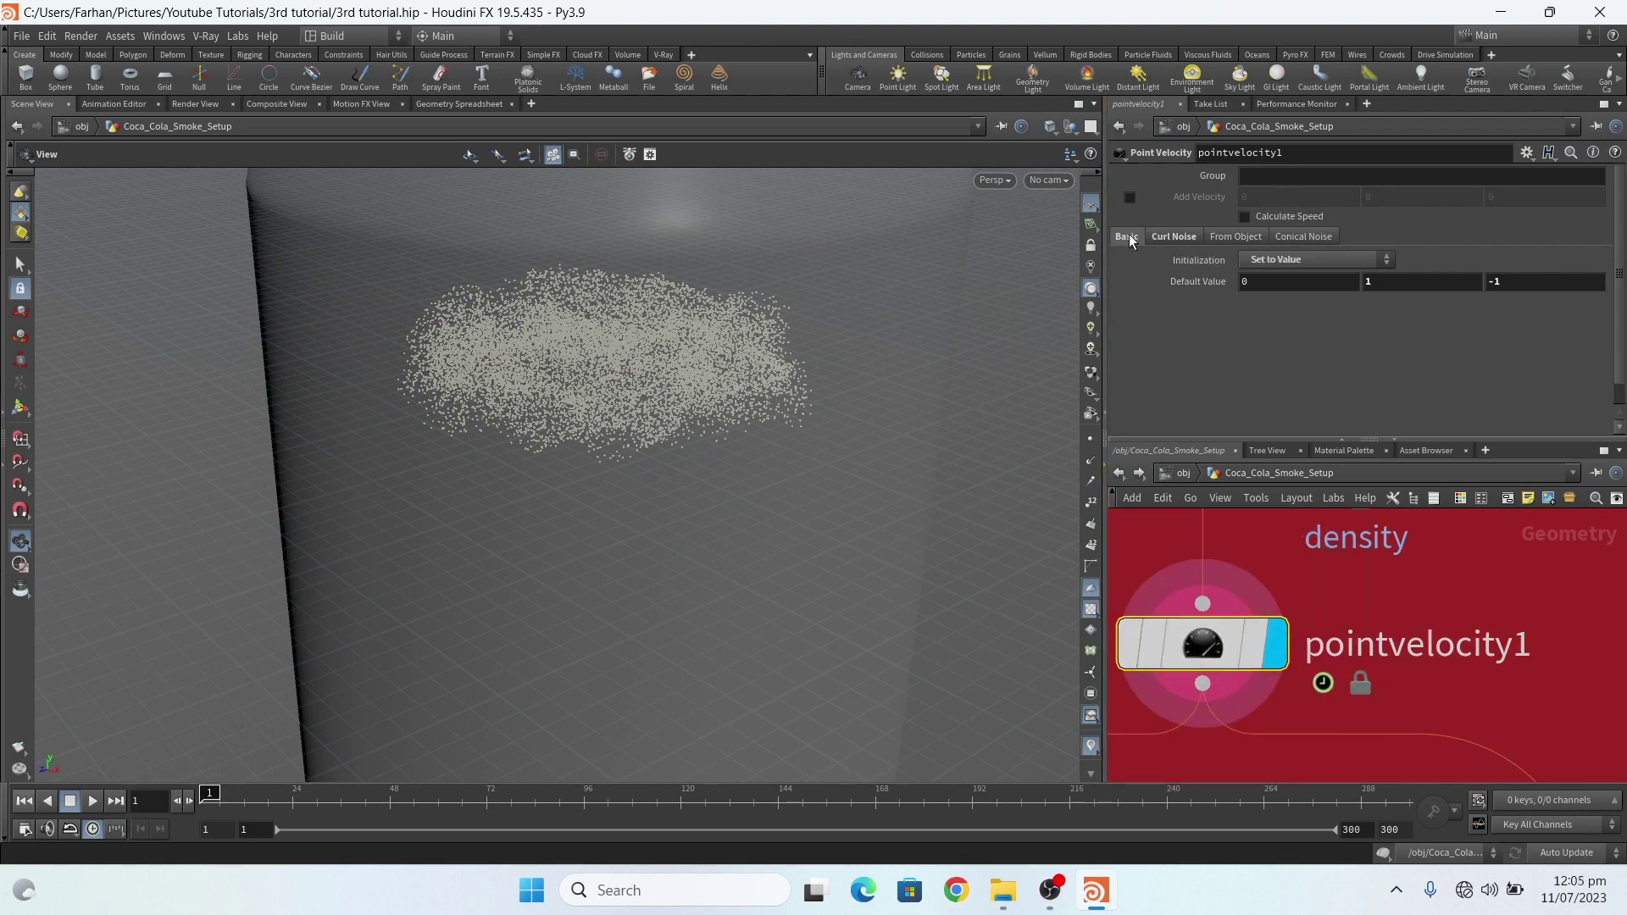
pyautogui.click(1269, 262)
pyautogui.click(1153, 354)
# Review pointvelocity1's Curl Noise settings, then its disabled Conical Noise tab.
pyautogui.click(1179, 239)
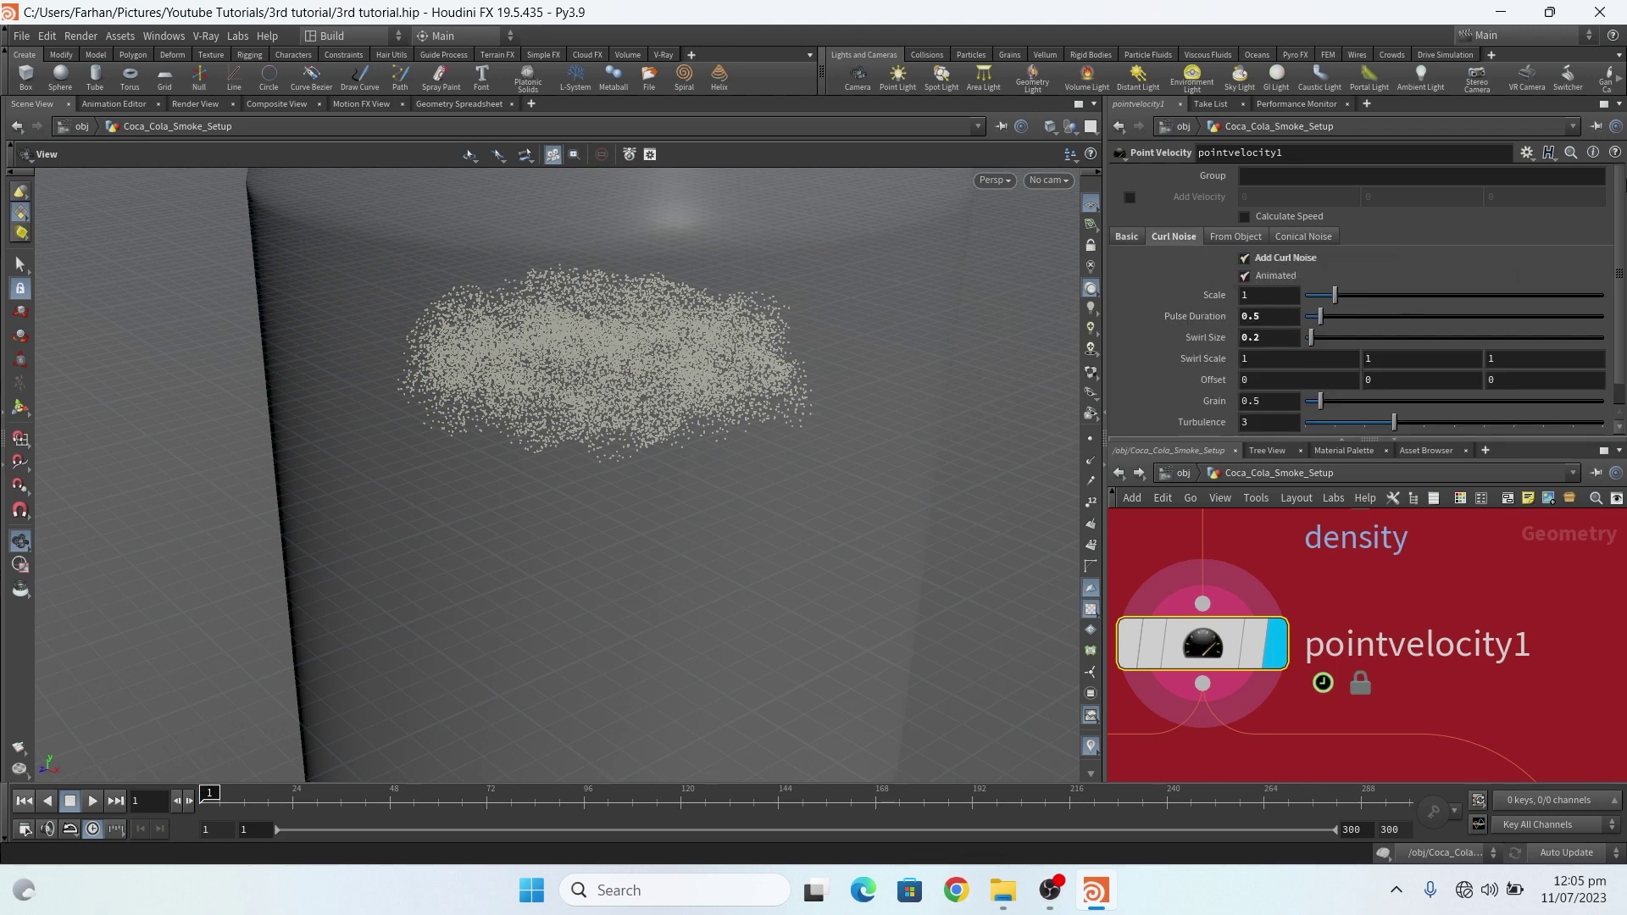
pyautogui.scroll(-1, 1211, 271)
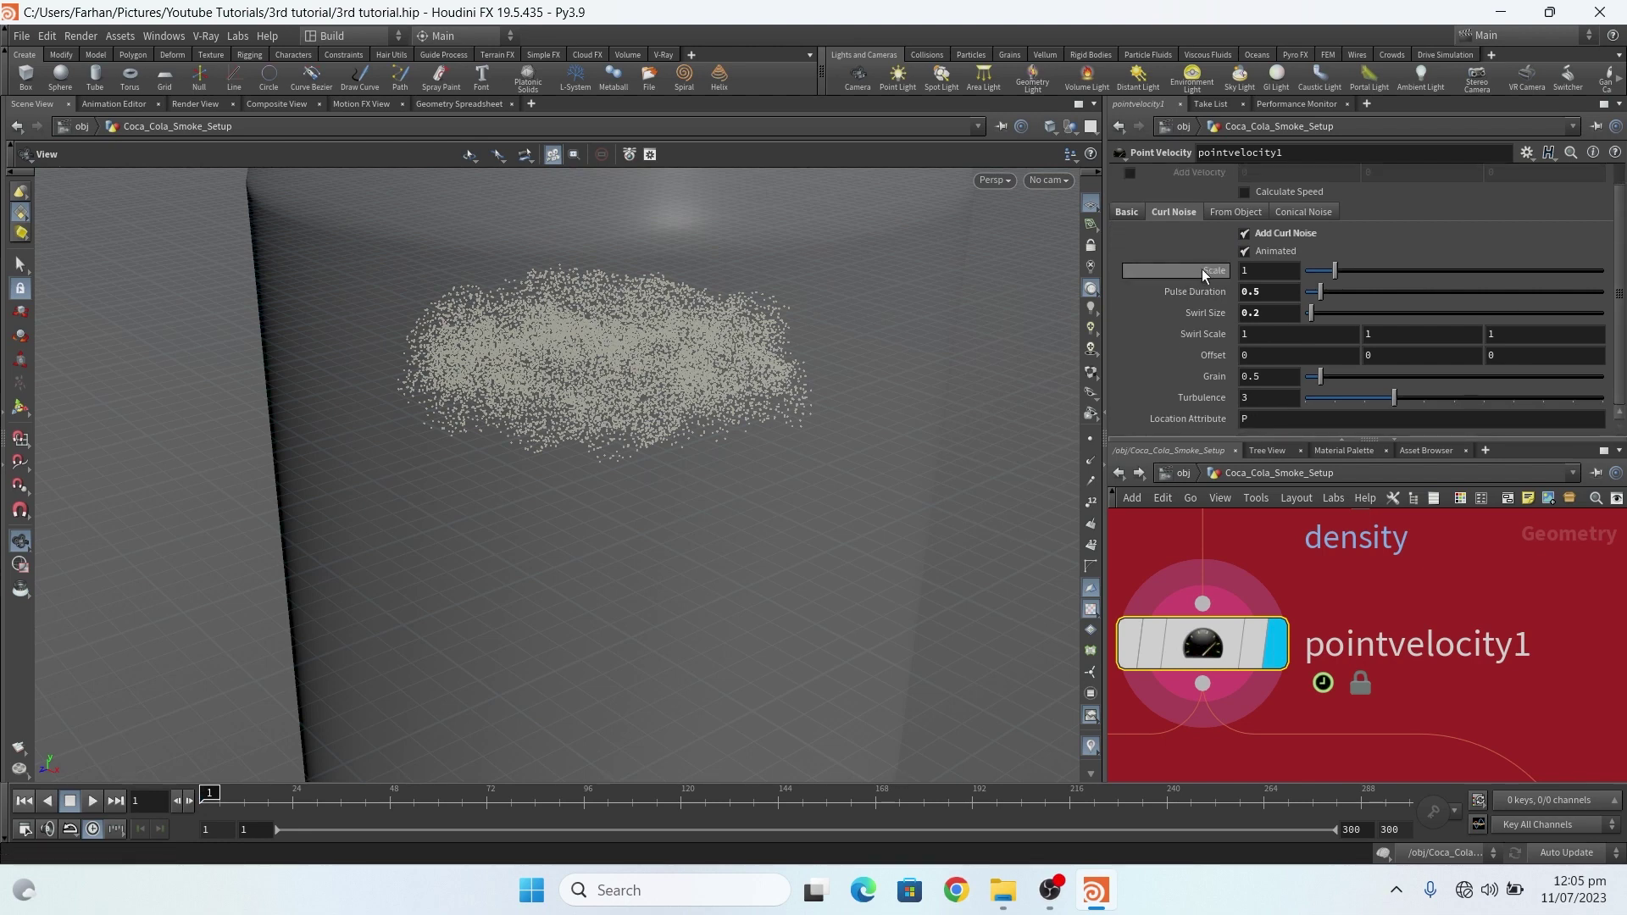
pyautogui.click(1237, 211)
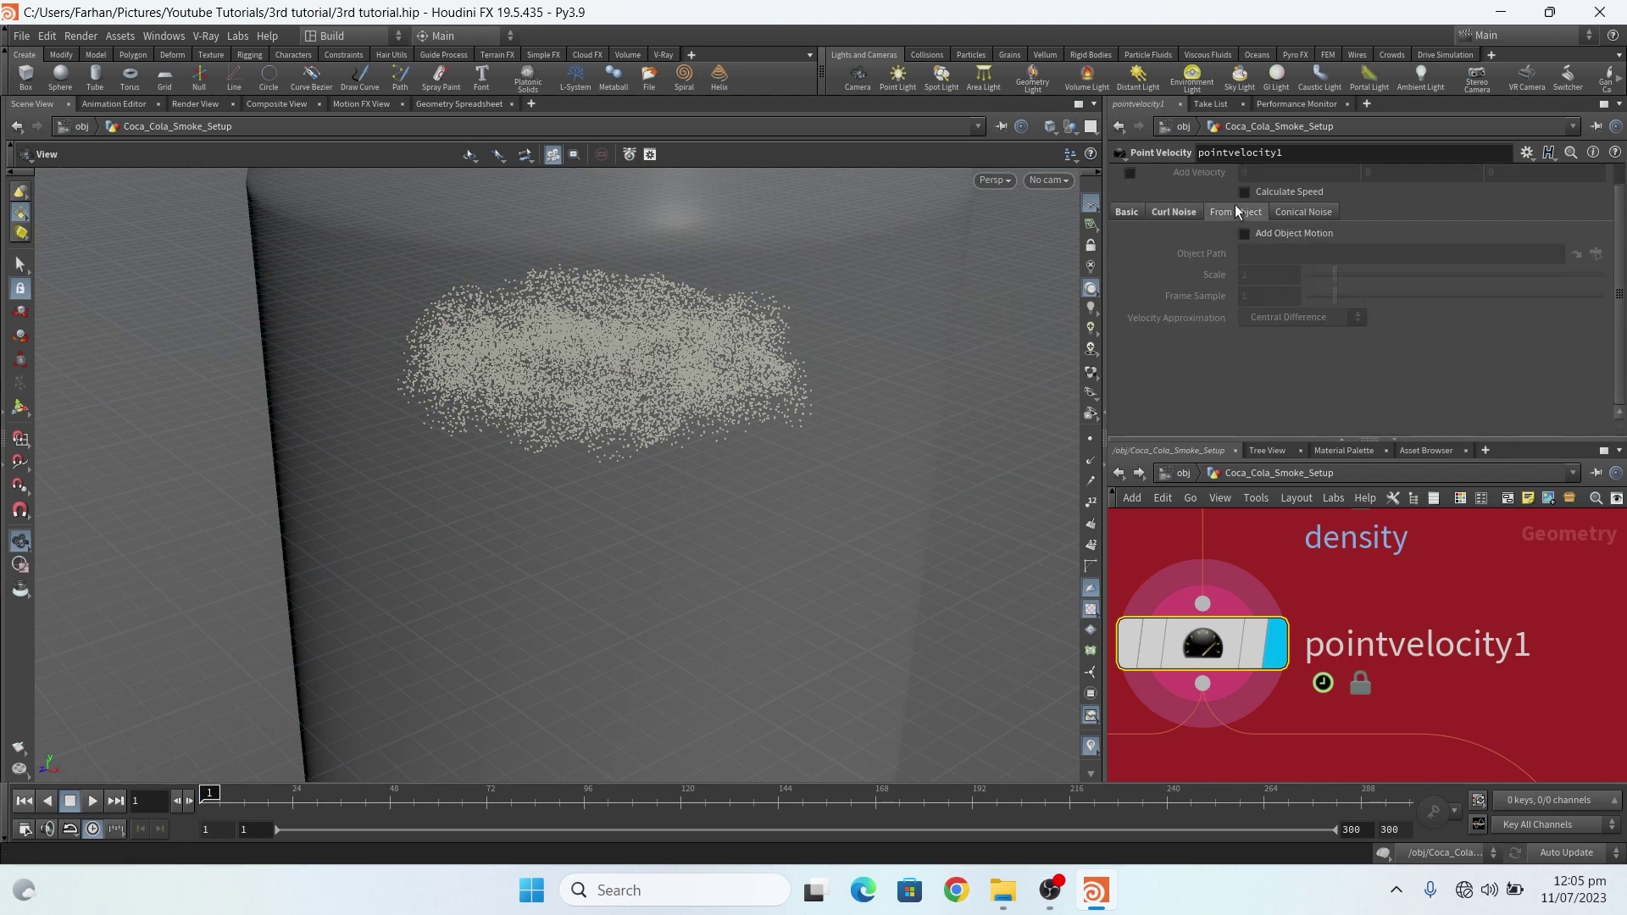
pyautogui.click(1292, 213)
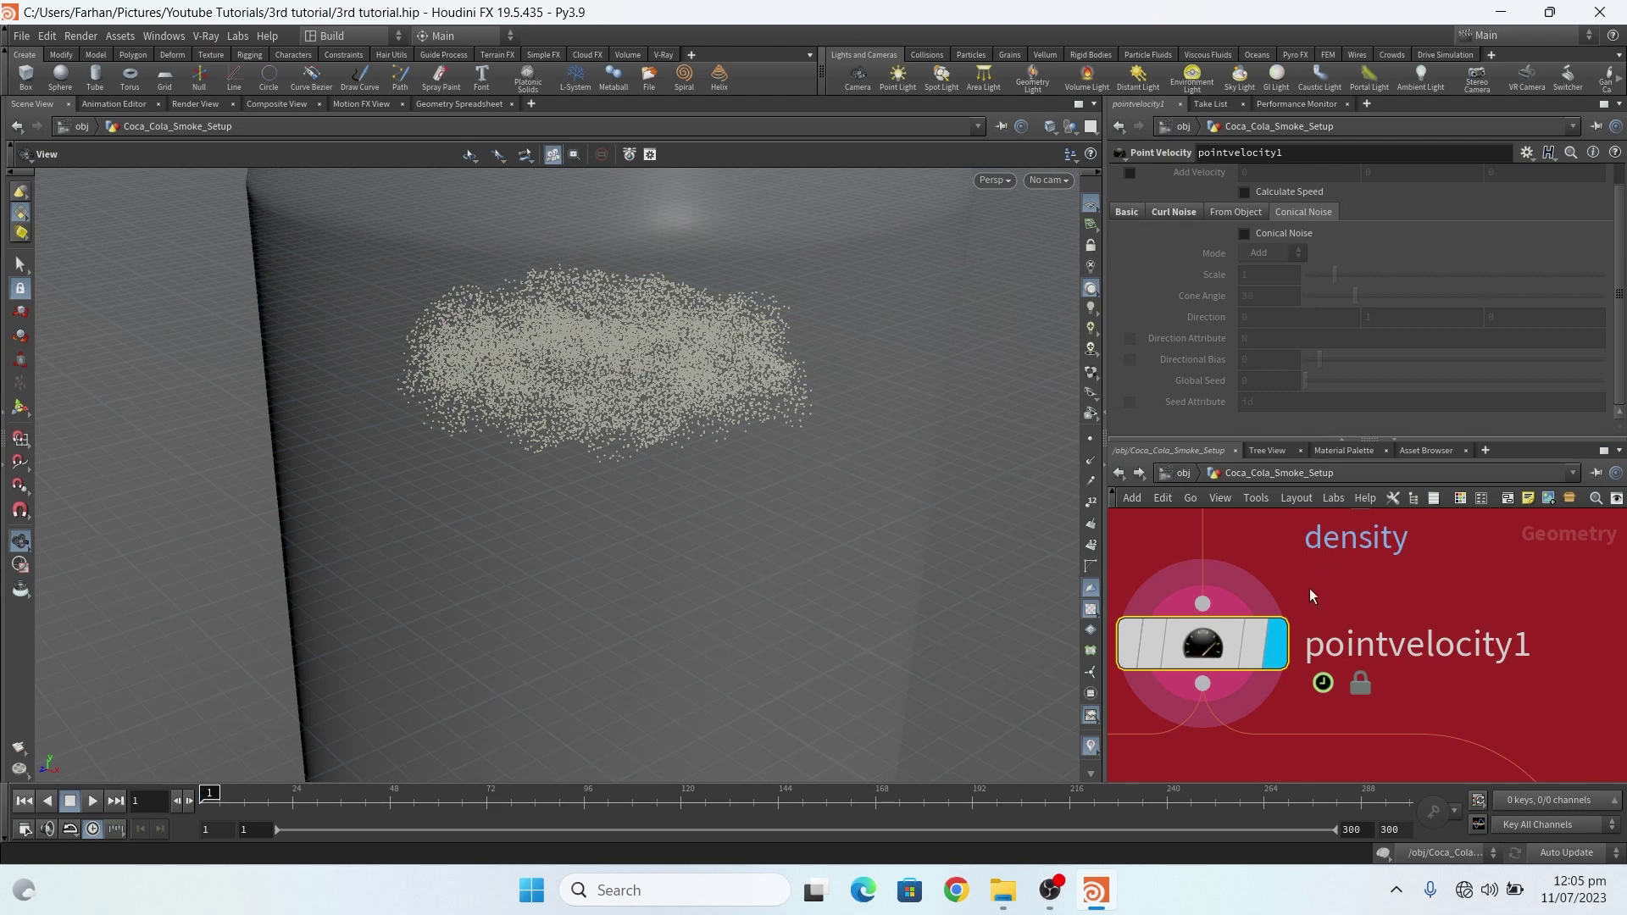
pyautogui.scroll(-6, 1395, 561)
# Display and select volumerasterizeattributes1 to show the rasterized density and temperature smoke.
pyautogui.scroll(2, 1406, 543)
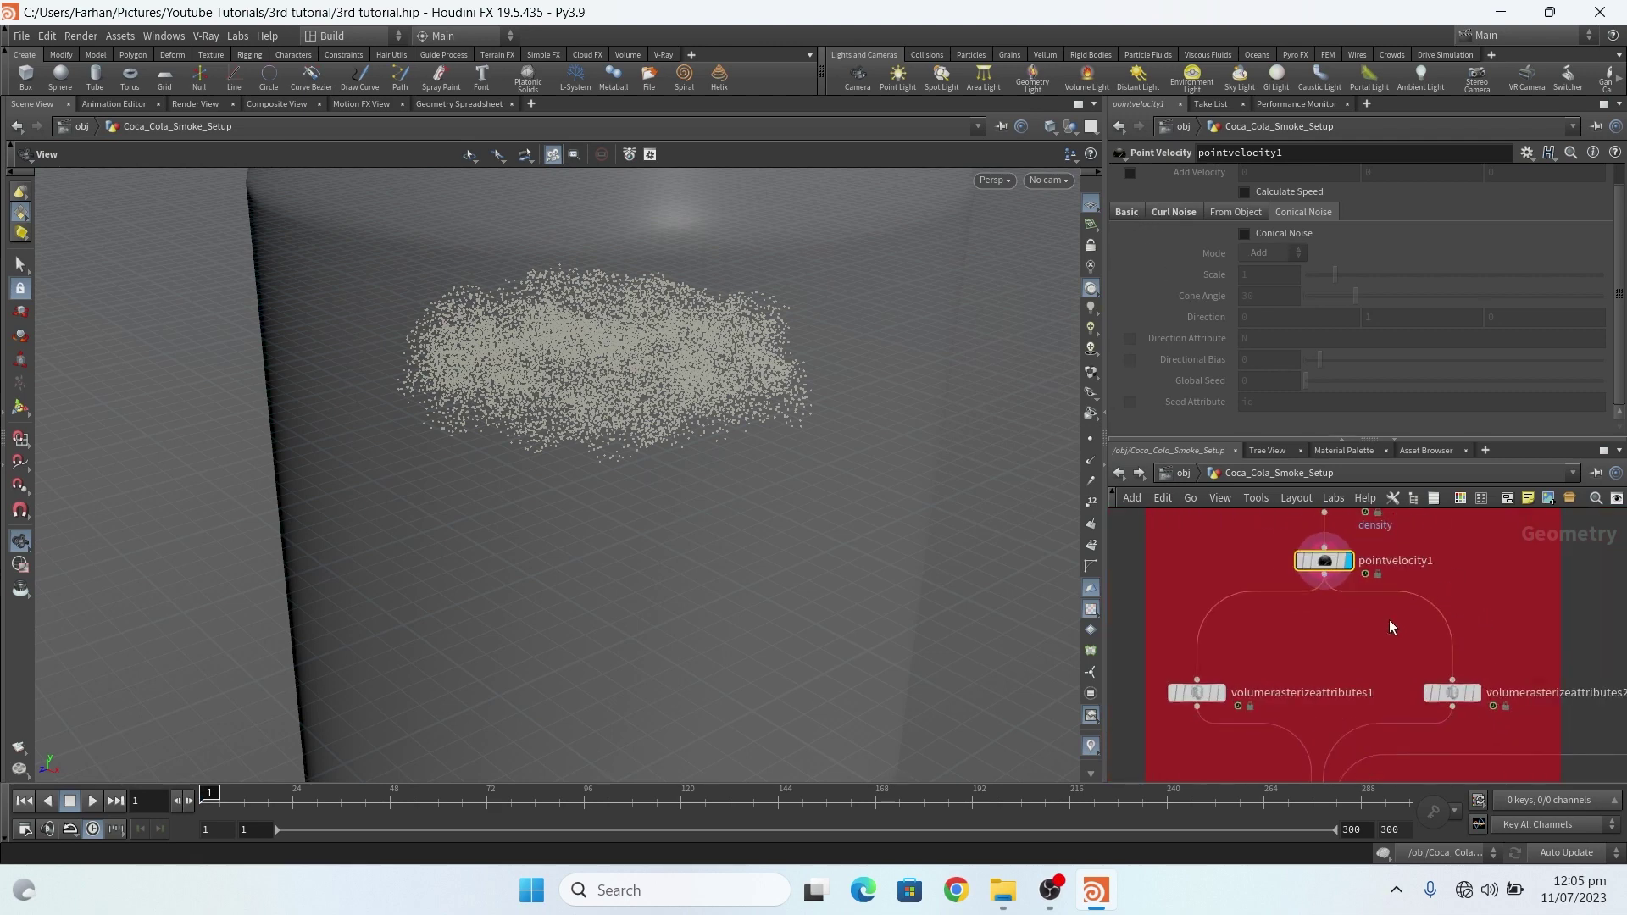
pyautogui.scroll(-2, 1370, 617)
pyautogui.scroll(5, 1339, 632)
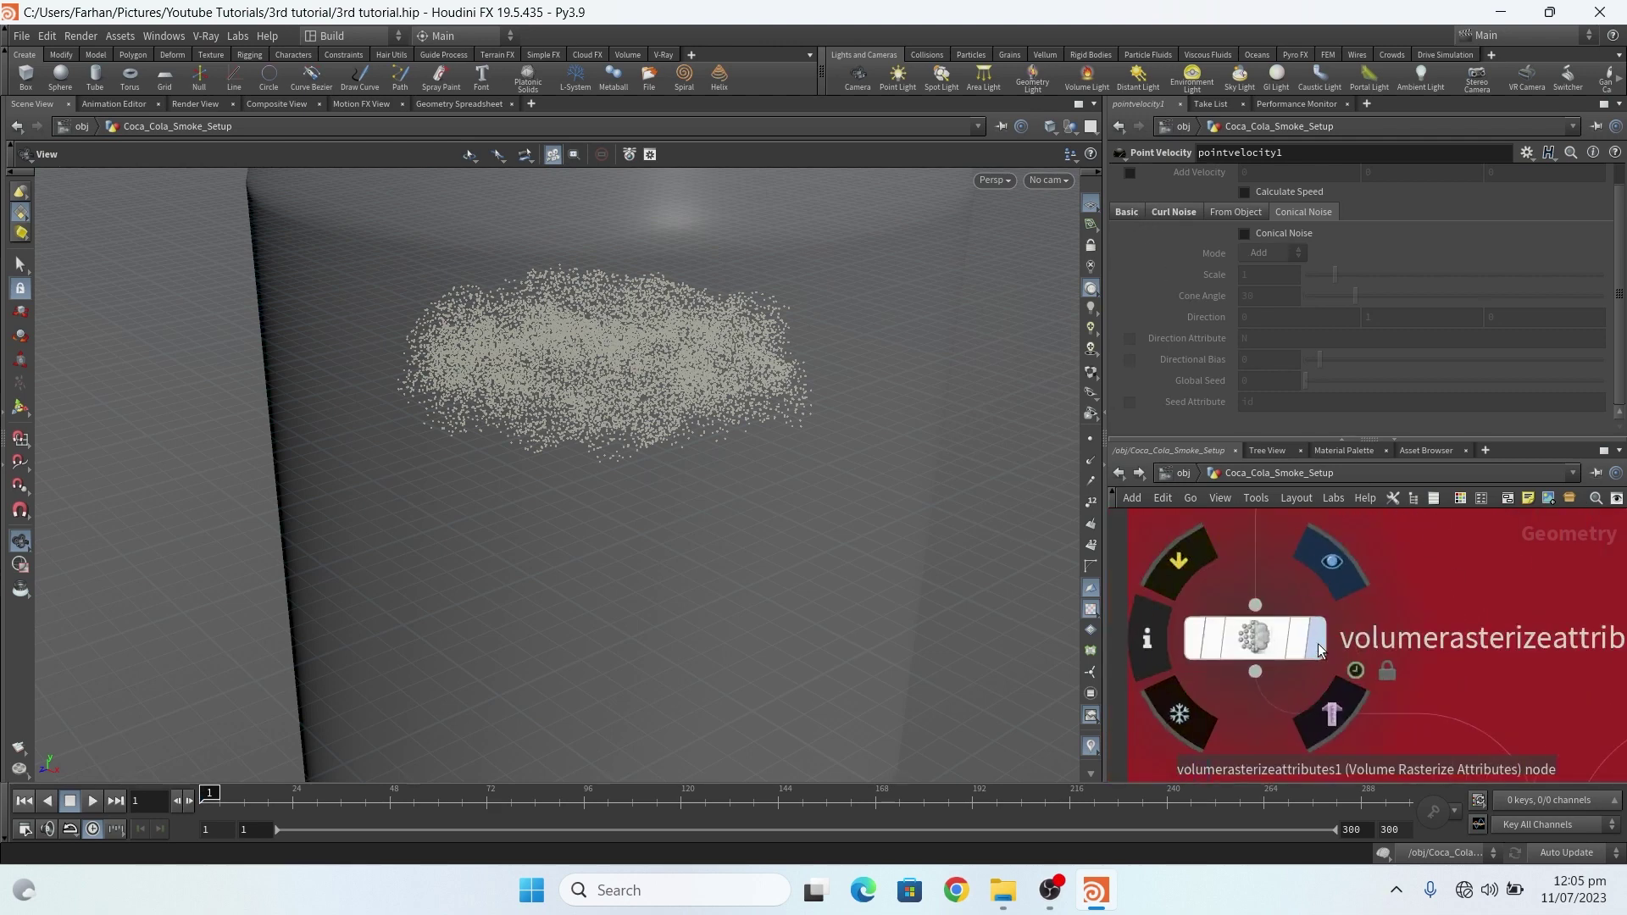
pyautogui.click(1319, 649)
pyautogui.click(1288, 642)
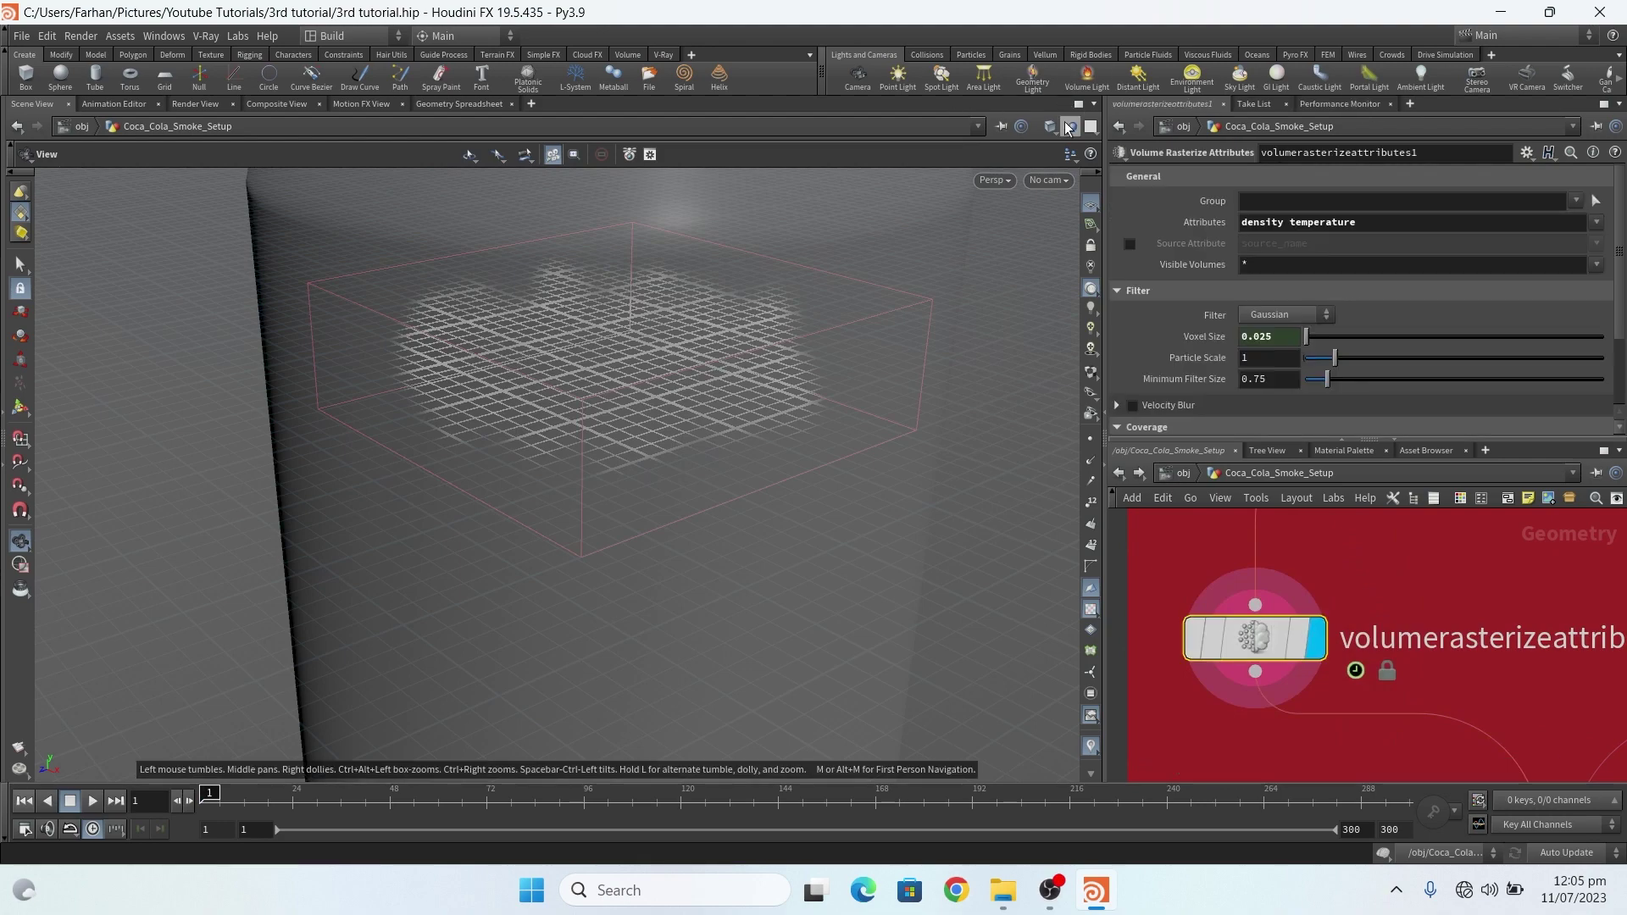
# Switch the viewport to a dark background and scroll the parameters down to Coverage.
pyautogui.click(1068, 128)
pyautogui.click(1089, 194)
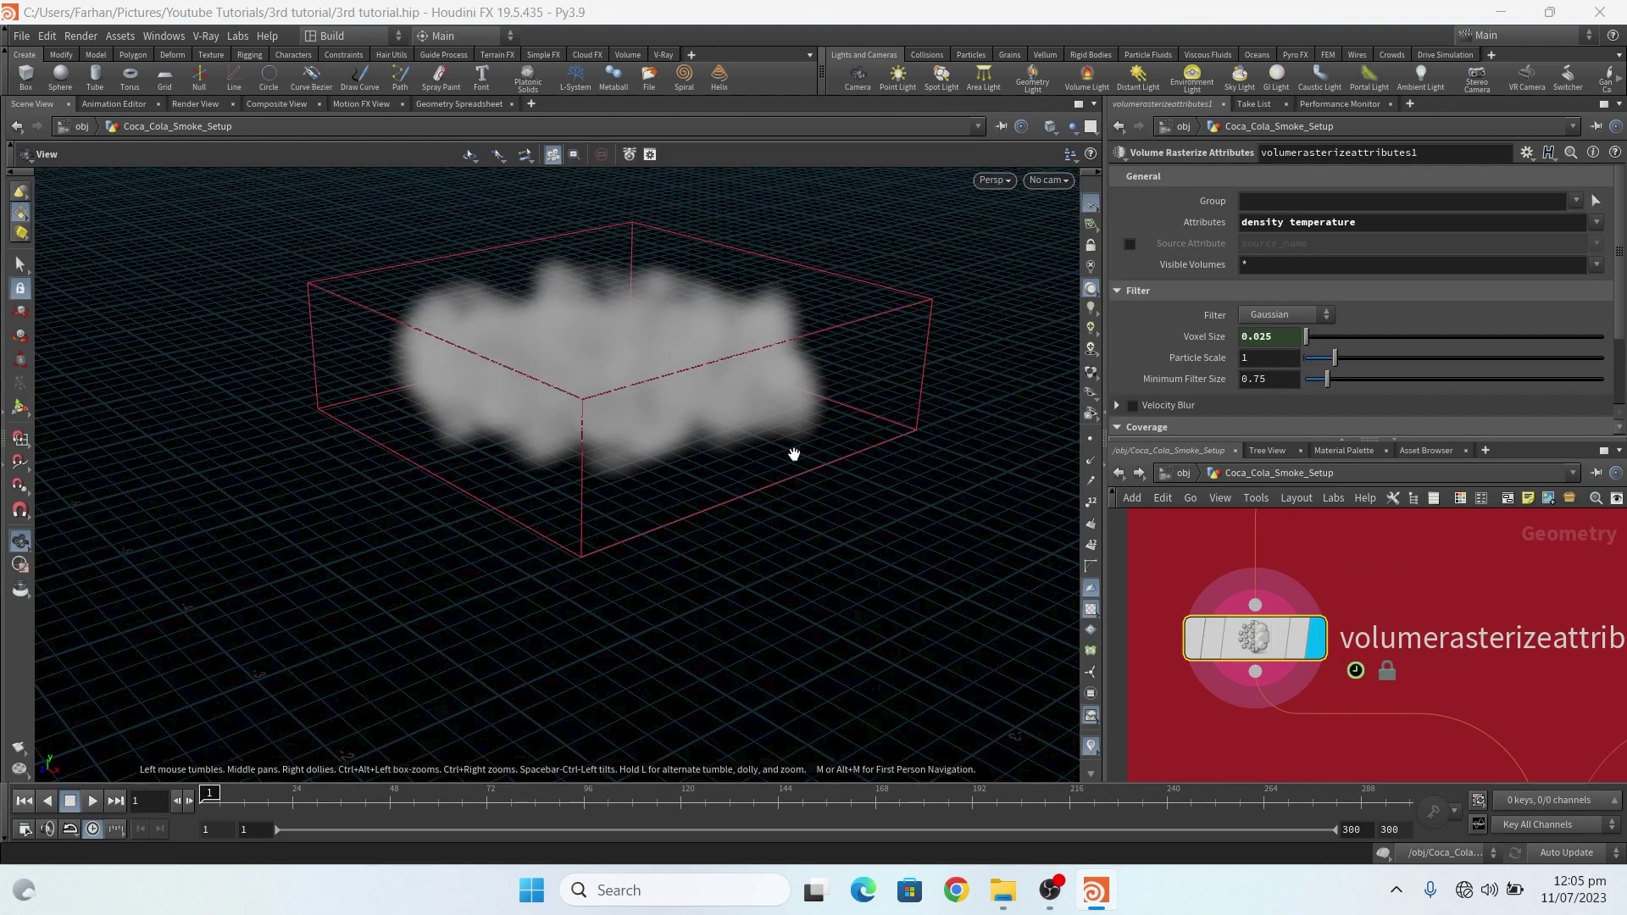
pyautogui.scroll(1, 1254, 652)
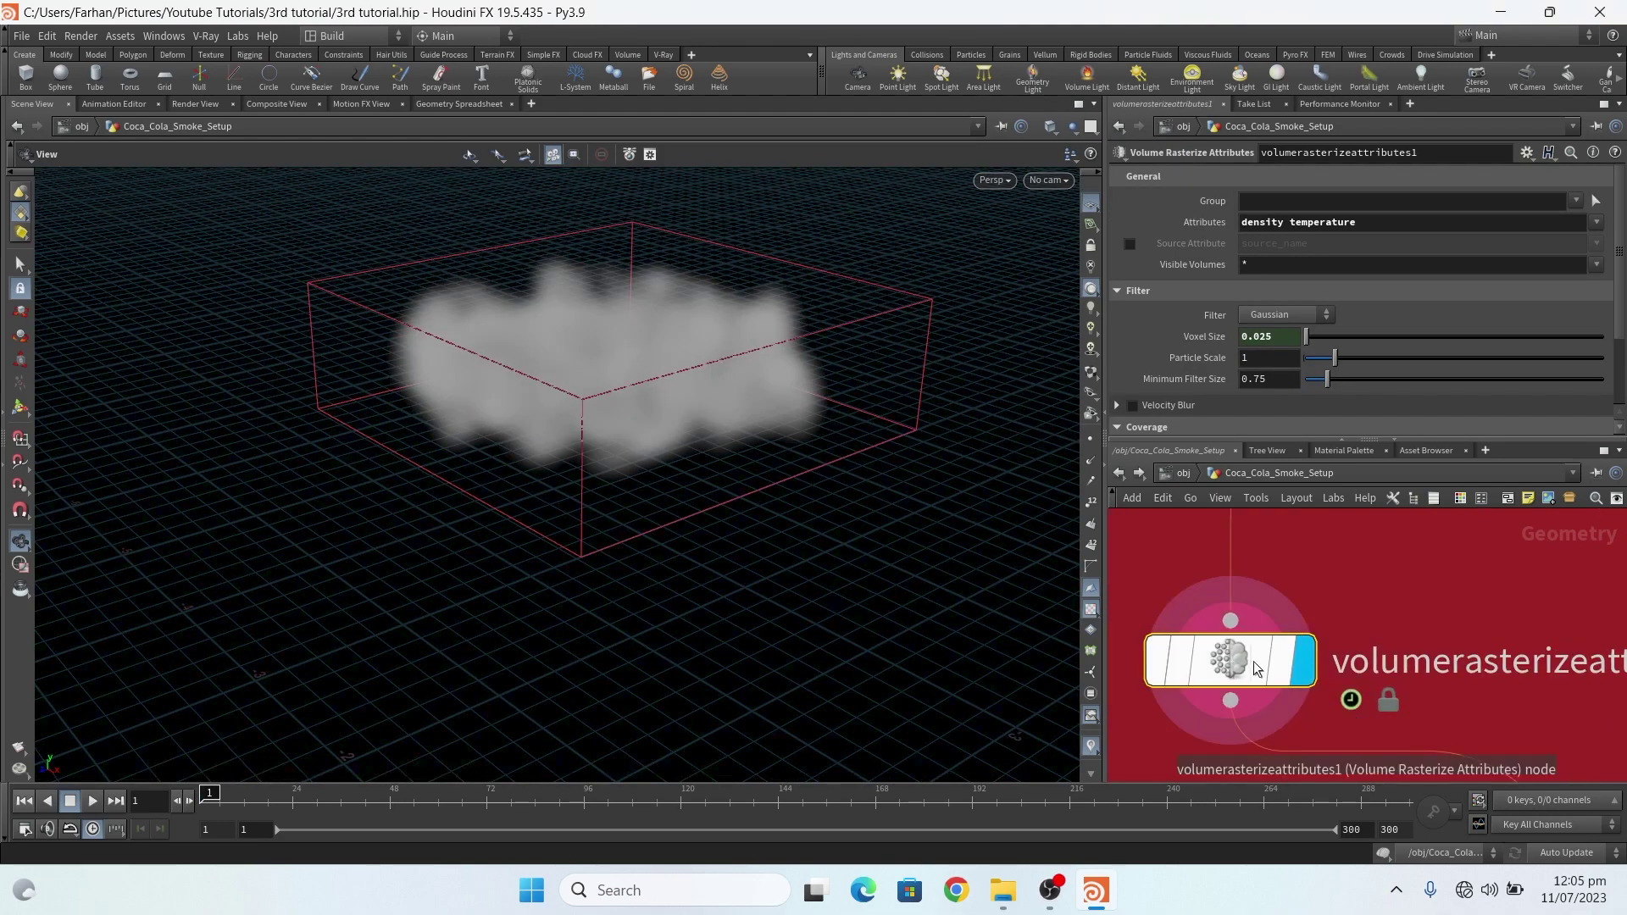
pyautogui.scroll(-2, 1268, 670)
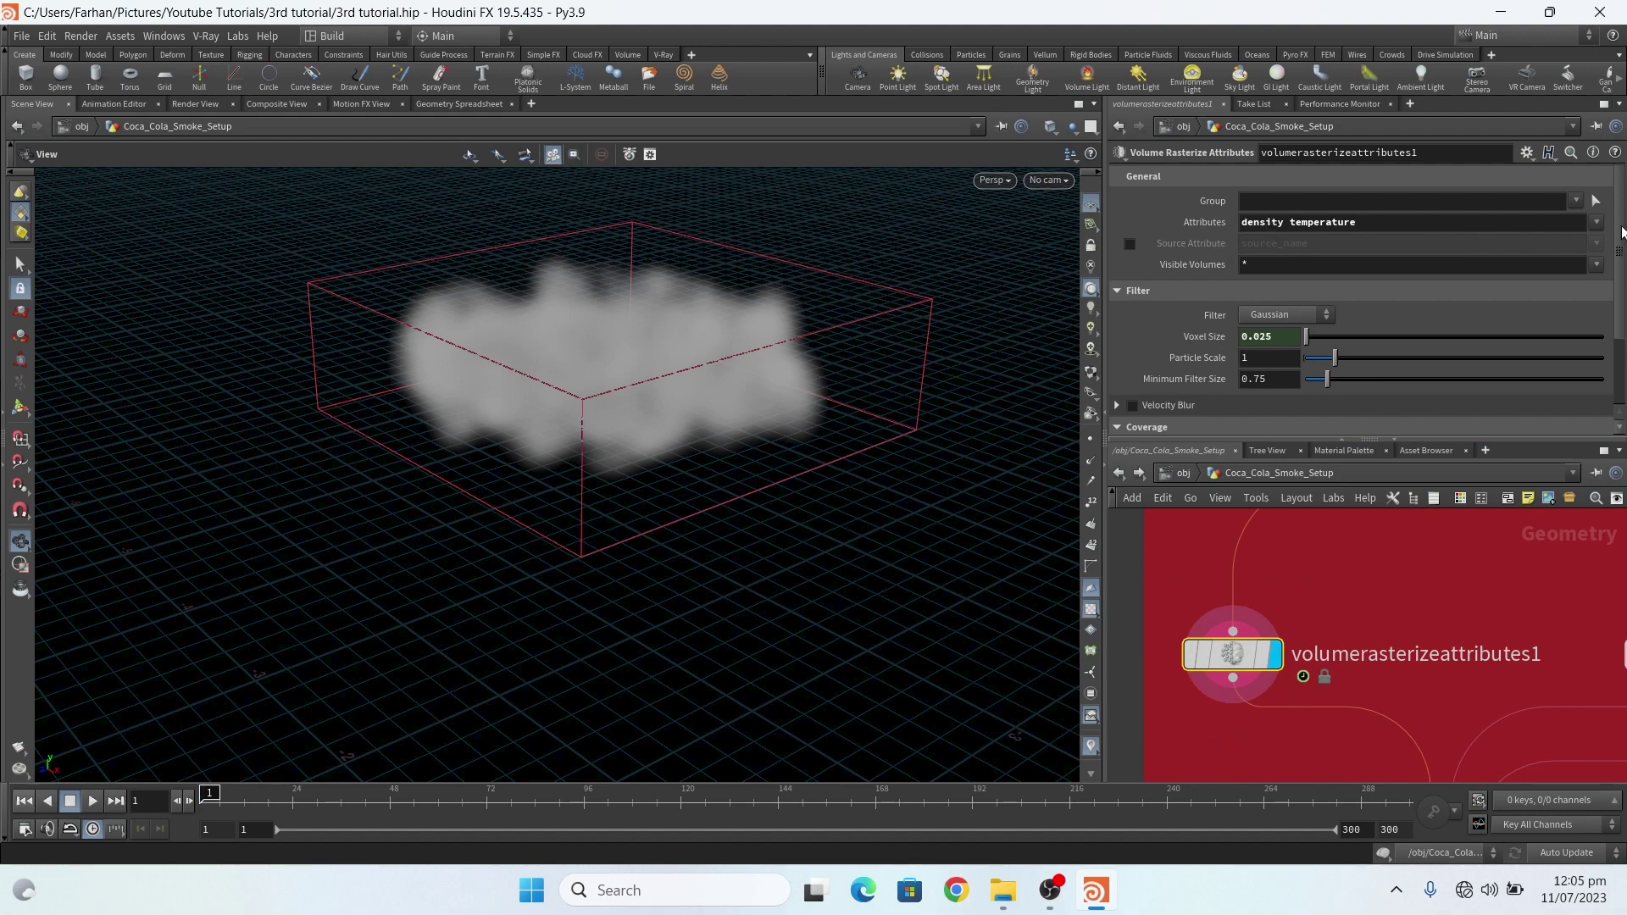
pyautogui.scroll(-3, 1622, 233)
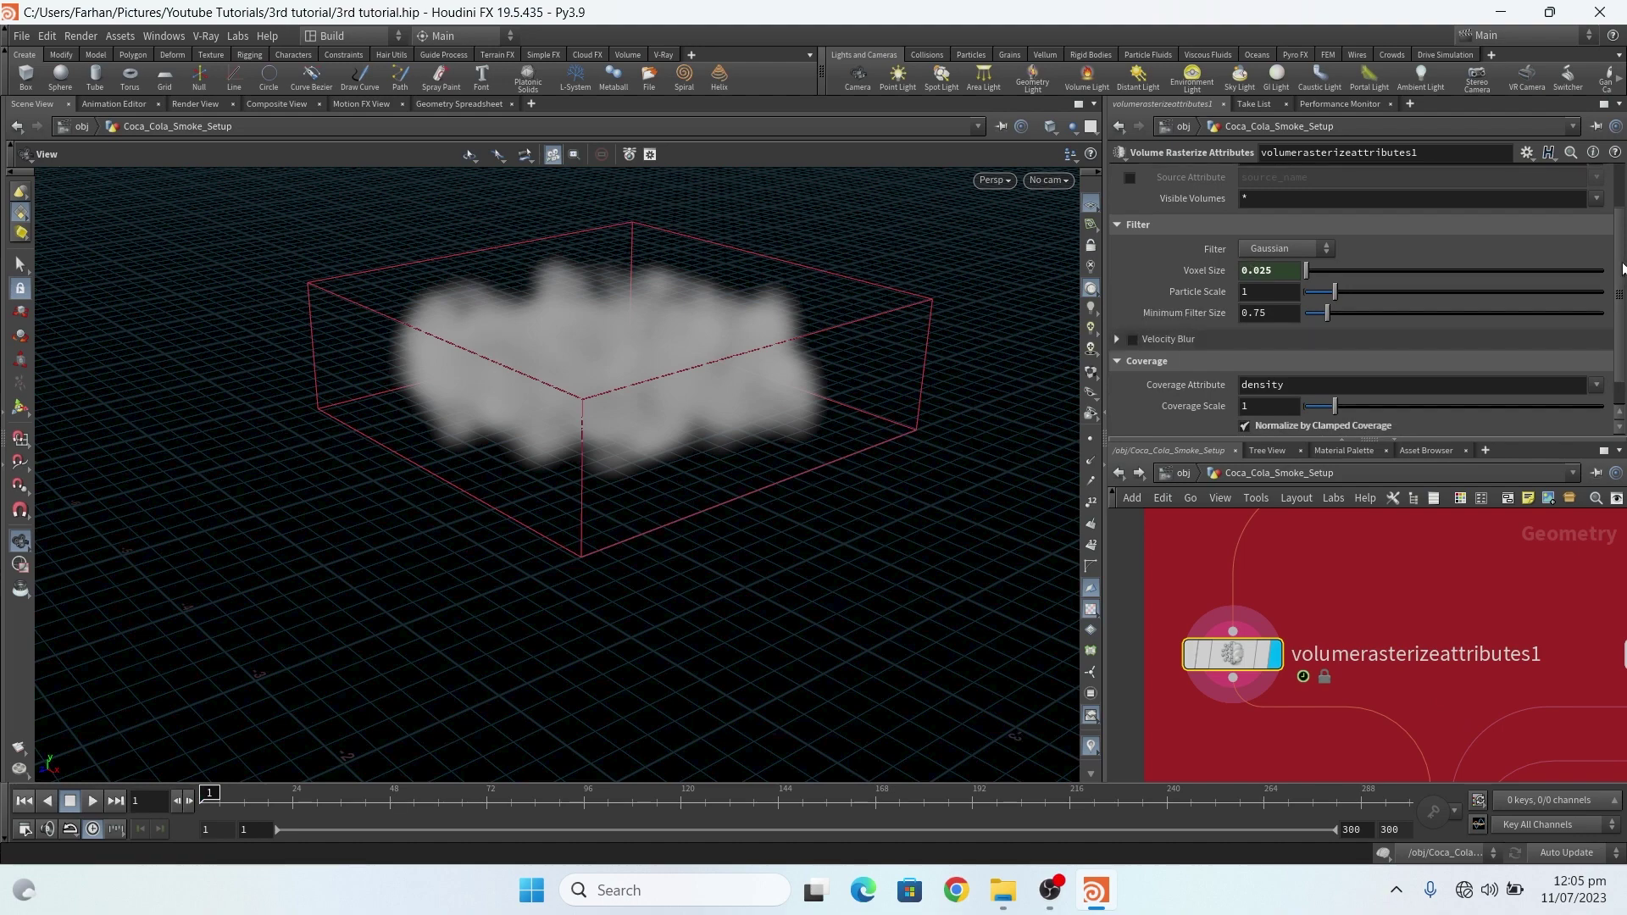
pyautogui.scroll(-2, 1623, 269)
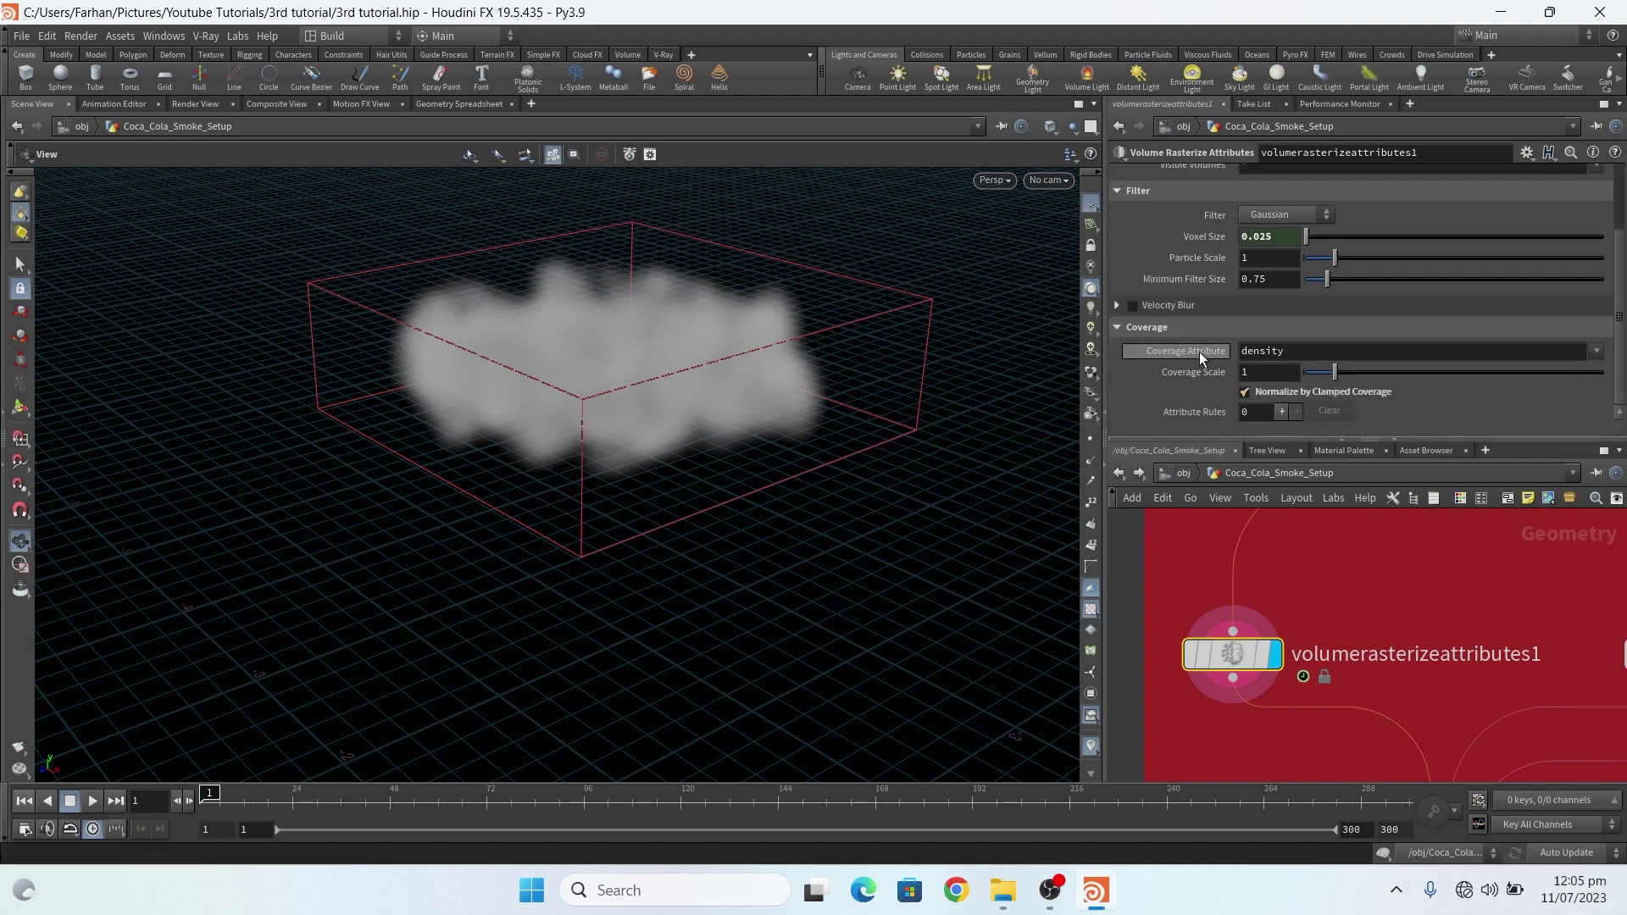
# Display volumerasterizeattributes2's velocity volume, inspect its parameters, then display merge2's combined volumes.
pyautogui.scroll(-3, 1237, 657)
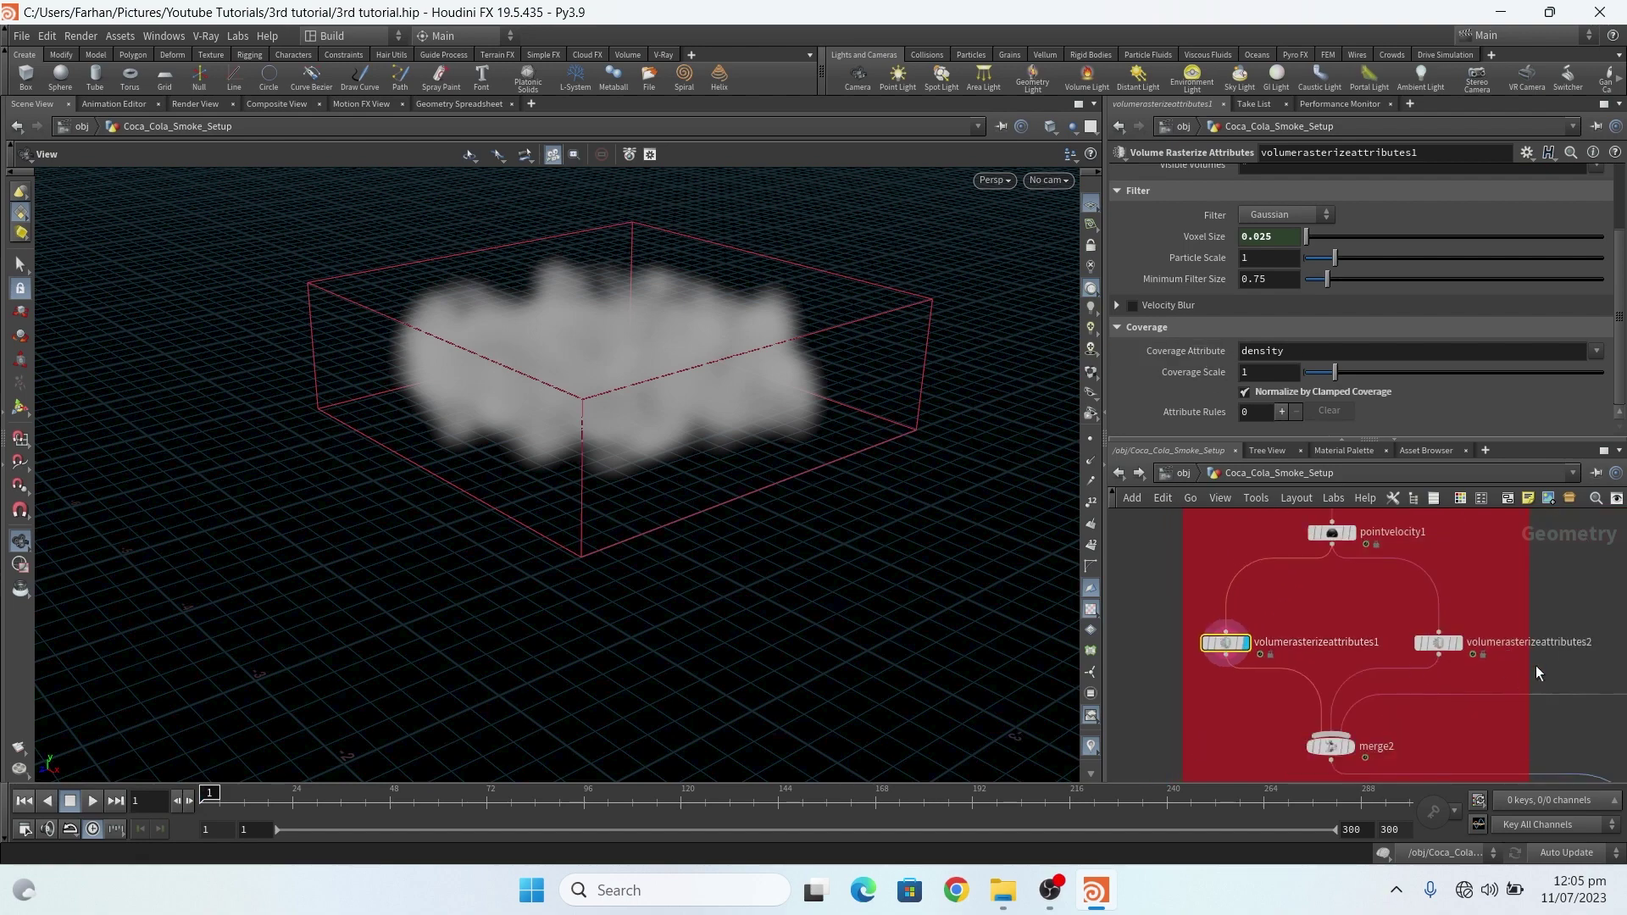
pyautogui.scroll(4, 1391, 623)
pyautogui.click(1374, 619)
pyautogui.click(1343, 625)
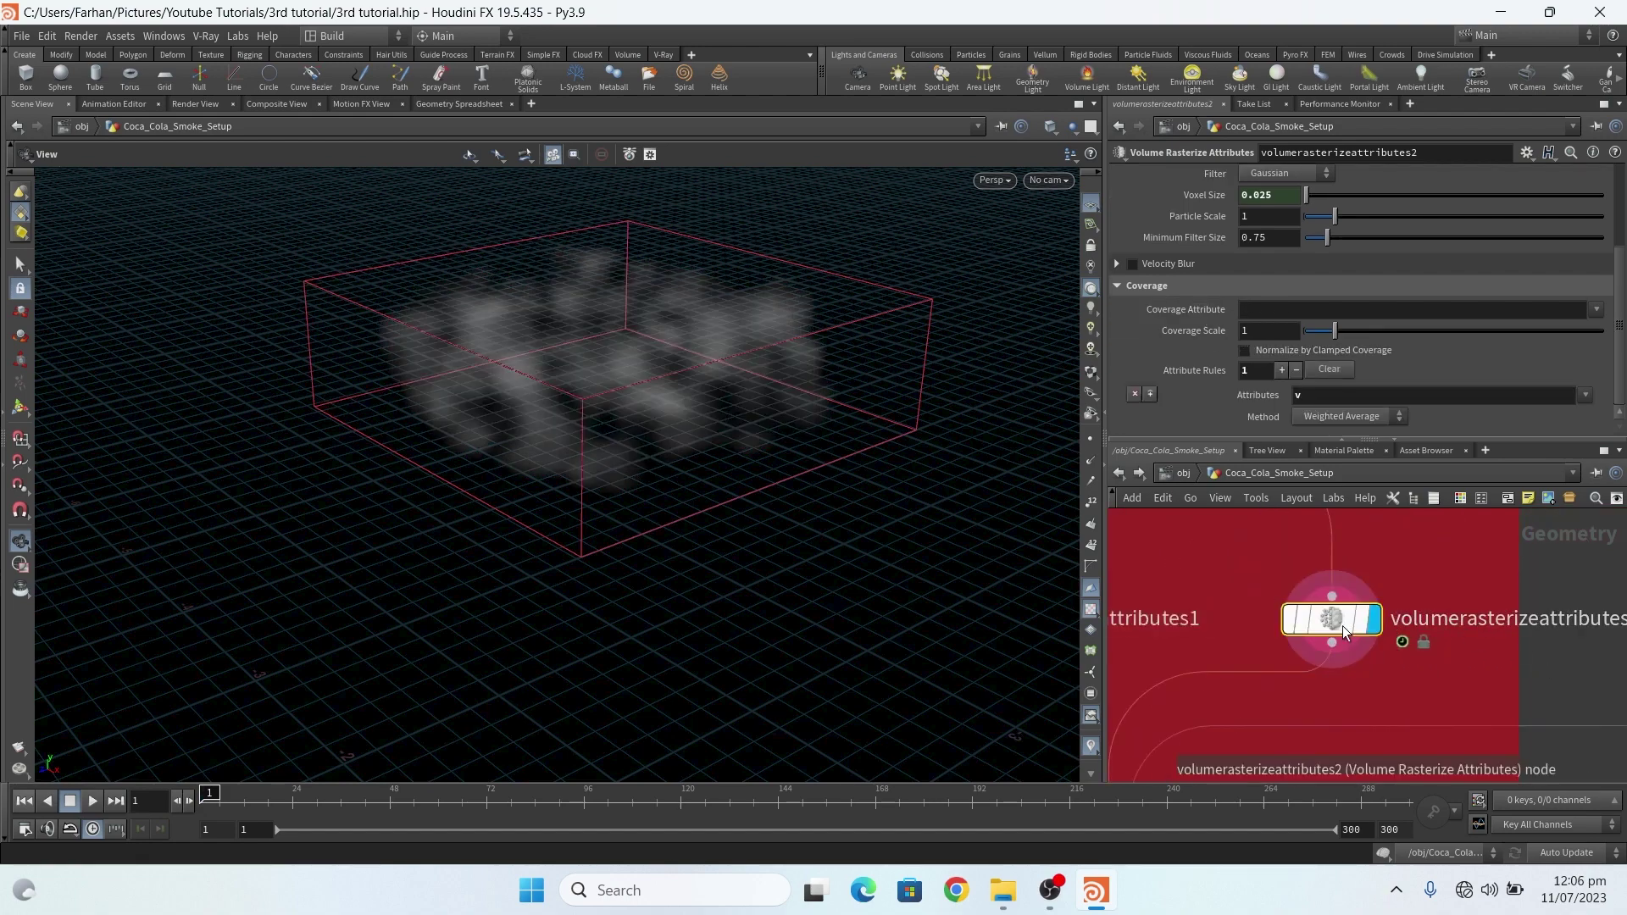
pyautogui.scroll(3, 1619, 289)
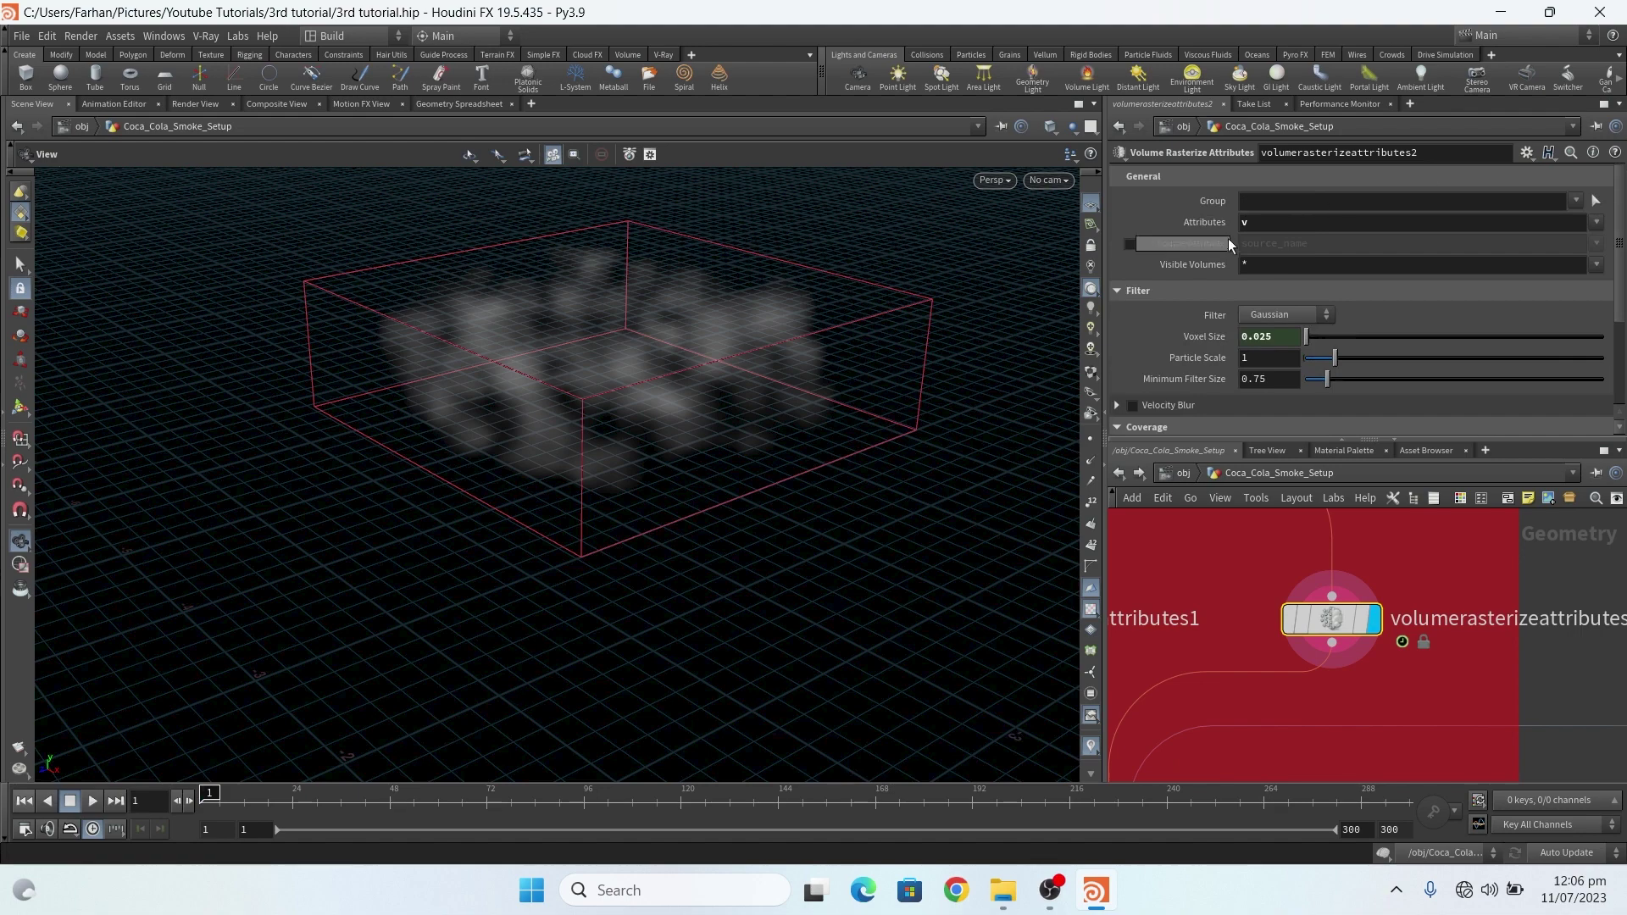
pyautogui.scroll(-3, 1621, 333)
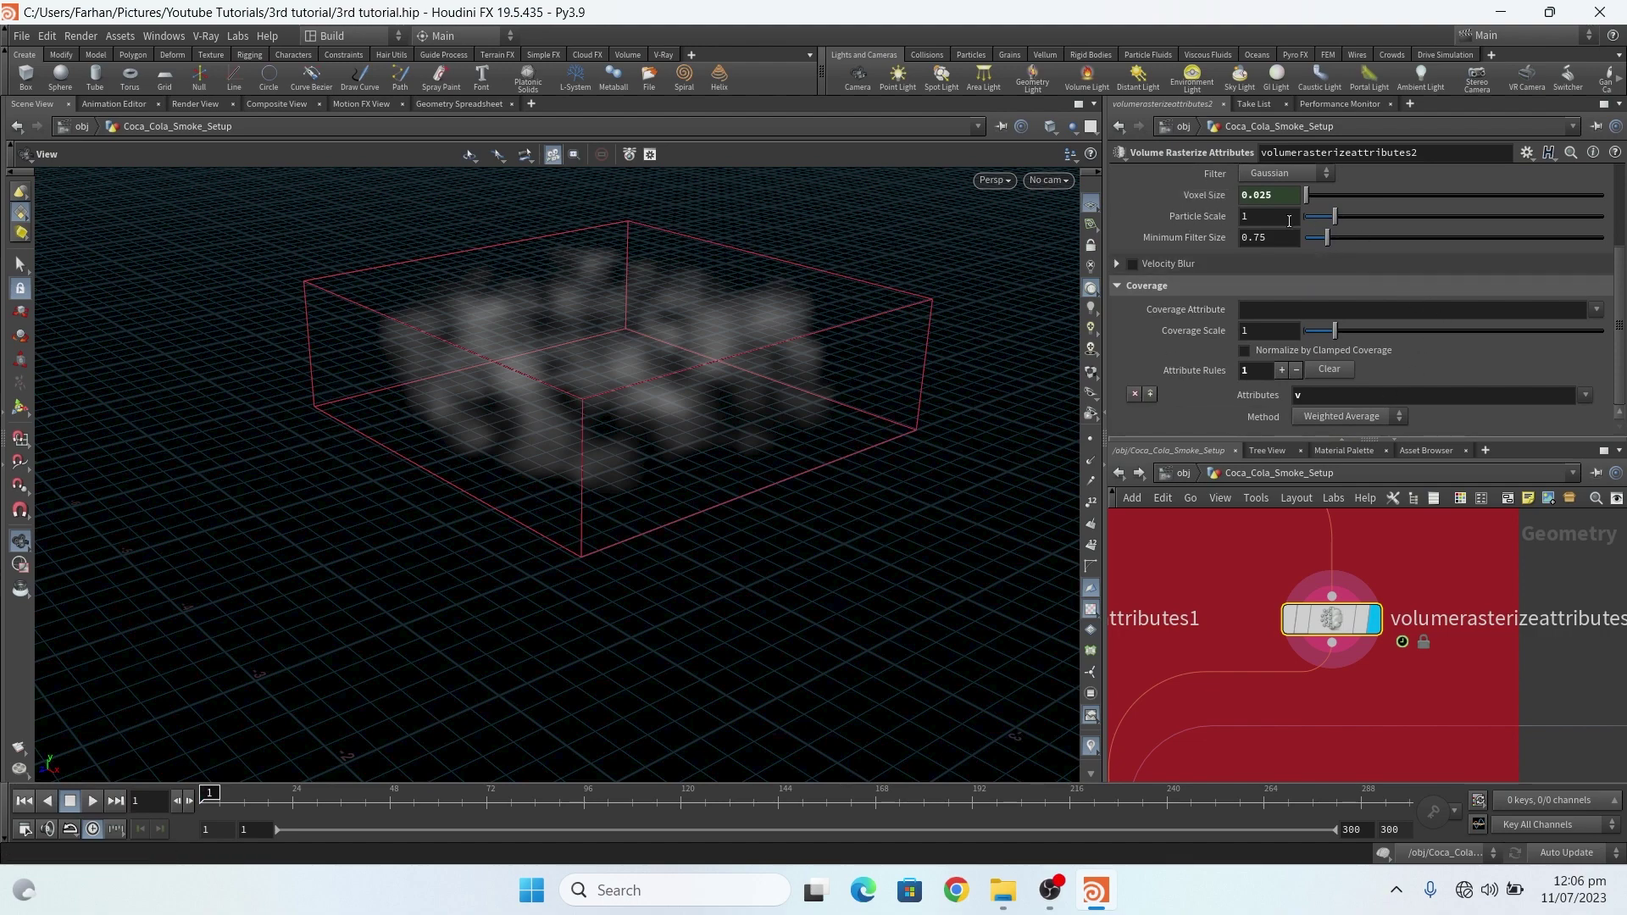
pyautogui.scroll(-5, 1375, 643)
pyautogui.scroll(5, 1362, 708)
pyautogui.click(1362, 702)
# Select merge2 to check its combined density and velocity inputs.
pyautogui.click(1335, 697)
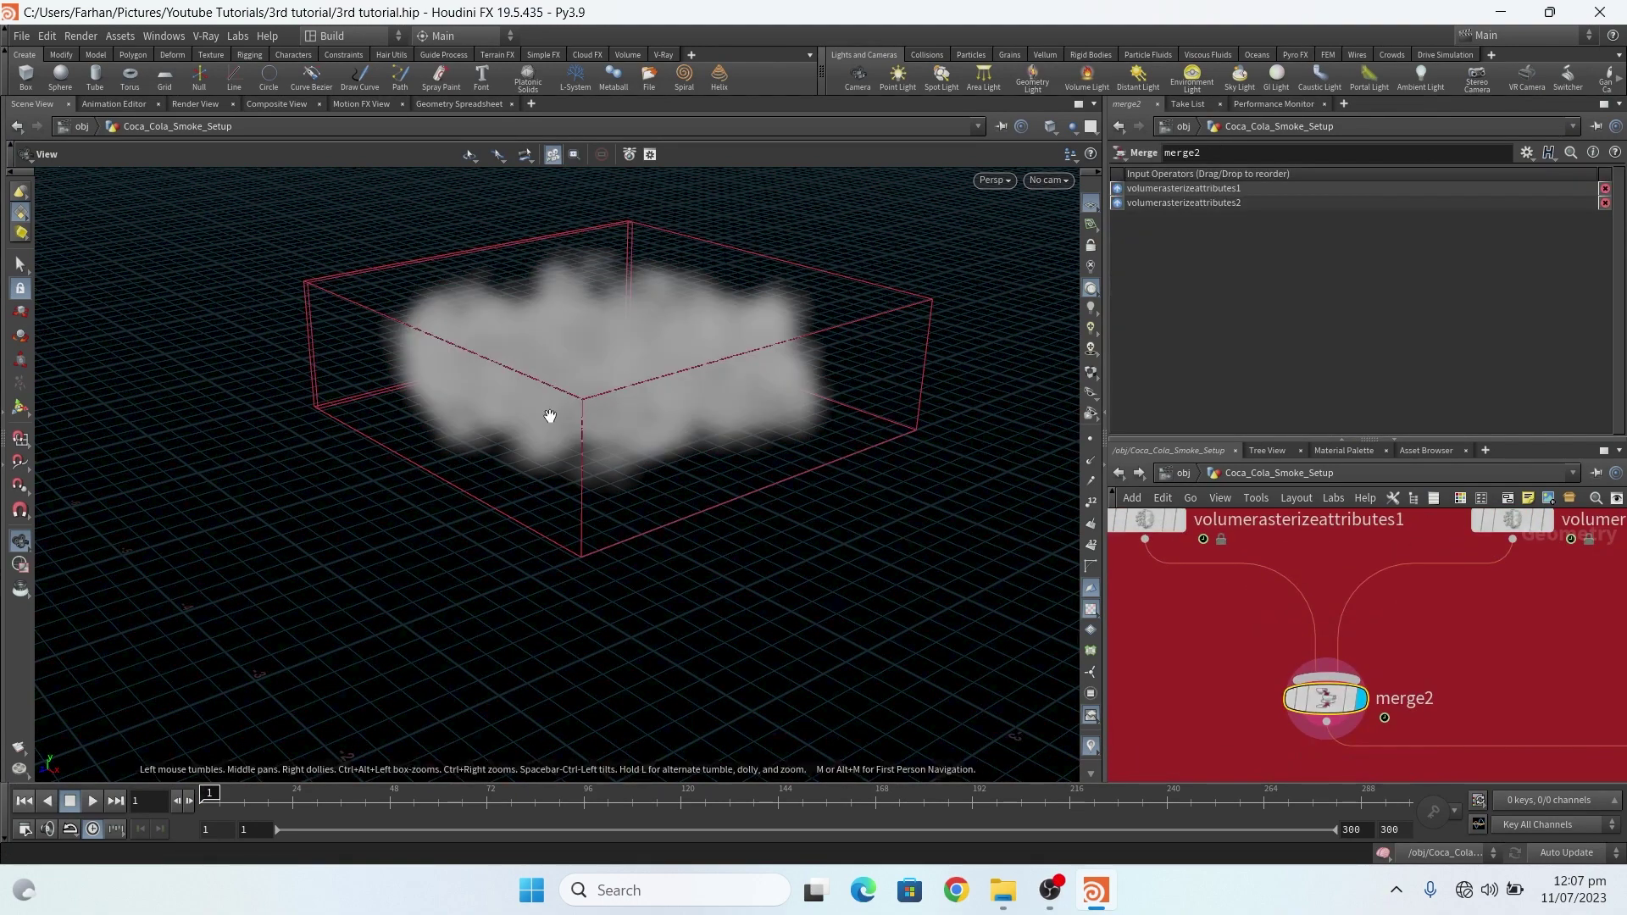
pyautogui.scroll(-8, 1340, 612)
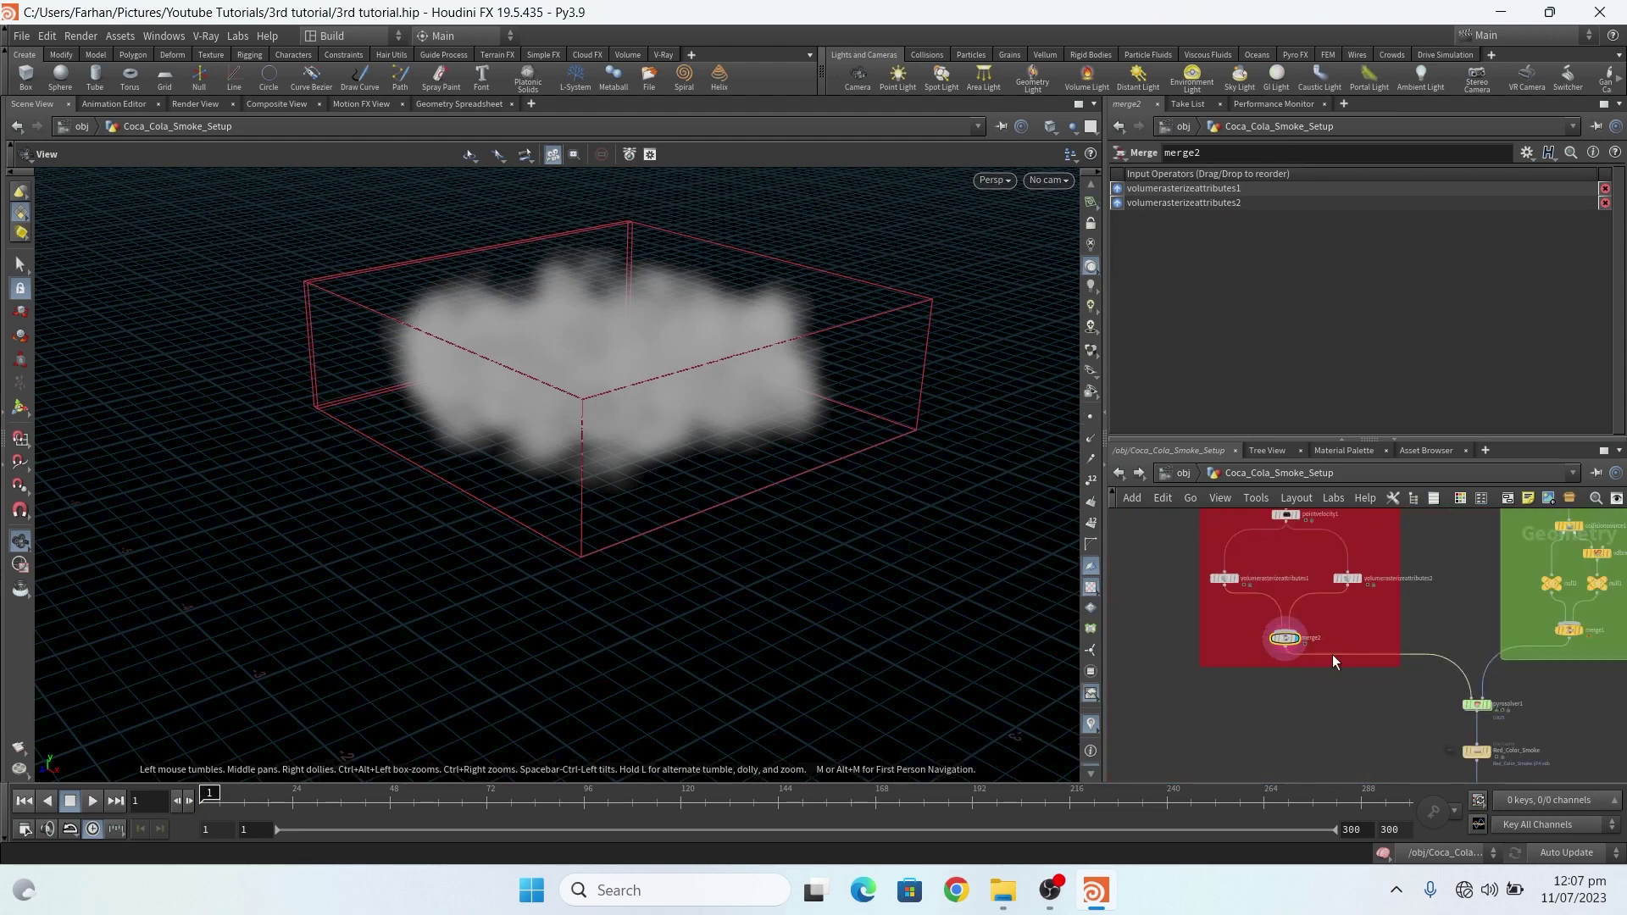
pyautogui.scroll(4, 1288, 652)
pyautogui.scroll(-1, 1185, 614)
pyautogui.scroll(6, 1337, 644)
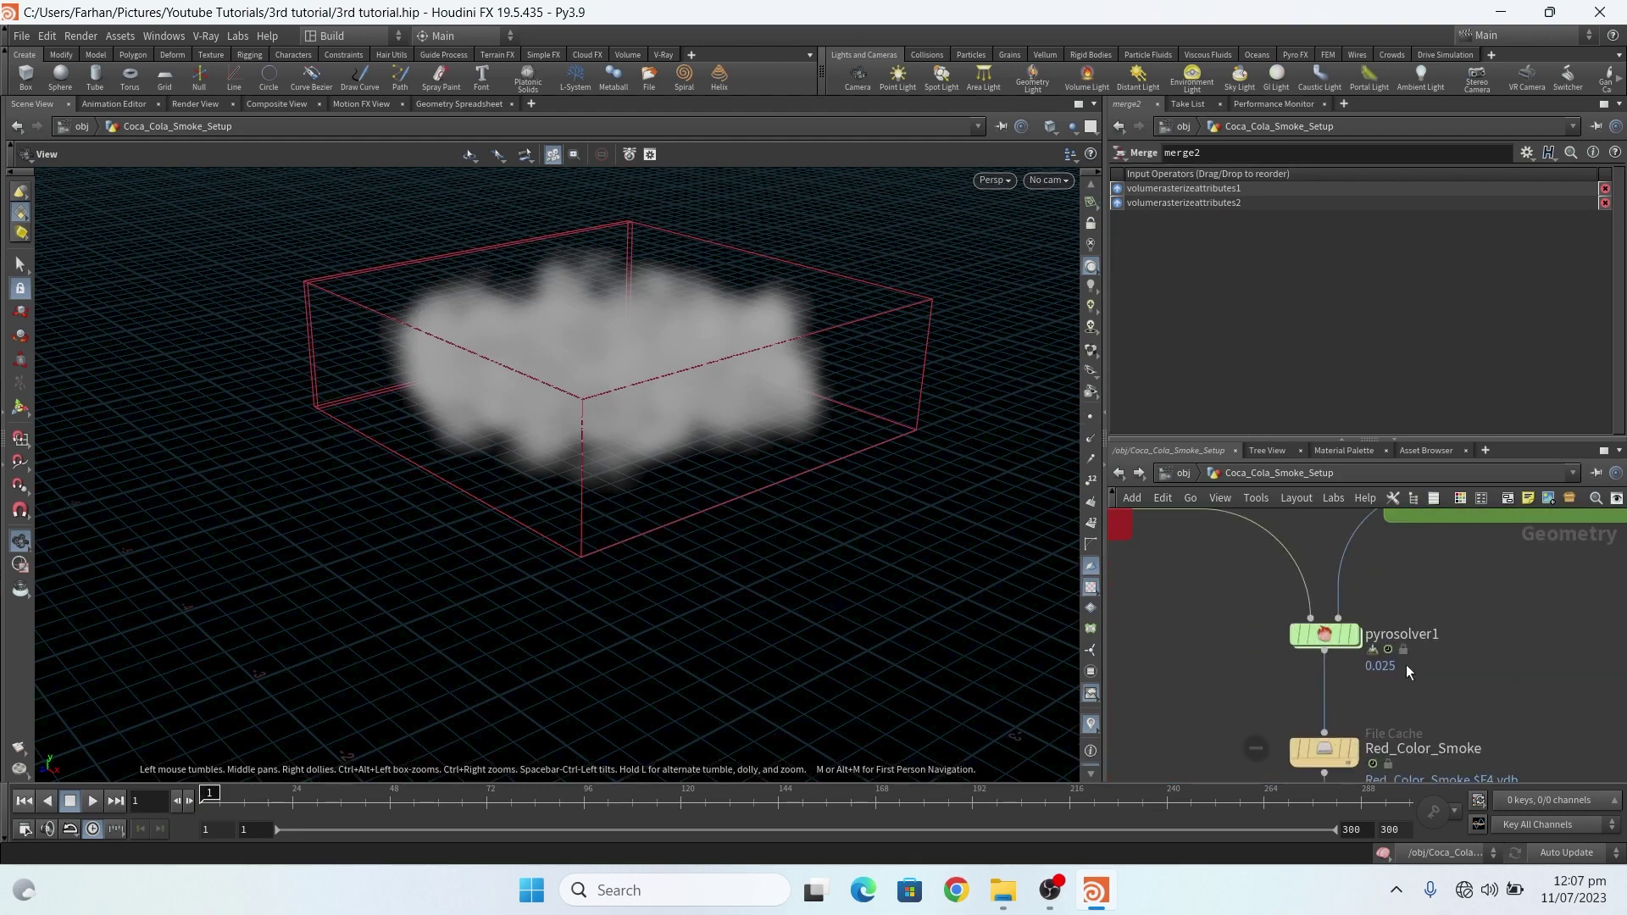
# Display pyrosolver1's simulated smoke and review its five Sourcing volumes, starting with density.
pyautogui.click(1342, 639)
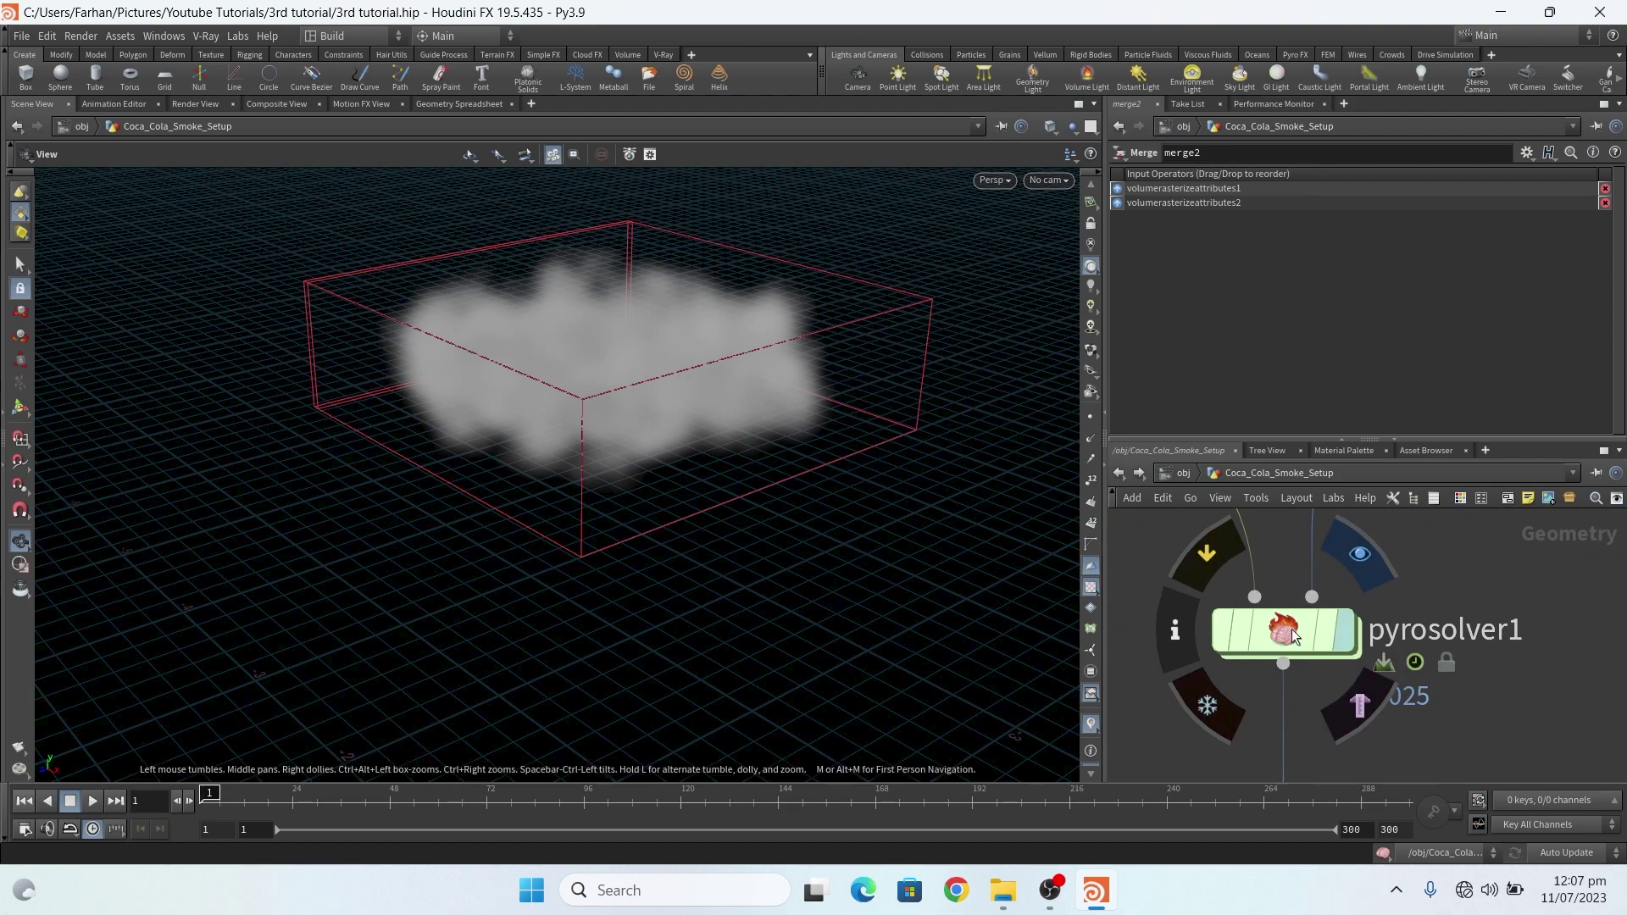
pyautogui.click(1285, 633)
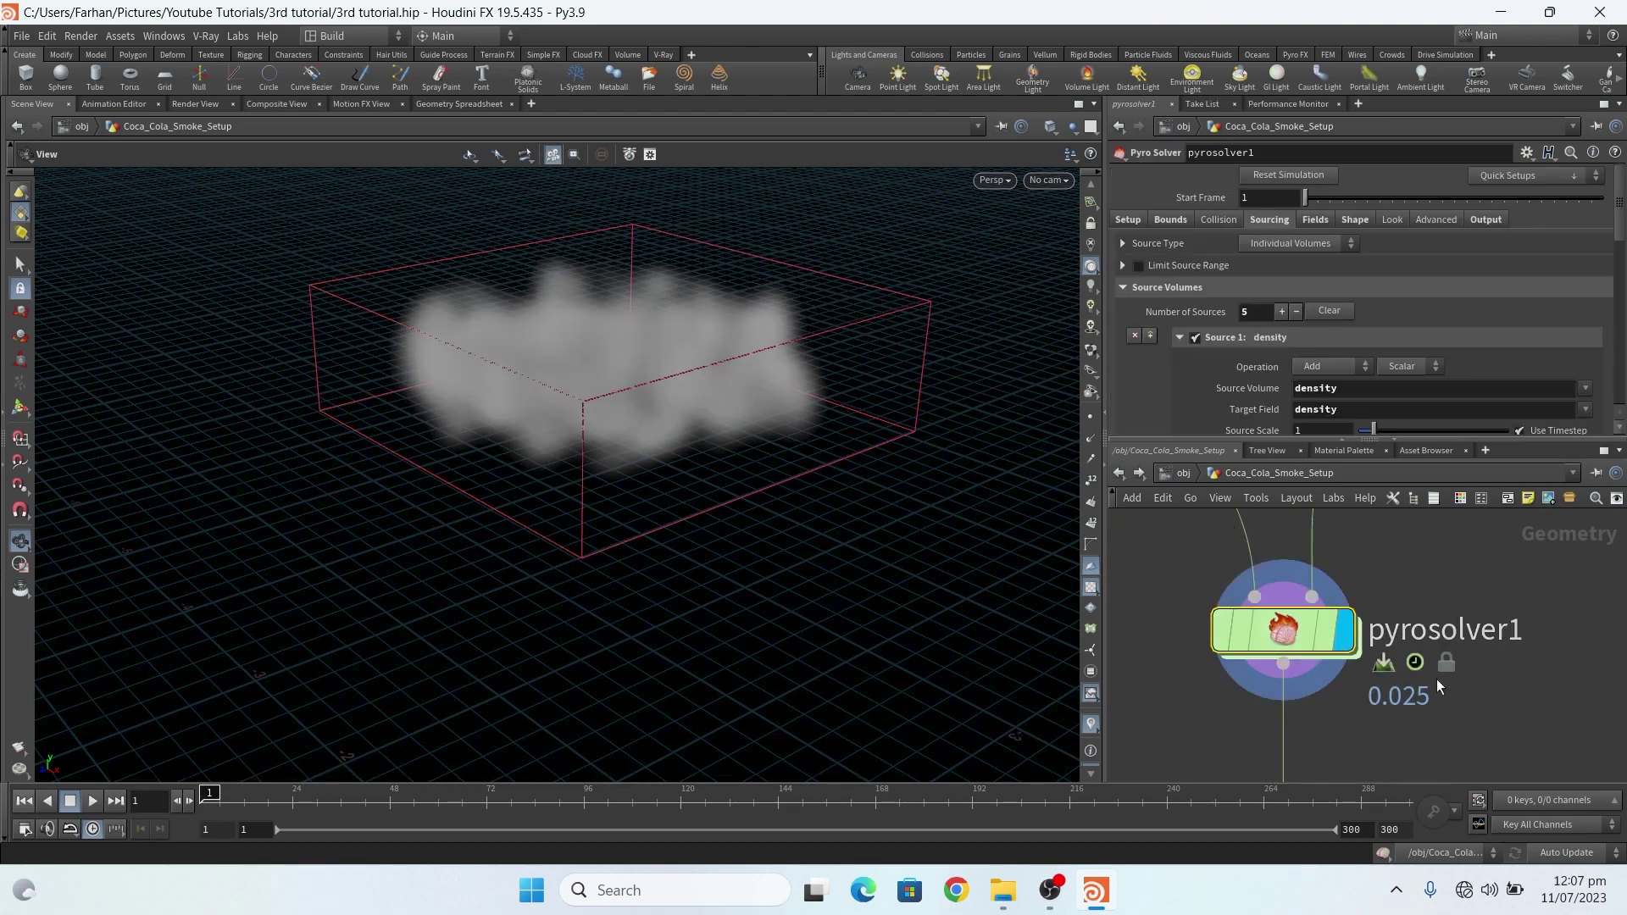
pyautogui.scroll(-5, 1430, 684)
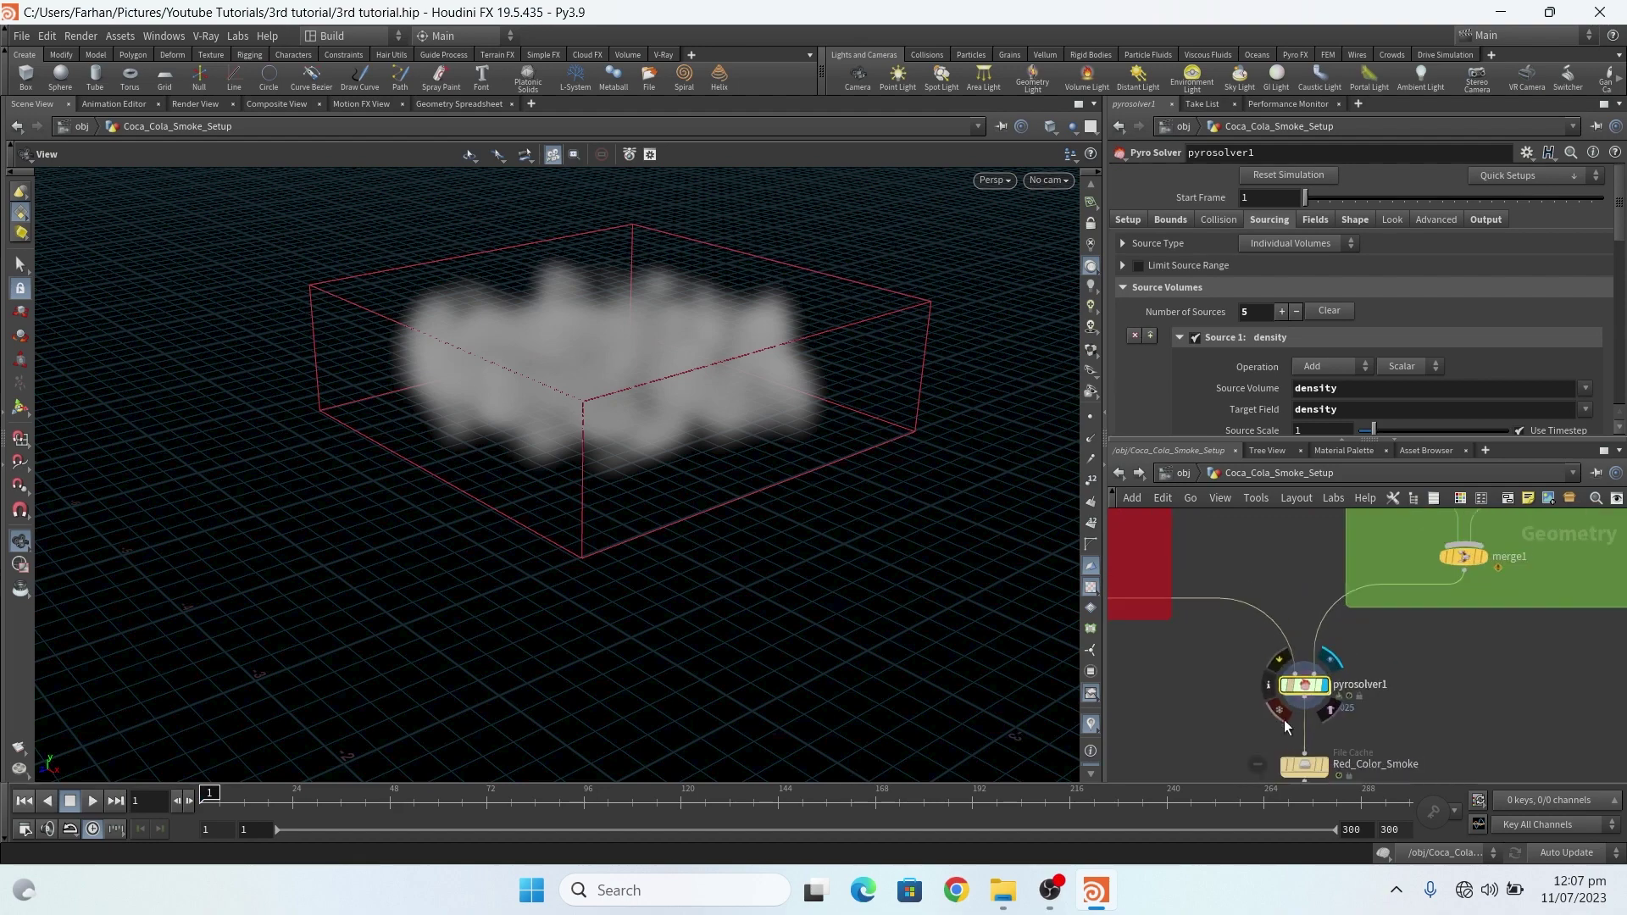
pyautogui.scroll(-3, 1284, 722)
pyautogui.scroll(4, 1409, 557)
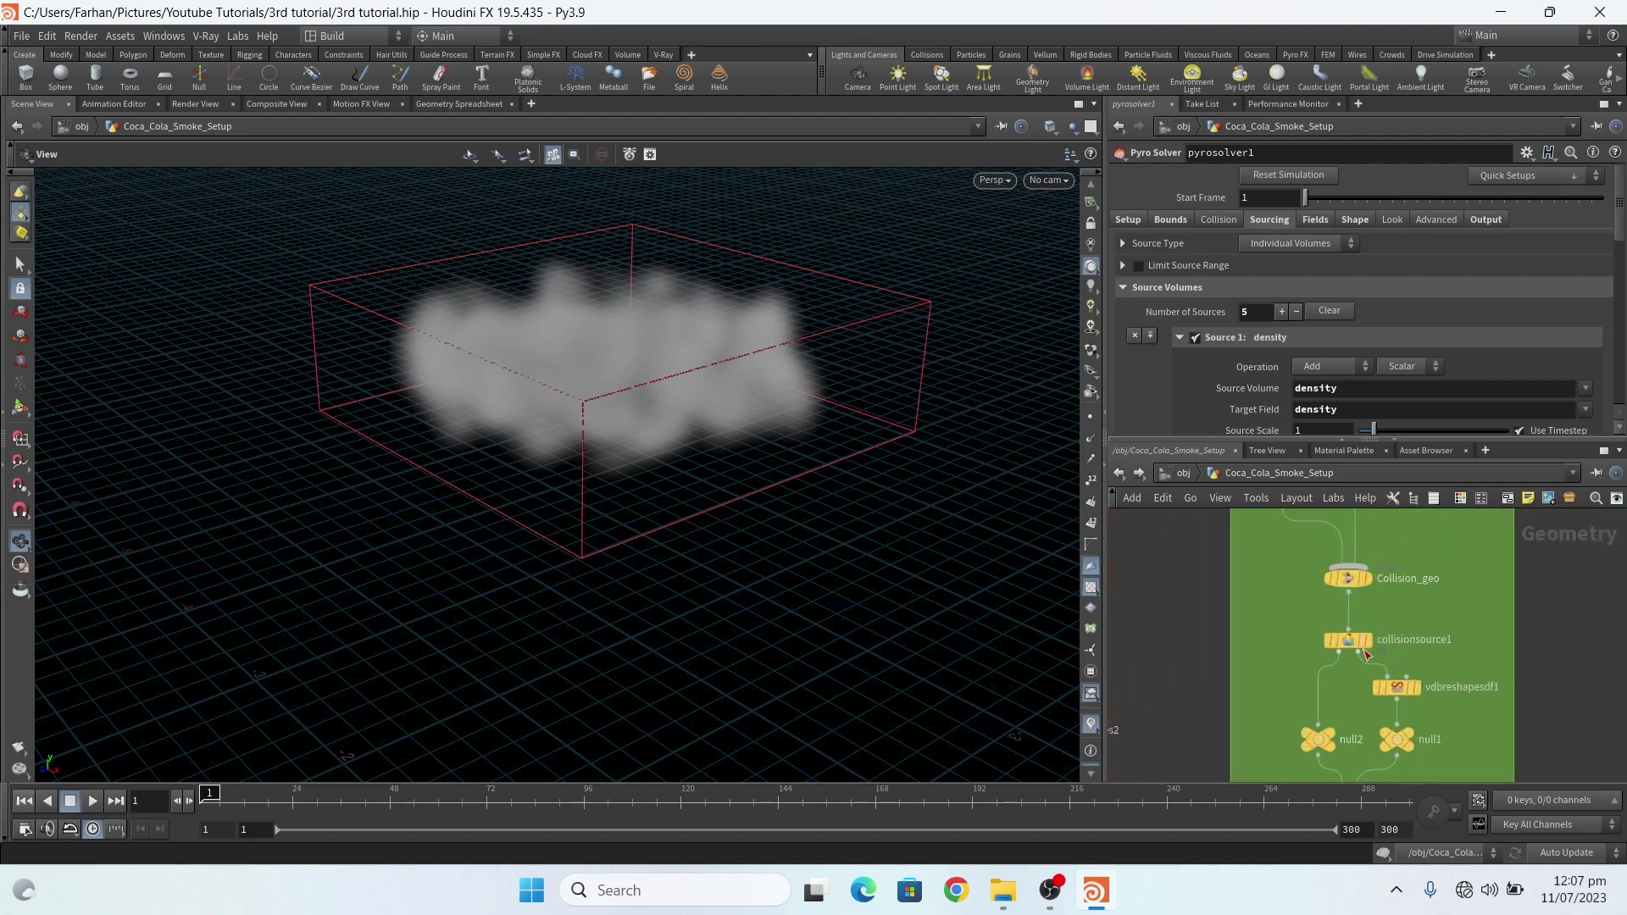
# Display tube2, tube3, transform2 and transform3 in turn to inspect the collision pieces.
pyautogui.scroll(-3, 1361, 661)
pyautogui.scroll(6, 1353, 586)
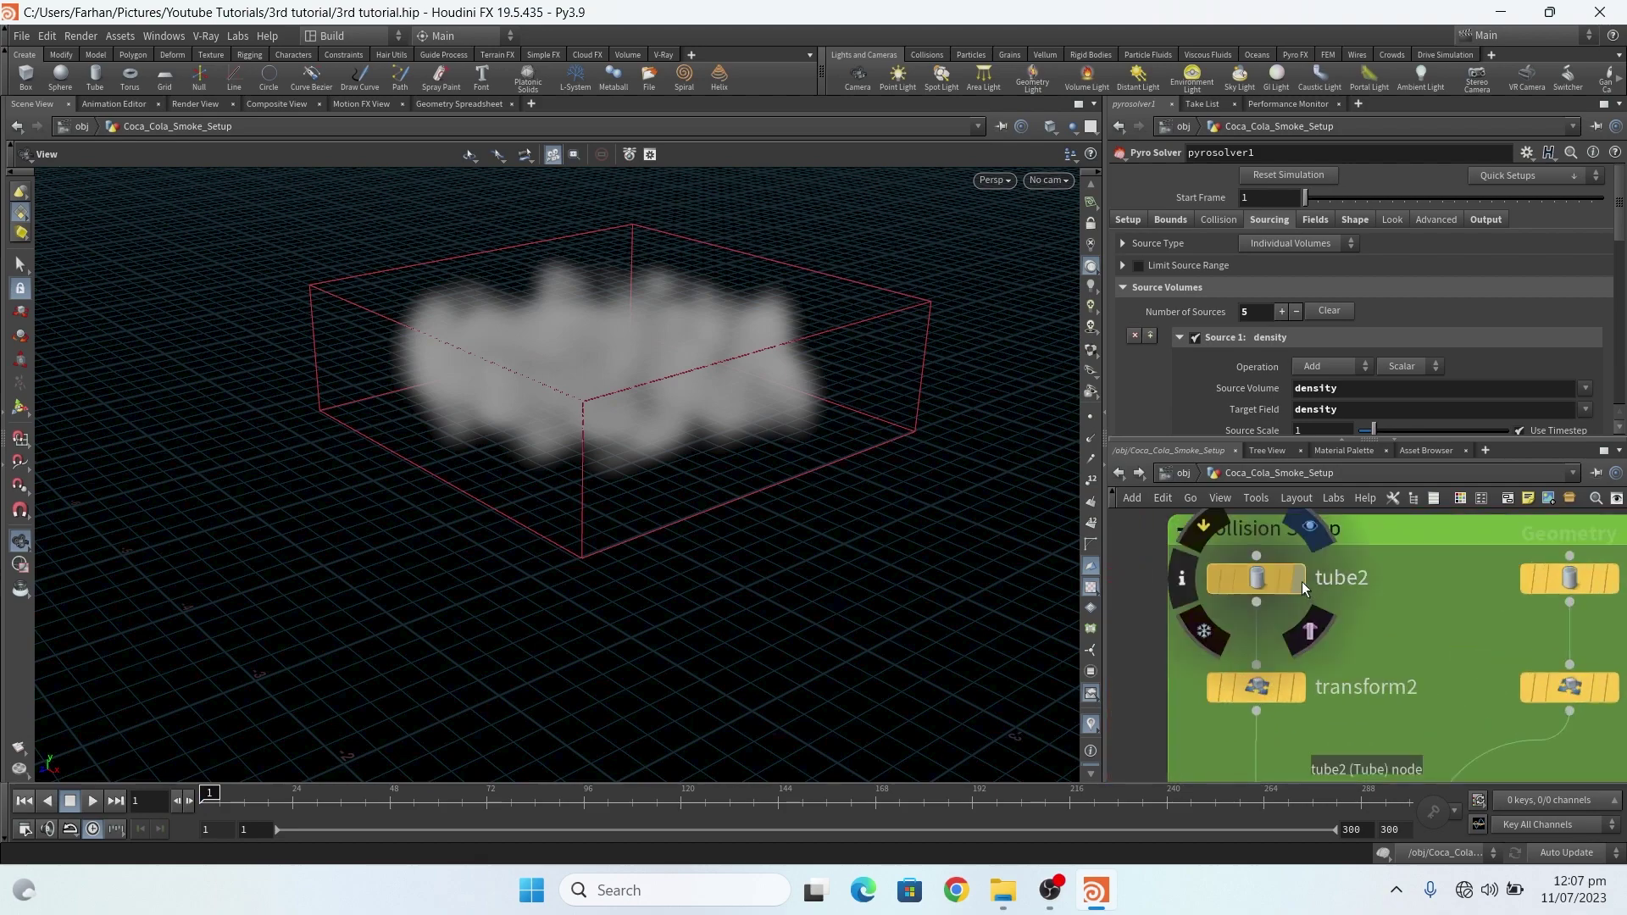
pyautogui.click(1299, 579)
pyautogui.moveTo(741, 469); pyautogui.dragTo(562, 540, button='middle')
pyautogui.scroll(2, 641, 541)
pyautogui.scroll(-3, 1294, 679)
pyautogui.scroll(3, 1483, 624)
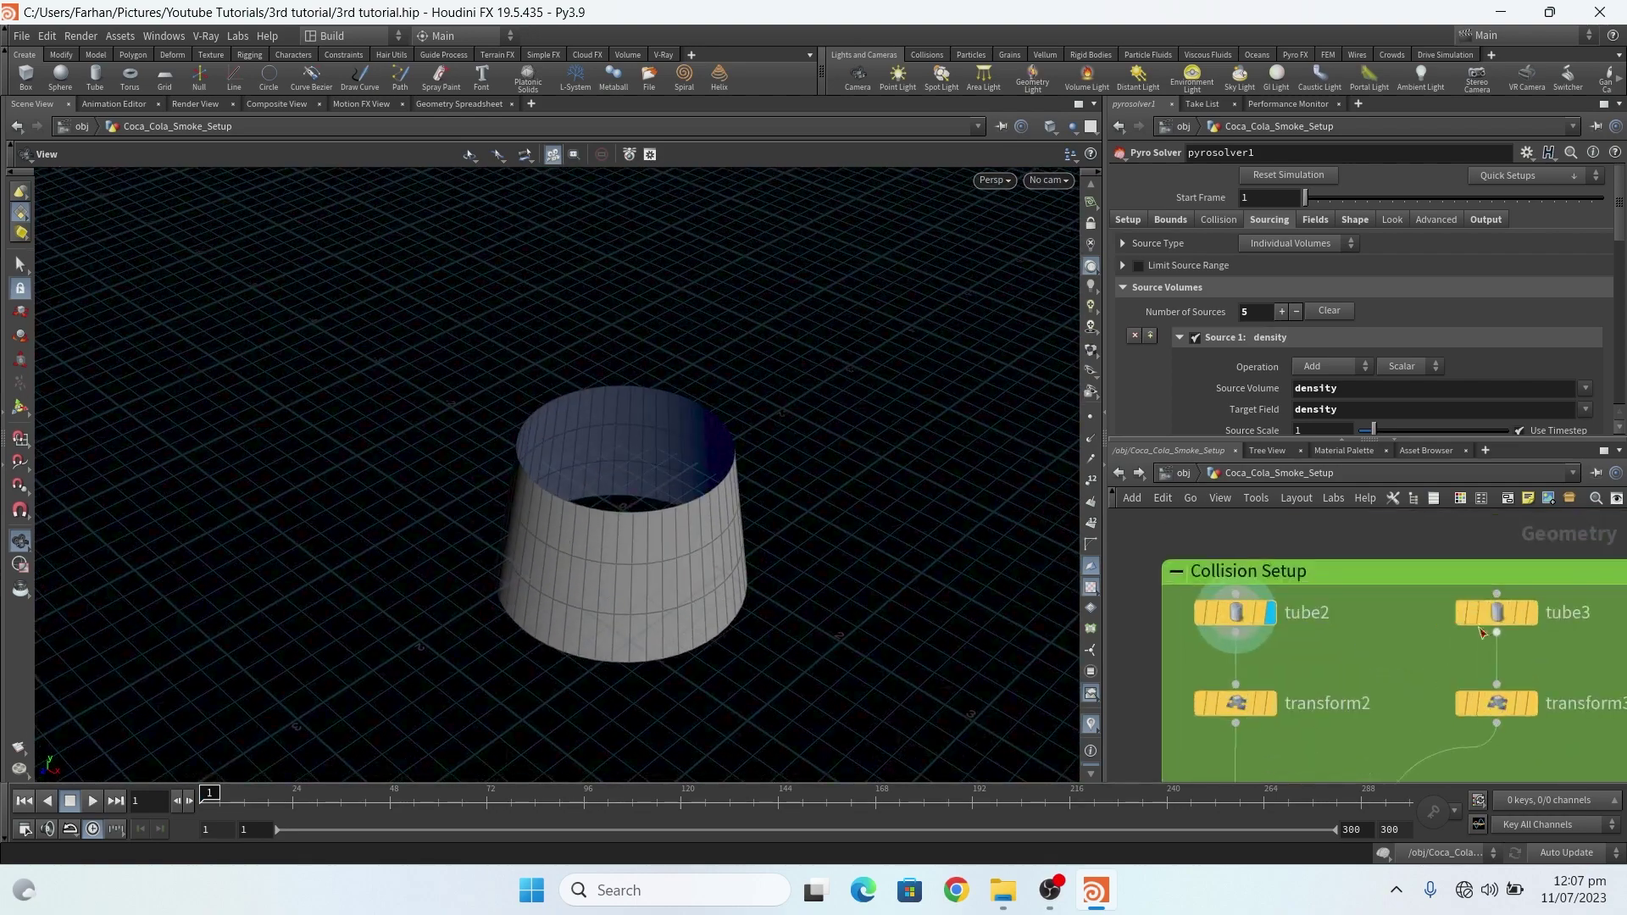
pyautogui.click(1532, 616)
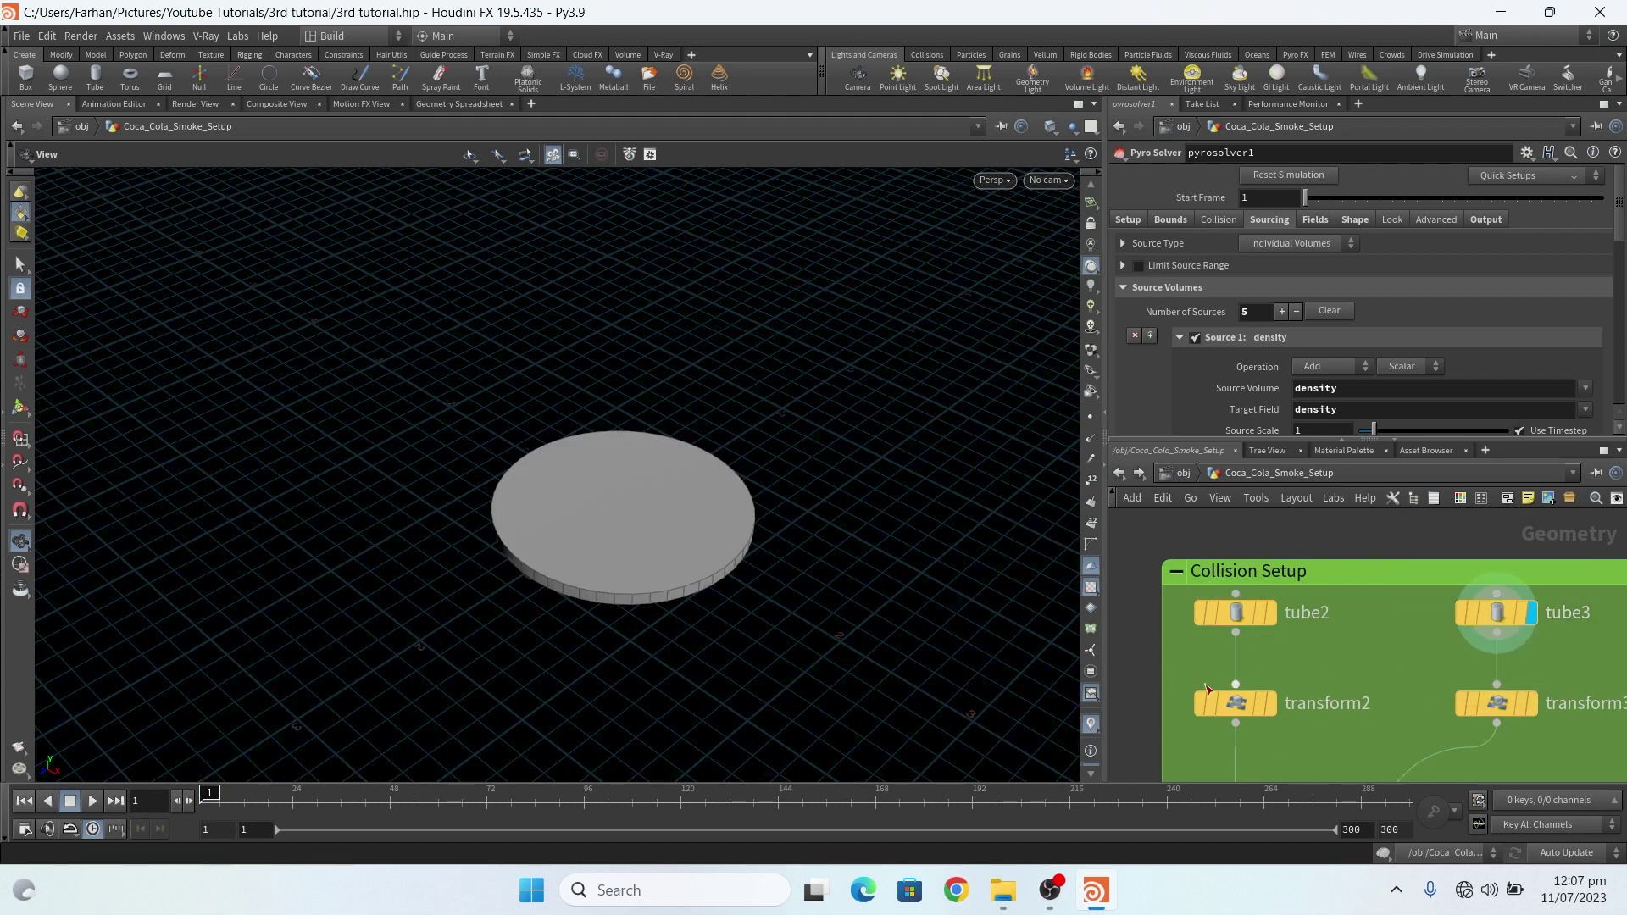
pyautogui.click(1273, 703)
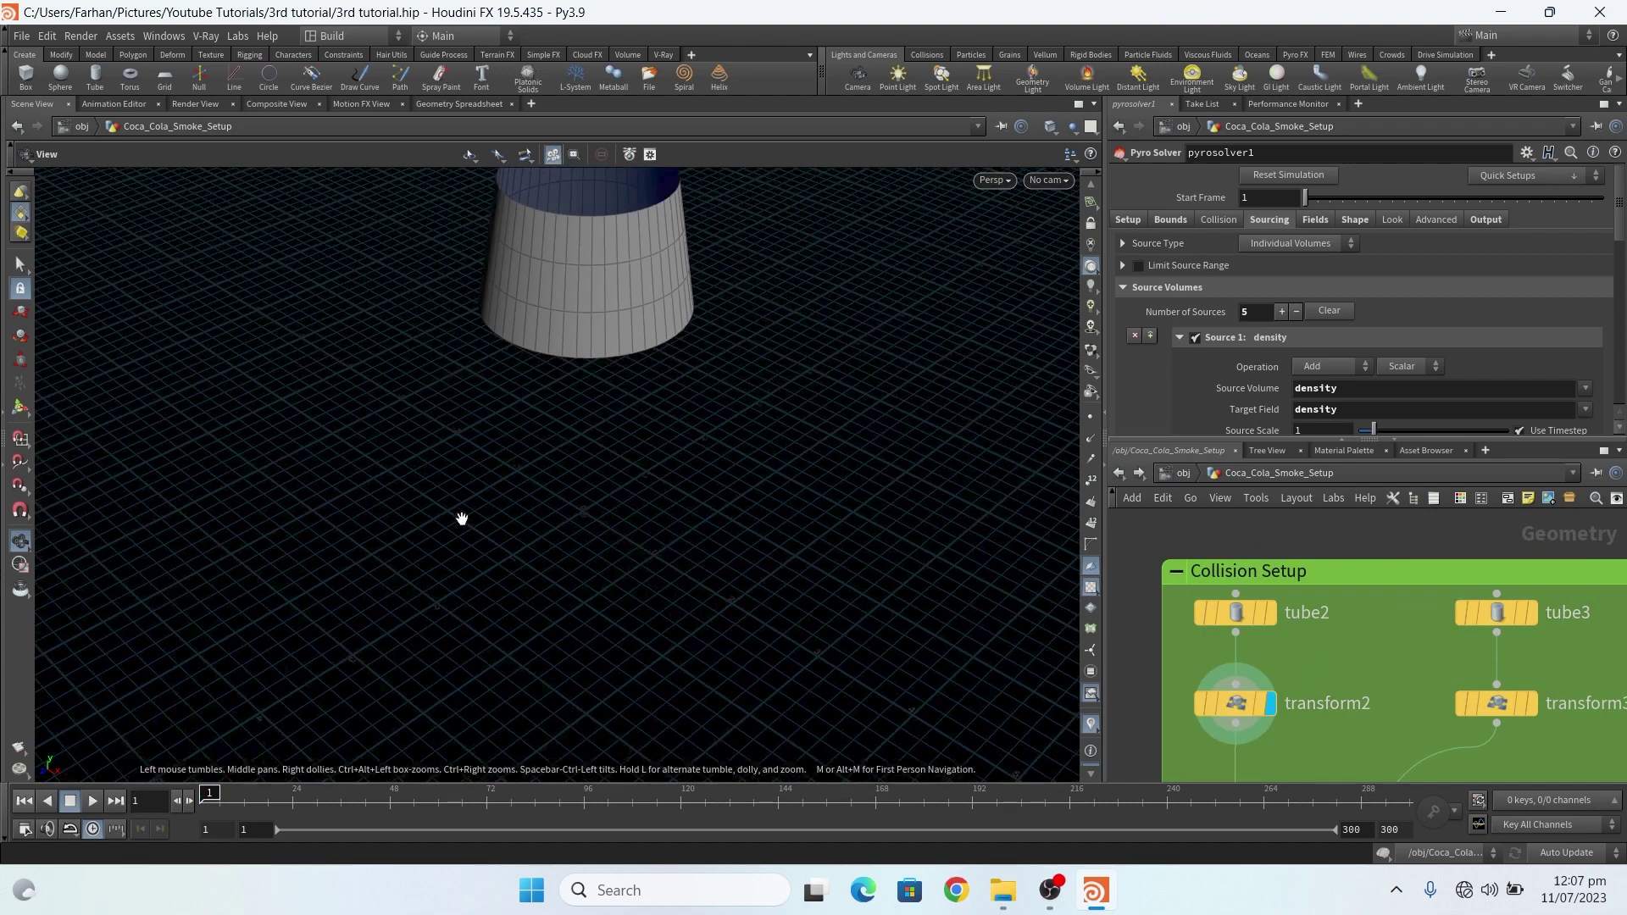
pyautogui.click(1532, 704)
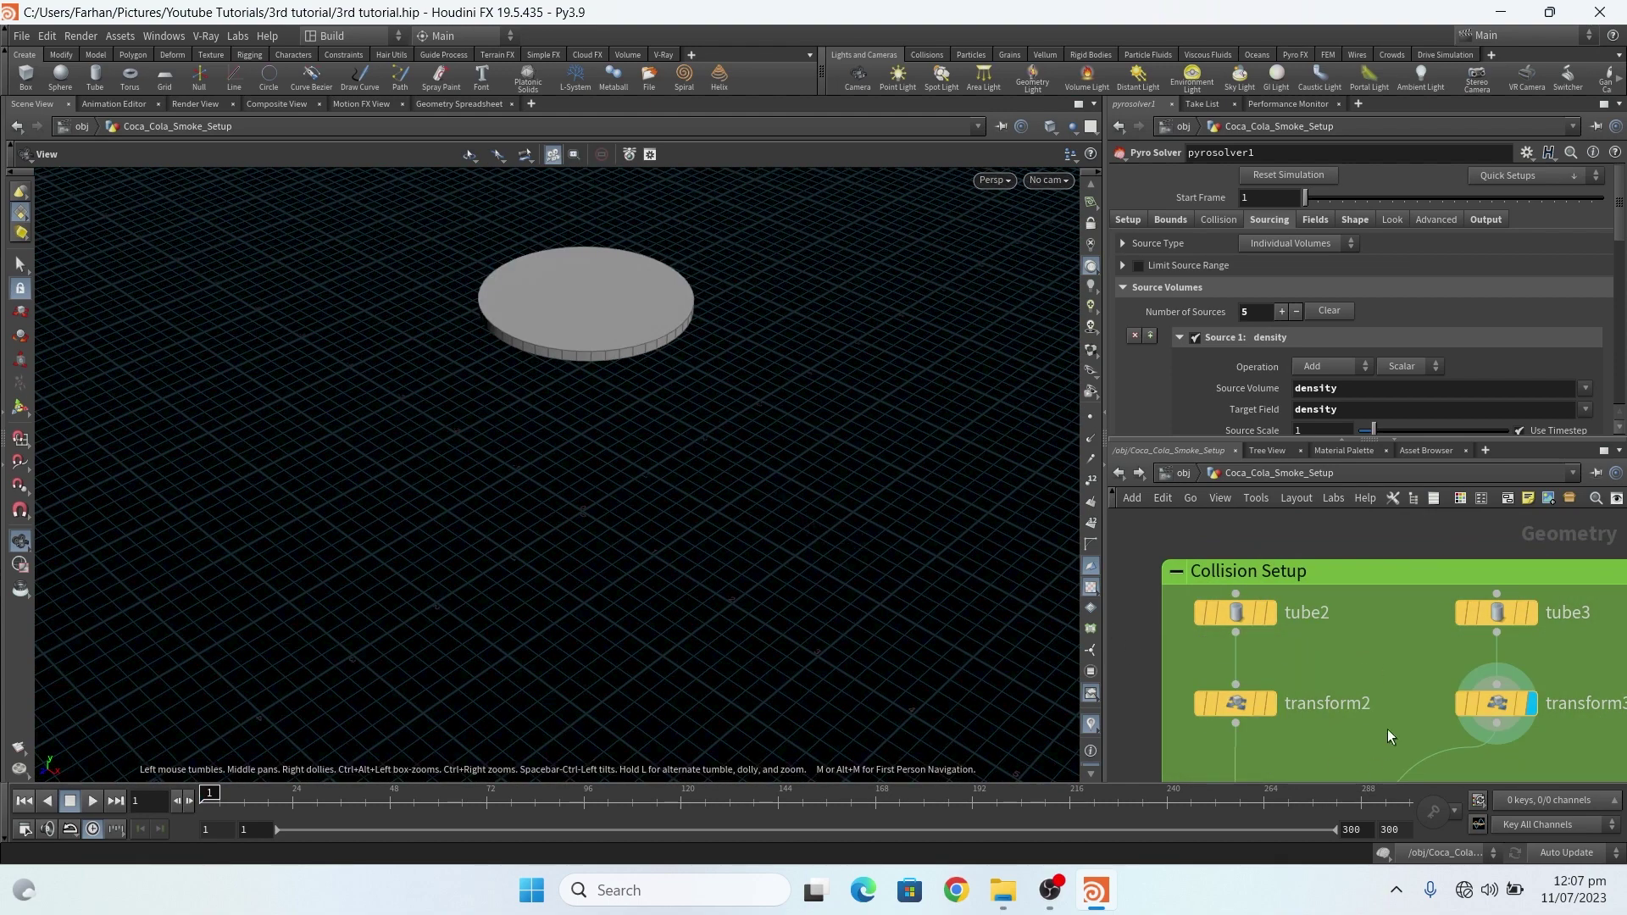
# Display polyextrude1, then the merged Collision_geo can shell, and tumble to see its bottom.
pyautogui.scroll(-3, 1373, 737)
pyautogui.scroll(3, 1356, 644)
pyautogui.click(1350, 617)
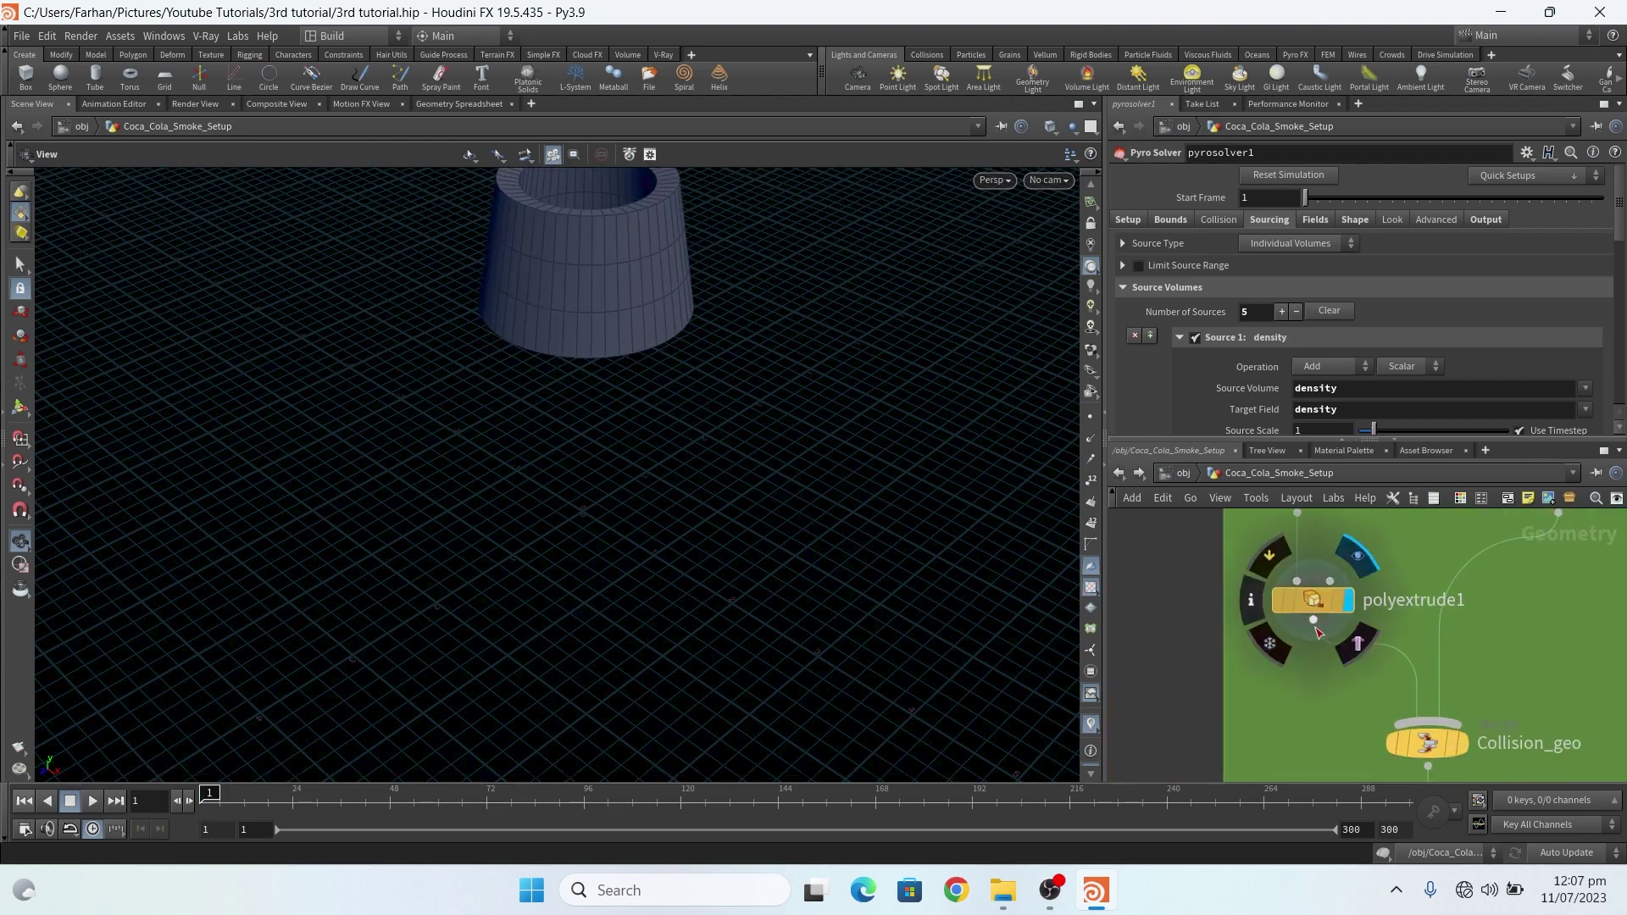
pyautogui.scroll(1, 1422, 653)
pyautogui.click(1416, 678)
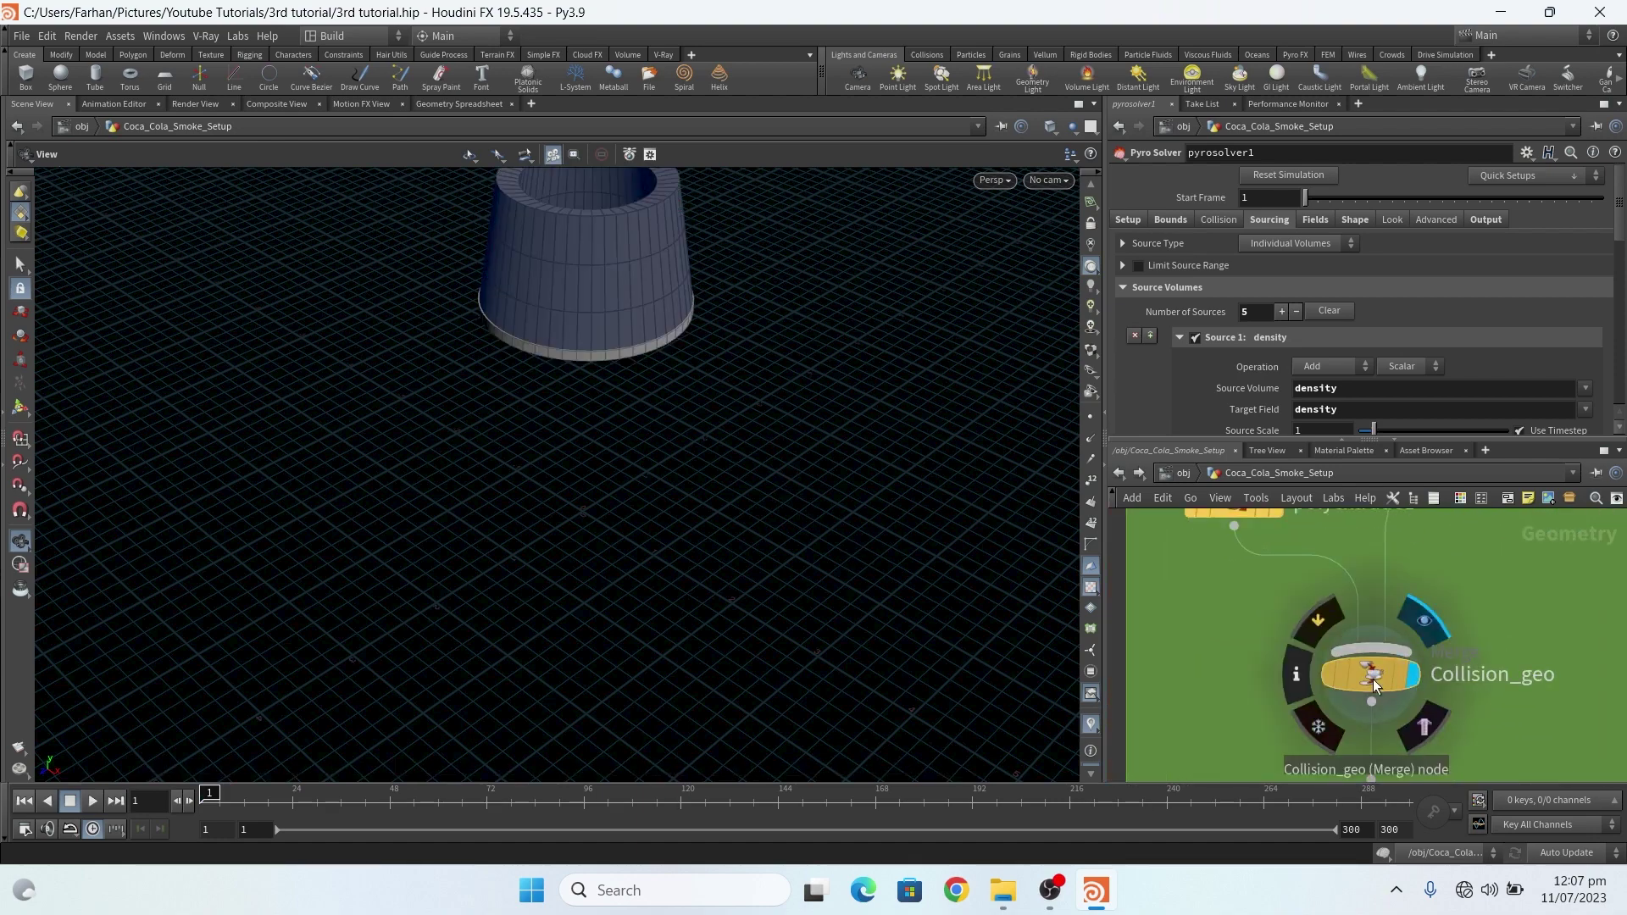
pyautogui.click(1373, 679)
pyautogui.moveTo(650, 254); pyautogui.dragTo(653, 436)
# Inspect collisionsource1 and display vdbreshapesdf1's collision SDF dilated at offset 2, viewed from the side.
pyautogui.scroll(-3, 1322, 669)
pyautogui.scroll(2, 1319, 669)
pyautogui.scroll(1, 1319, 669)
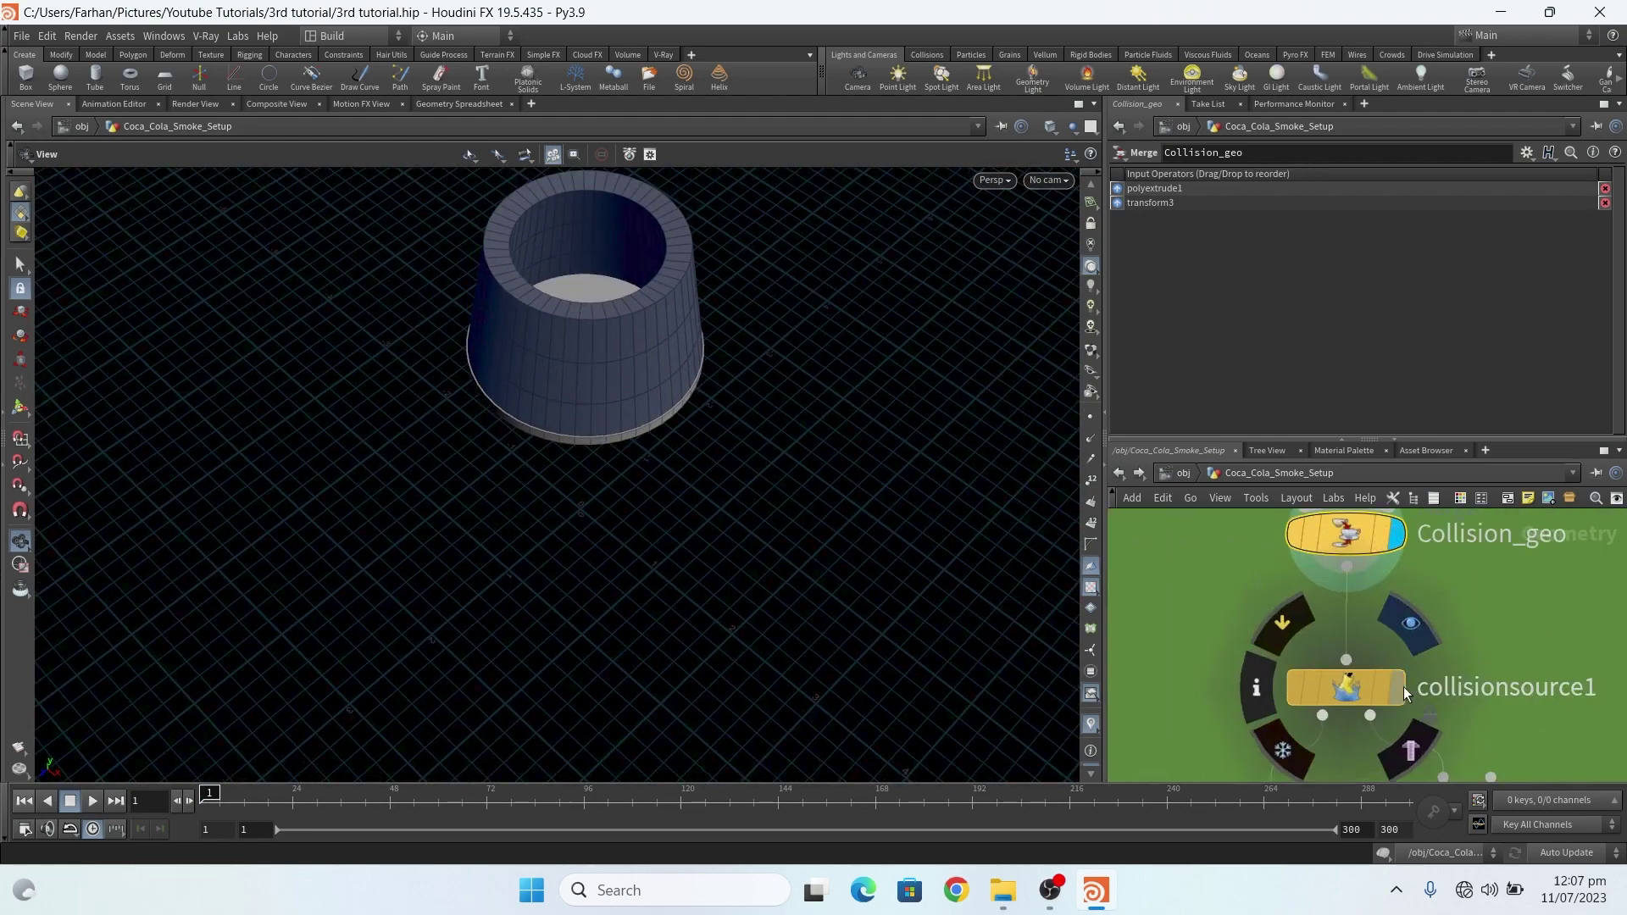
pyautogui.click(1345, 676)
pyautogui.scroll(-4, 1275, 568)
pyautogui.scroll(4, 1351, 672)
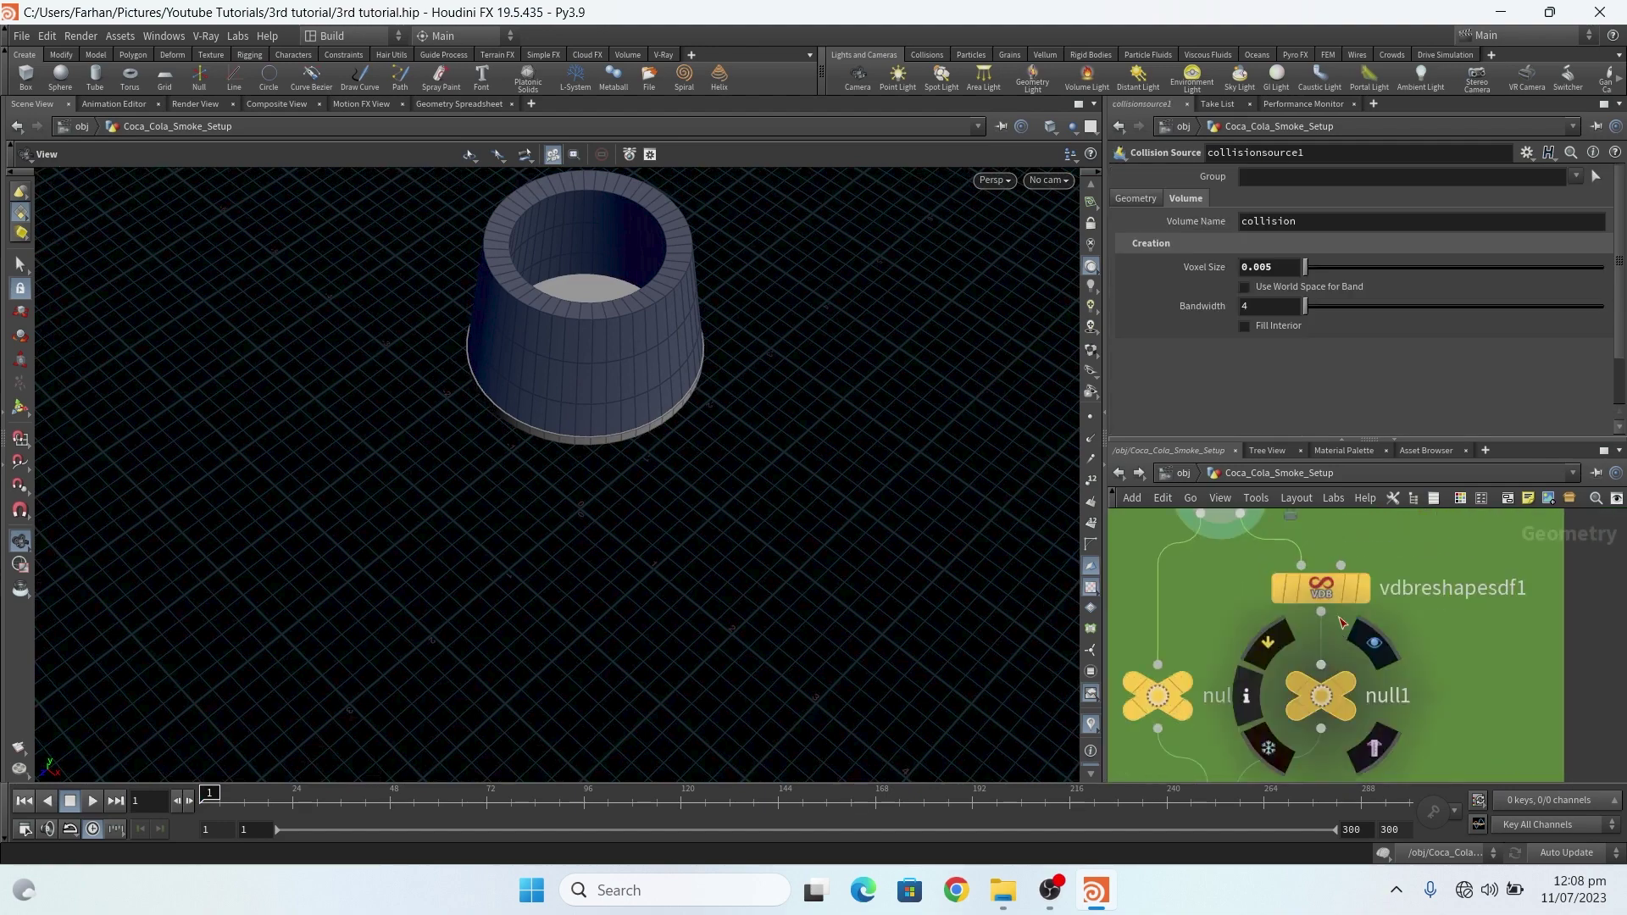
pyautogui.click(1345, 639)
pyautogui.click(1353, 591)
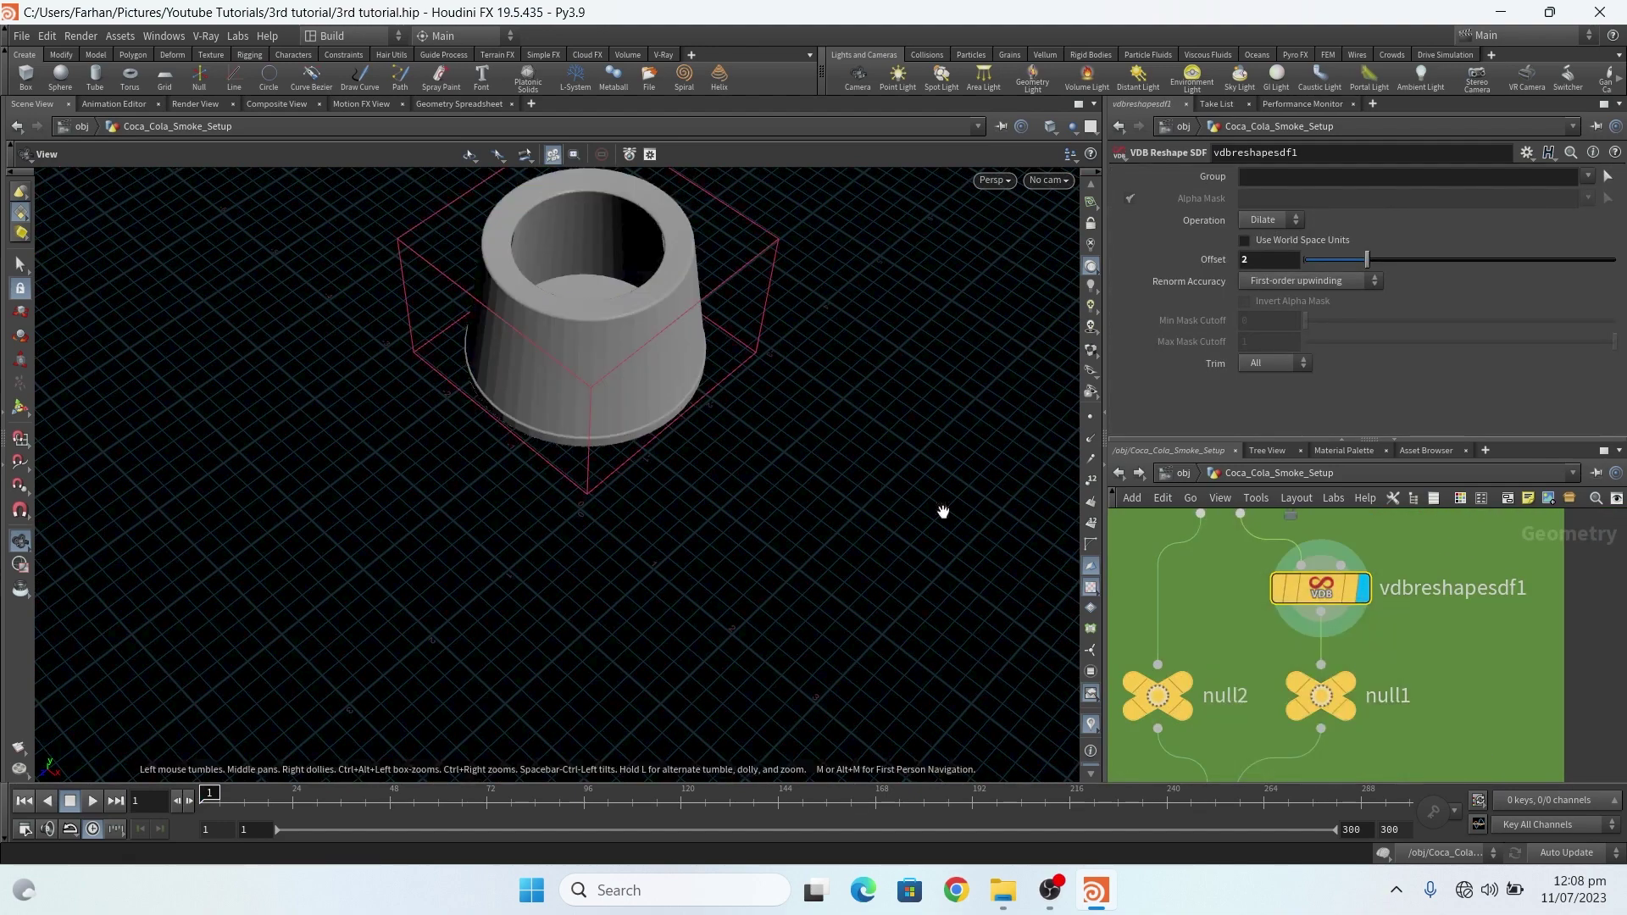
pyautogui.keyDown('alt'); pyautogui.moveTo(788, 453); pyautogui.dragTo(585, 240); pyautogui.keyUp('alt')
# Select merge1 to check its inputs and zoom the network view out past it.
pyautogui.scroll(-2, 1379, 676)
pyautogui.scroll(-2, 1393, 677)
pyautogui.click(1364, 674)
pyautogui.scroll(-2, 1259, 683)
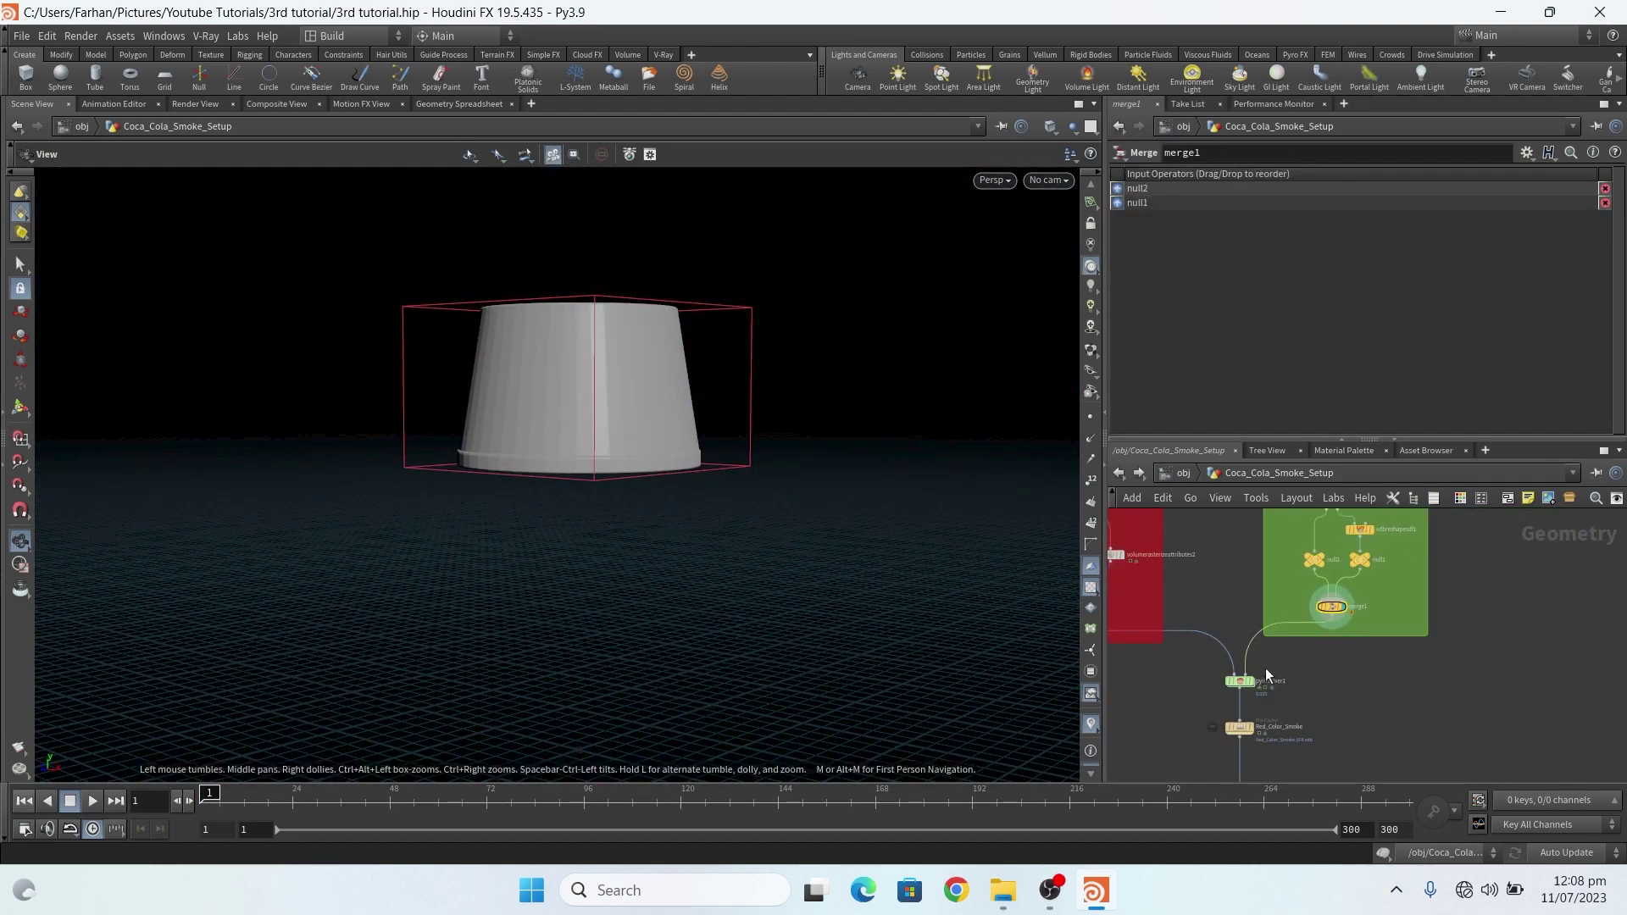
pyautogui.scroll(3, 1260, 683)
pyautogui.scroll(-2, 1332, 597)
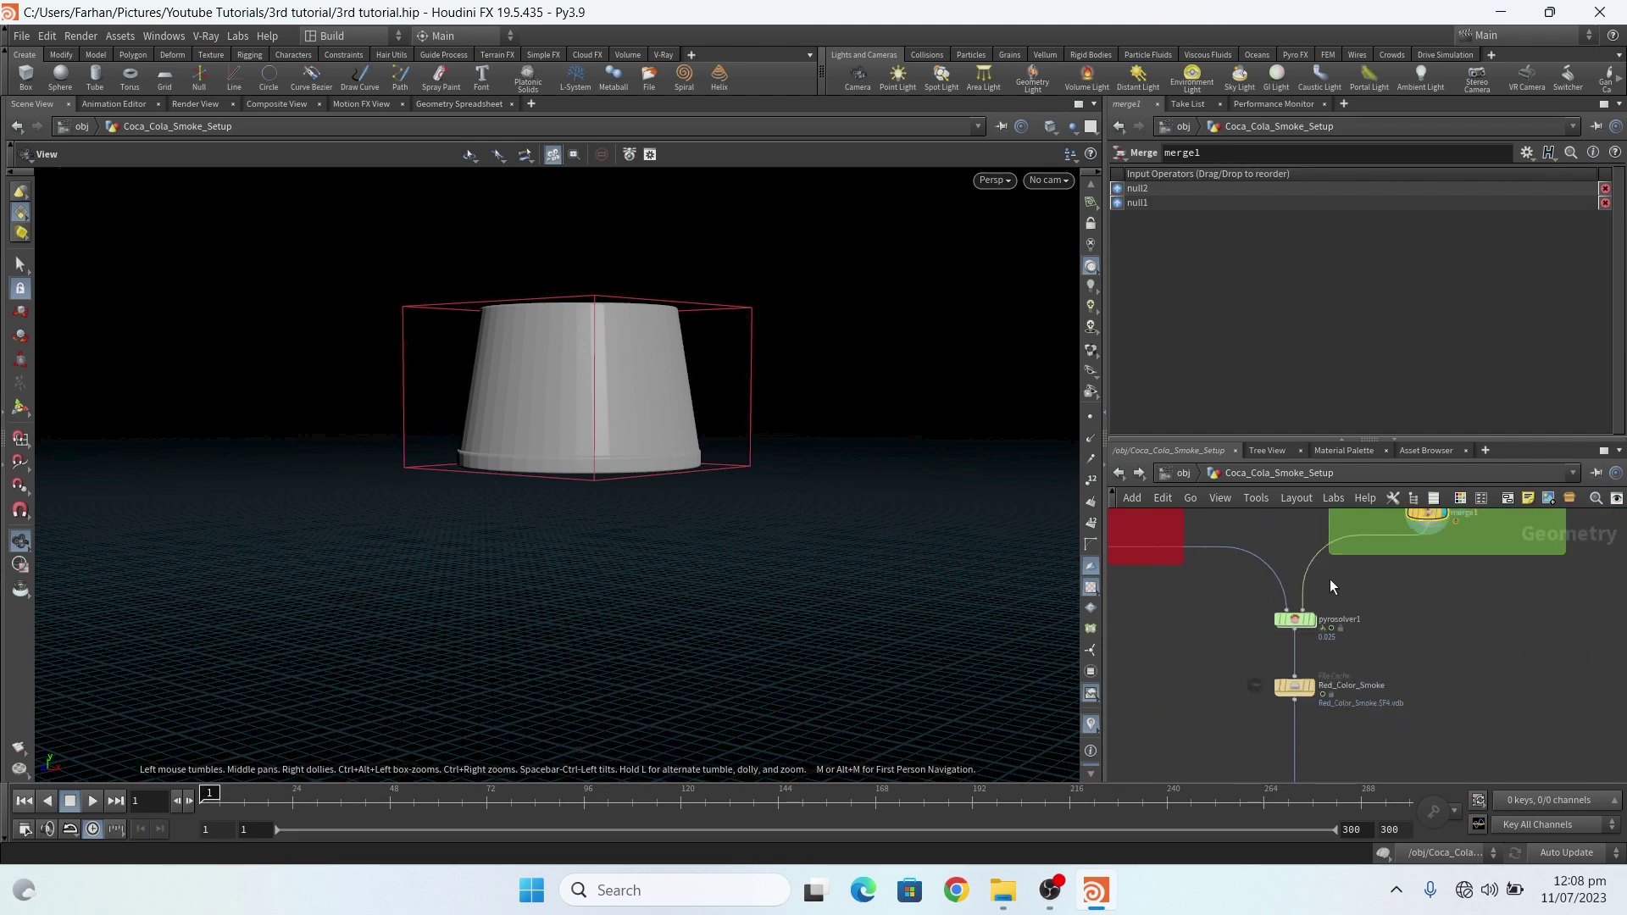
pyautogui.scroll(-2, 1328, 585)
pyautogui.scroll(2, 1316, 649)
pyautogui.scroll(5, 1344, 595)
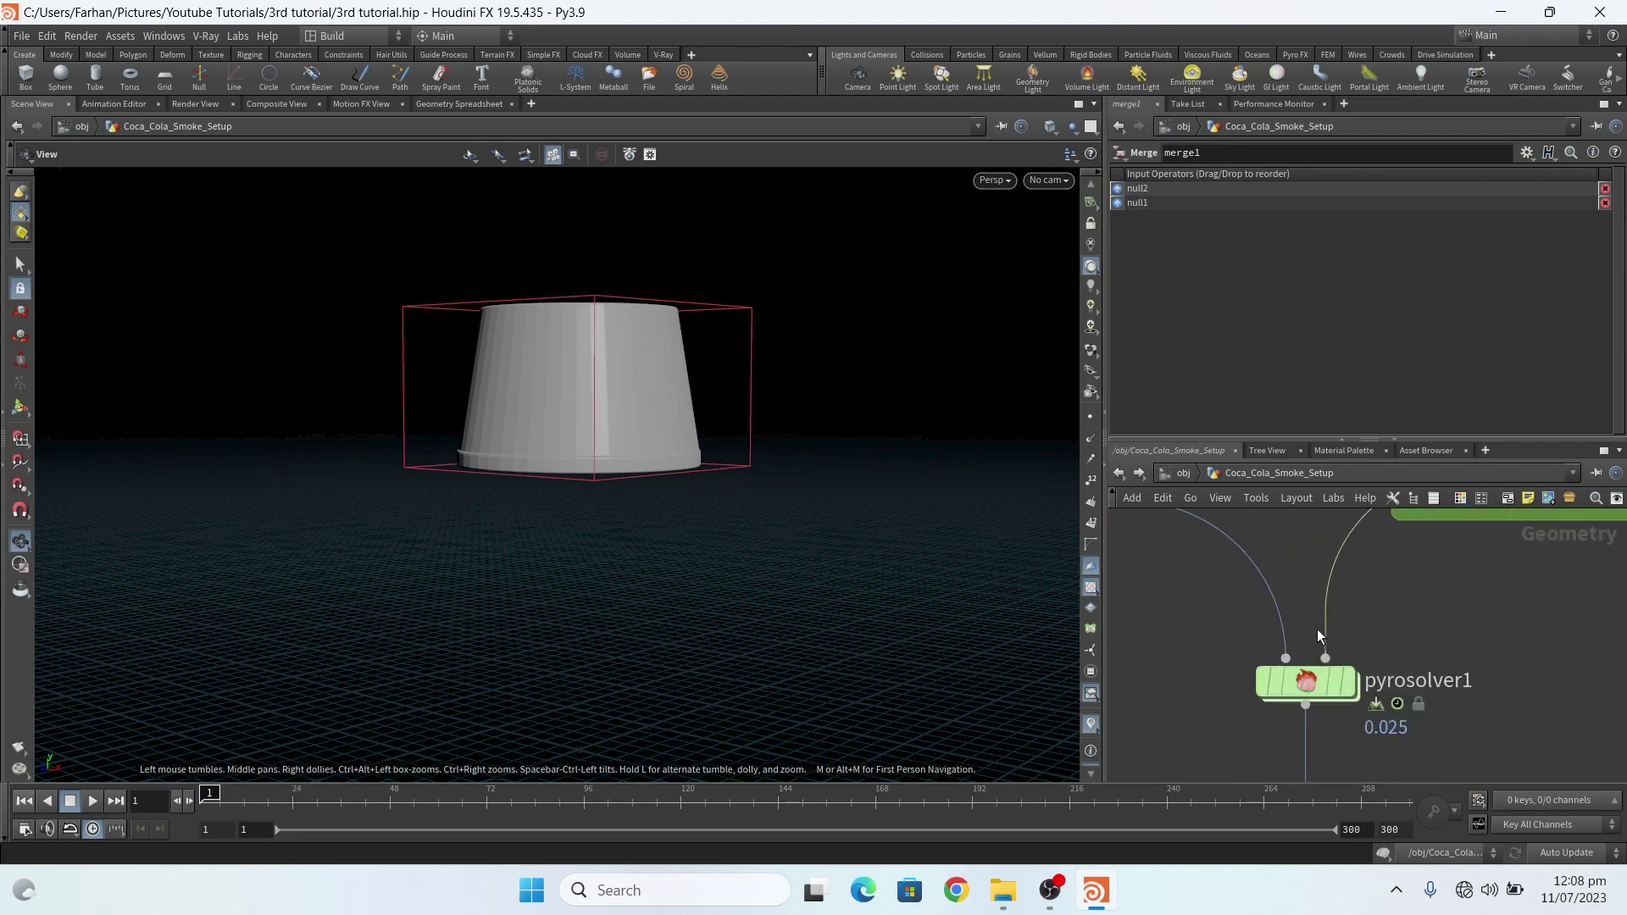
# On pyrosolver1's Setup tab, change Voxel Size from 0.025 to 0.05.
pyautogui.click(1360, 670)
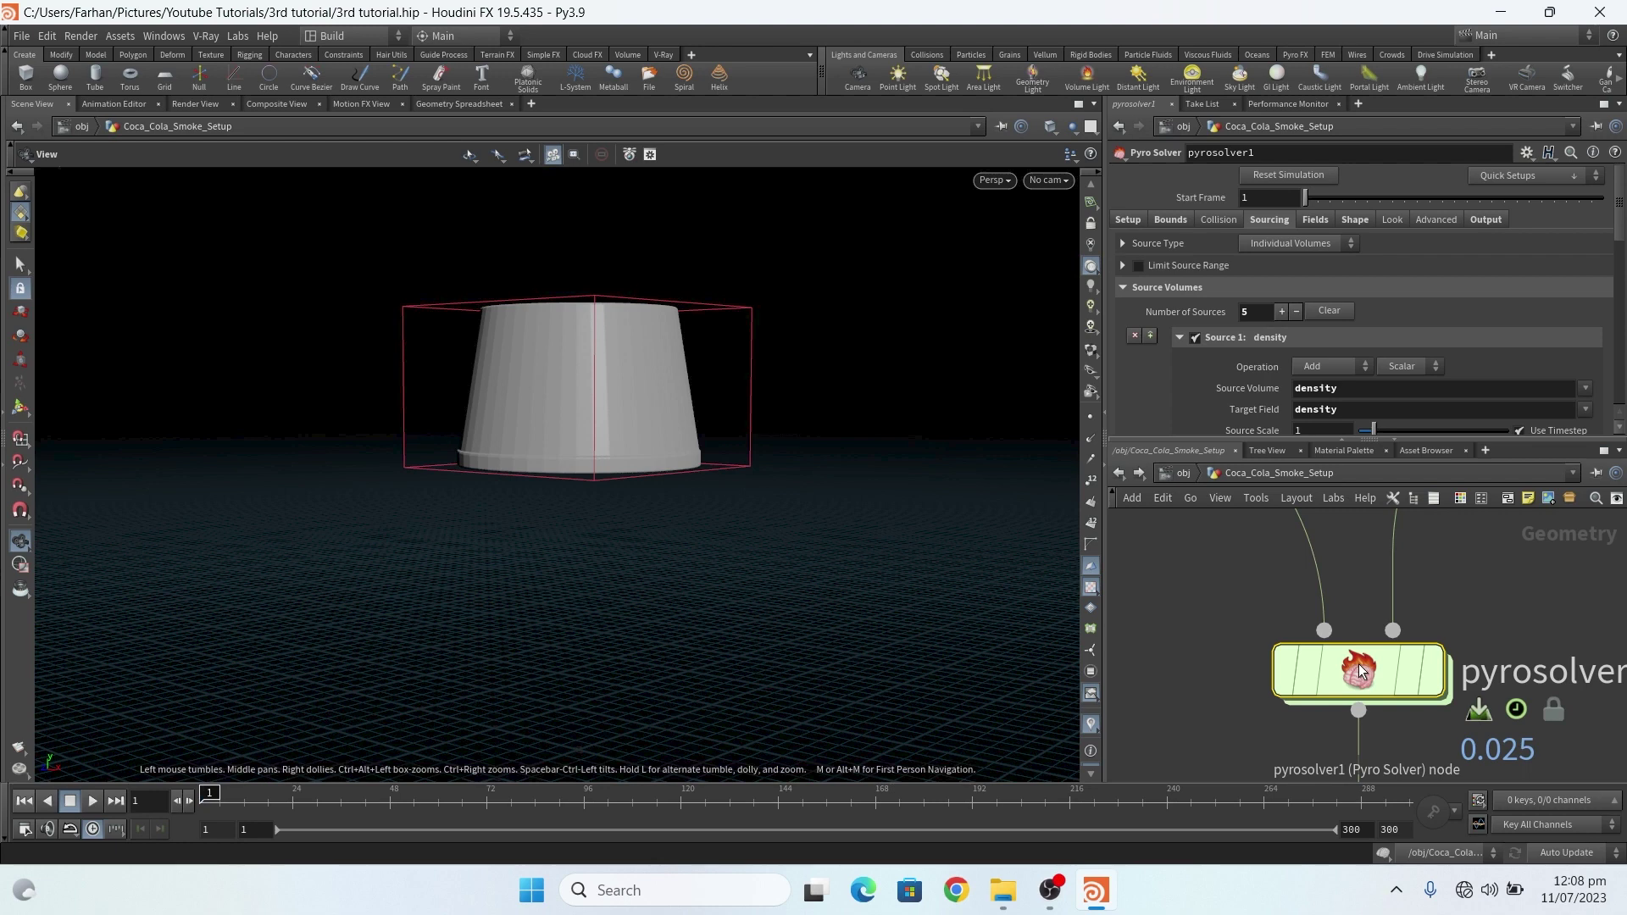
pyautogui.click(1136, 220)
pyautogui.hotkey('ctrl', 'z')
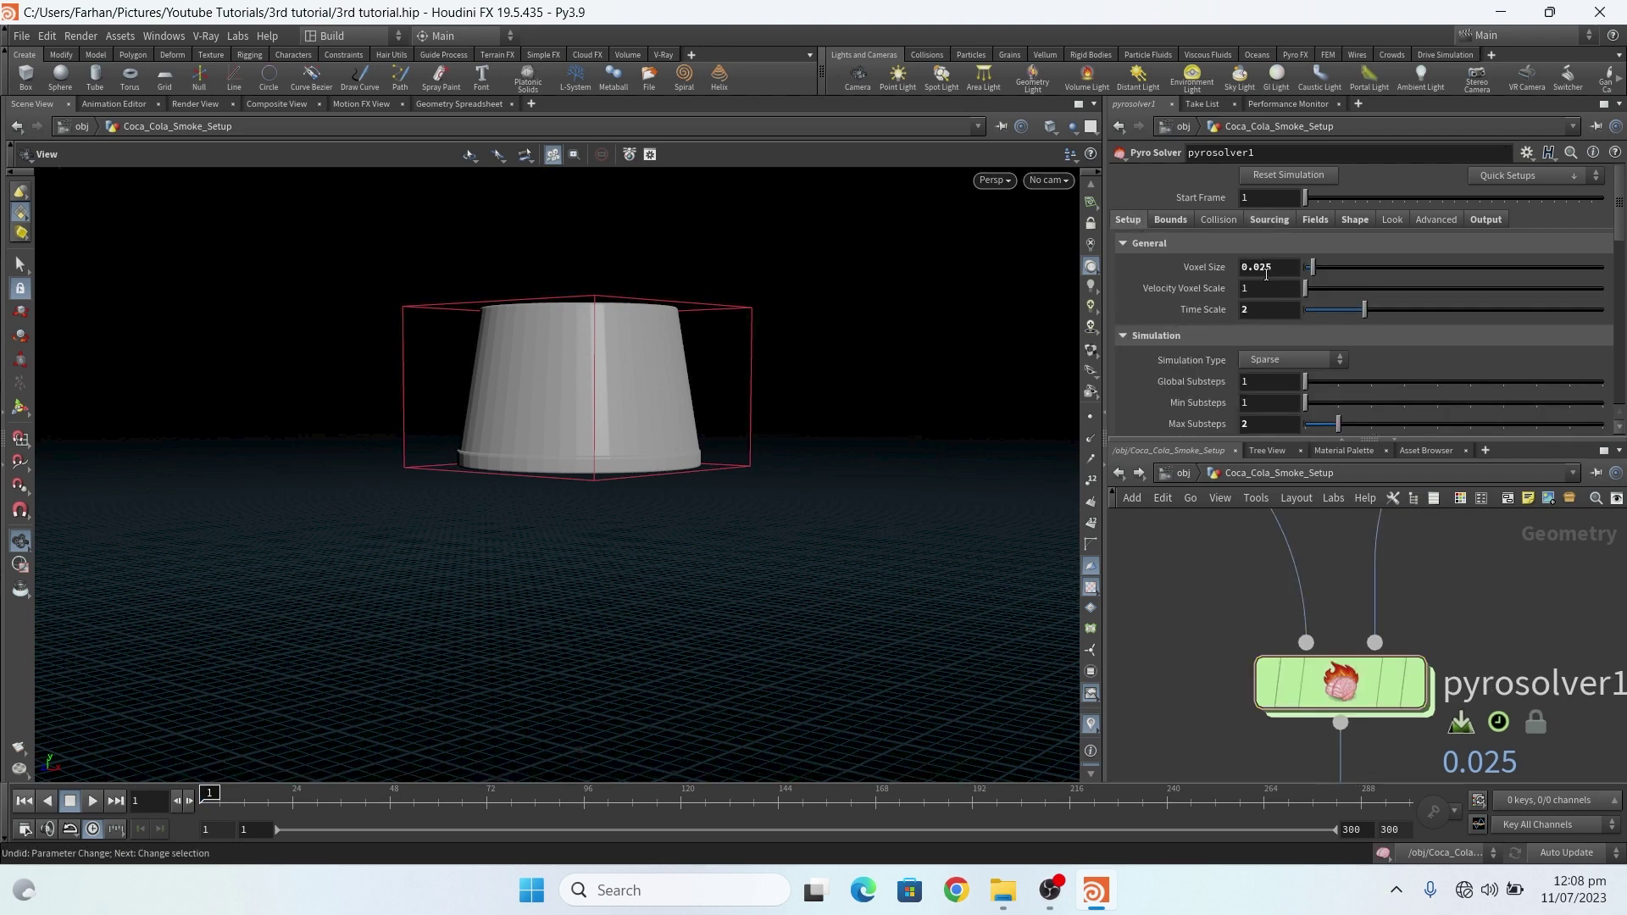
pyautogui.click(1264, 268)
pyautogui.press('BackSpace')
pyautogui.press('Return')
pyautogui.scroll(-1, 1202, 309)
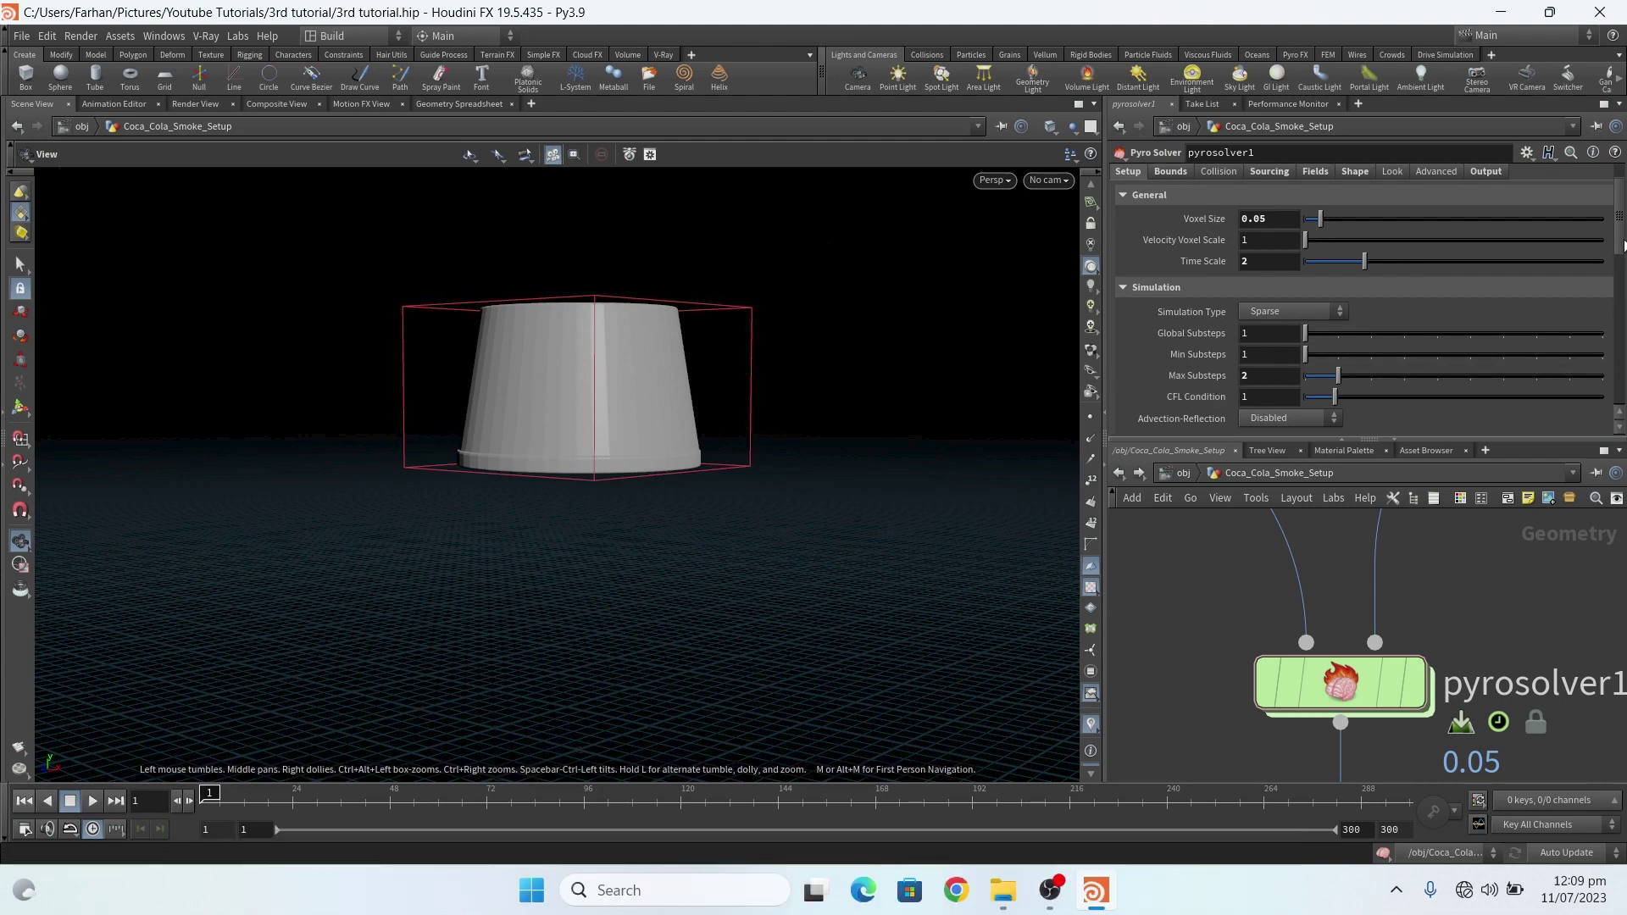
pyautogui.moveTo(1621, 241)
pyautogui.mouseDown()
pyautogui.moveTo(1621, 301)
pyautogui.moveTo(1616, 226)
pyautogui.mouseUp()
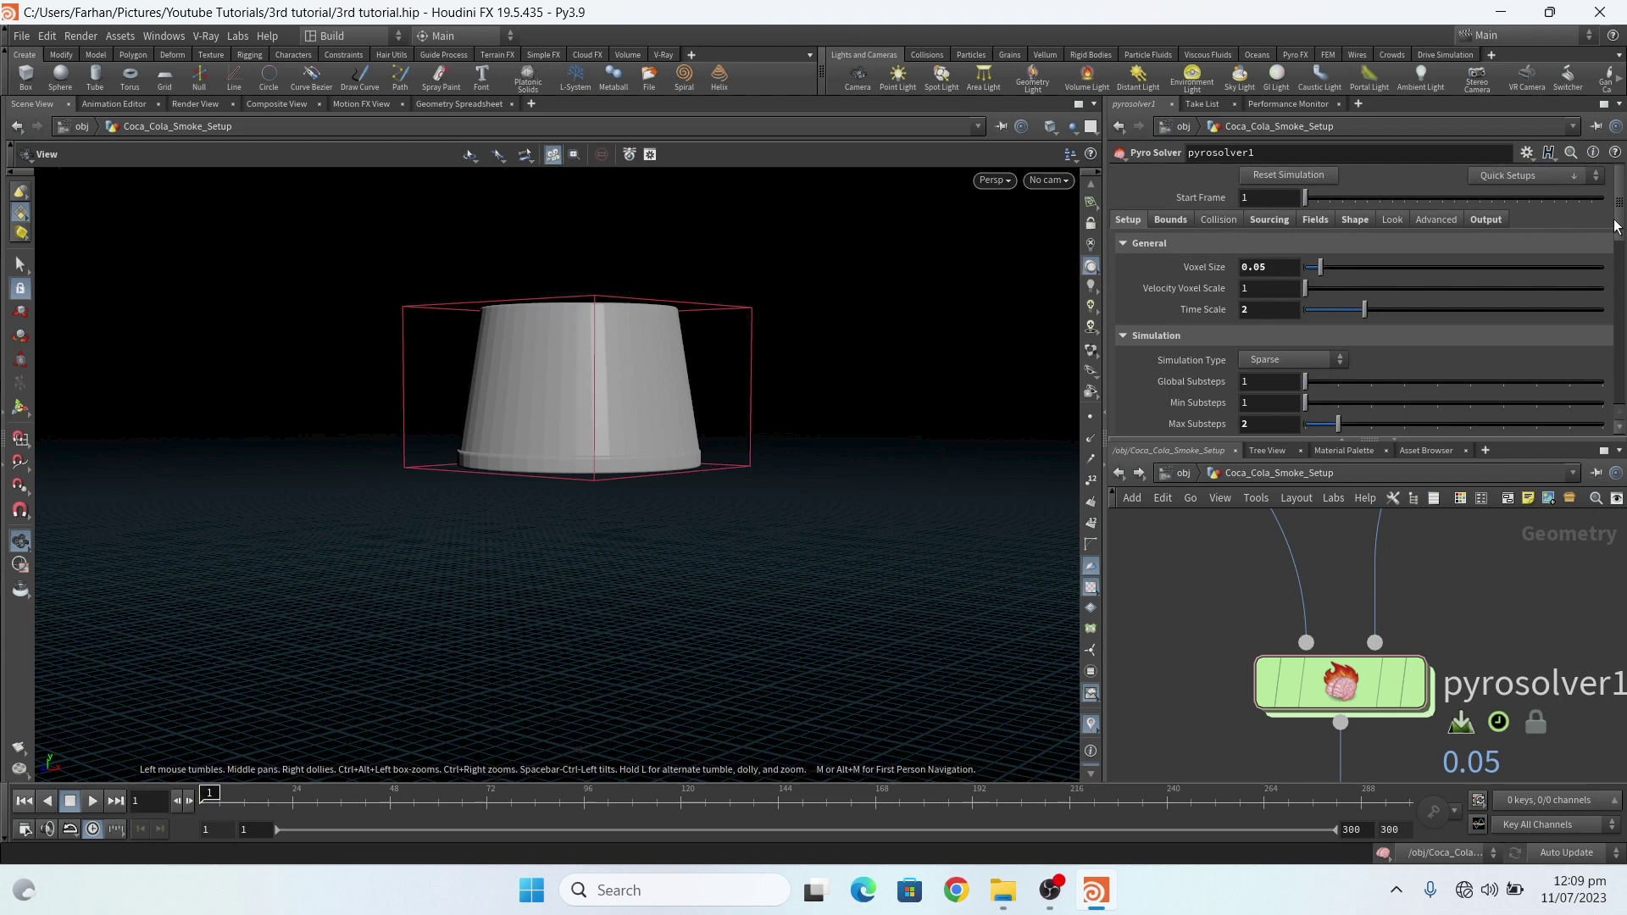
# Review pyrosolver1's Bounds tab: Limit Maximum Size off, padding 0.5, density/flame resizing.
pyautogui.click(1171, 219)
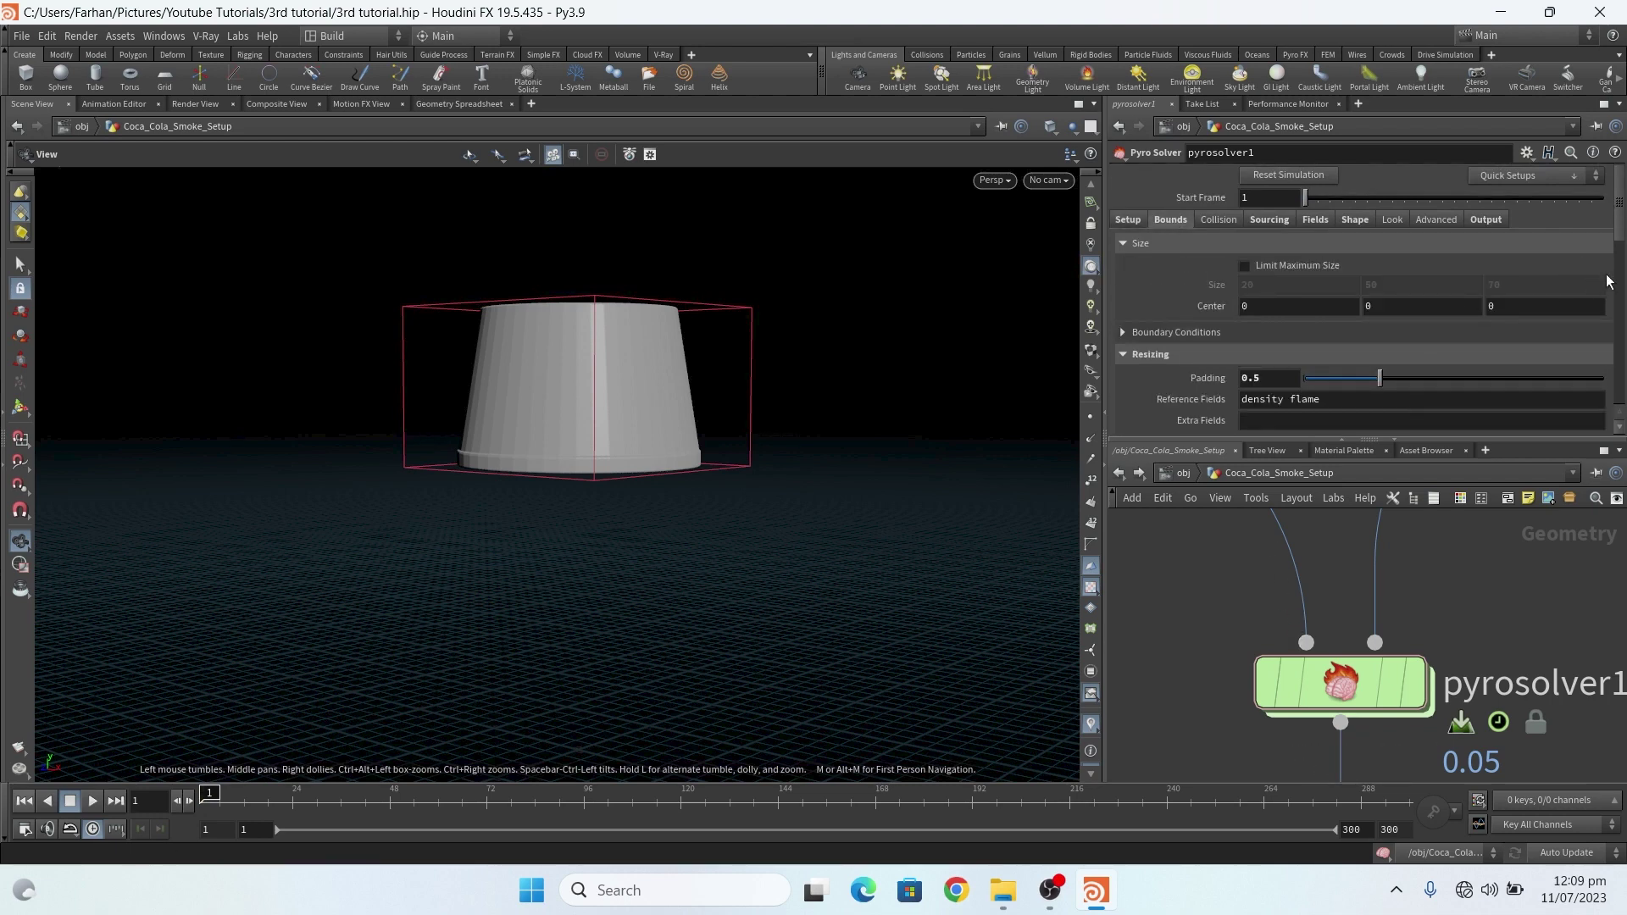
pyautogui.scroll(-3, 1610, 239)
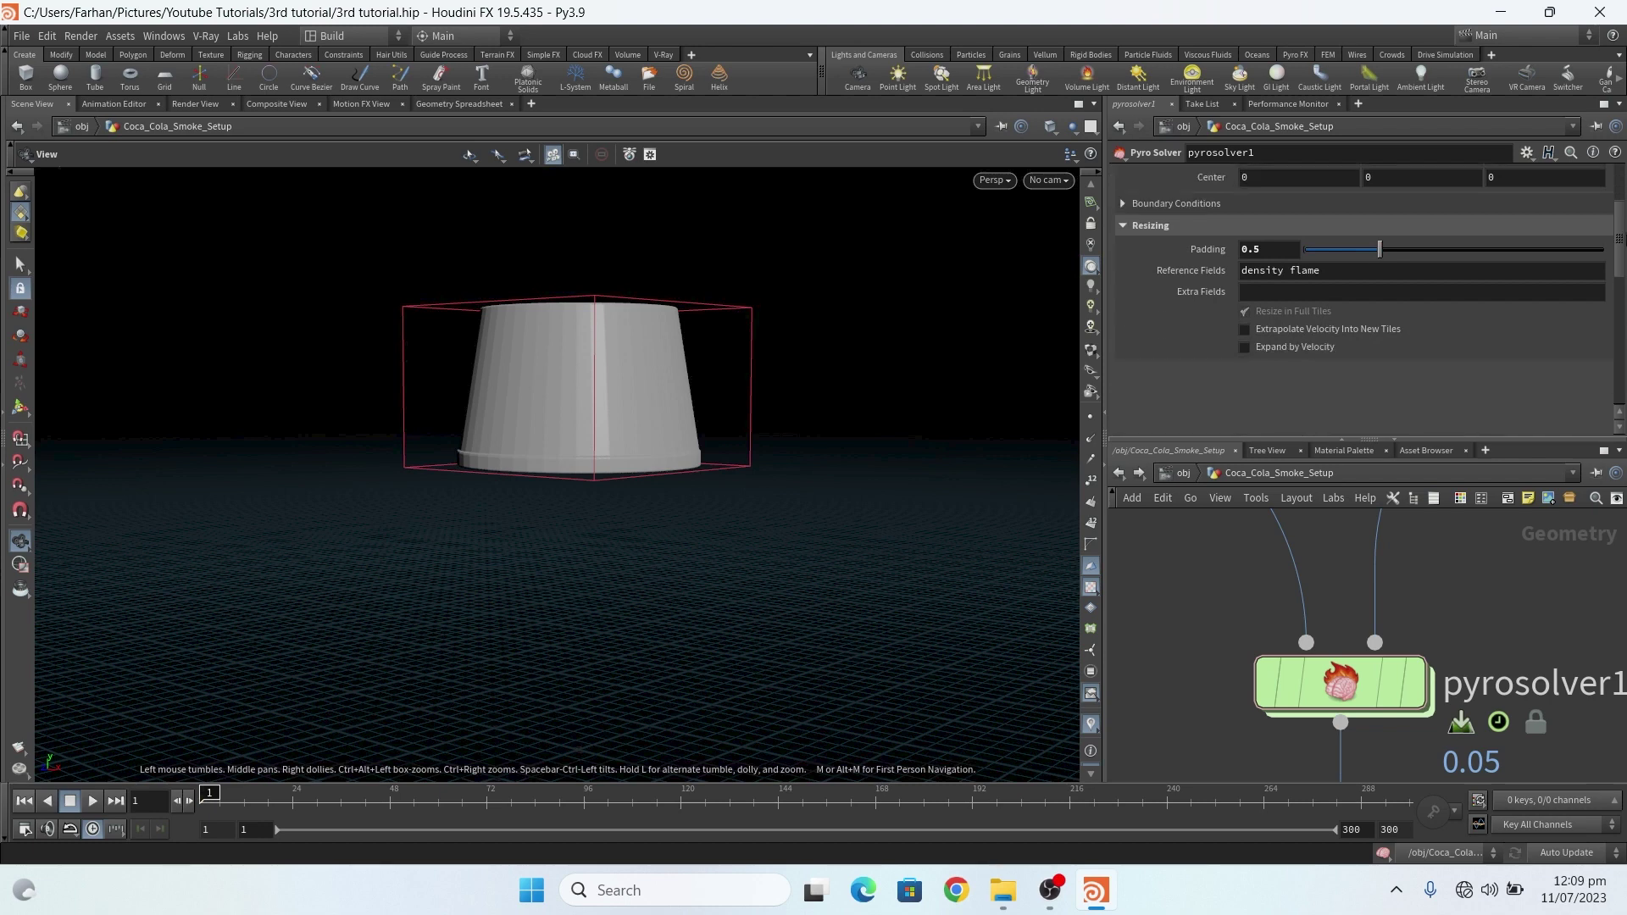
pyautogui.scroll(3, 1498, 188)
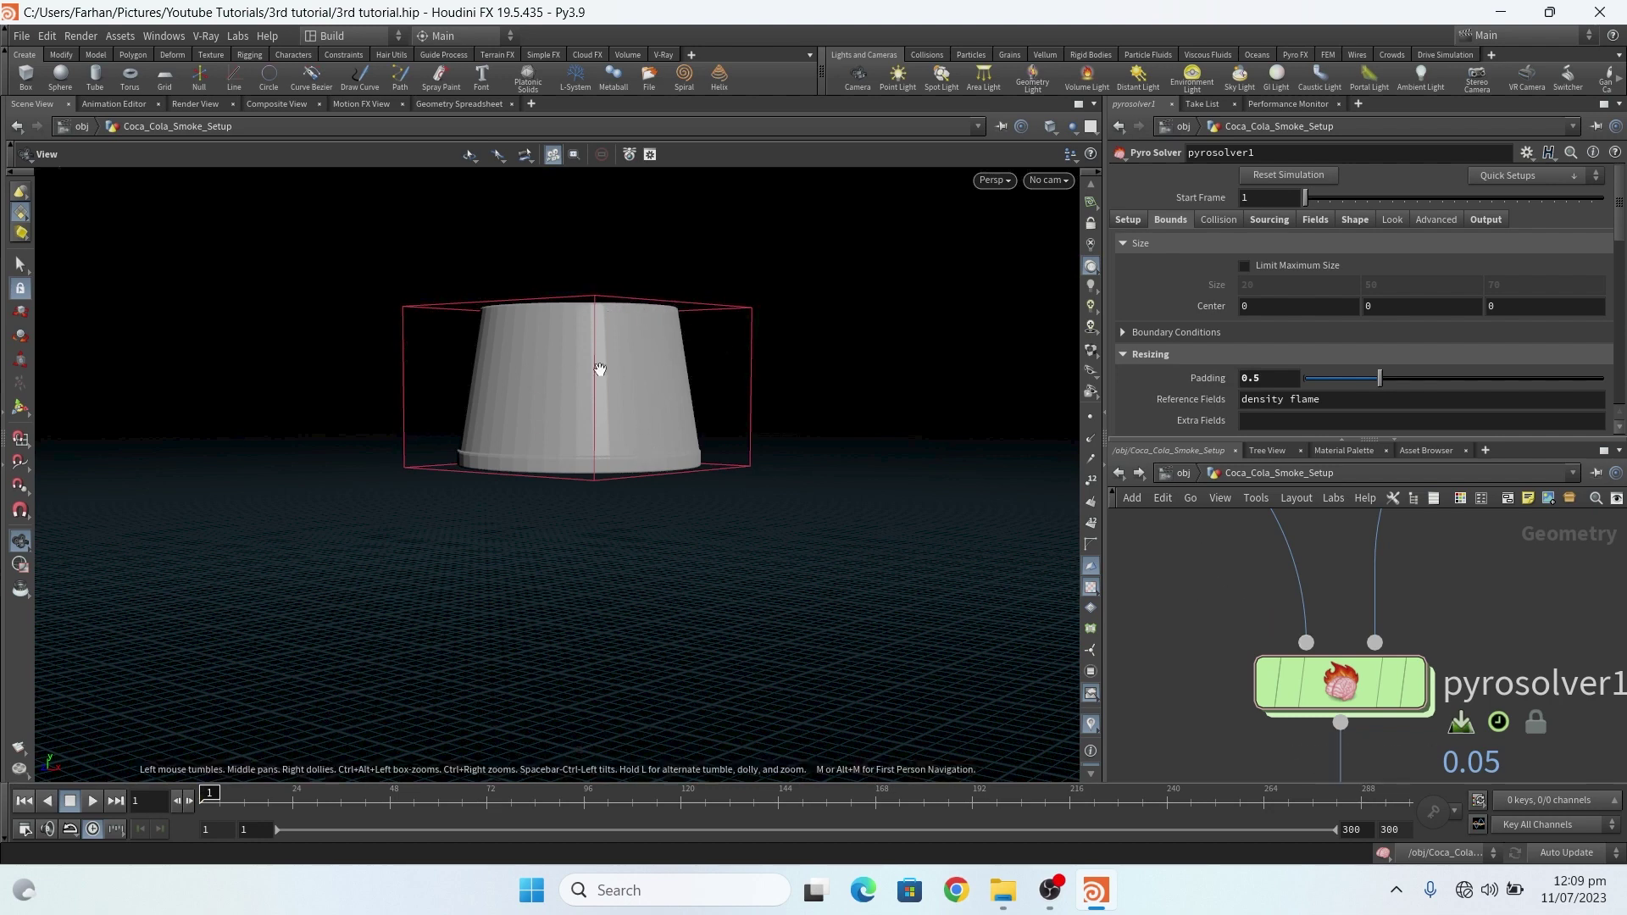
# Check the Collision tab, then scroll through all five Sourcing entries down to wind at 0.18.
pyautogui.click(1219, 218)
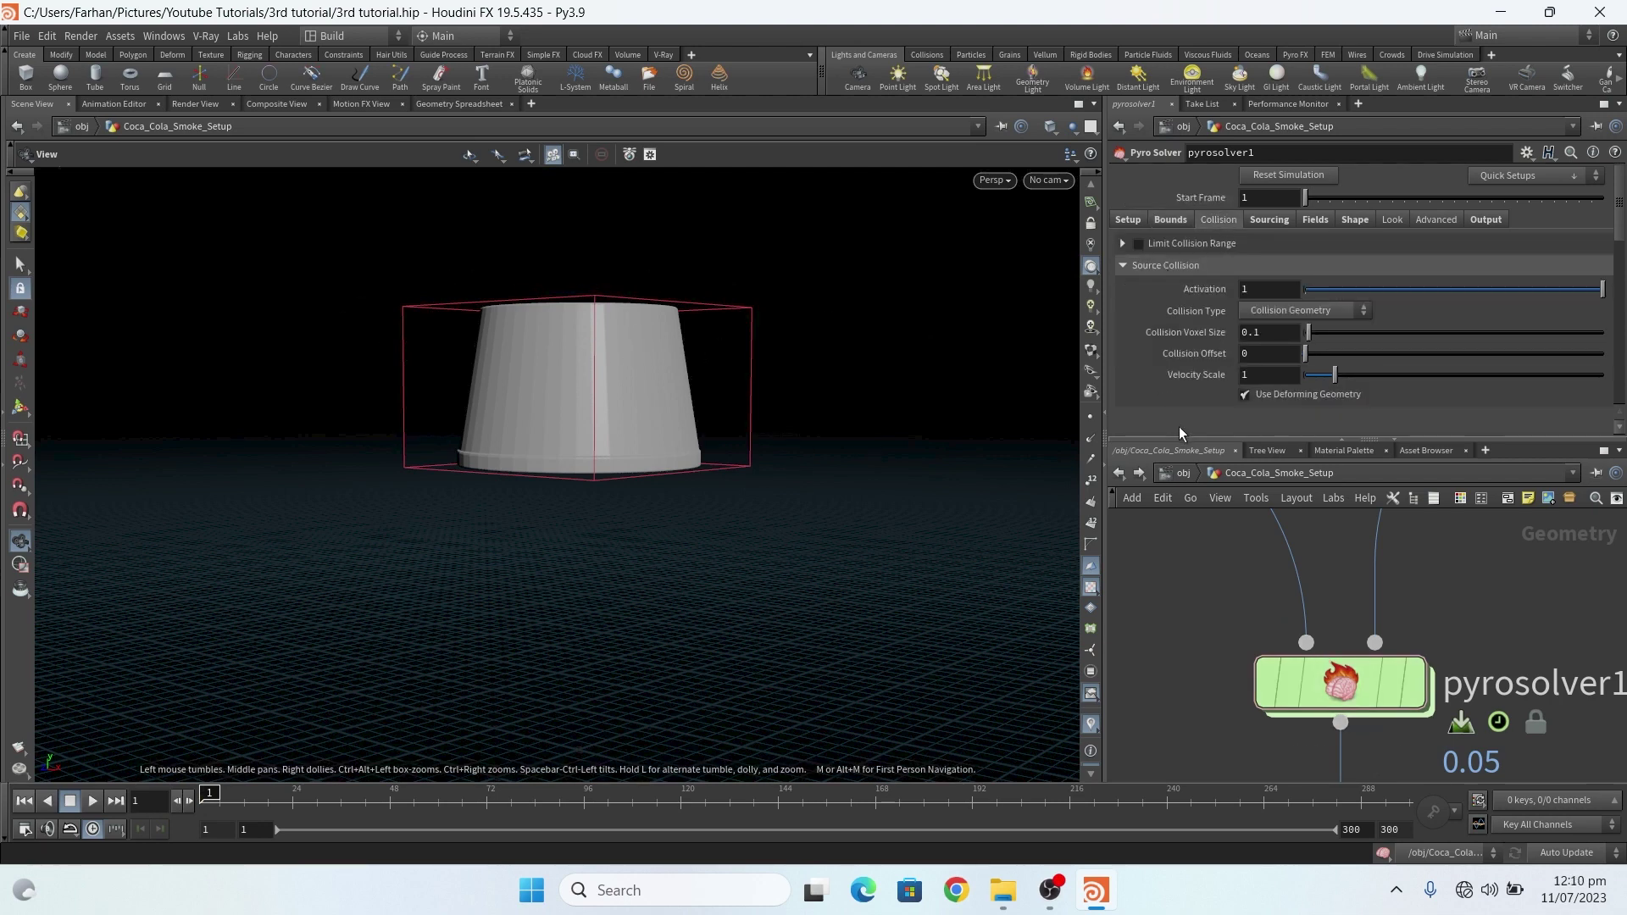
pyautogui.click(1270, 220)
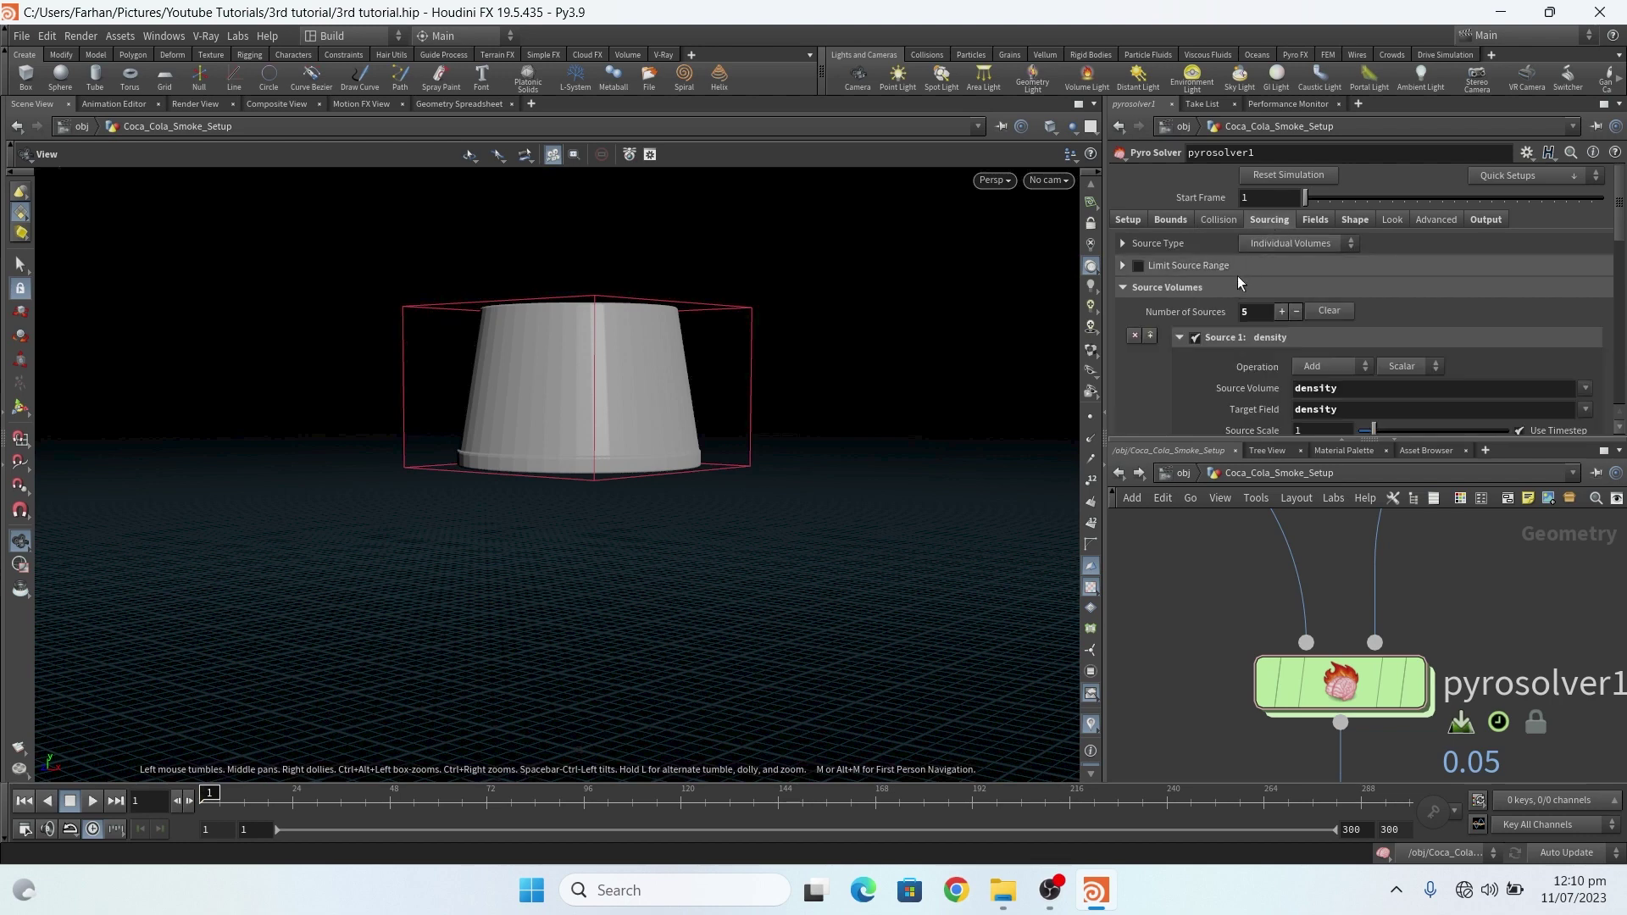
pyautogui.scroll(-3, 1249, 254)
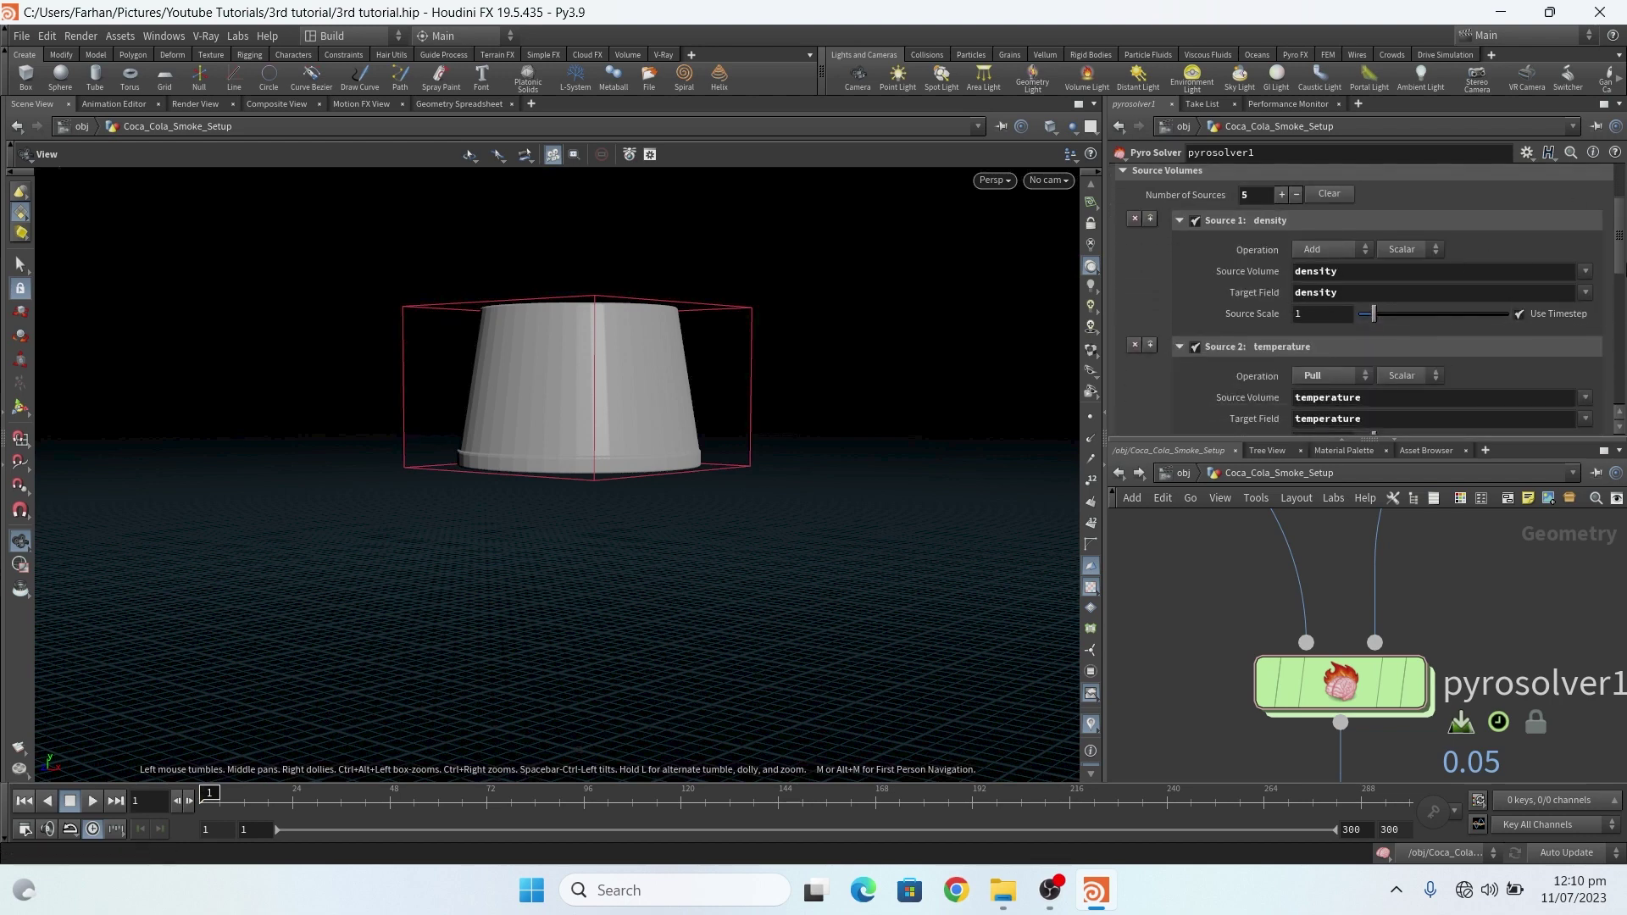
pyautogui.moveTo(1619, 245); pyautogui.dragTo(1620, 268)
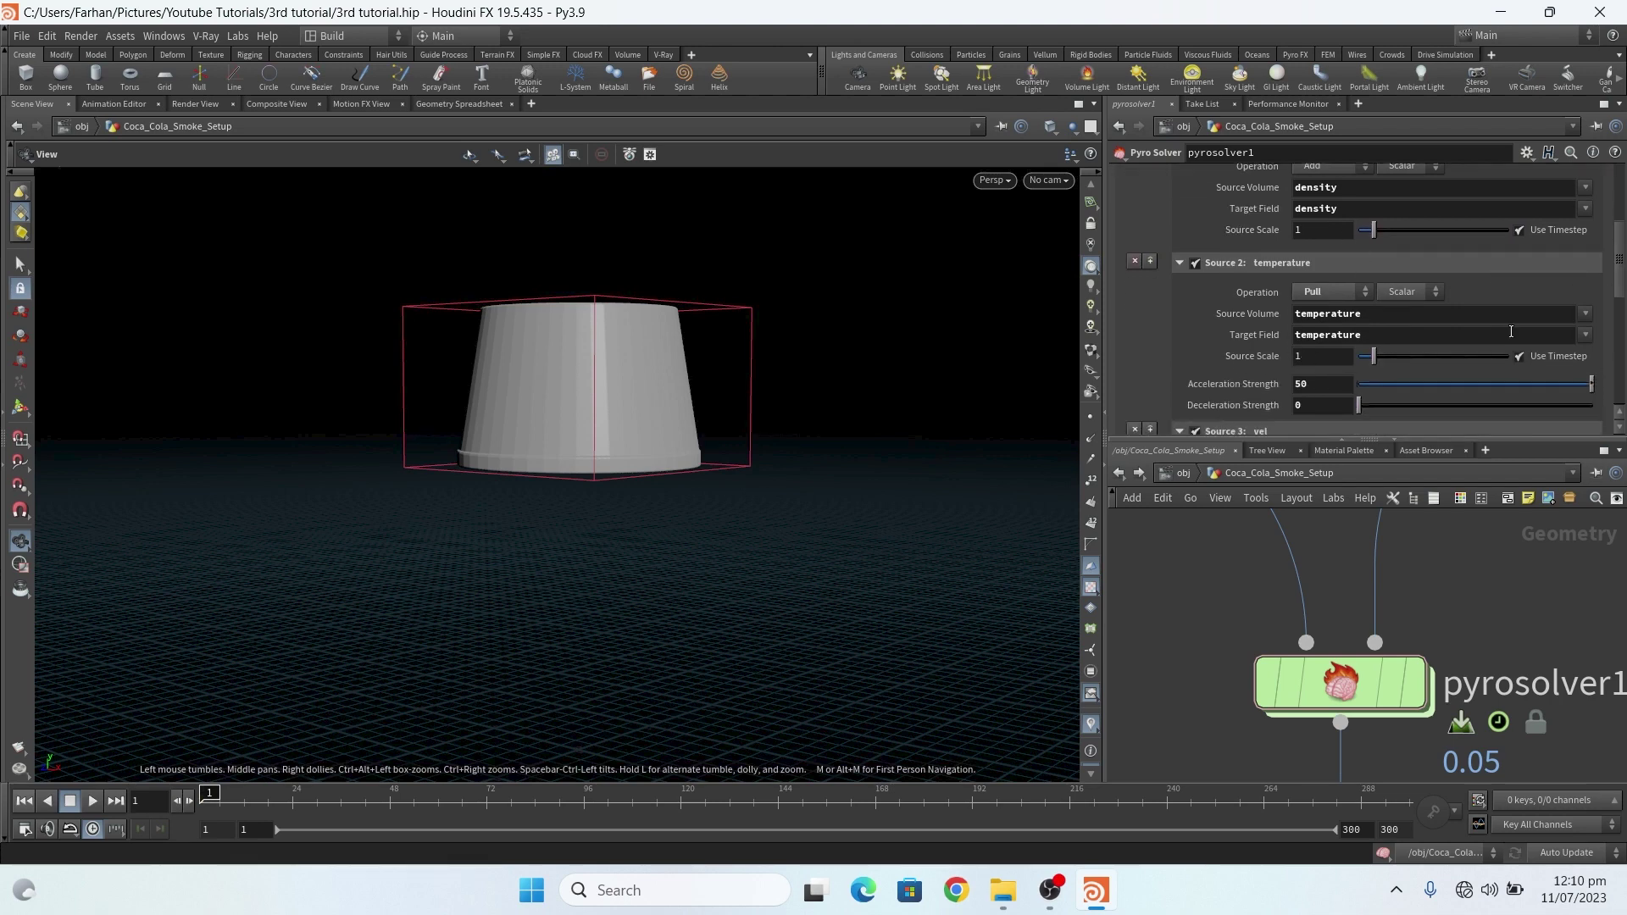
pyautogui.moveTo(1618, 255); pyautogui.dragTo(1617, 311)
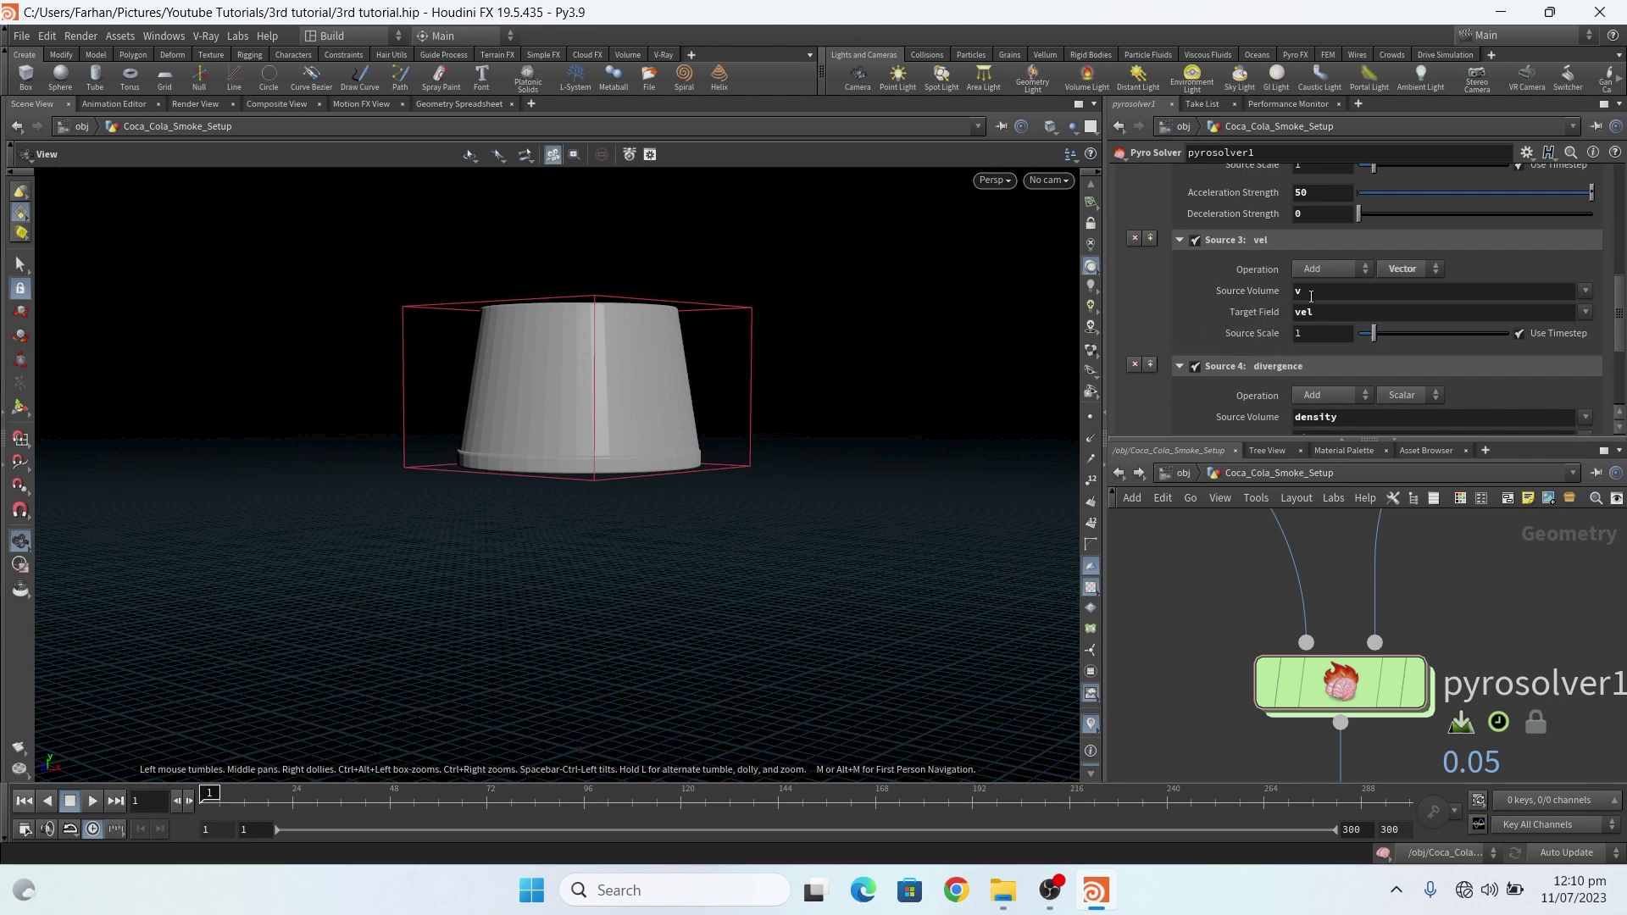
pyautogui.scroll(-3, 1622, 292)
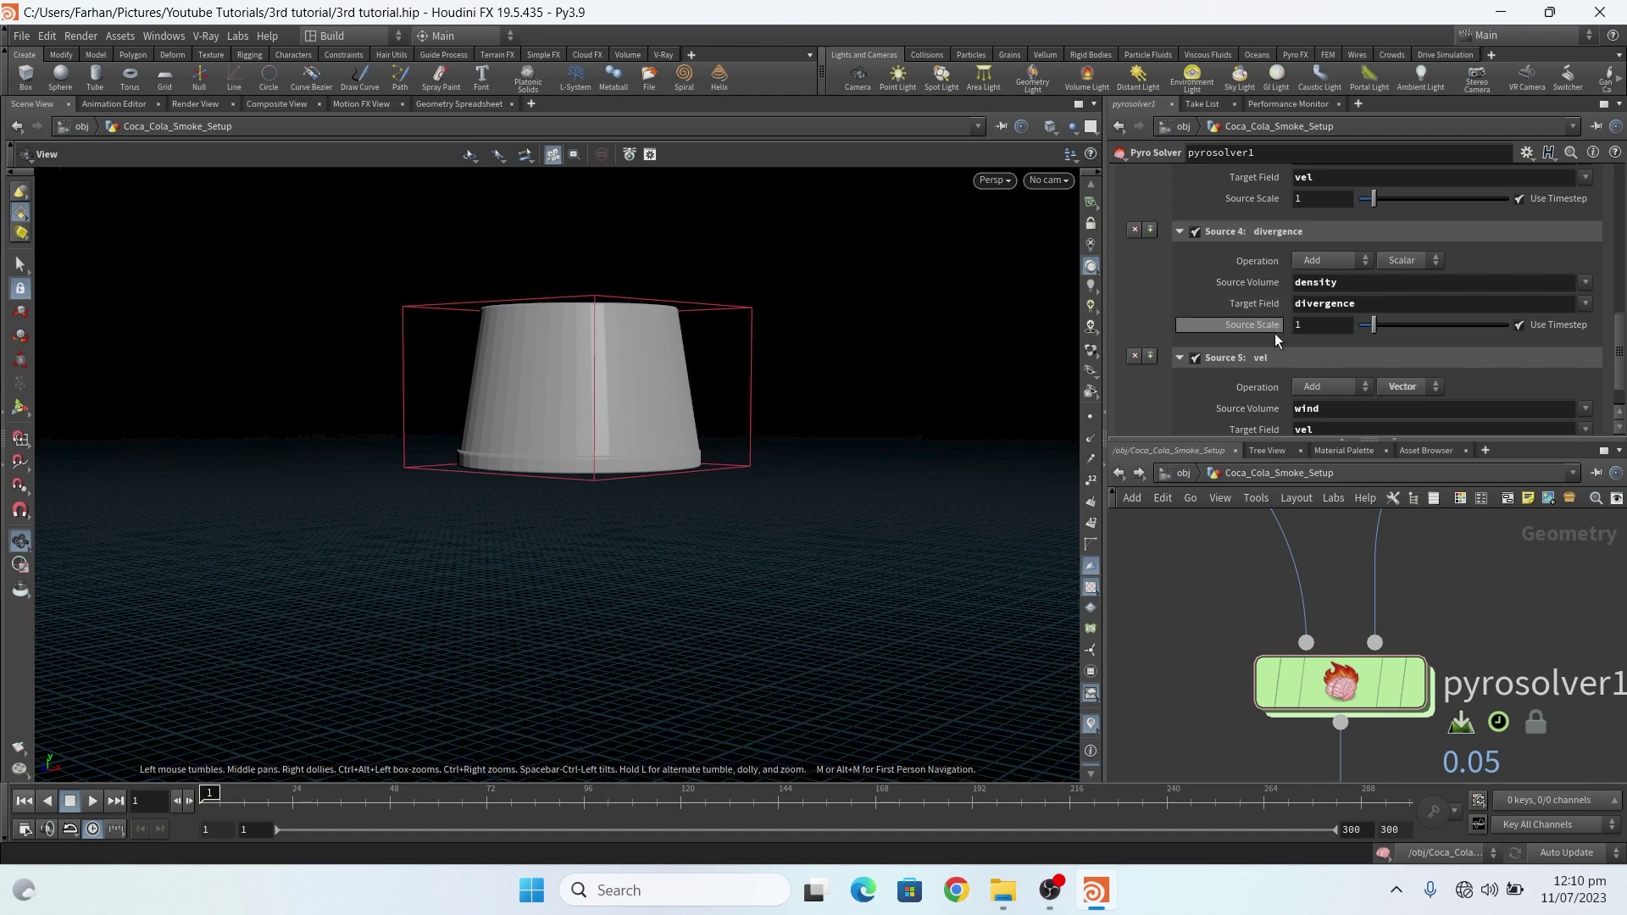
pyautogui.scroll(-1, 1237, 358)
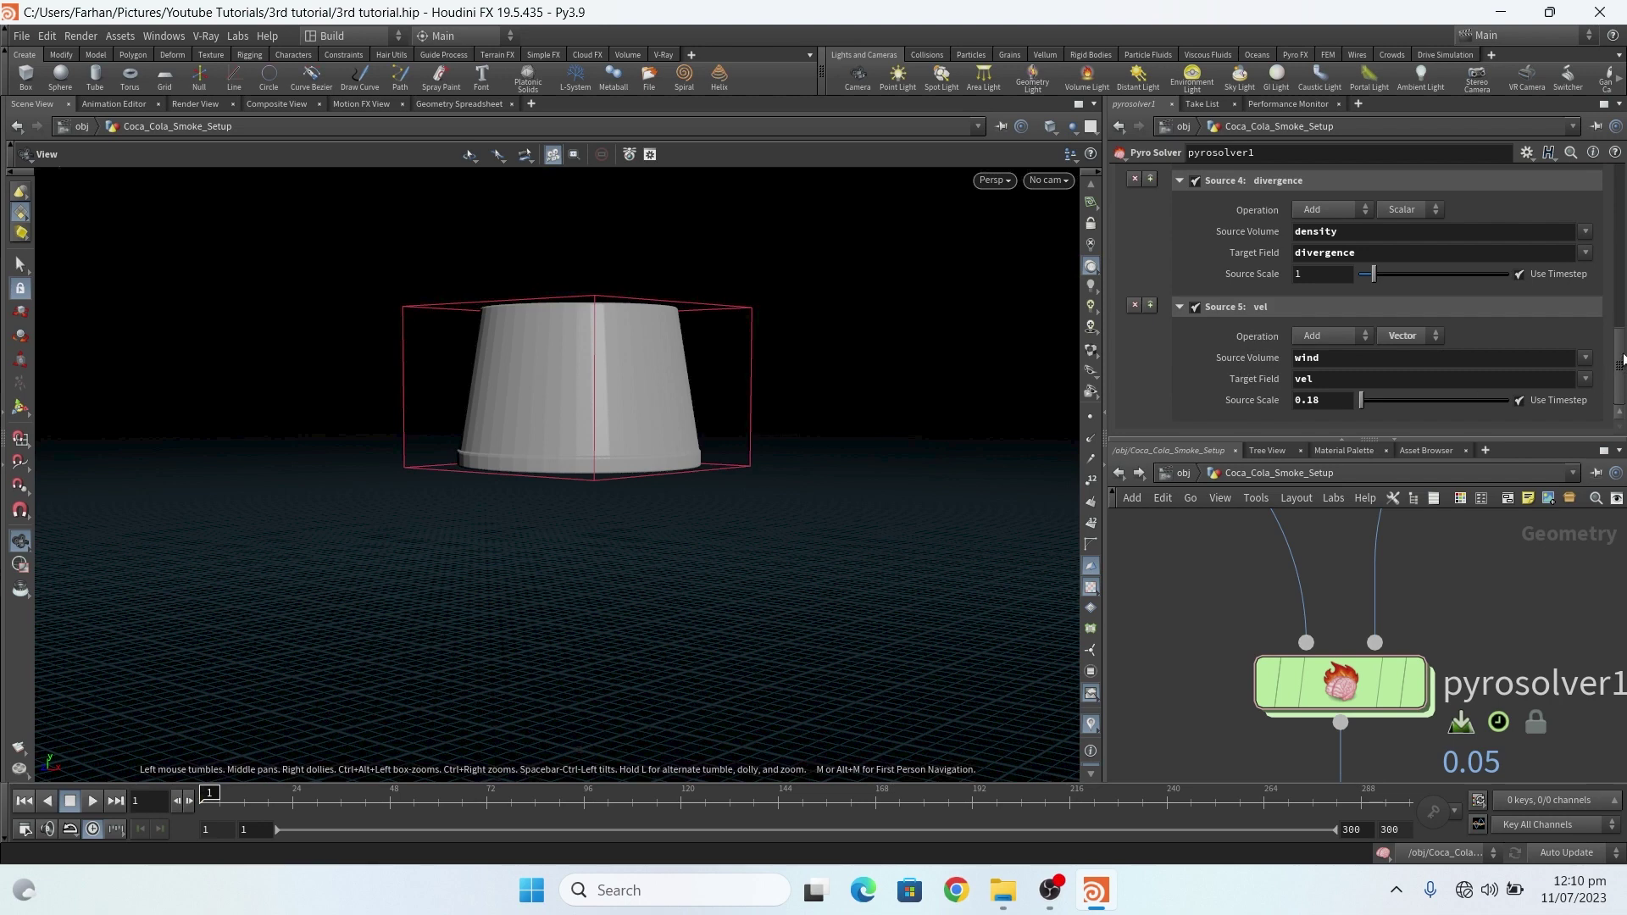
pyautogui.moveTo(1622, 363); pyautogui.dragTo(1624, 182)
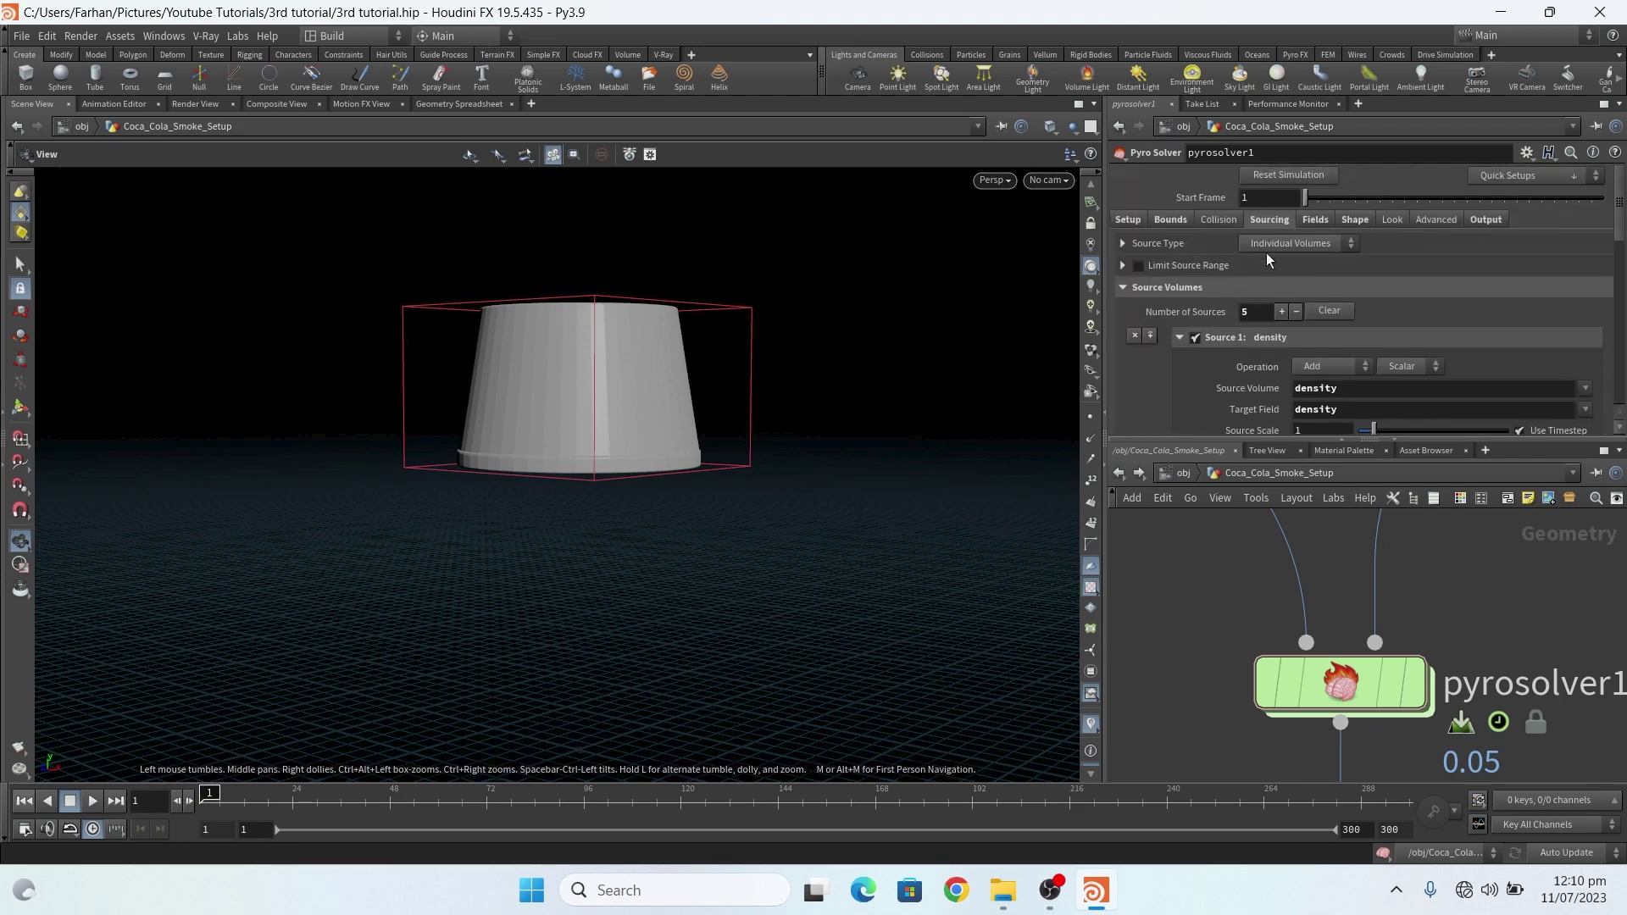
# On the Fields tab, expand Density dissipation showing dissipation 0.01 and clamp below 0.005.
pyautogui.click(1313, 219)
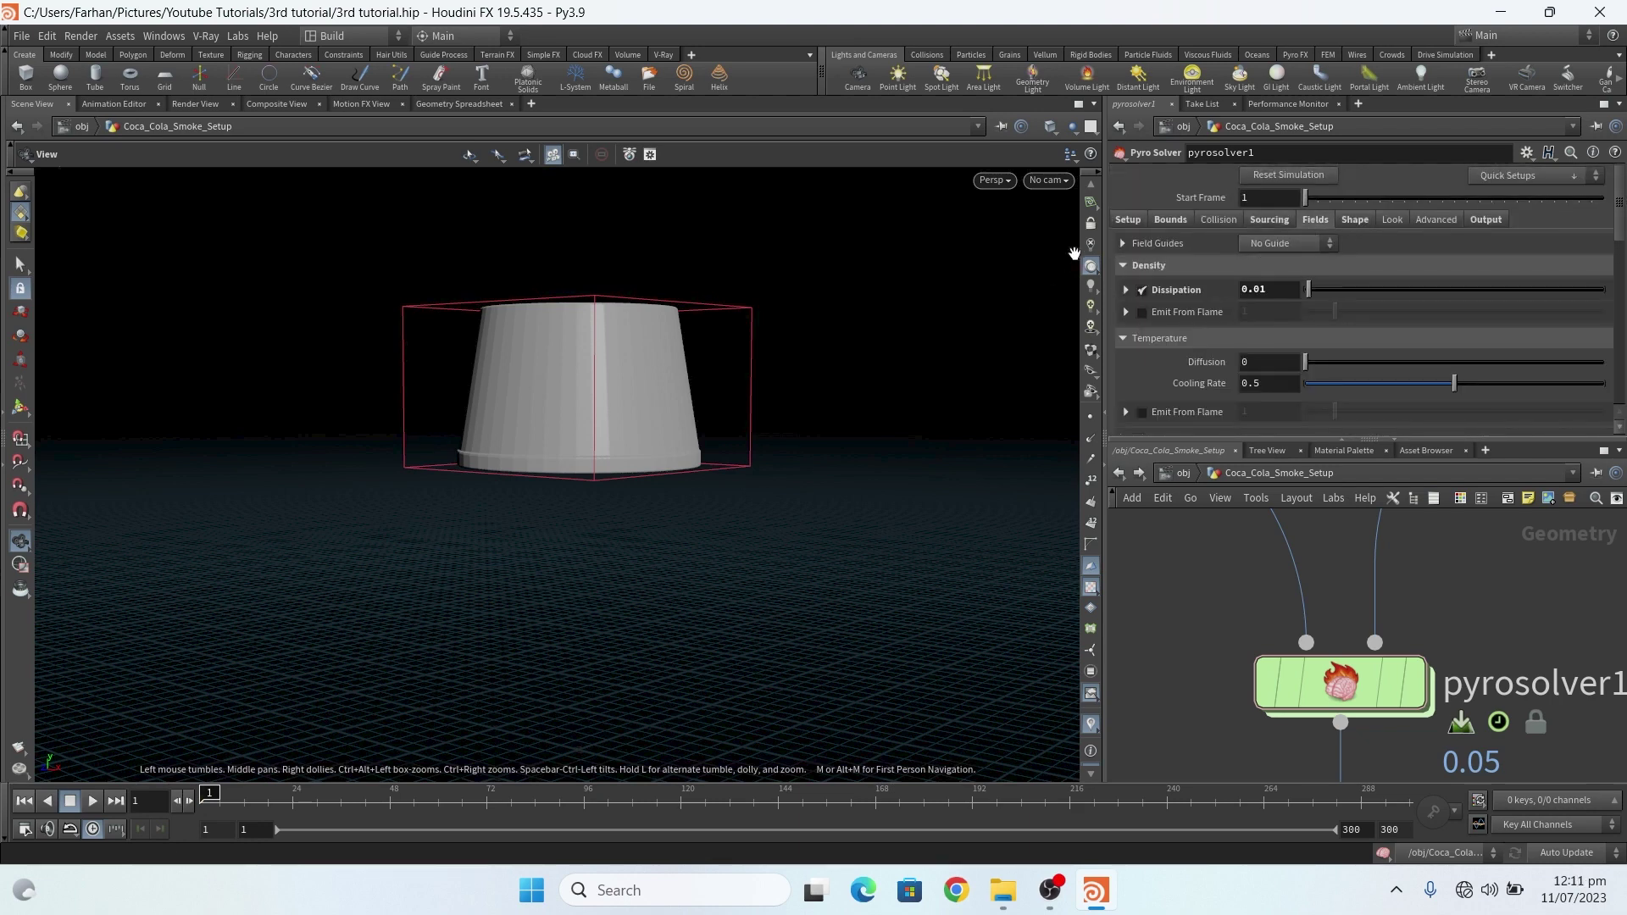
pyautogui.click(1123, 266)
pyautogui.click(1126, 270)
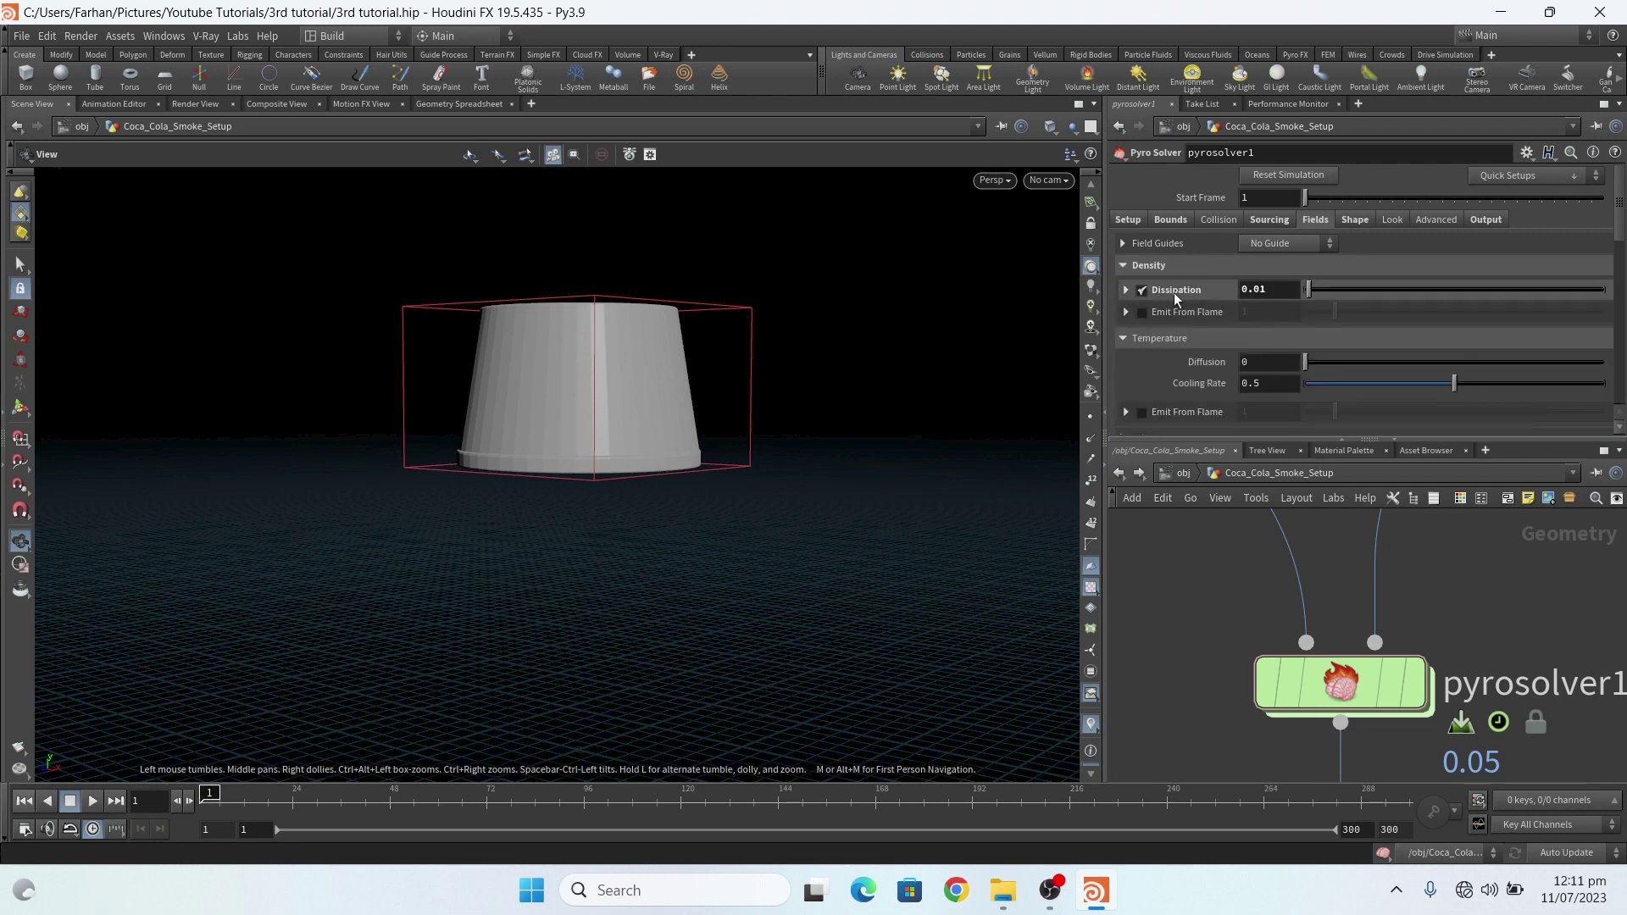
pyautogui.click(1126, 290)
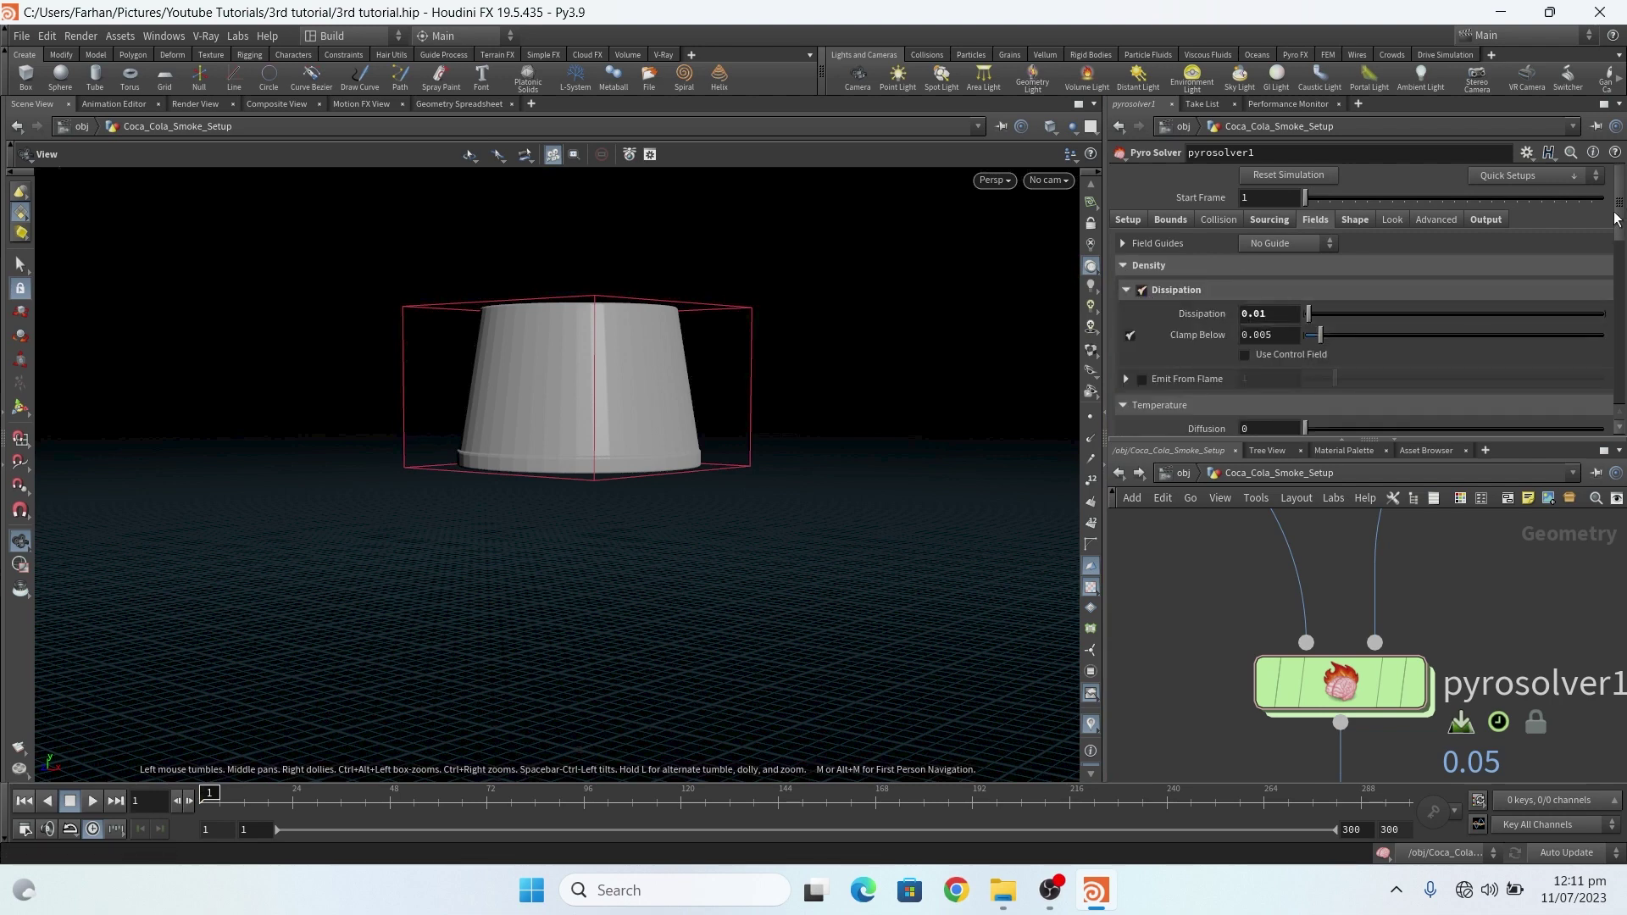
pyautogui.scroll(-1, 1213, 256)
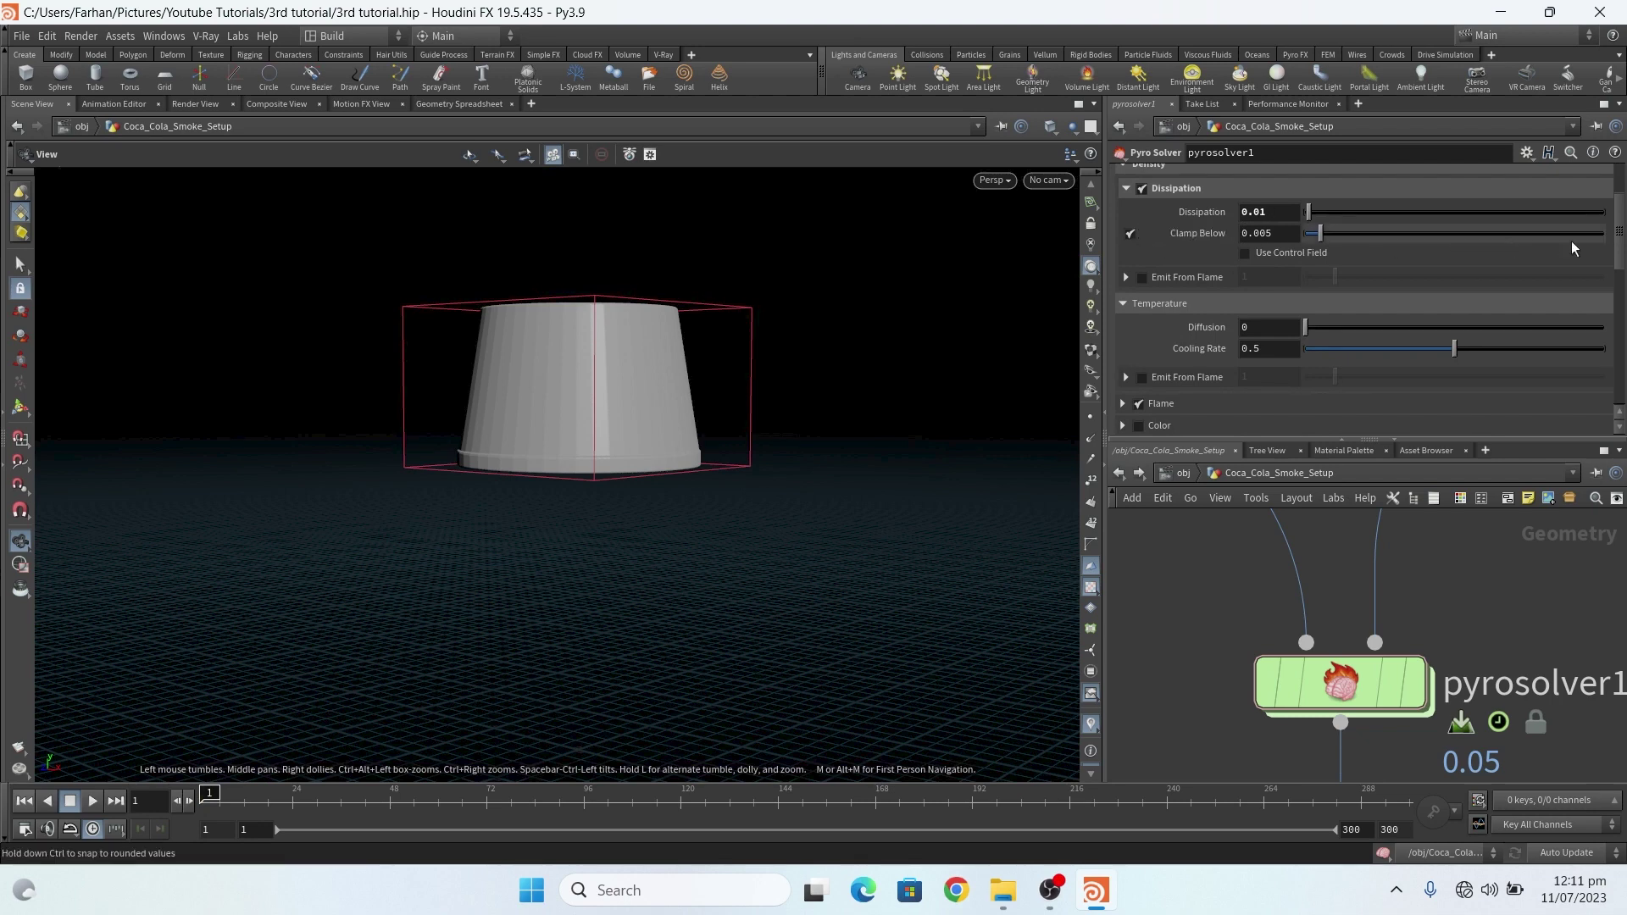
pyautogui.scroll(-1, 1617, 235)
pyautogui.scroll(-1, 1617, 238)
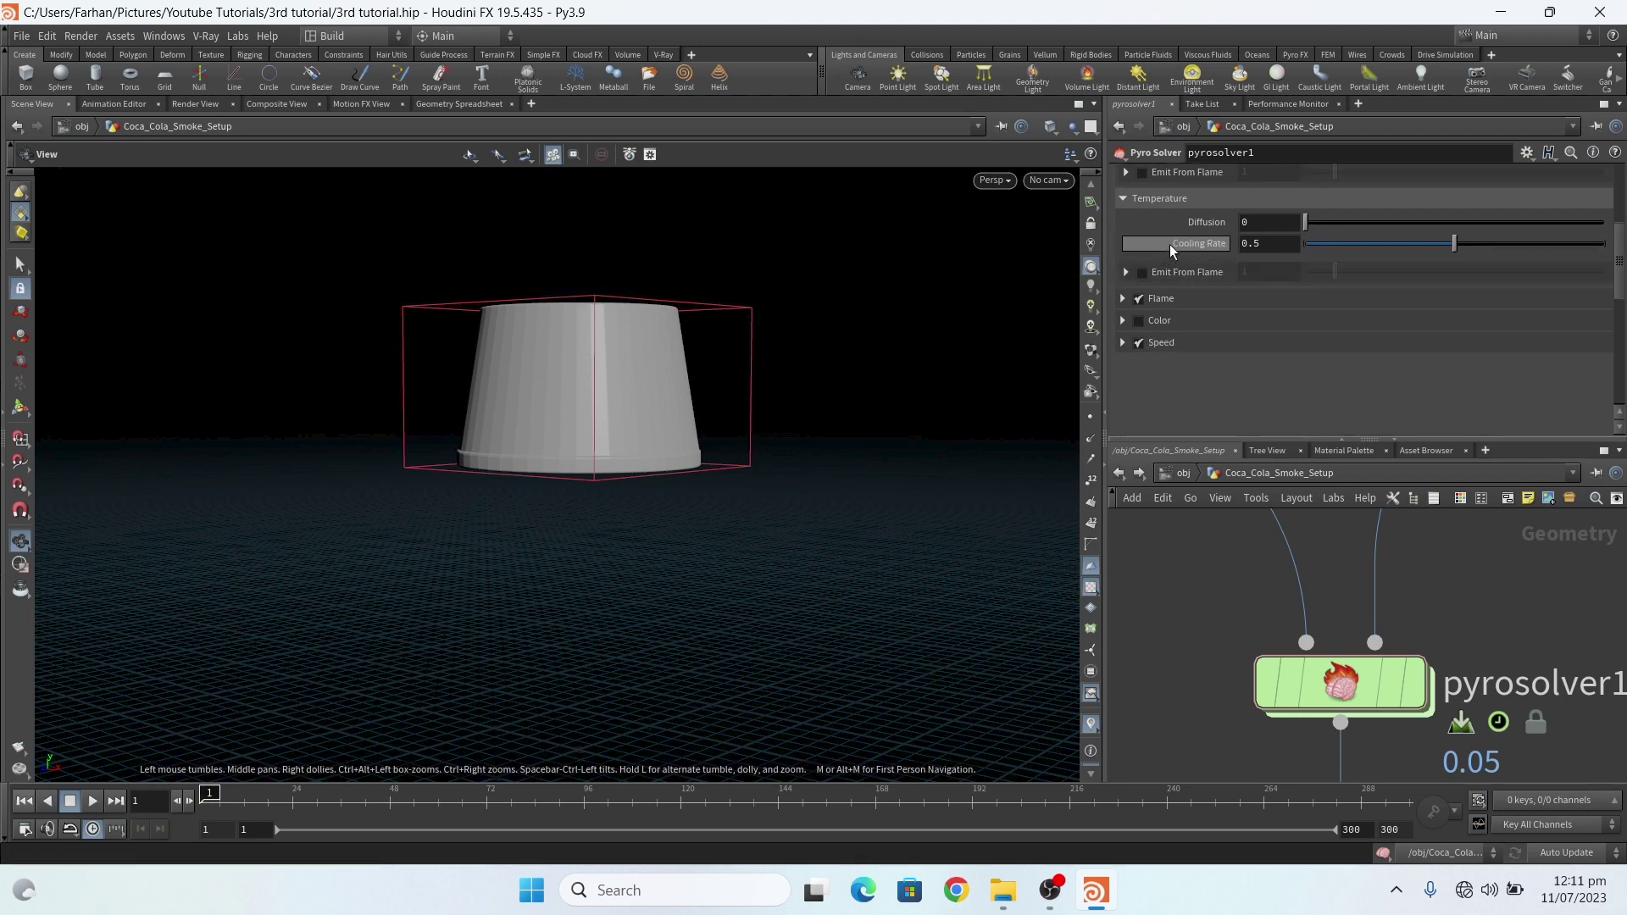
# Expand the Flame folder to check lifespan 2, then collapse it again.
pyautogui.click(1127, 301)
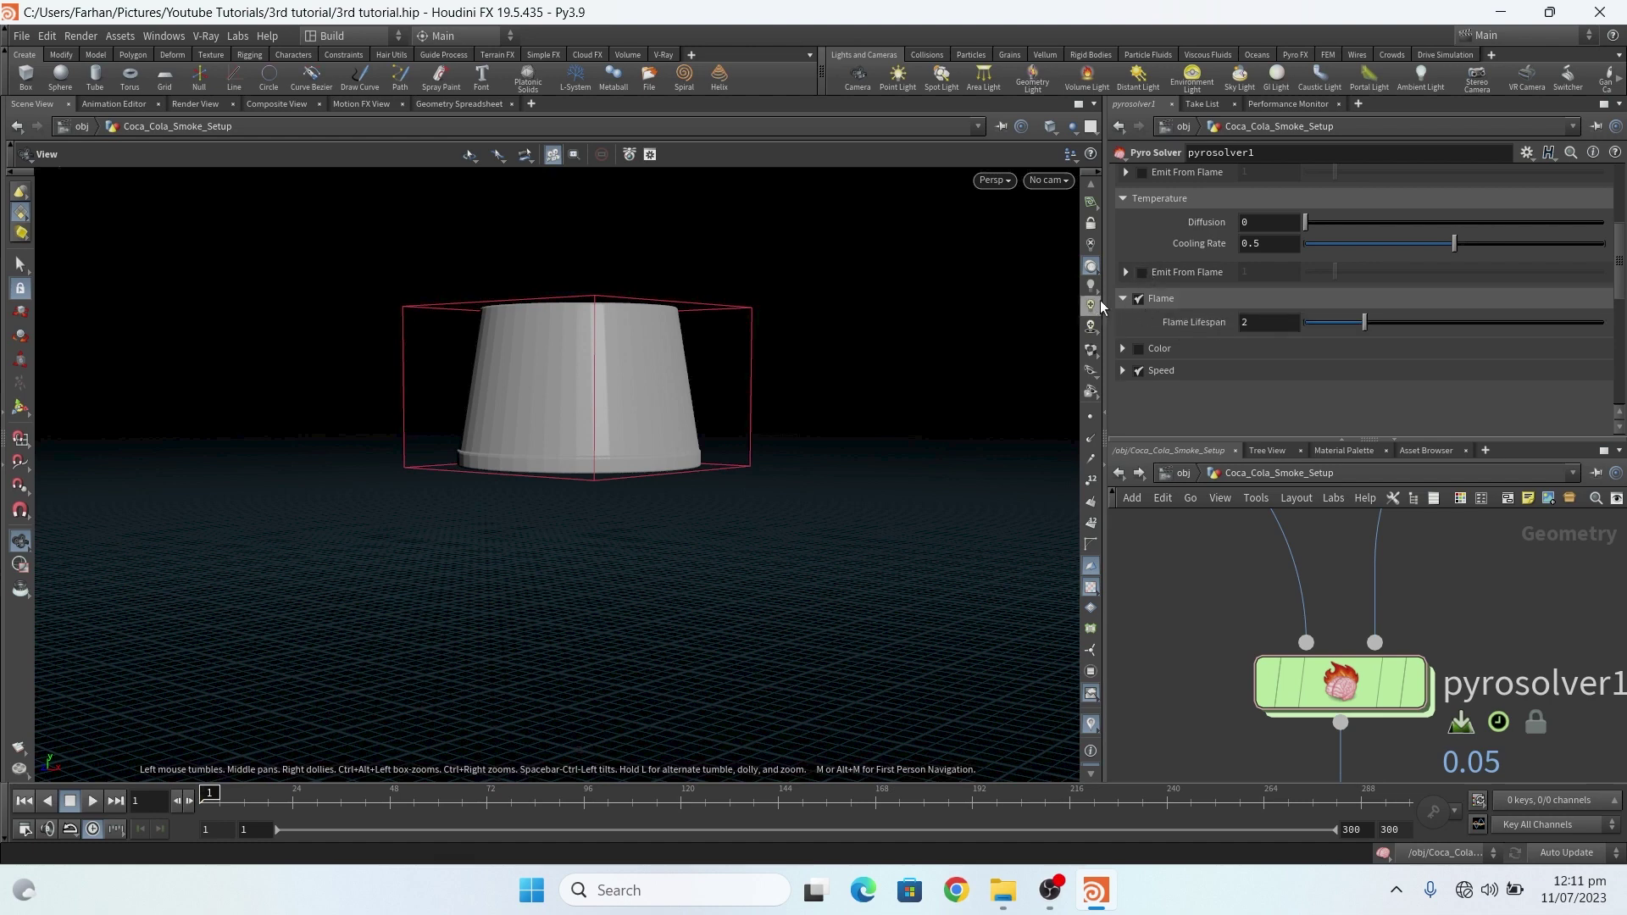
pyautogui.click(1222, 298)
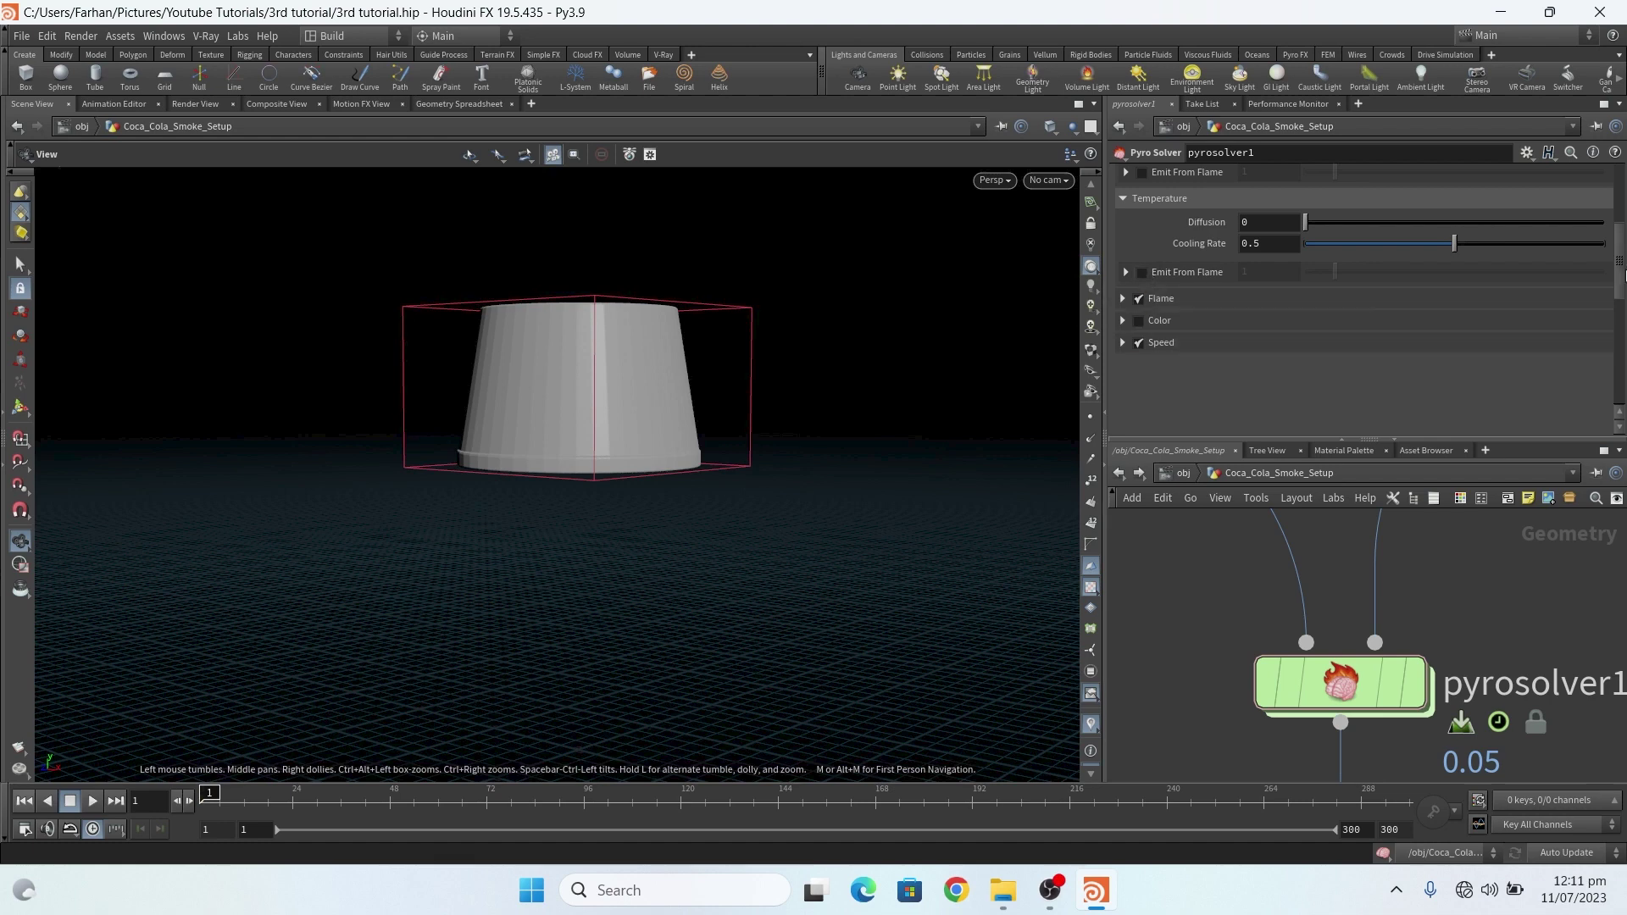
pyautogui.scroll(1, 1625, 275)
pyautogui.scroll(-1, 1173, 332)
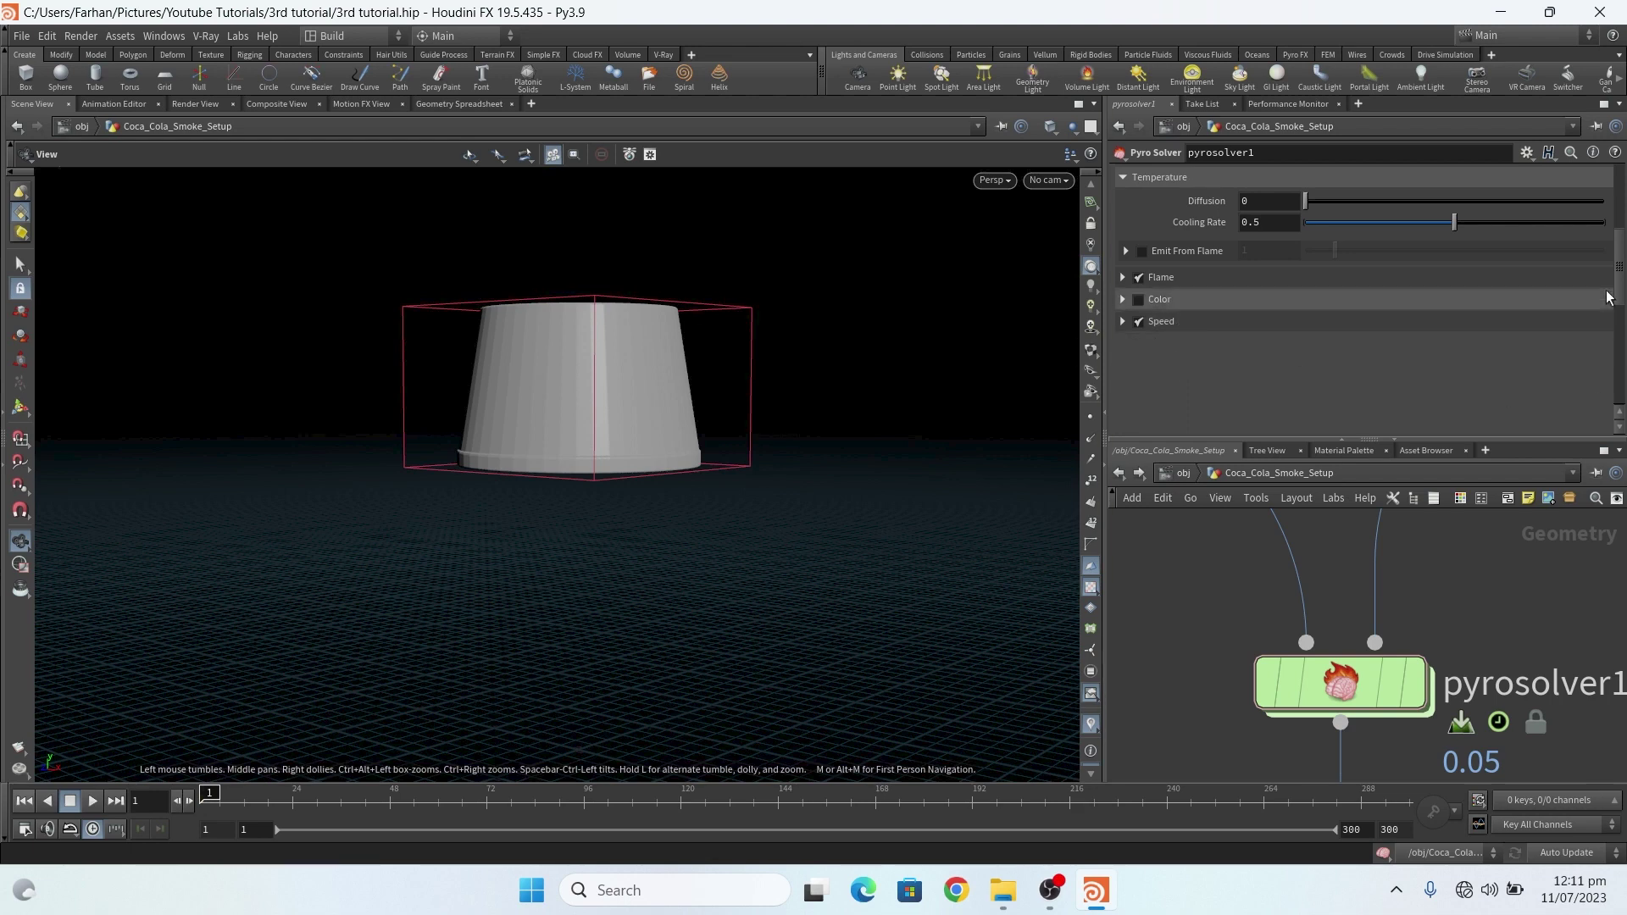
pyautogui.scroll(3, 1271, 271)
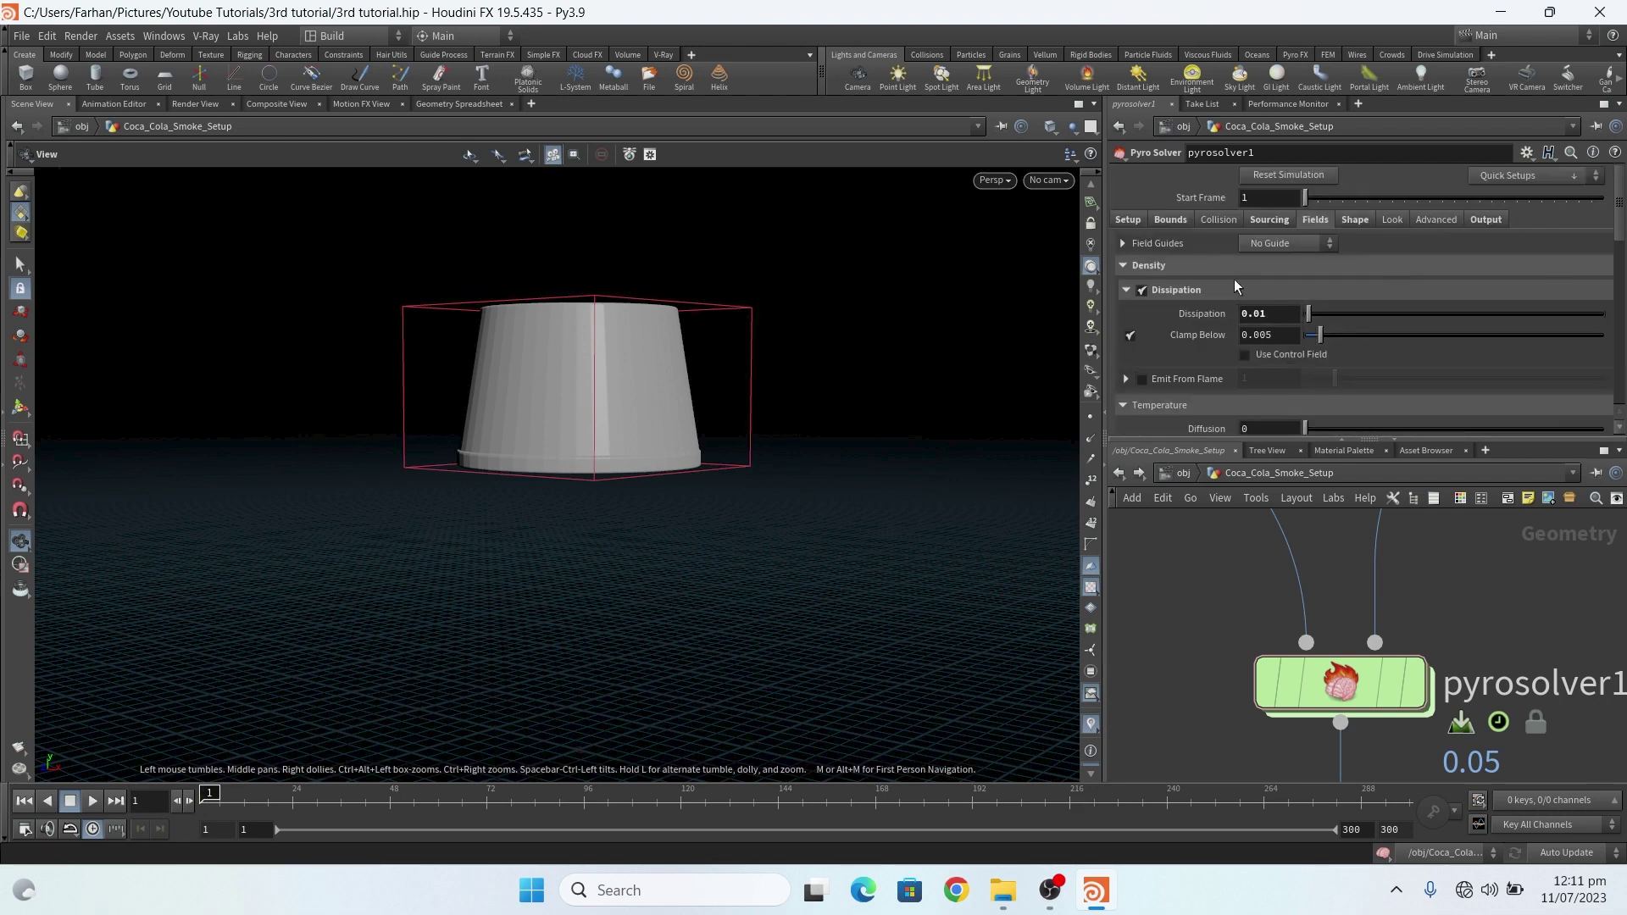
# Open the Shape tab and expand the Buoyancy and Wind settings.
pyautogui.click(1356, 221)
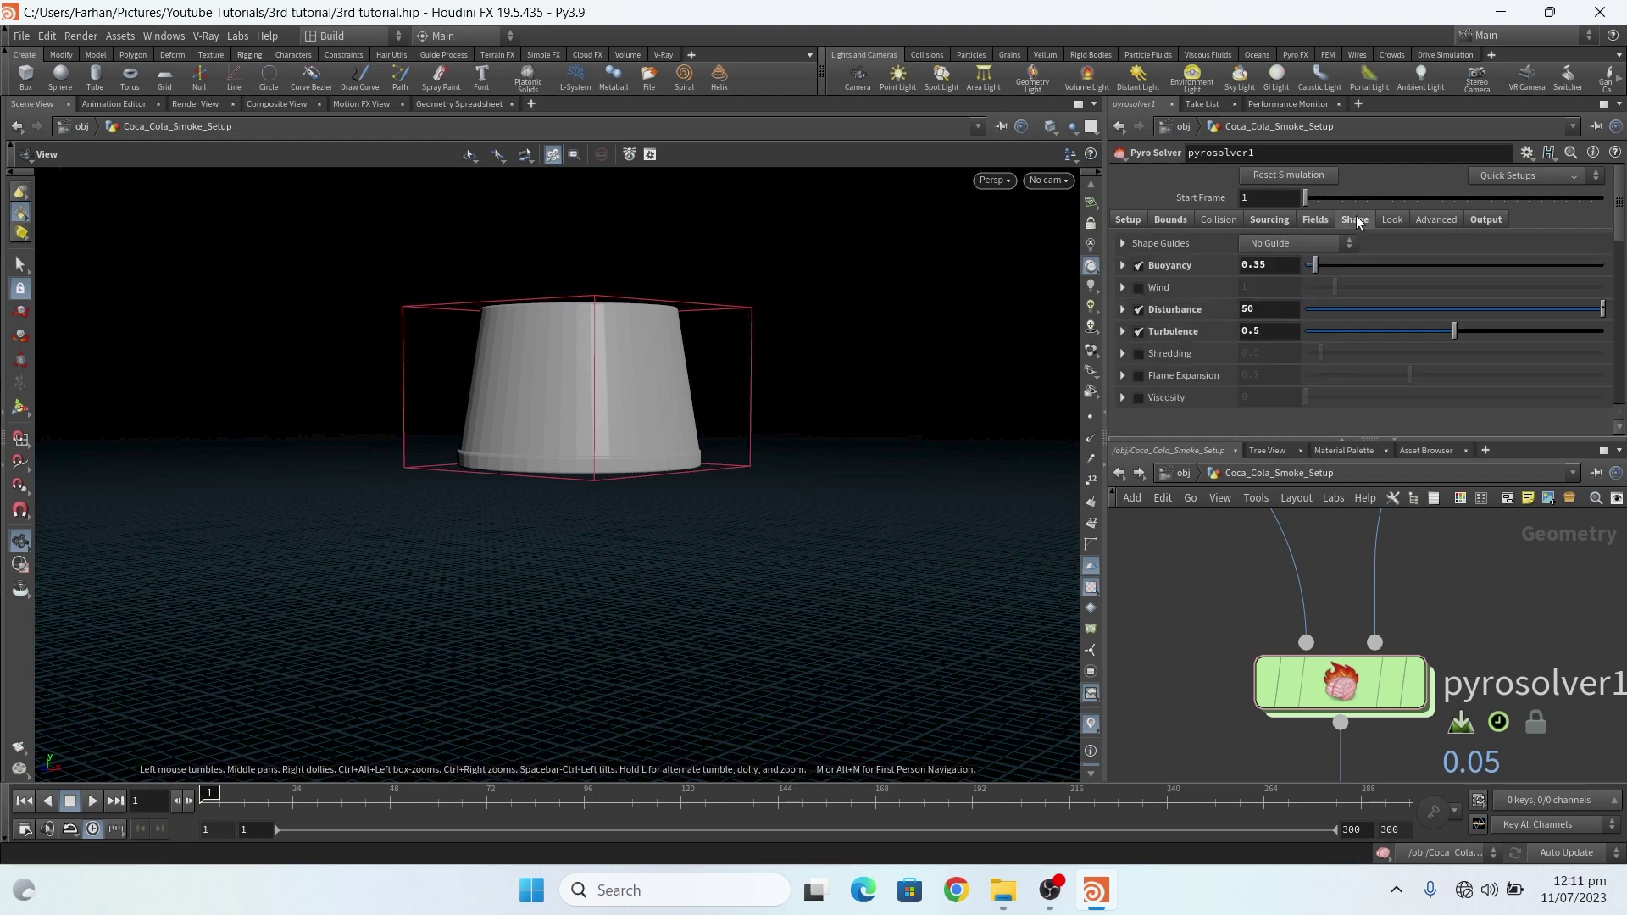
pyautogui.click(1124, 266)
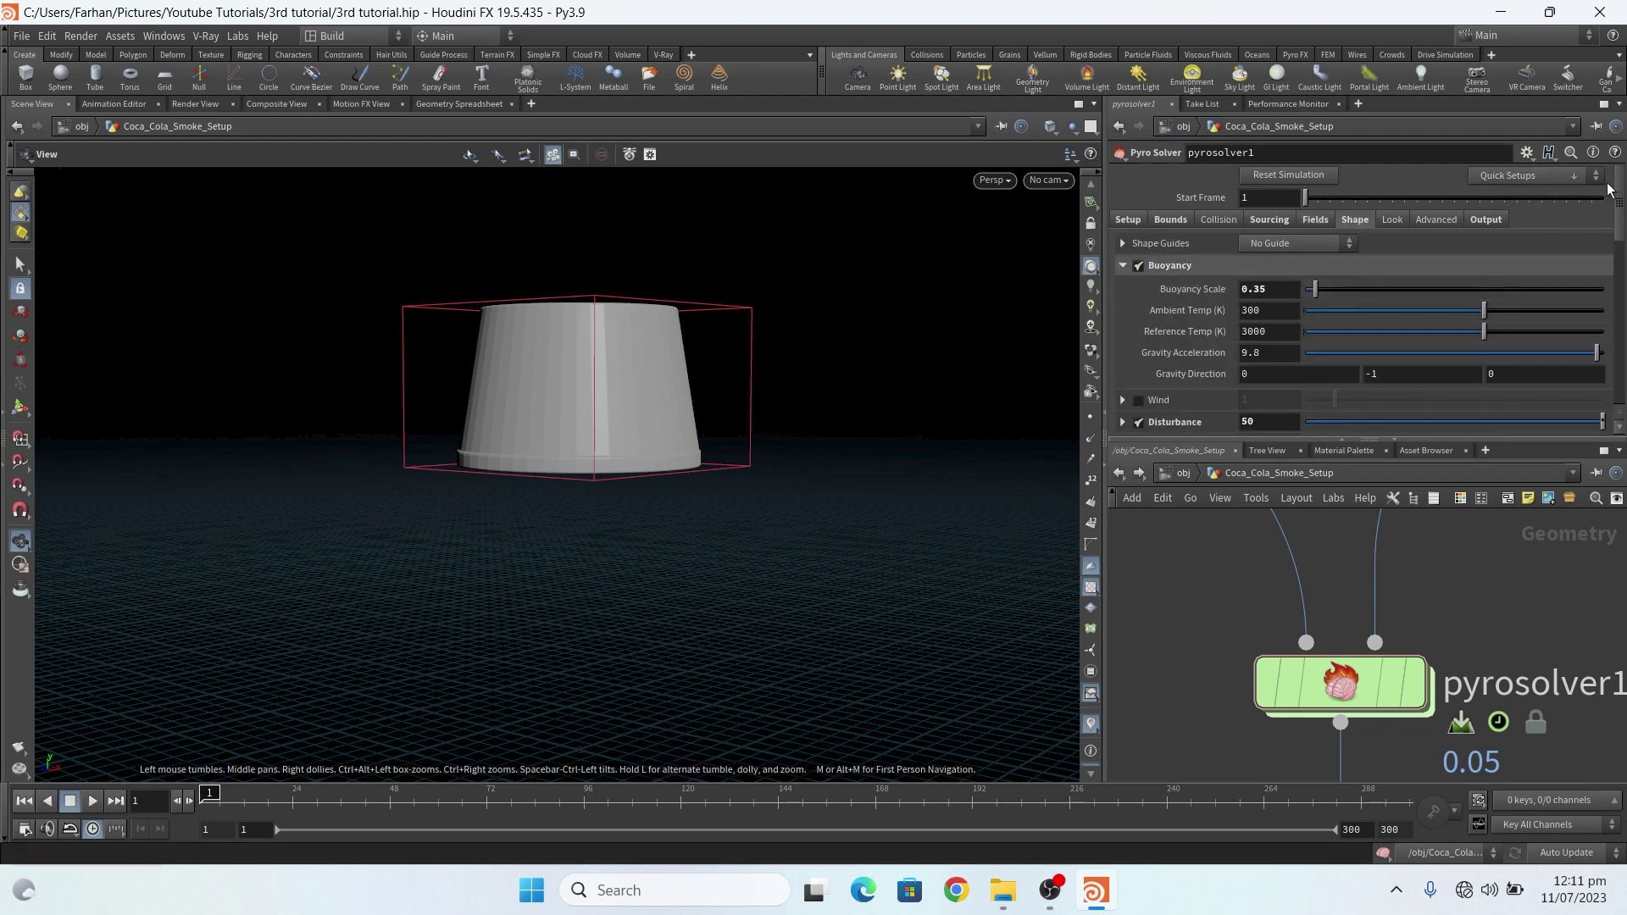
pyautogui.moveTo(1620, 191); pyautogui.dragTo(1622, 224)
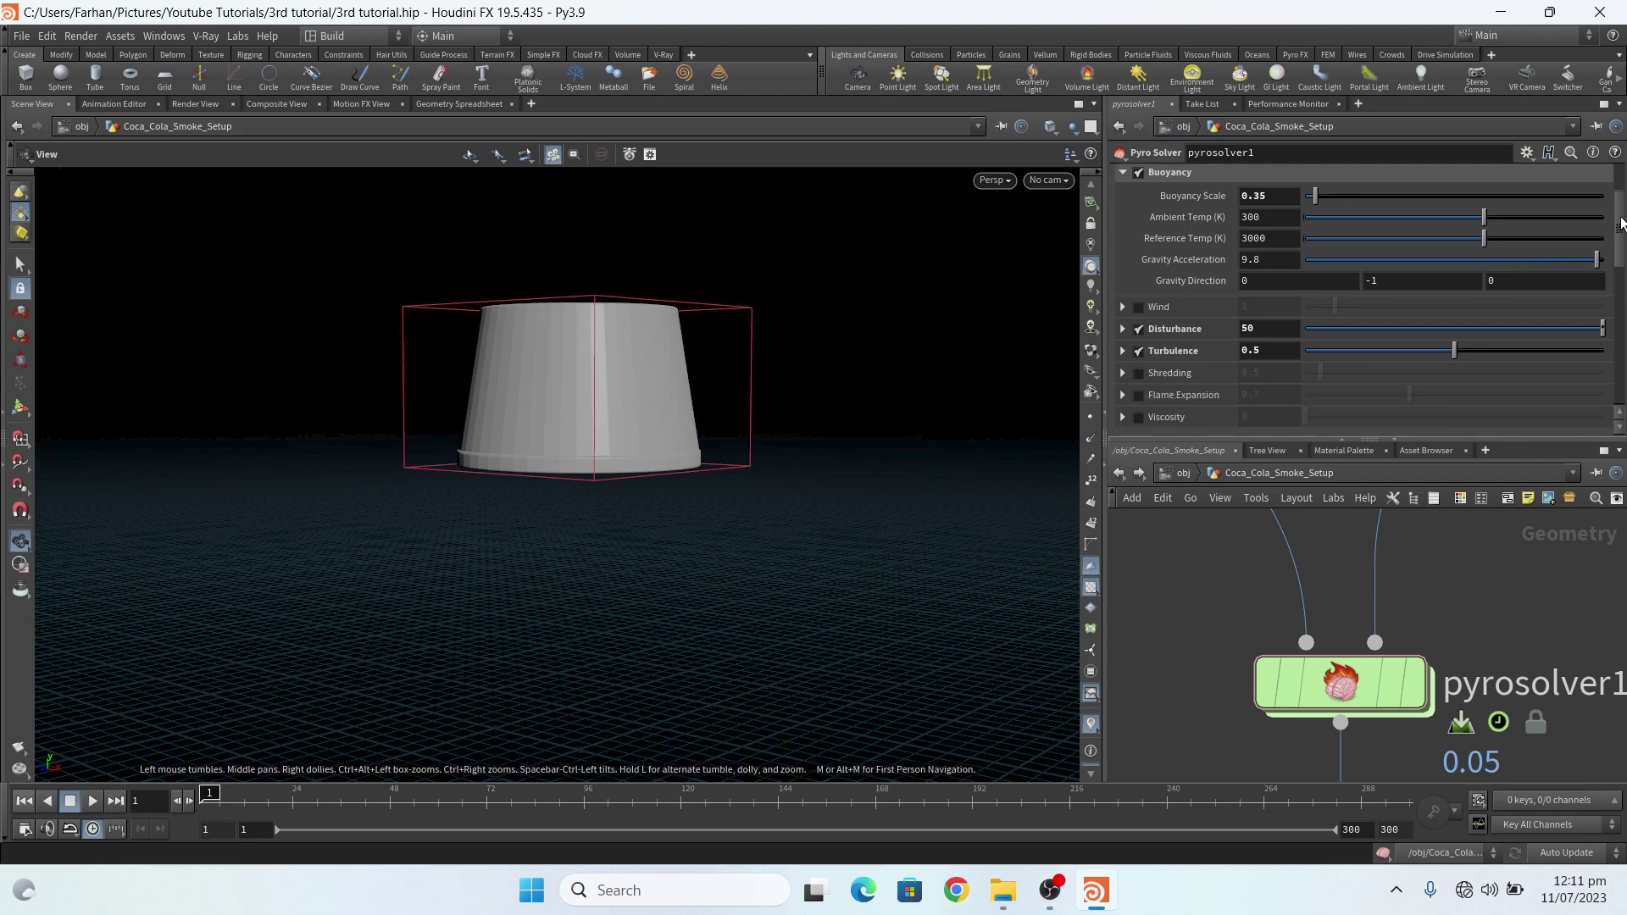
pyautogui.click(1122, 307)
pyautogui.scroll(-3, 1127, 279)
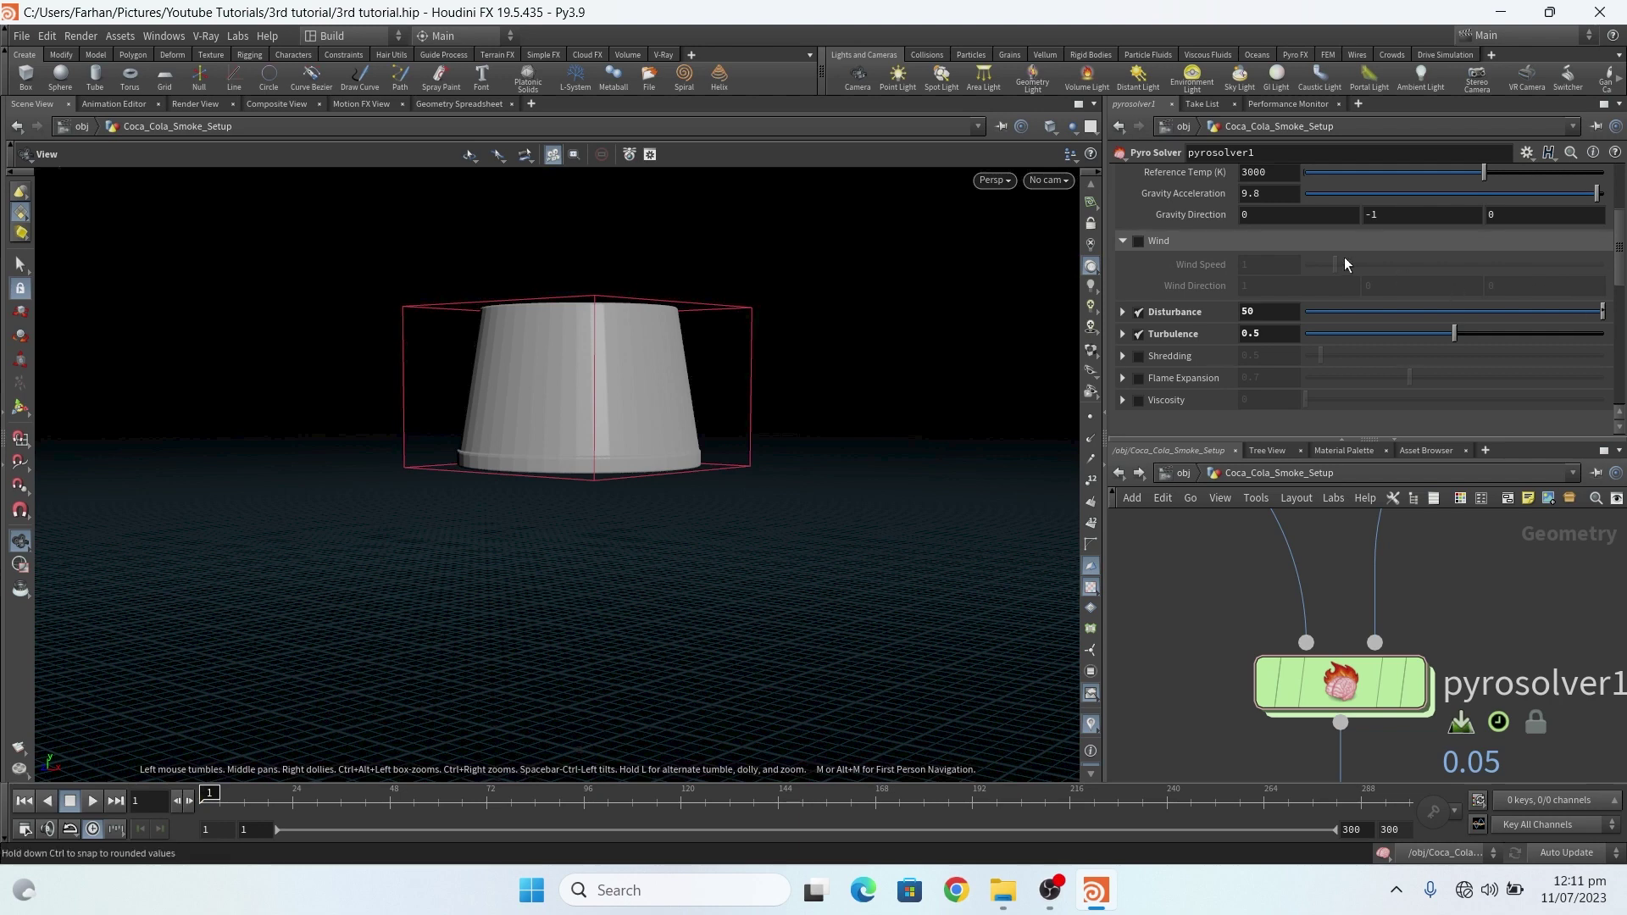
# Expand Disturbance and edit its Control Range minimum value.
pyautogui.click(1123, 313)
pyautogui.scroll(-3, 1197, 305)
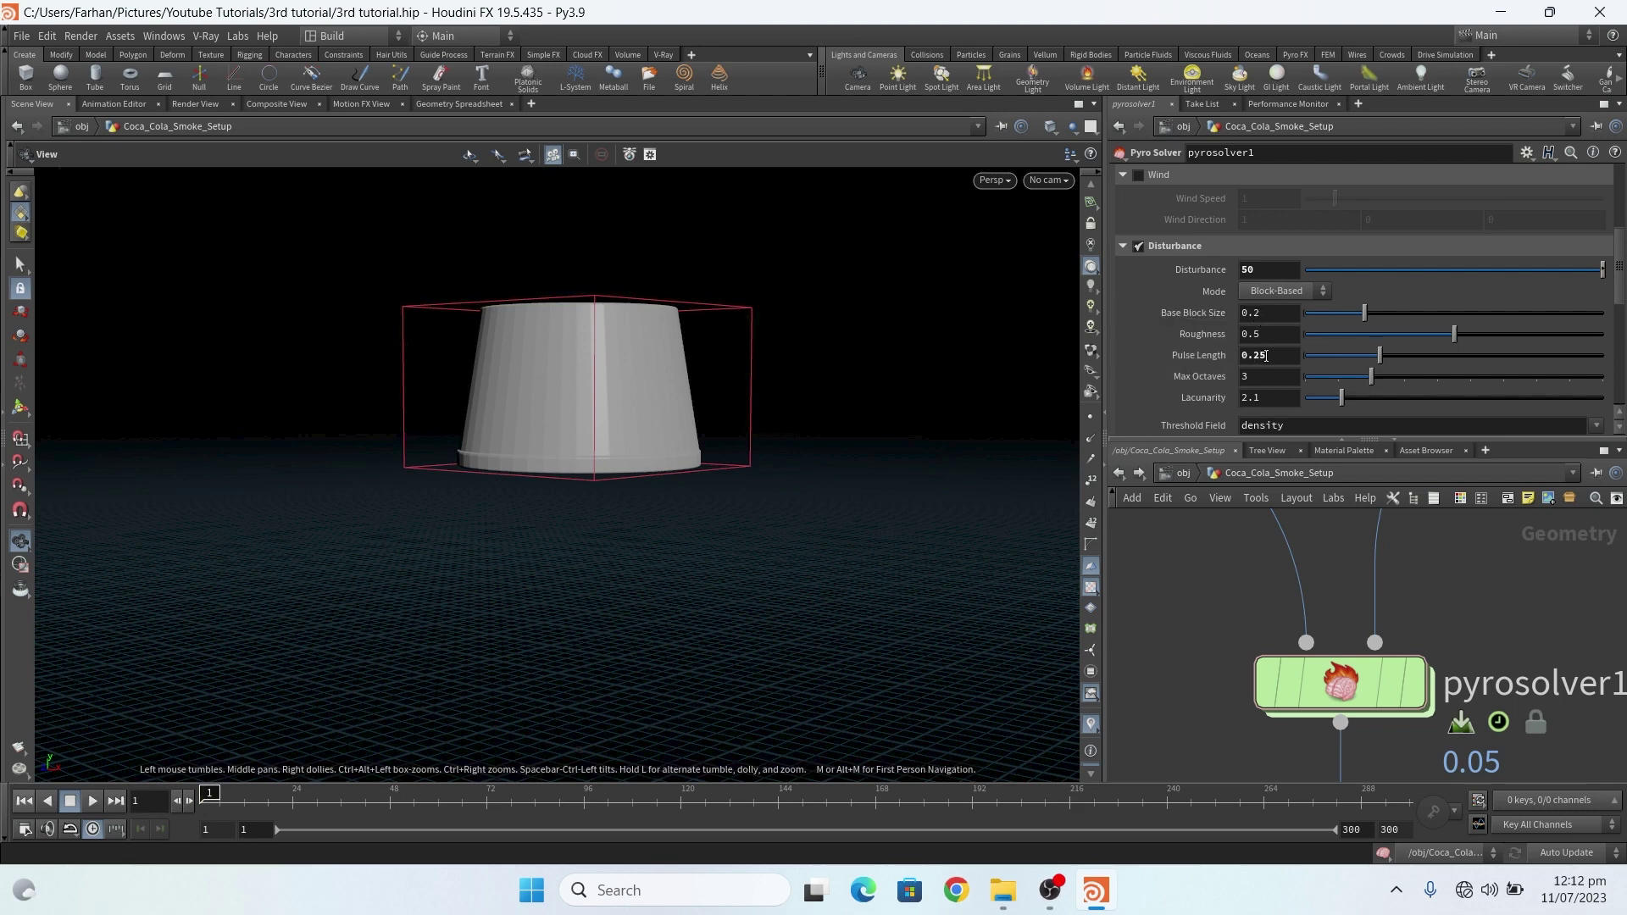
pyautogui.scroll(-2, 1229, 354)
pyautogui.scroll(-2, 1157, 349)
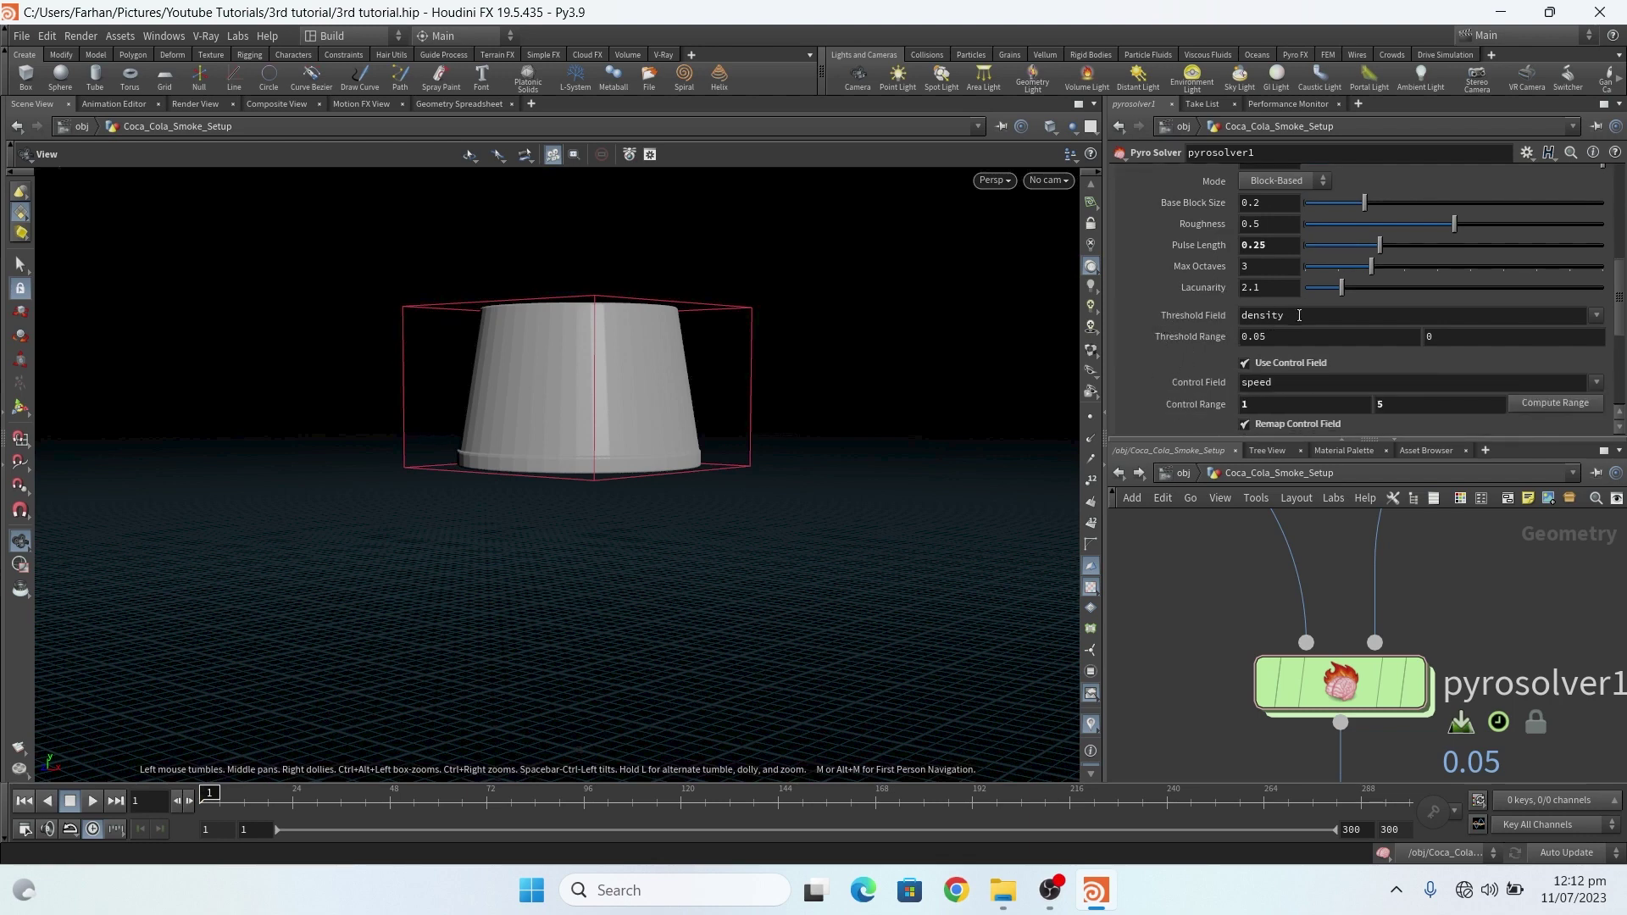
pyautogui.moveTo(1621, 289); pyautogui.dragTo(1621, 311)
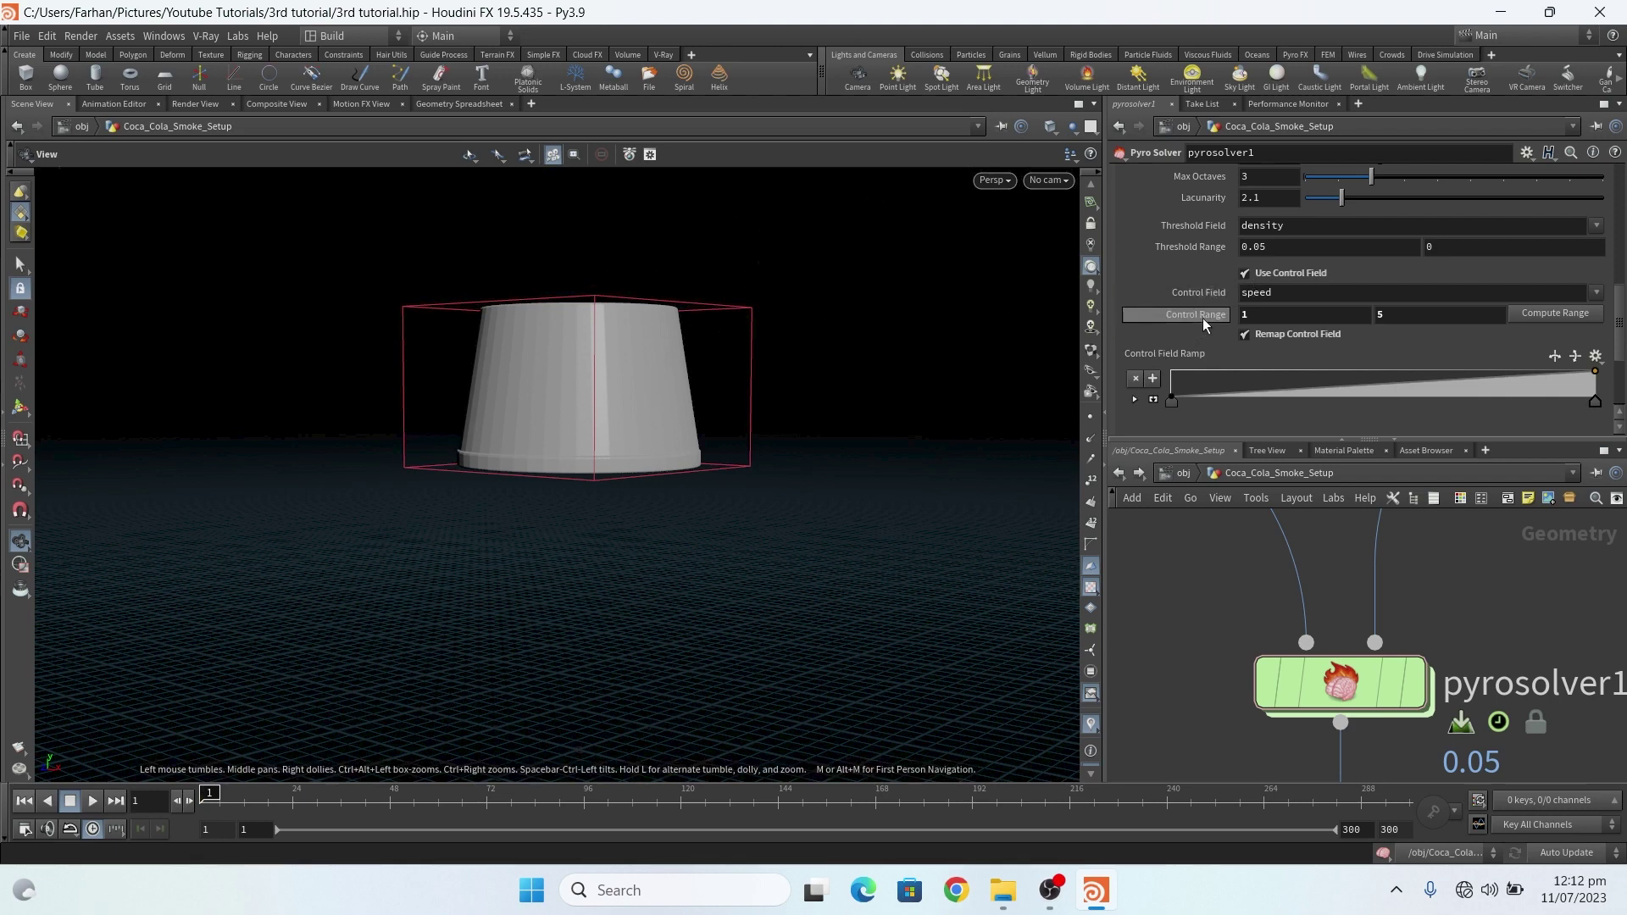
pyautogui.doubleClick(1244, 313)
pyautogui.press('BackSpace')
pyautogui.scroll(-4, 1618, 305)
# Enable and expand Turbulence, setting its Pulse Length to 0.25.
pyautogui.click(1134, 313)
pyautogui.click(1122, 314)
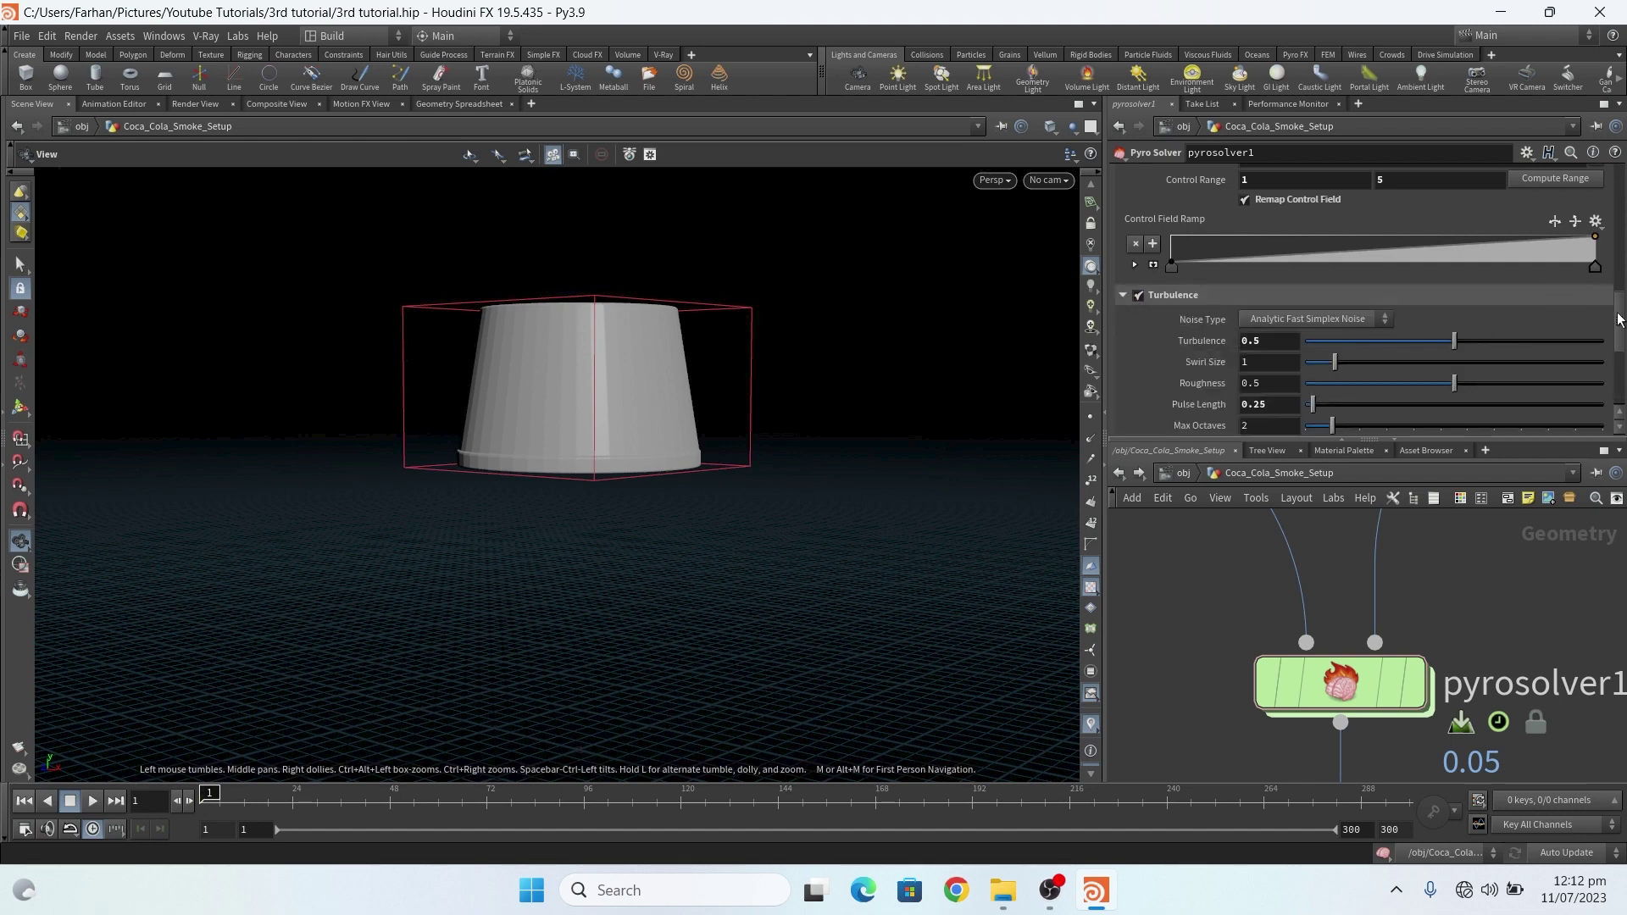
pyautogui.scroll(-2, 1620, 315)
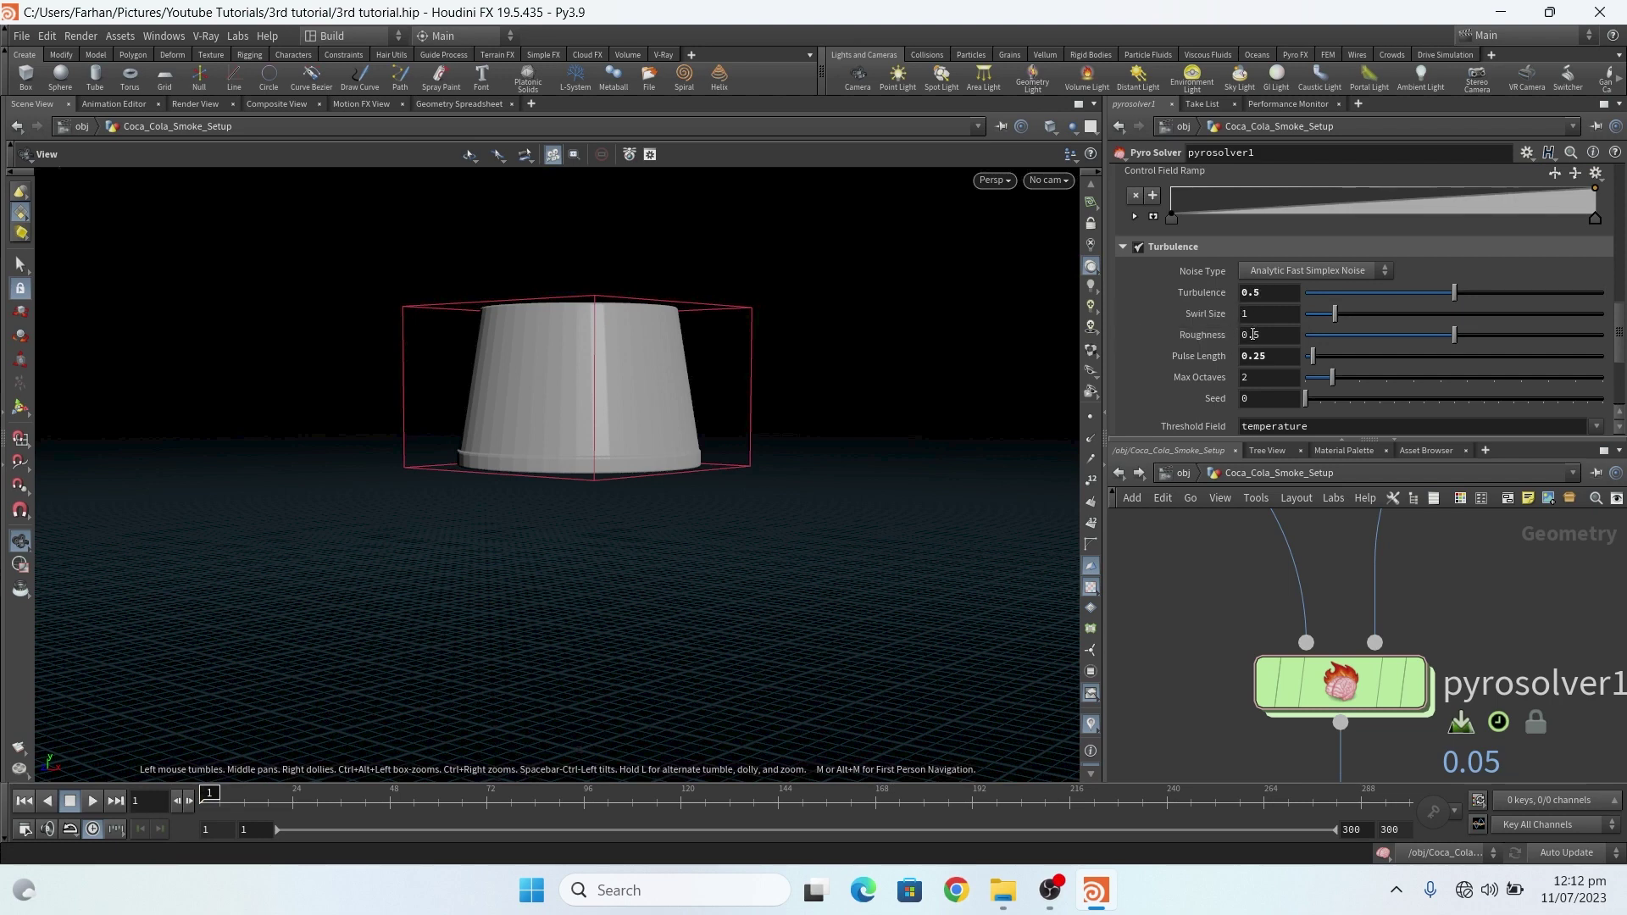
pyautogui.write('5')
pyautogui.scroll(-3, 1507, 359)
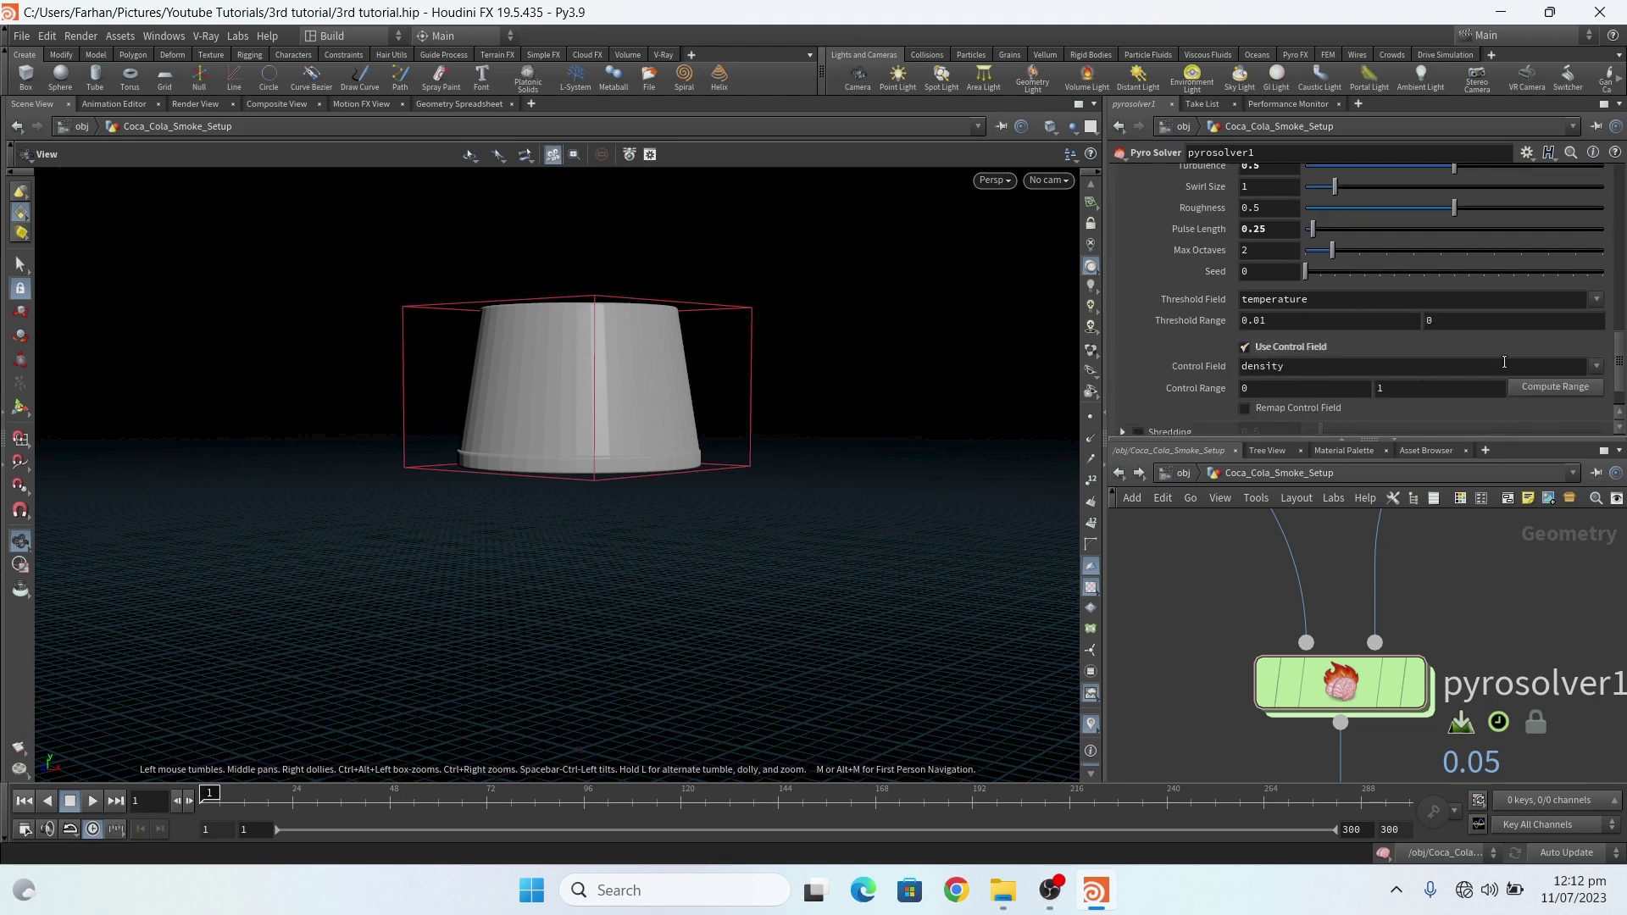
pyautogui.moveTo(1620, 356); pyautogui.dragTo(1620, 378)
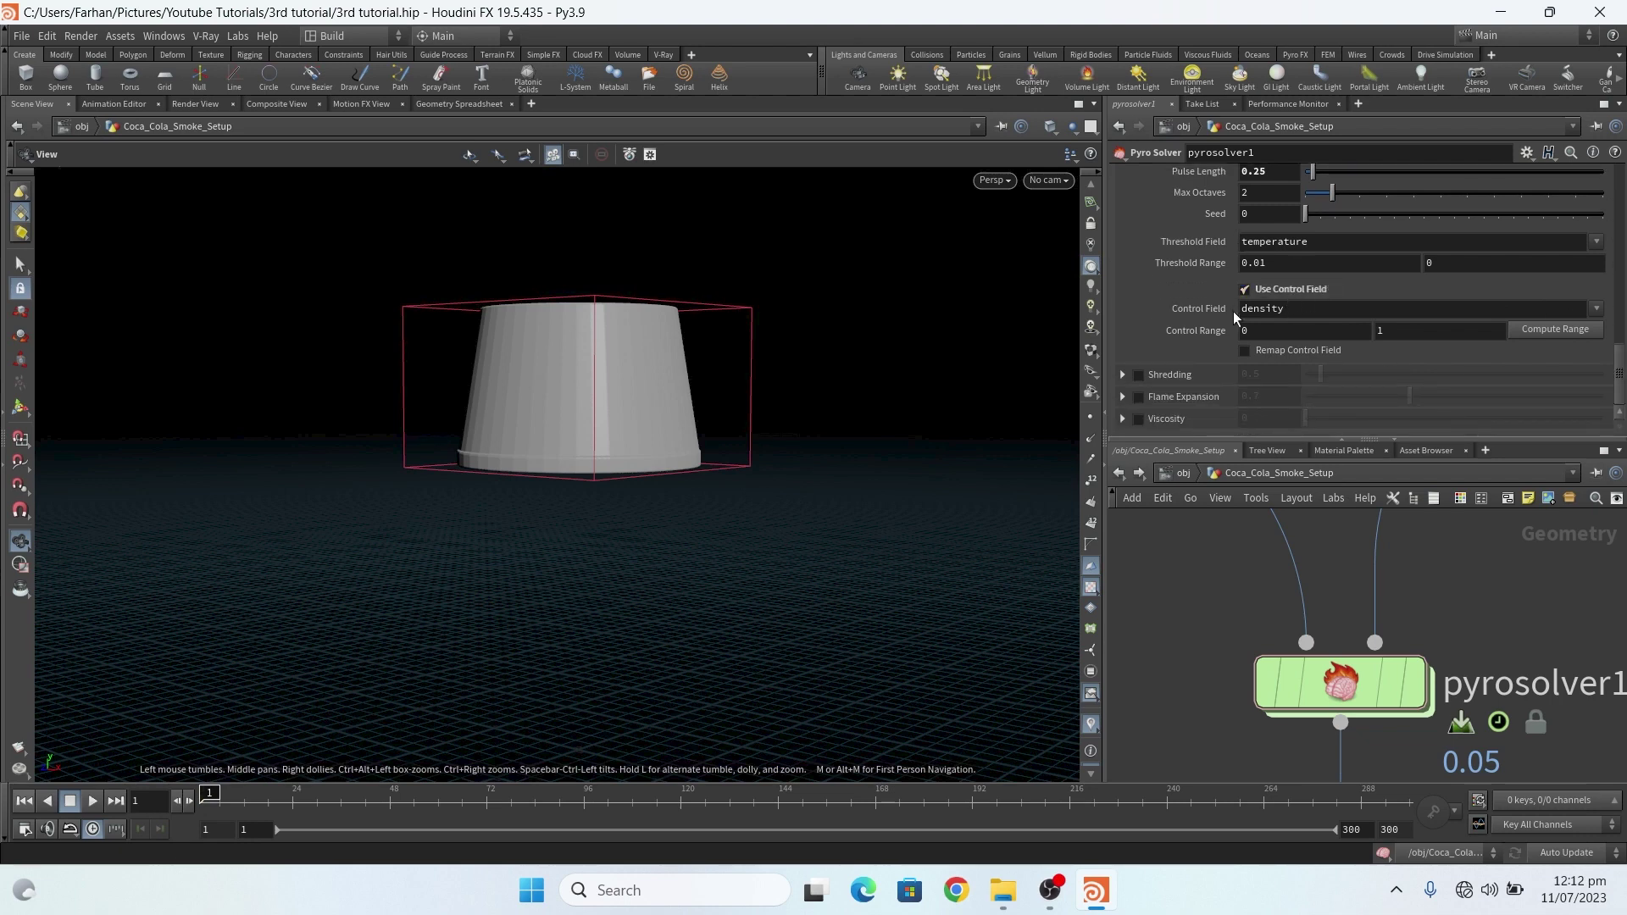
# Dive into pyrosolver1's FORCES network and inspect gasvortexconfinement1, including its advanced settings.
pyautogui.doubleClick(1341, 688)
pyautogui.scroll(5, 1281, 602)
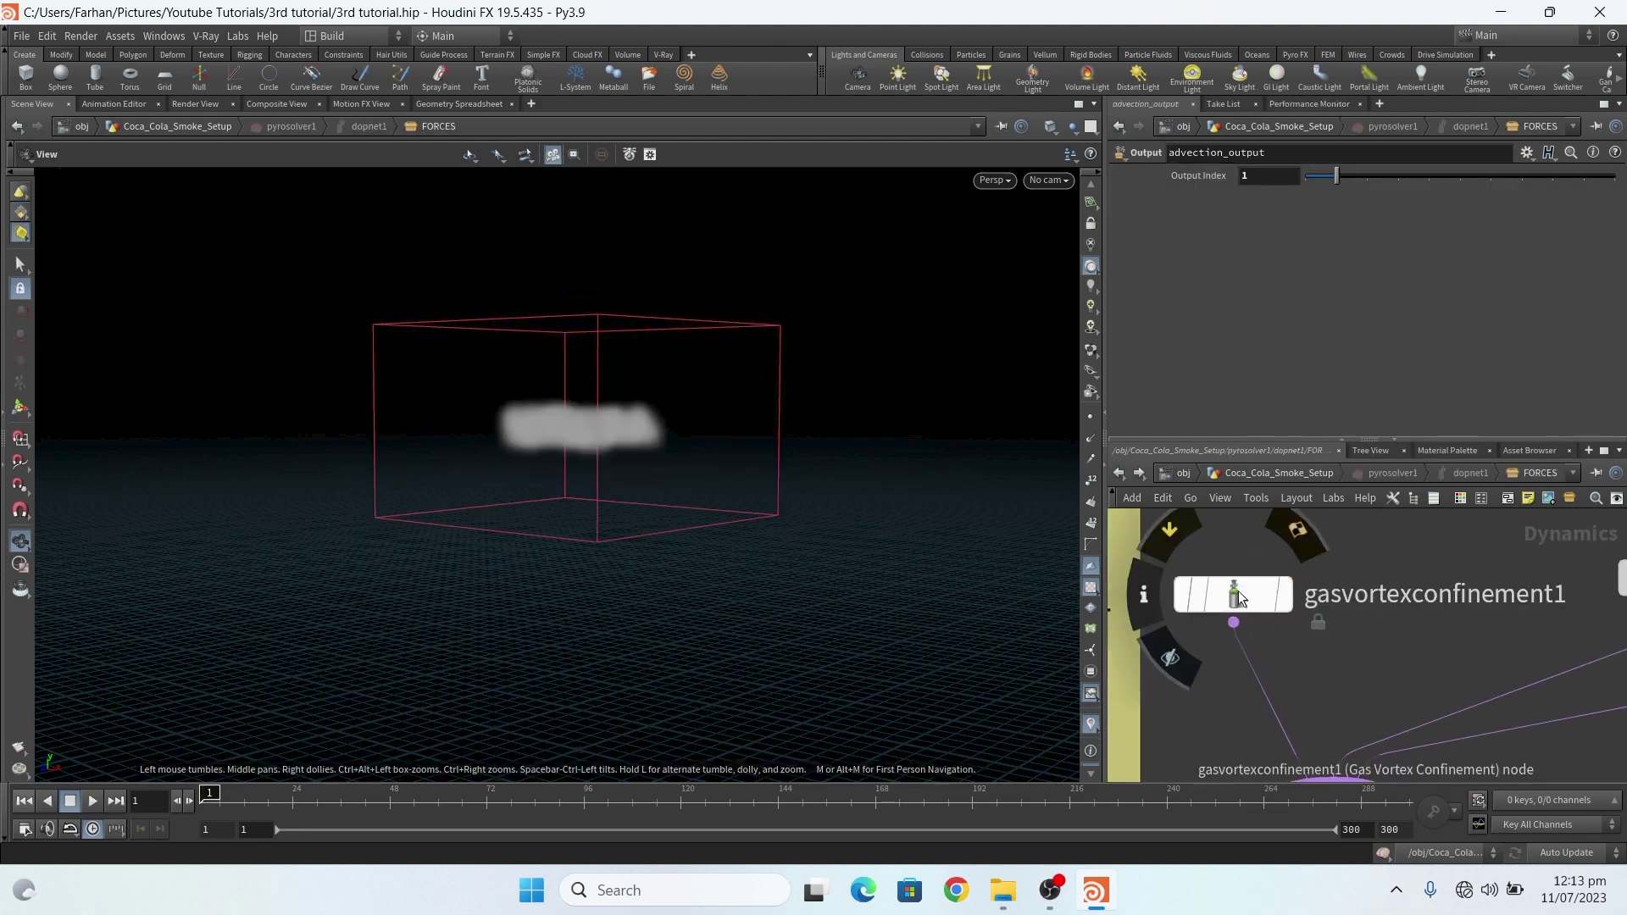
pyautogui.click(1239, 597)
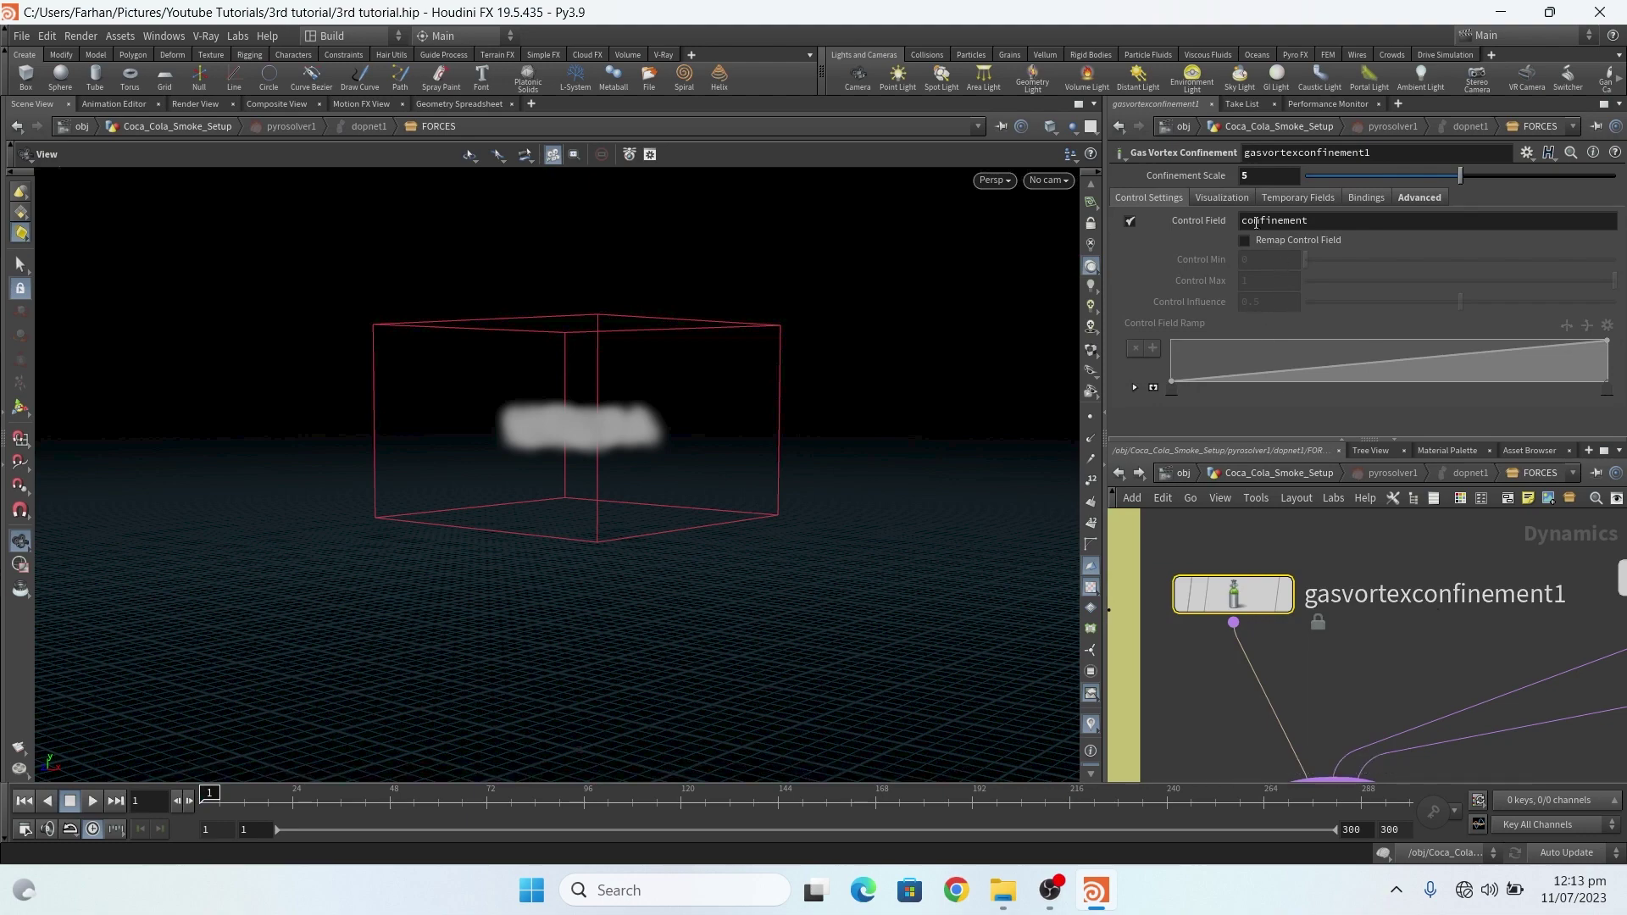
pyautogui.click(1407, 198)
pyautogui.scroll(-3, 1295, 539)
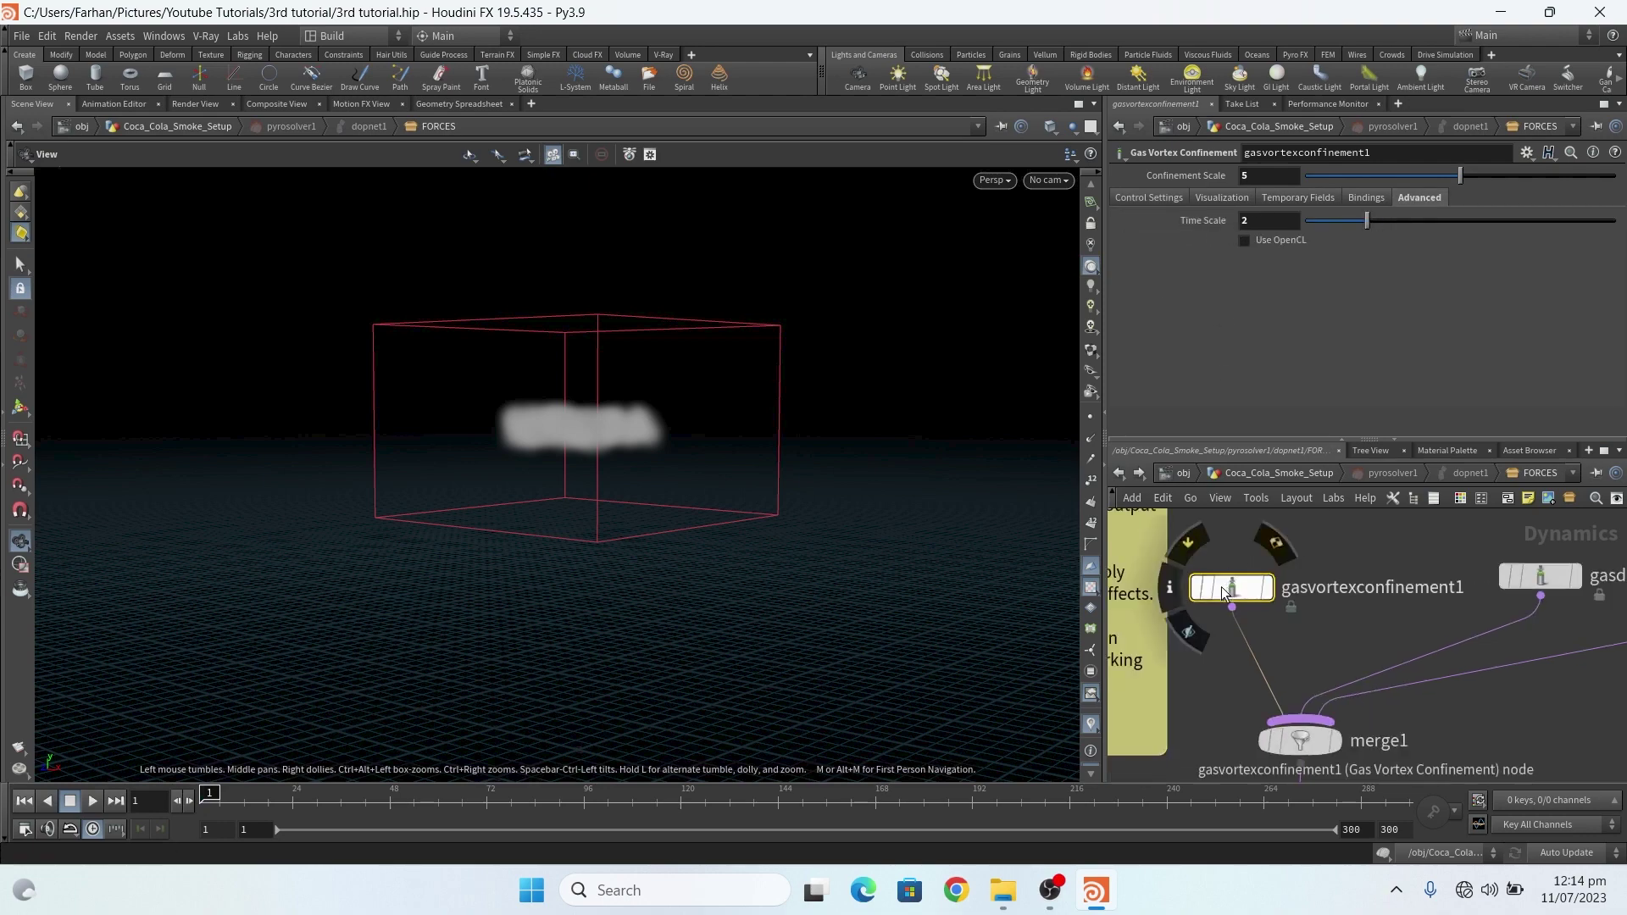
pyautogui.scroll(3, 1373, 591)
# Inspect gasdisturb1's disturbance settings and its Control field settings.
pyautogui.click(1373, 590)
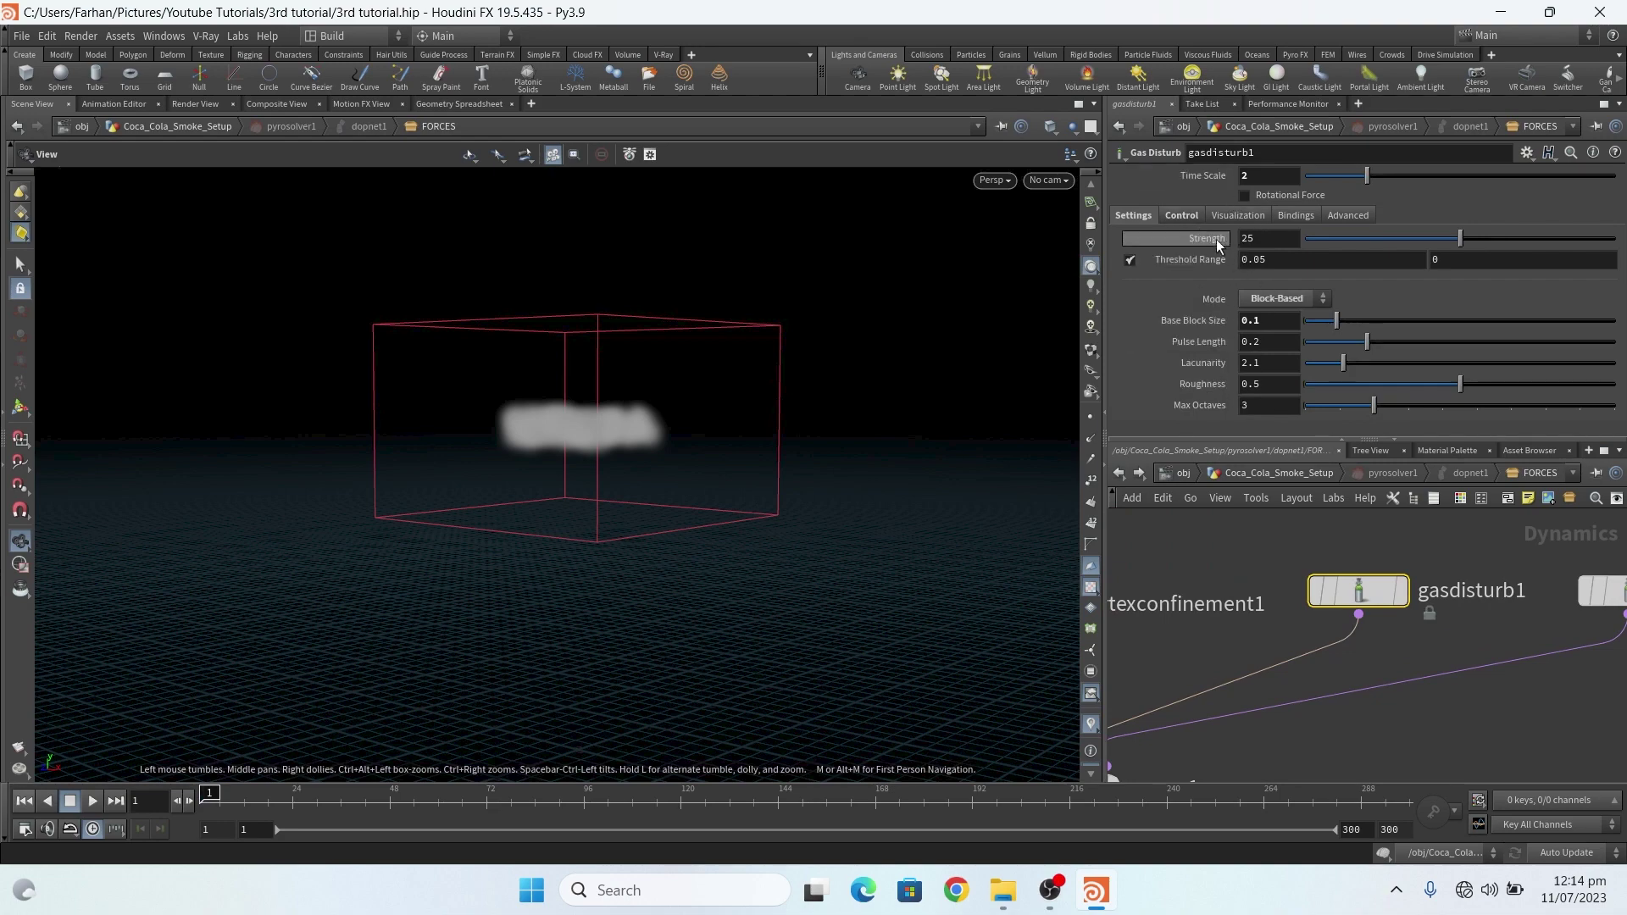
pyautogui.click(1179, 214)
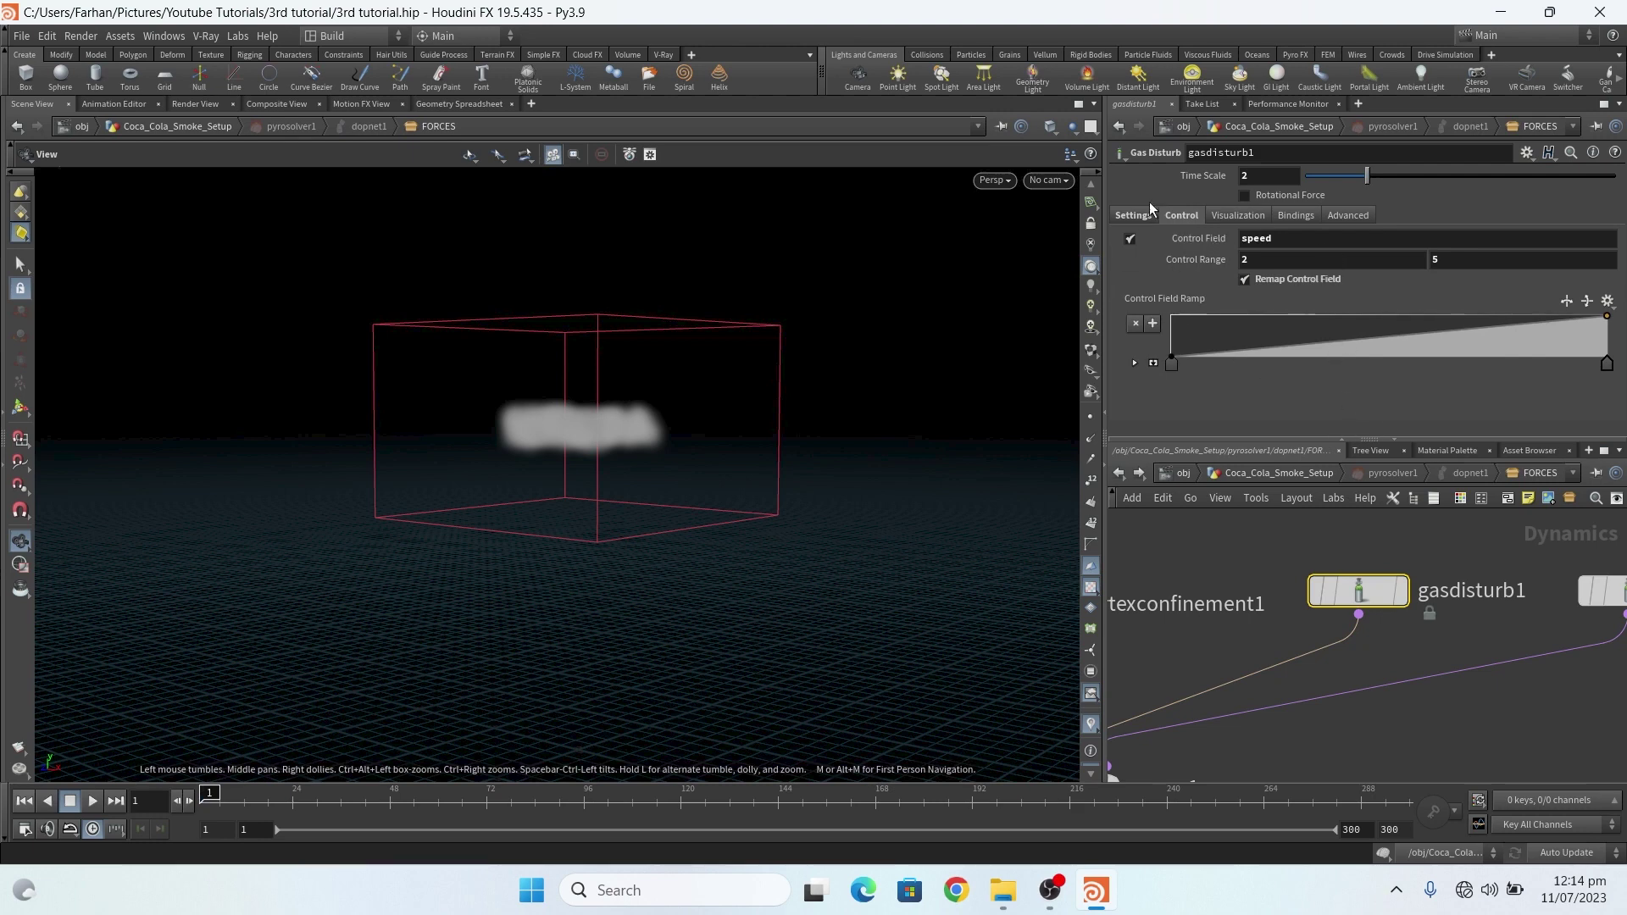
pyautogui.click(1130, 214)
pyautogui.hscroll(5, 1368, 622)
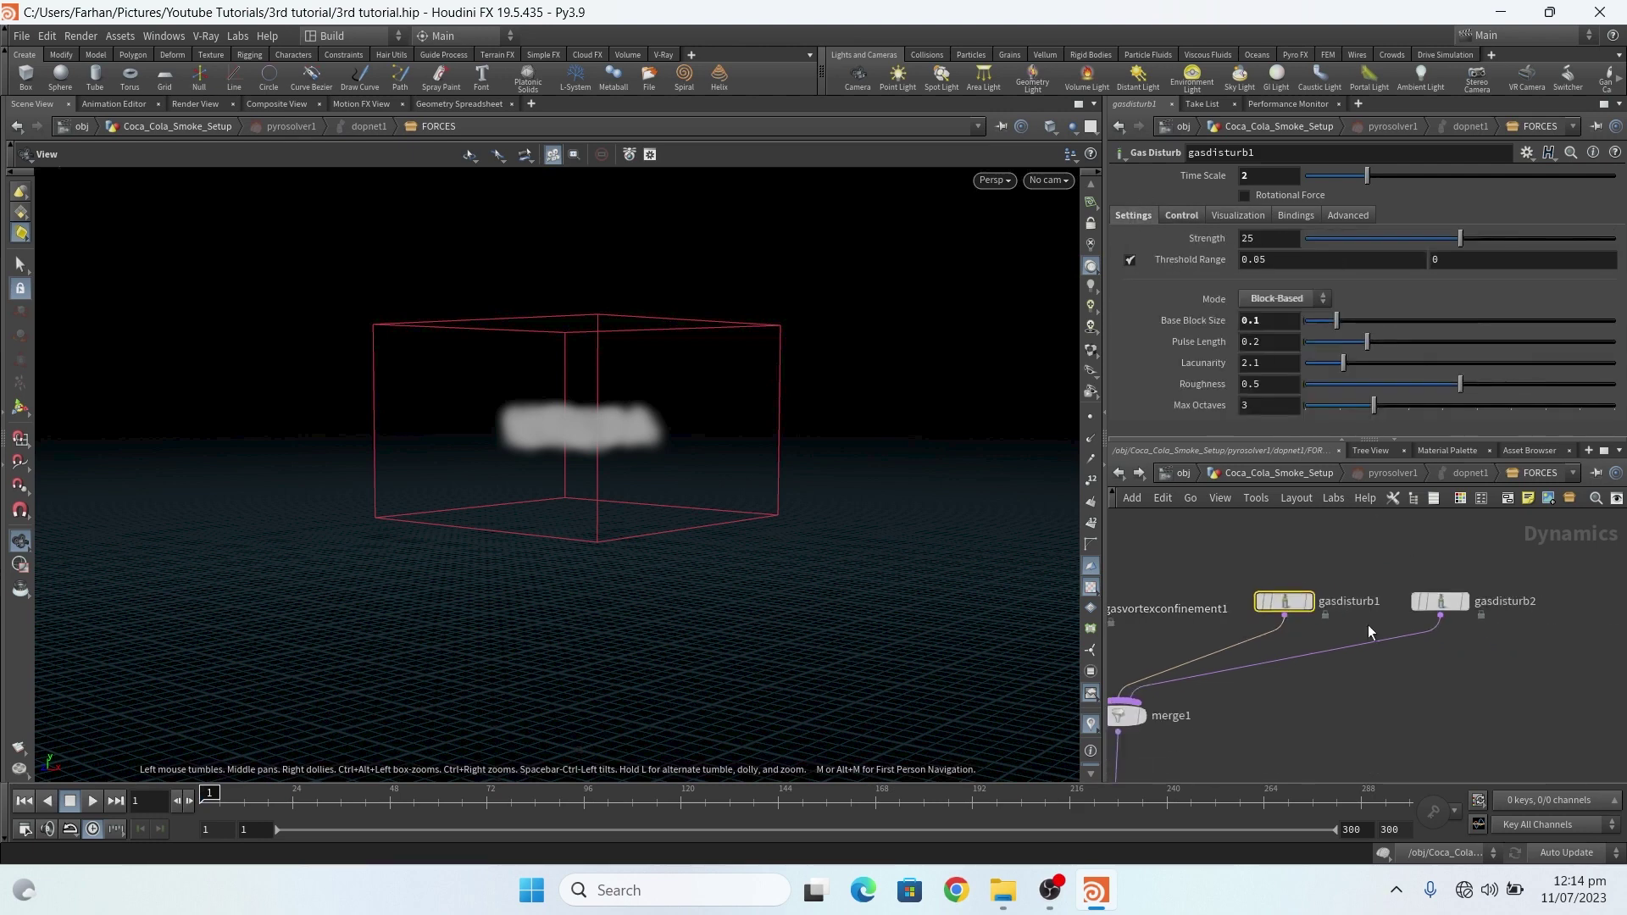
# Compare gasdisturb2 with gasdisturb1, checking block size and control field settings.
pyautogui.click(1390, 587)
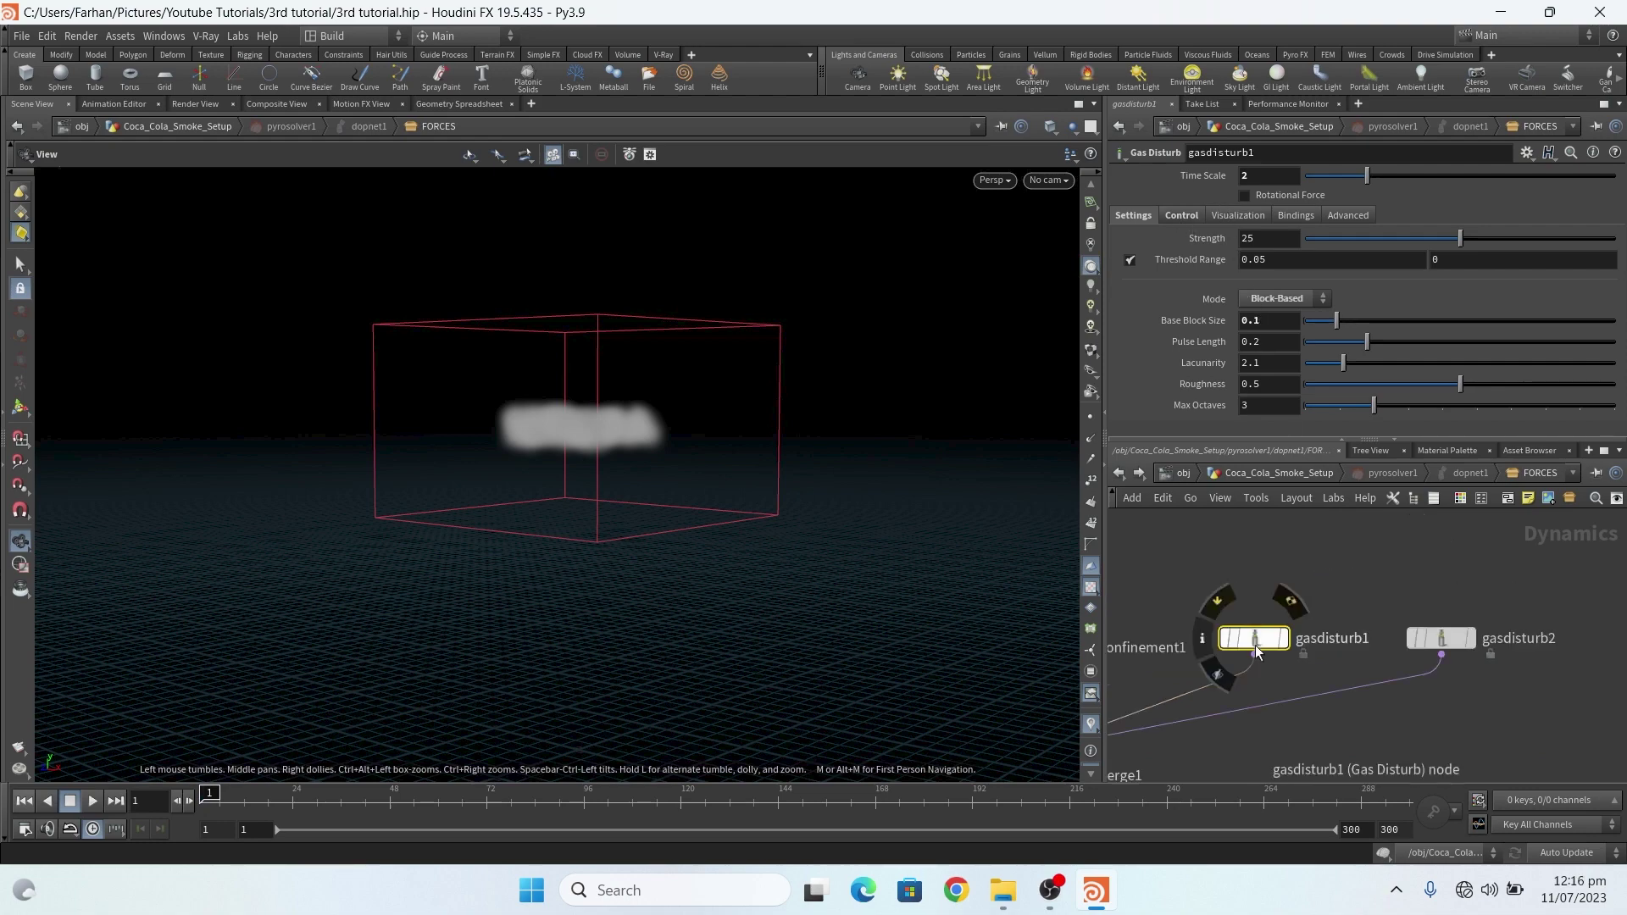
pyautogui.click(1254, 638)
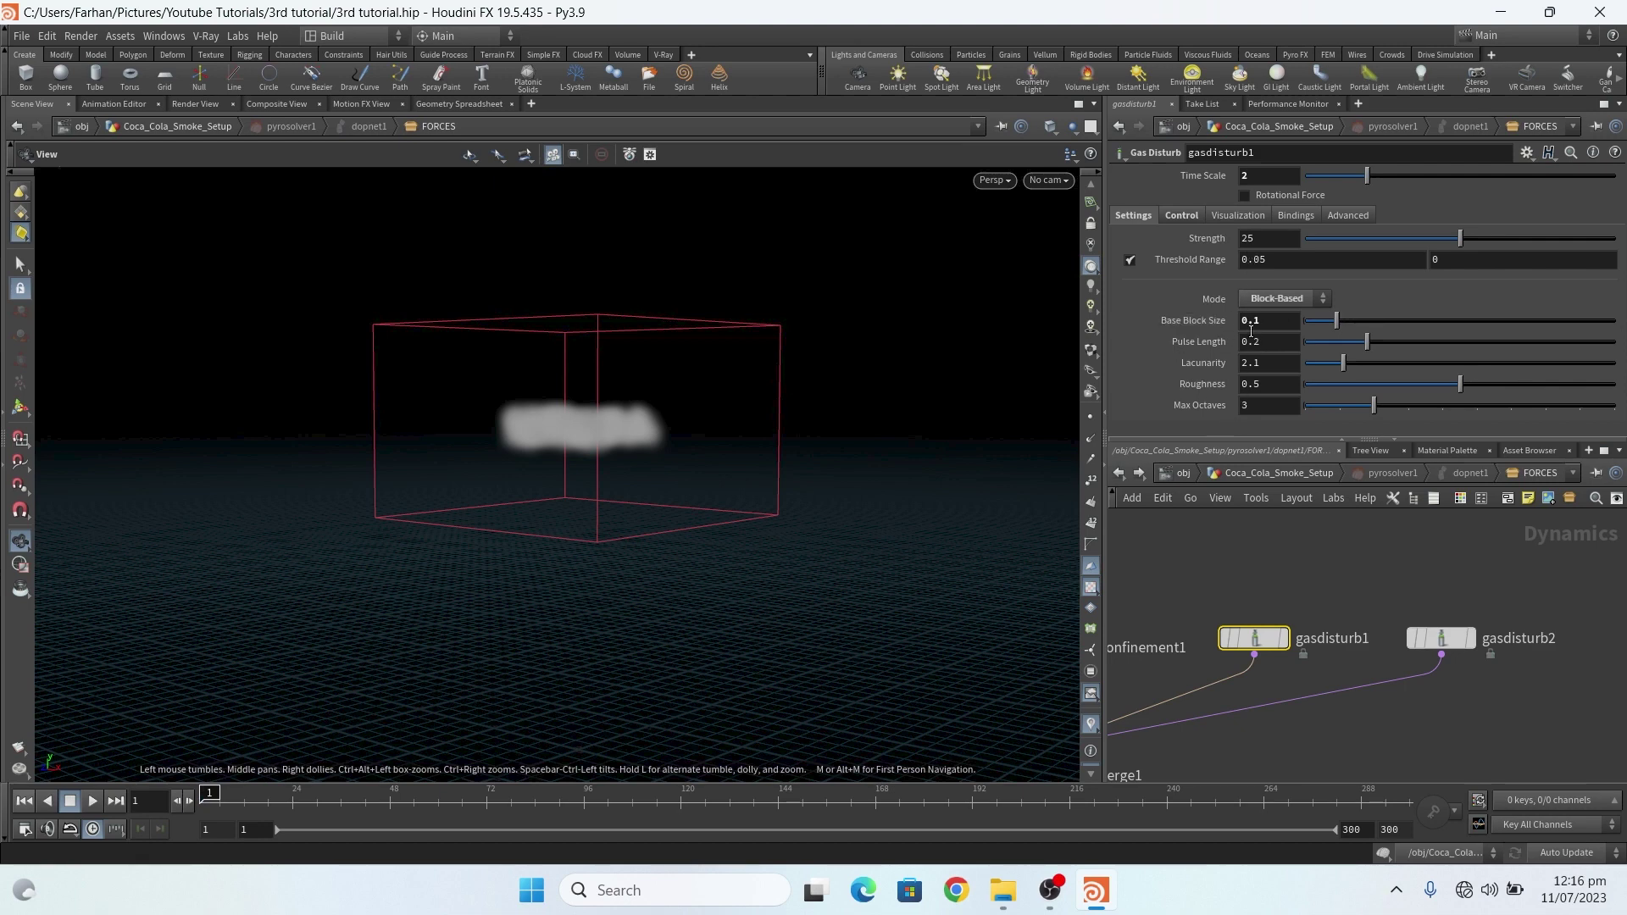
pyautogui.click(1441, 638)
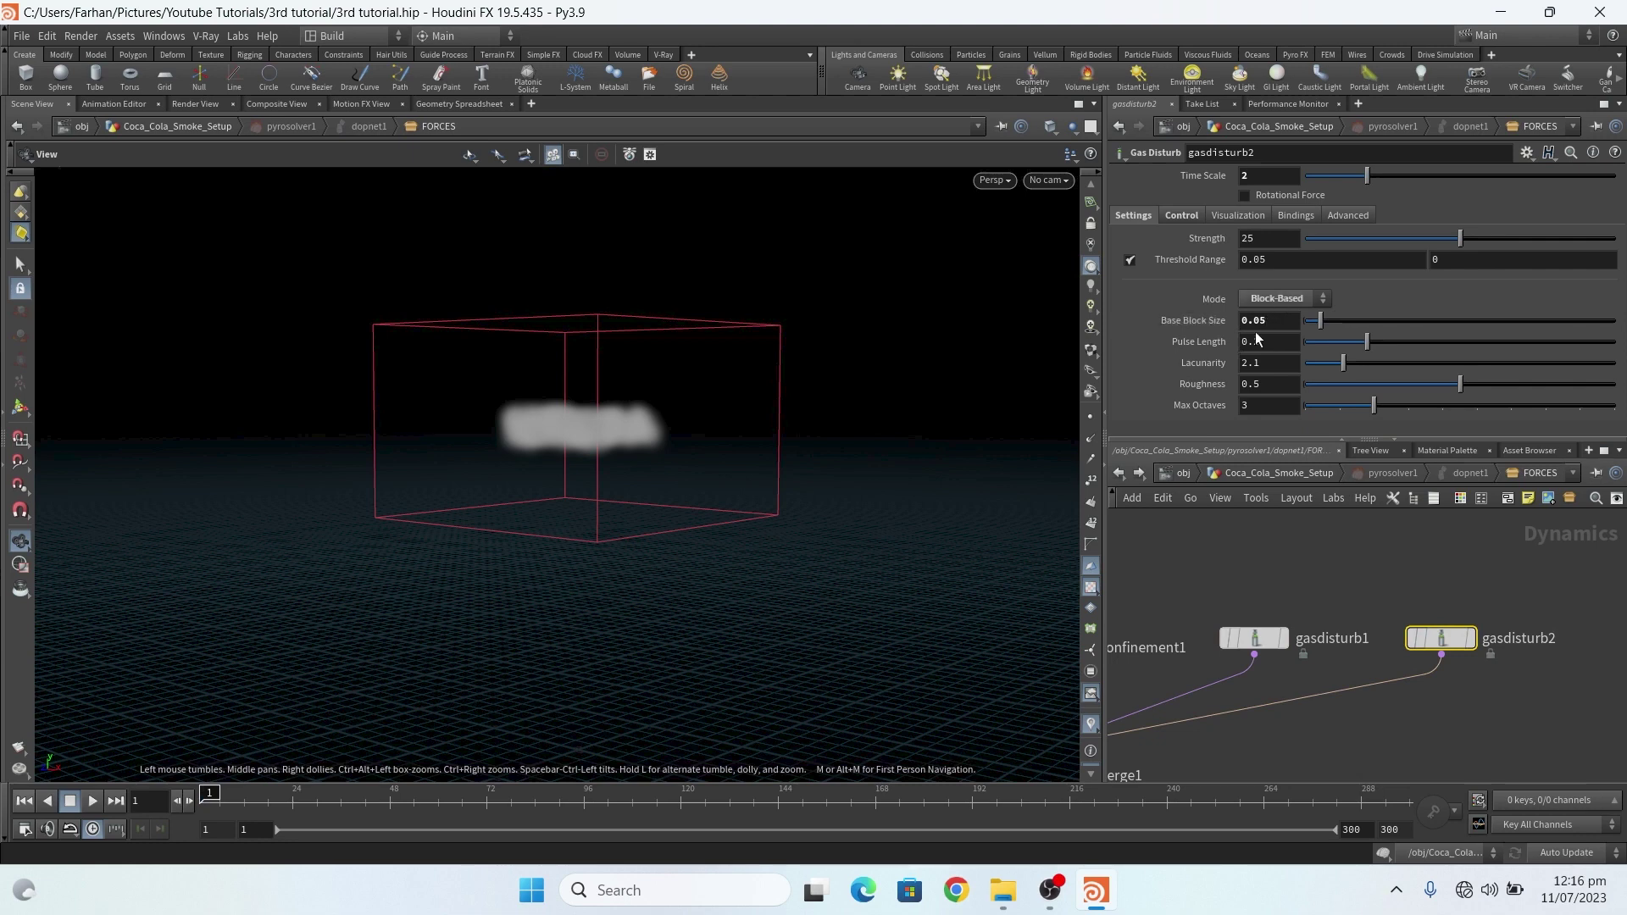
pyautogui.click(1184, 213)
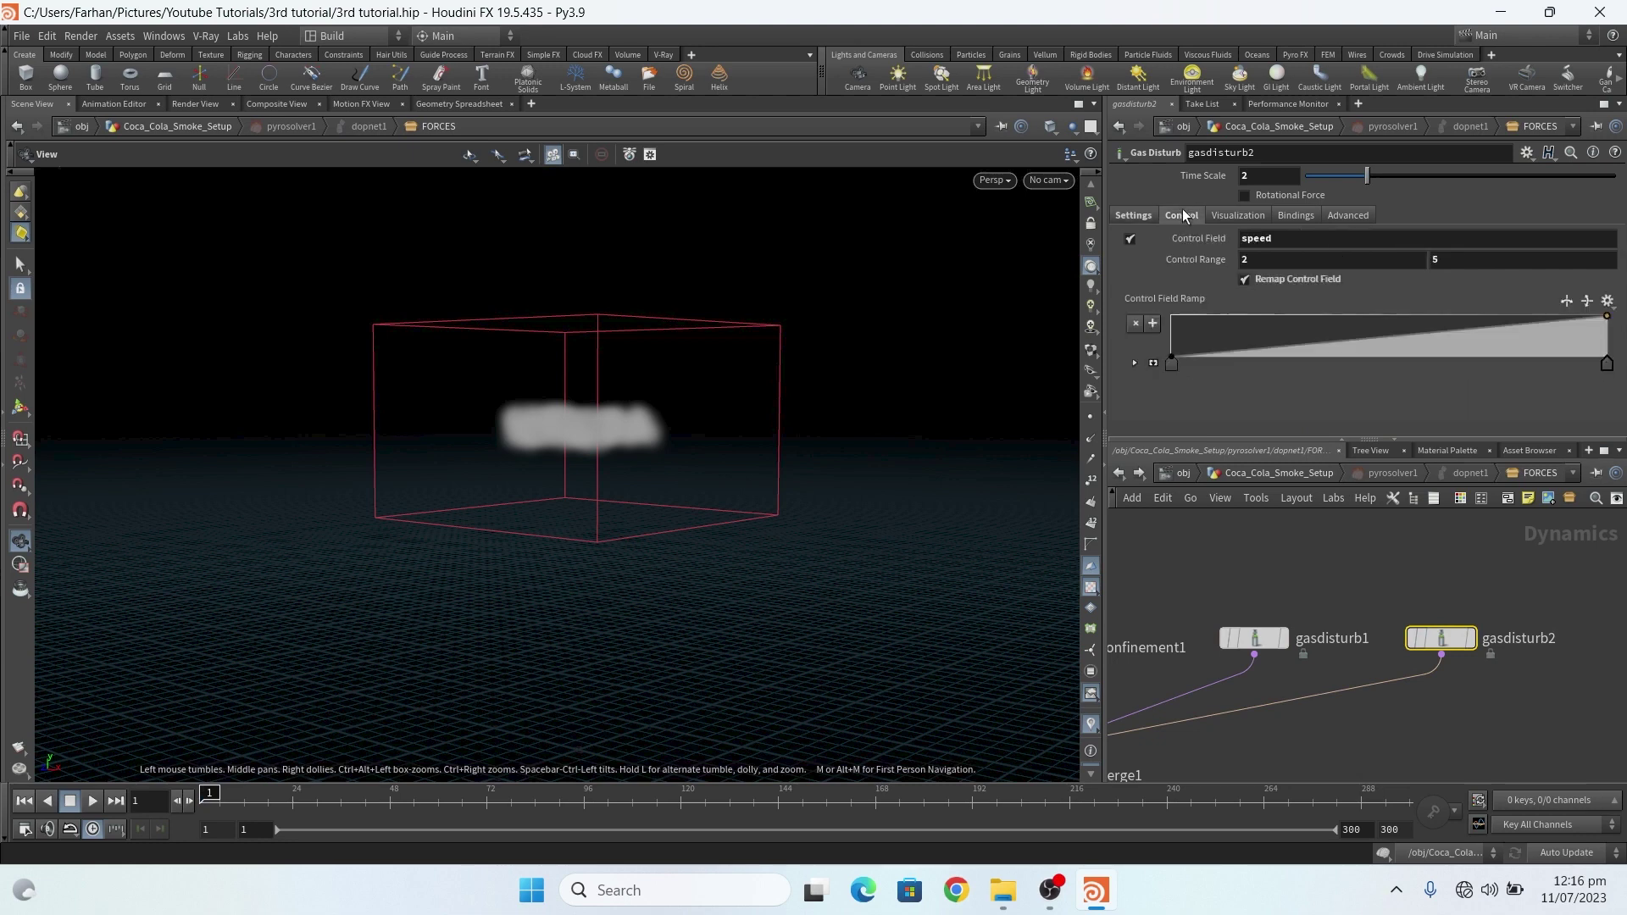
pyautogui.click(1134, 215)
pyautogui.scroll(-5, 1378, 640)
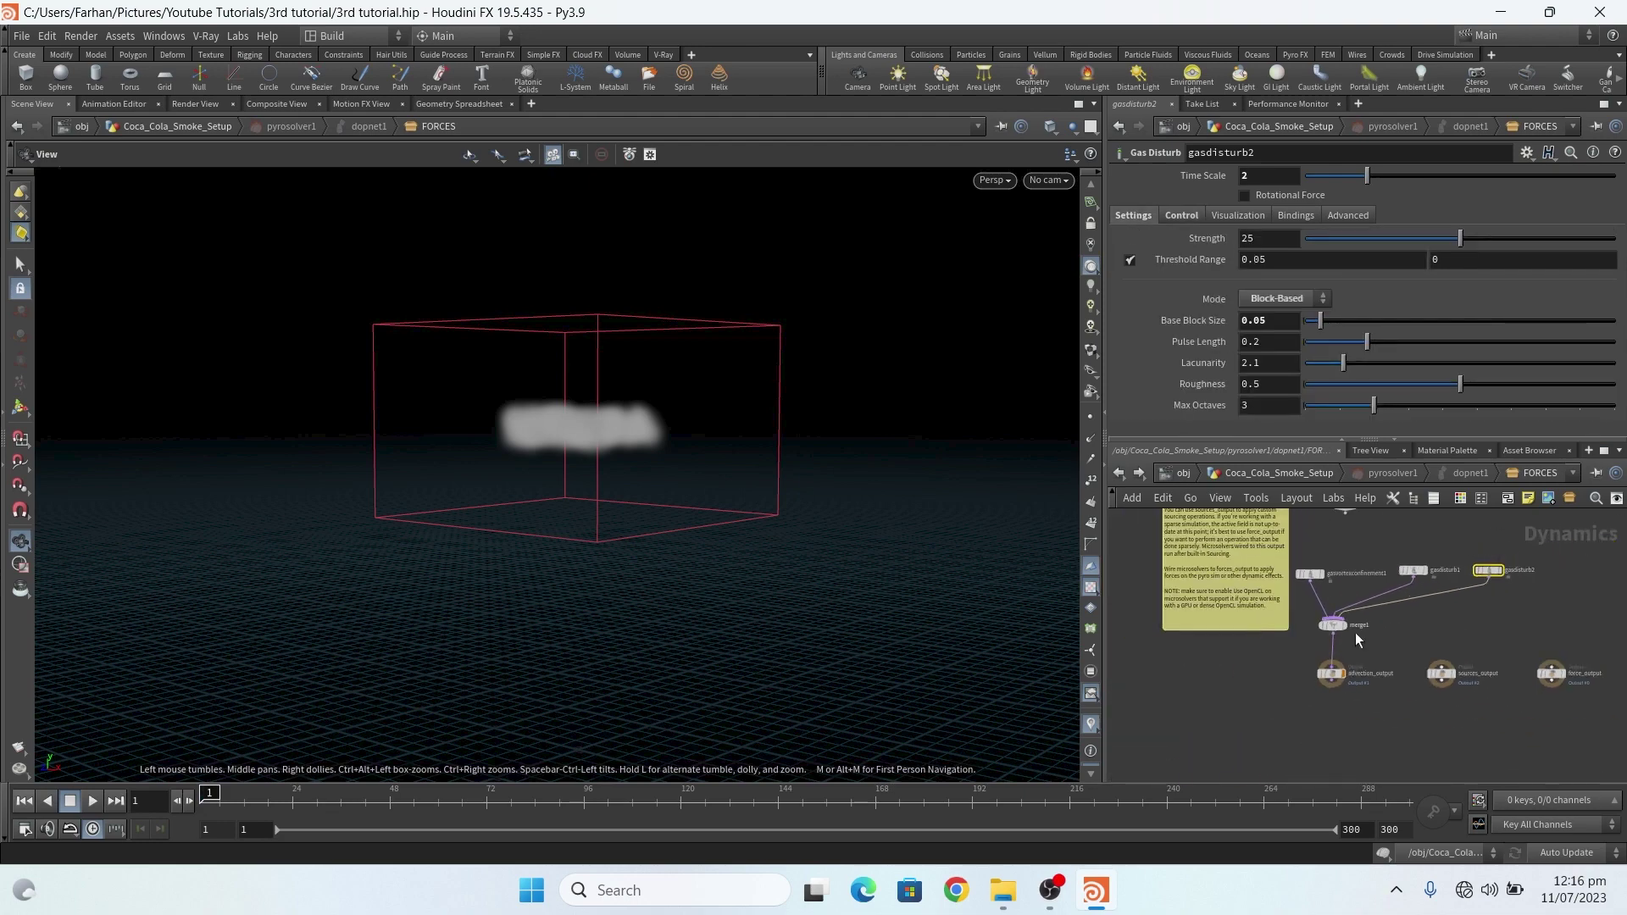
pyautogui.scroll(4, 1377, 640)
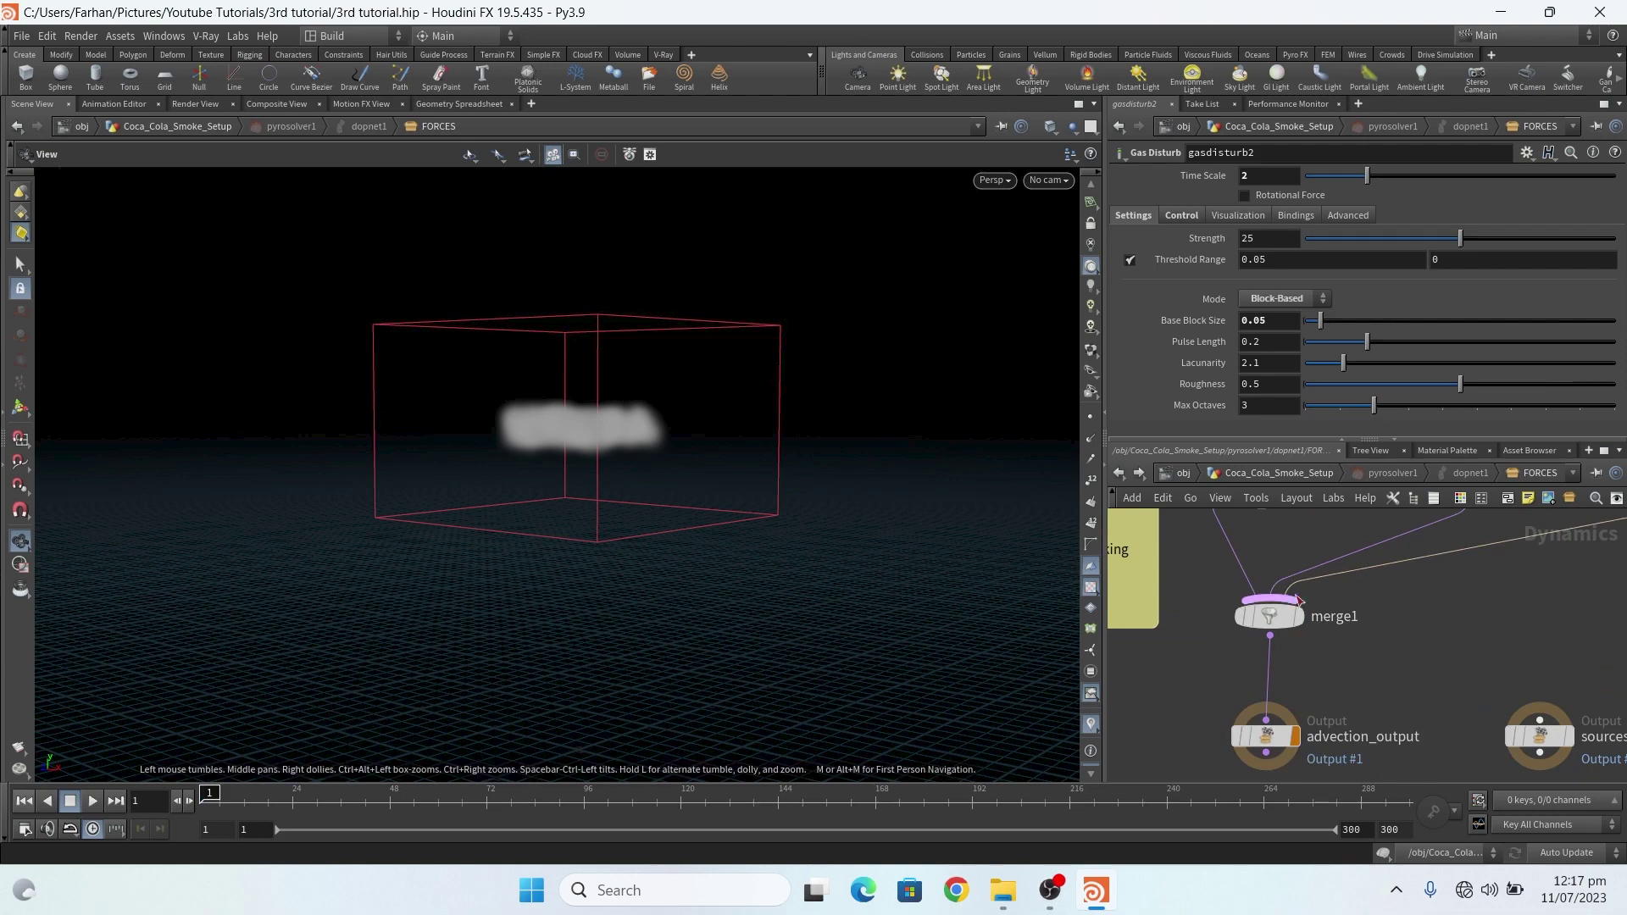
pyautogui.moveTo(1344, 744)
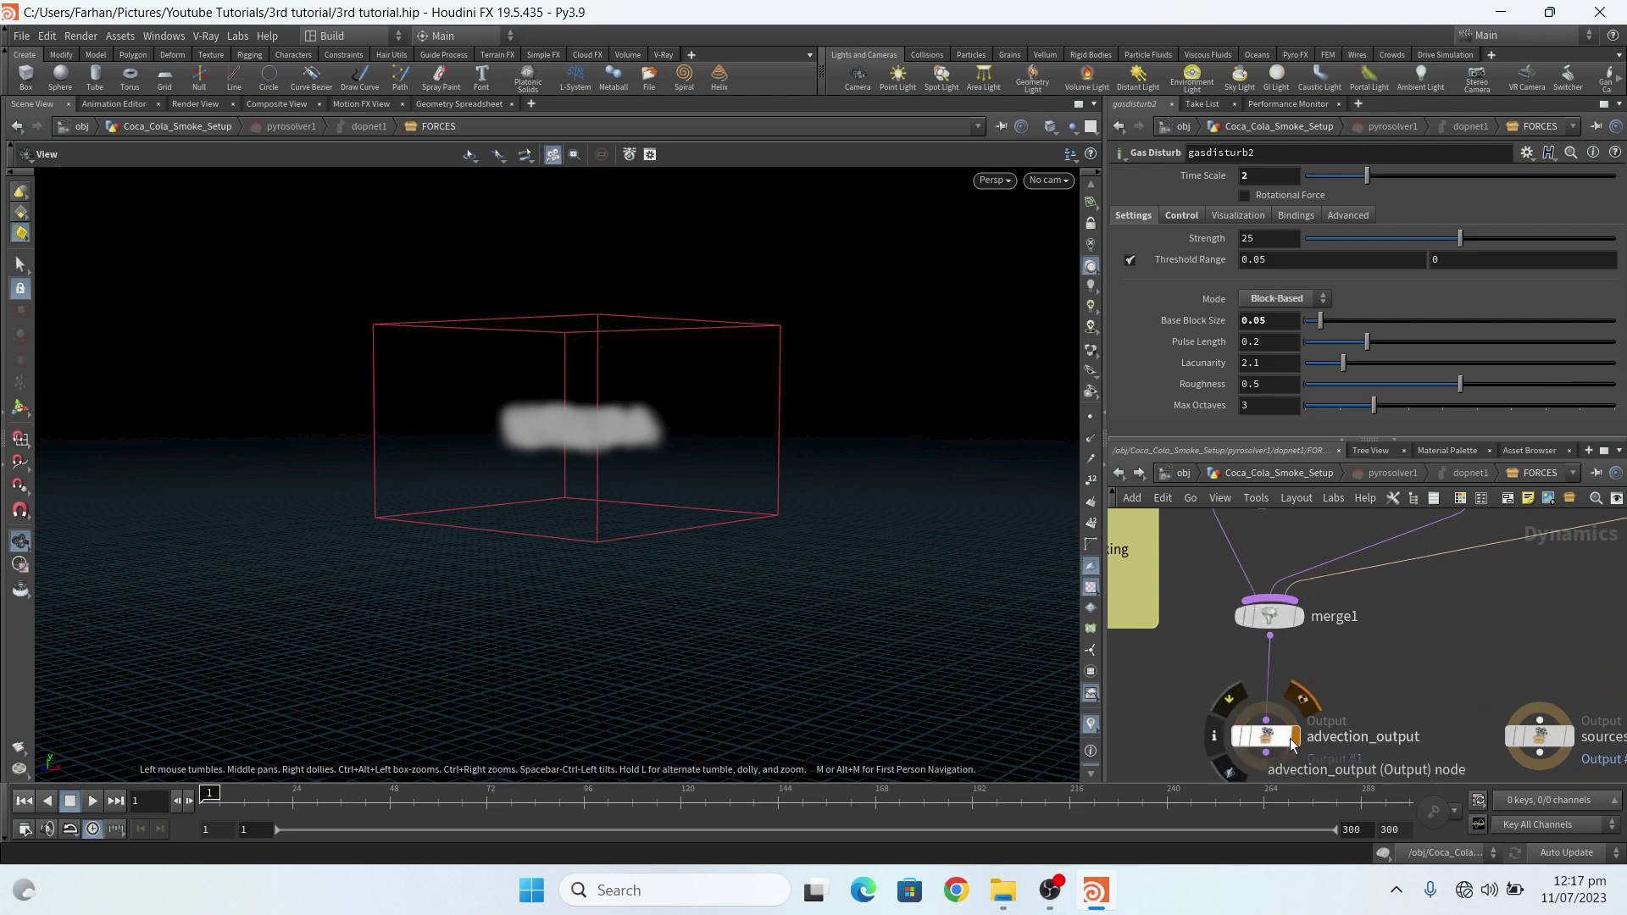
# Back in Coca_Cola_Smoke_Setup, display the pyrosolver1 smoke simulation in the viewport.
pyautogui.click(1119, 471)
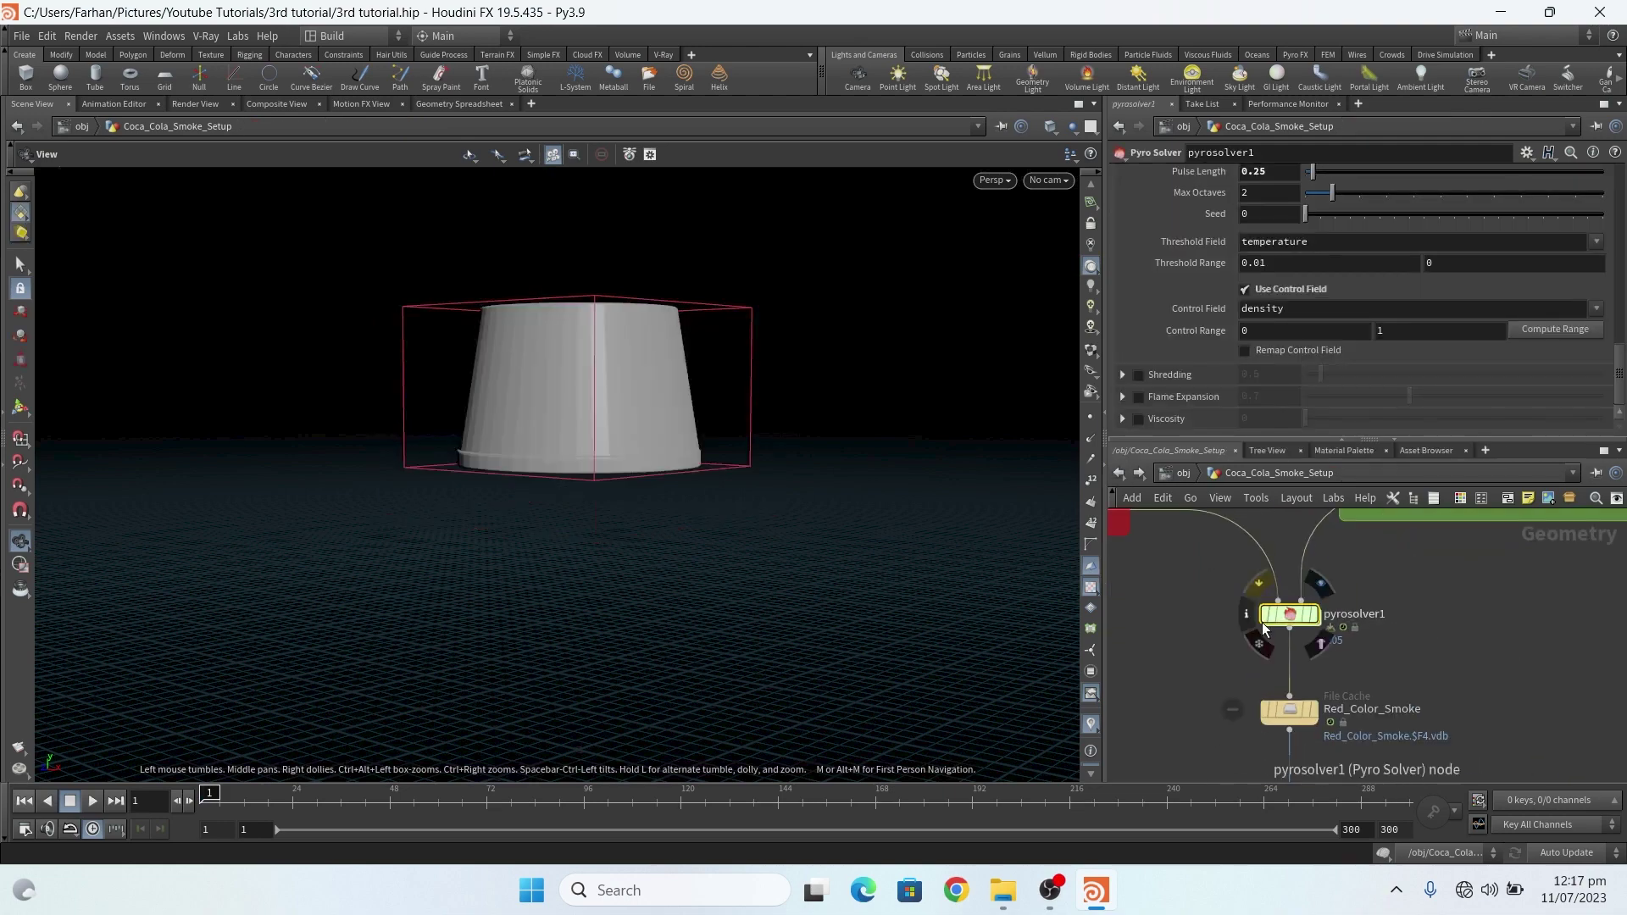
pyautogui.scroll(5, 1294, 636)
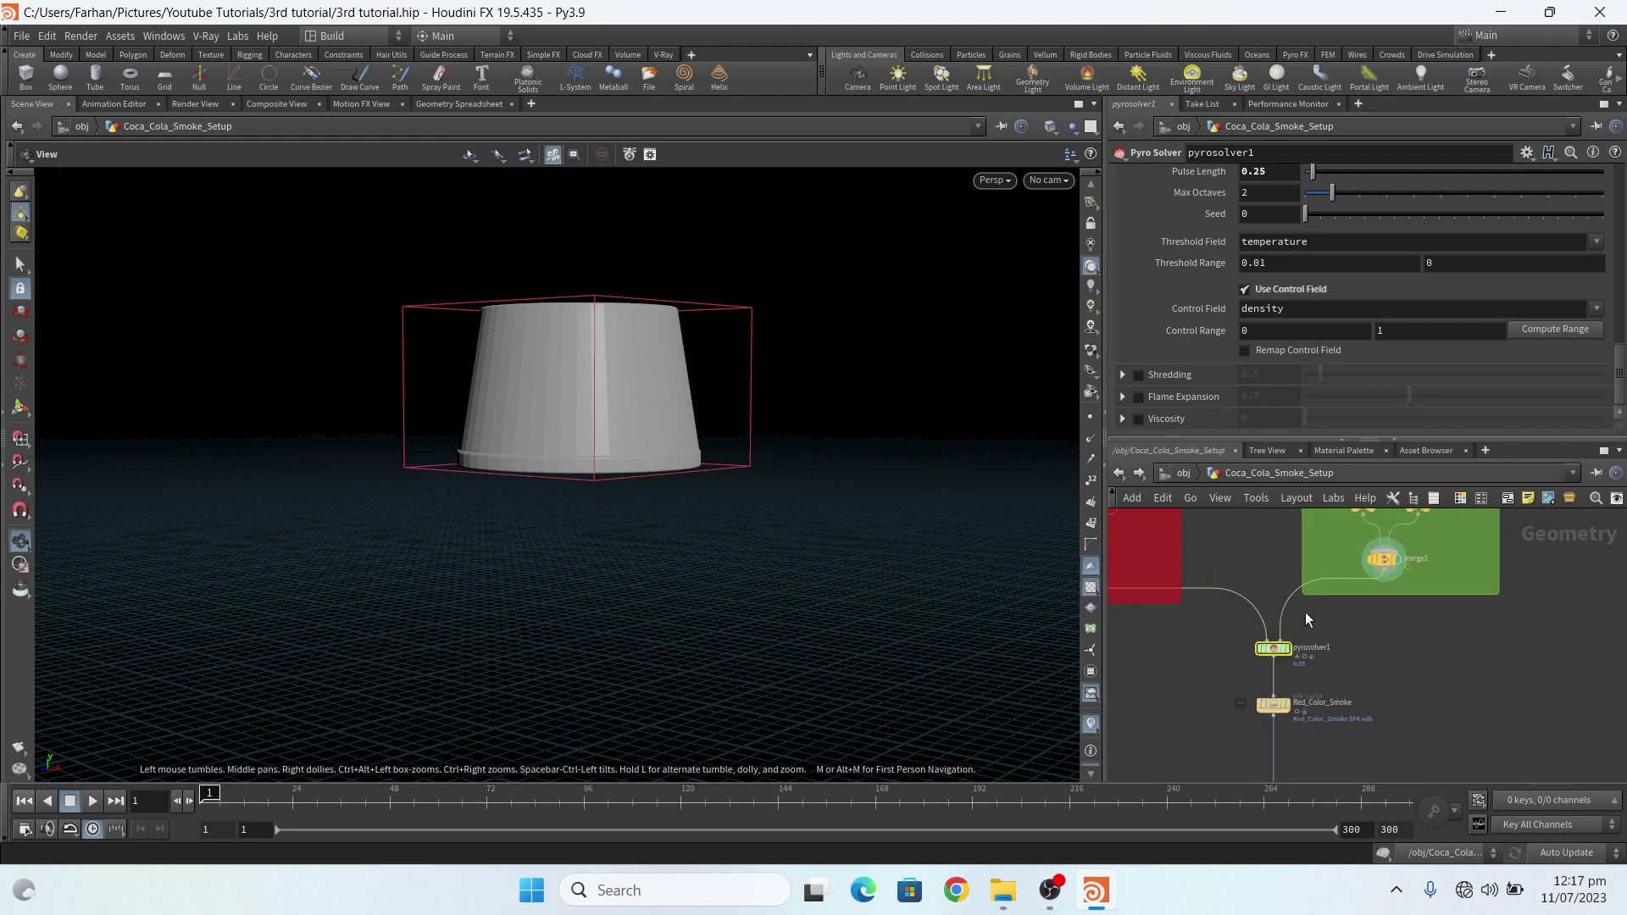
pyautogui.click(1344, 573)
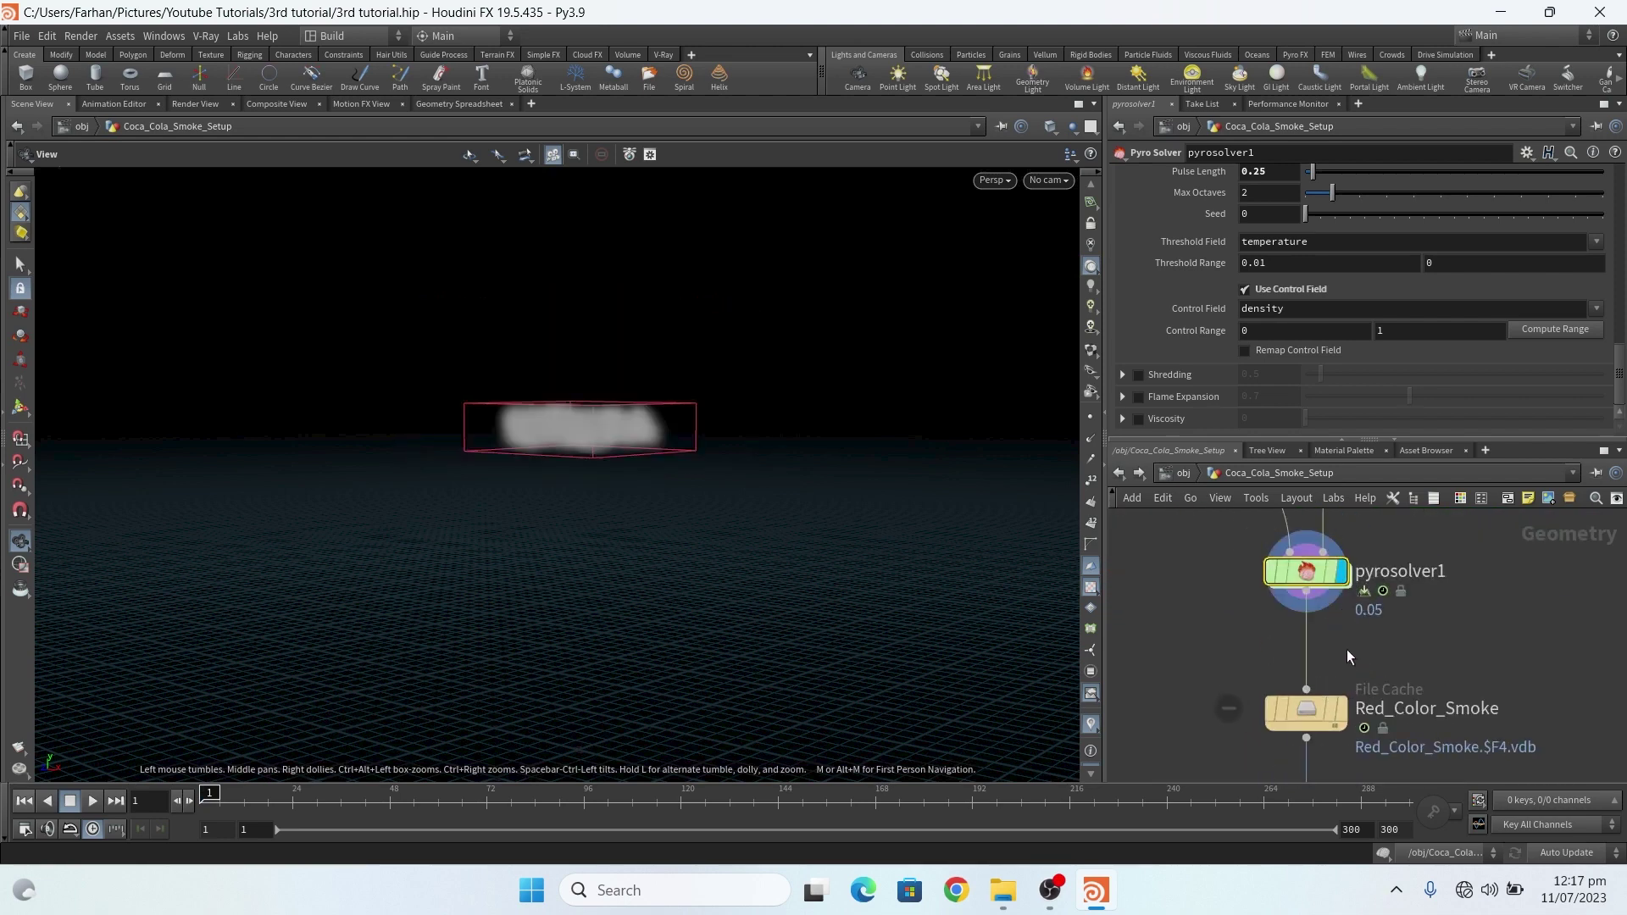
pyautogui.scroll(2, 1341, 626)
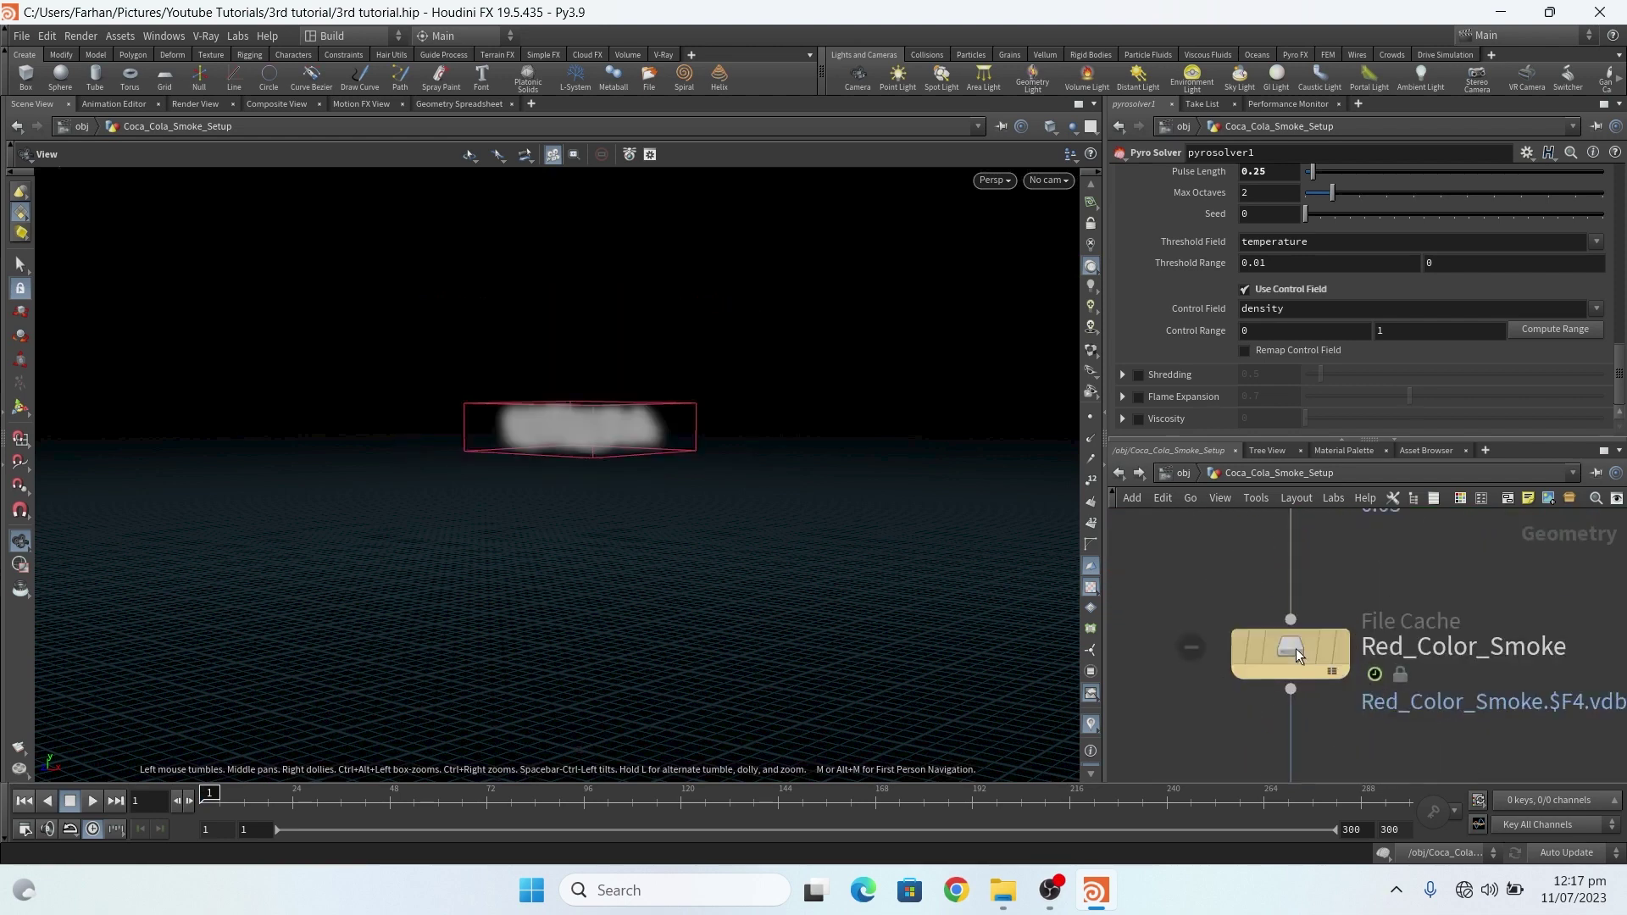
# Select the Red_Color_Smoke file cache and review its parameters.
pyautogui.click(1295, 649)
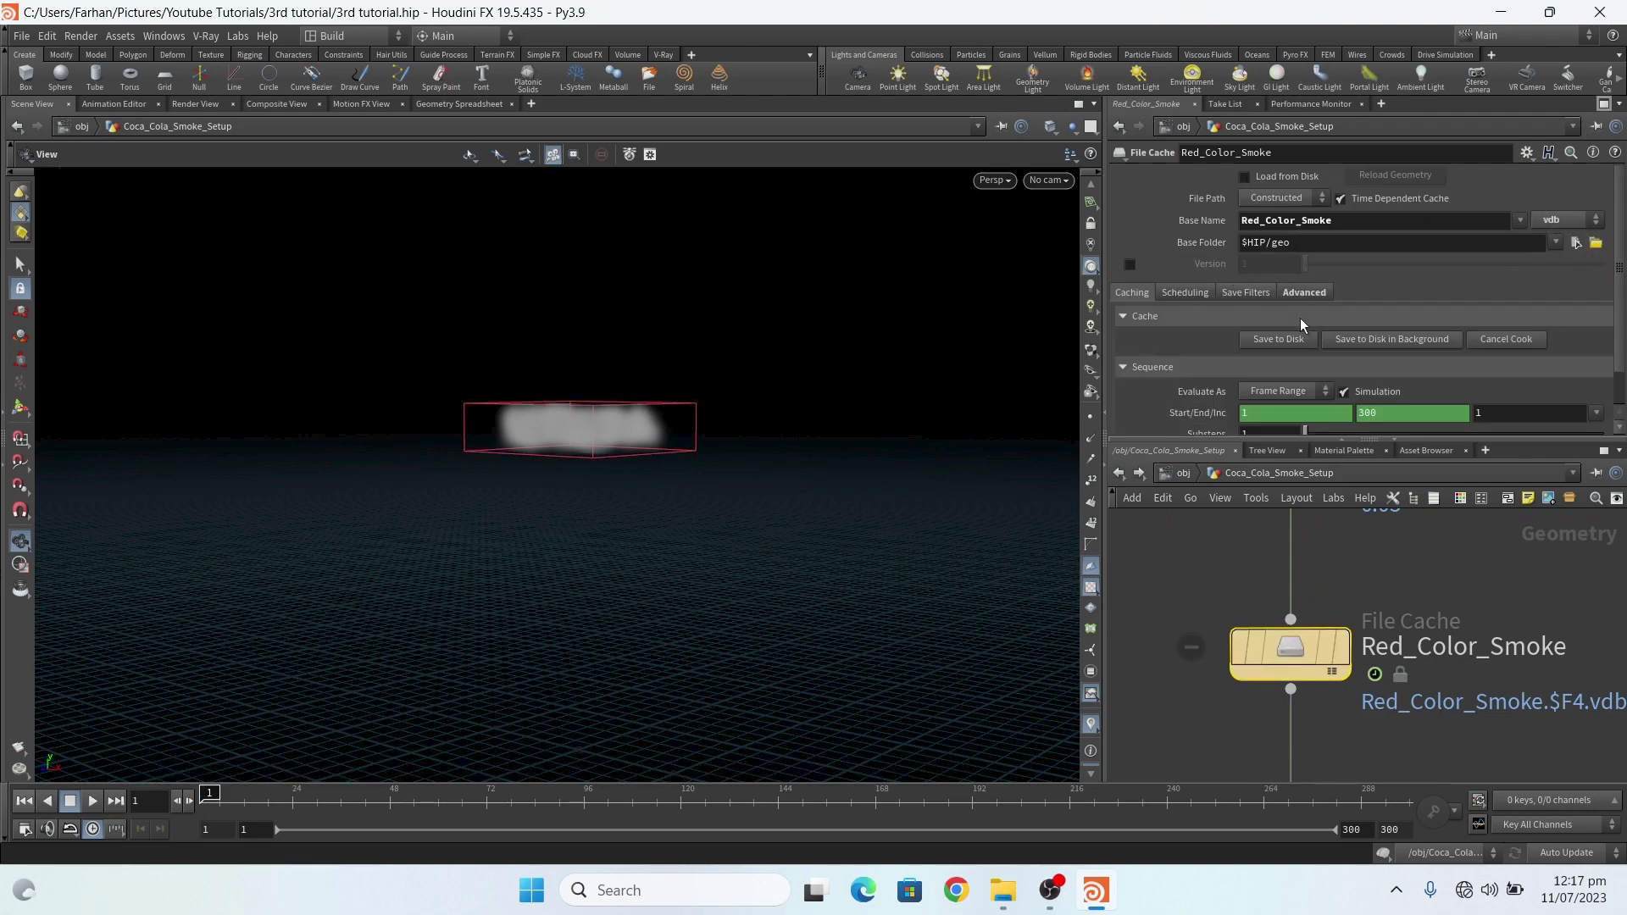
pyautogui.scroll(-3, 1333, 616)
pyautogui.scroll(4, 1332, 616)
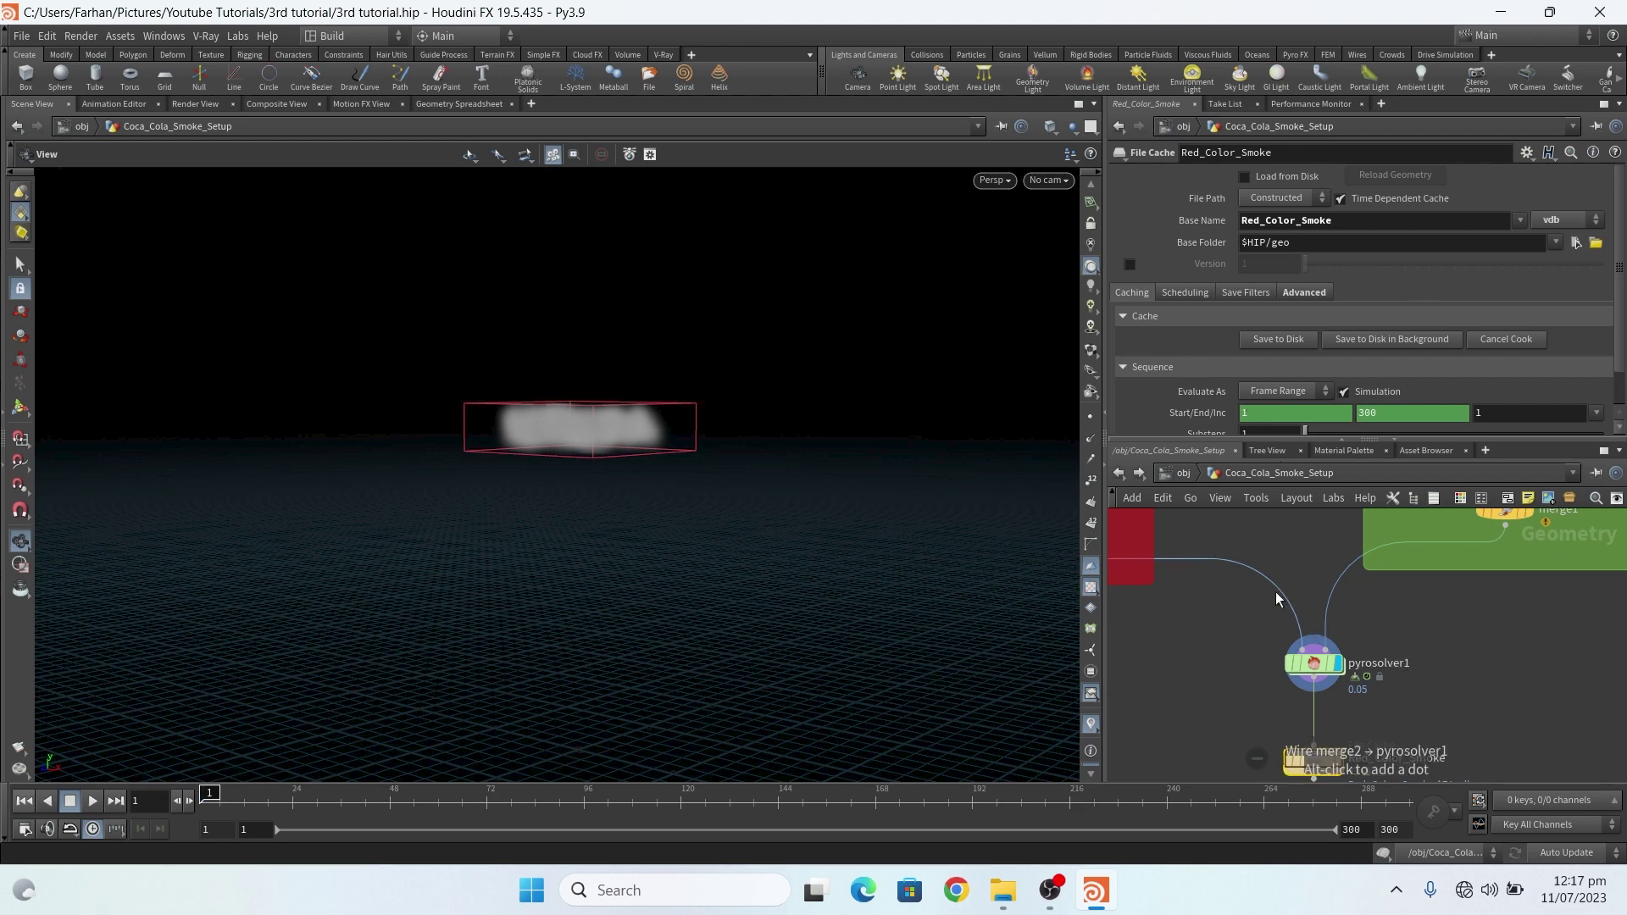
pyautogui.scroll(-3, 1313, 670)
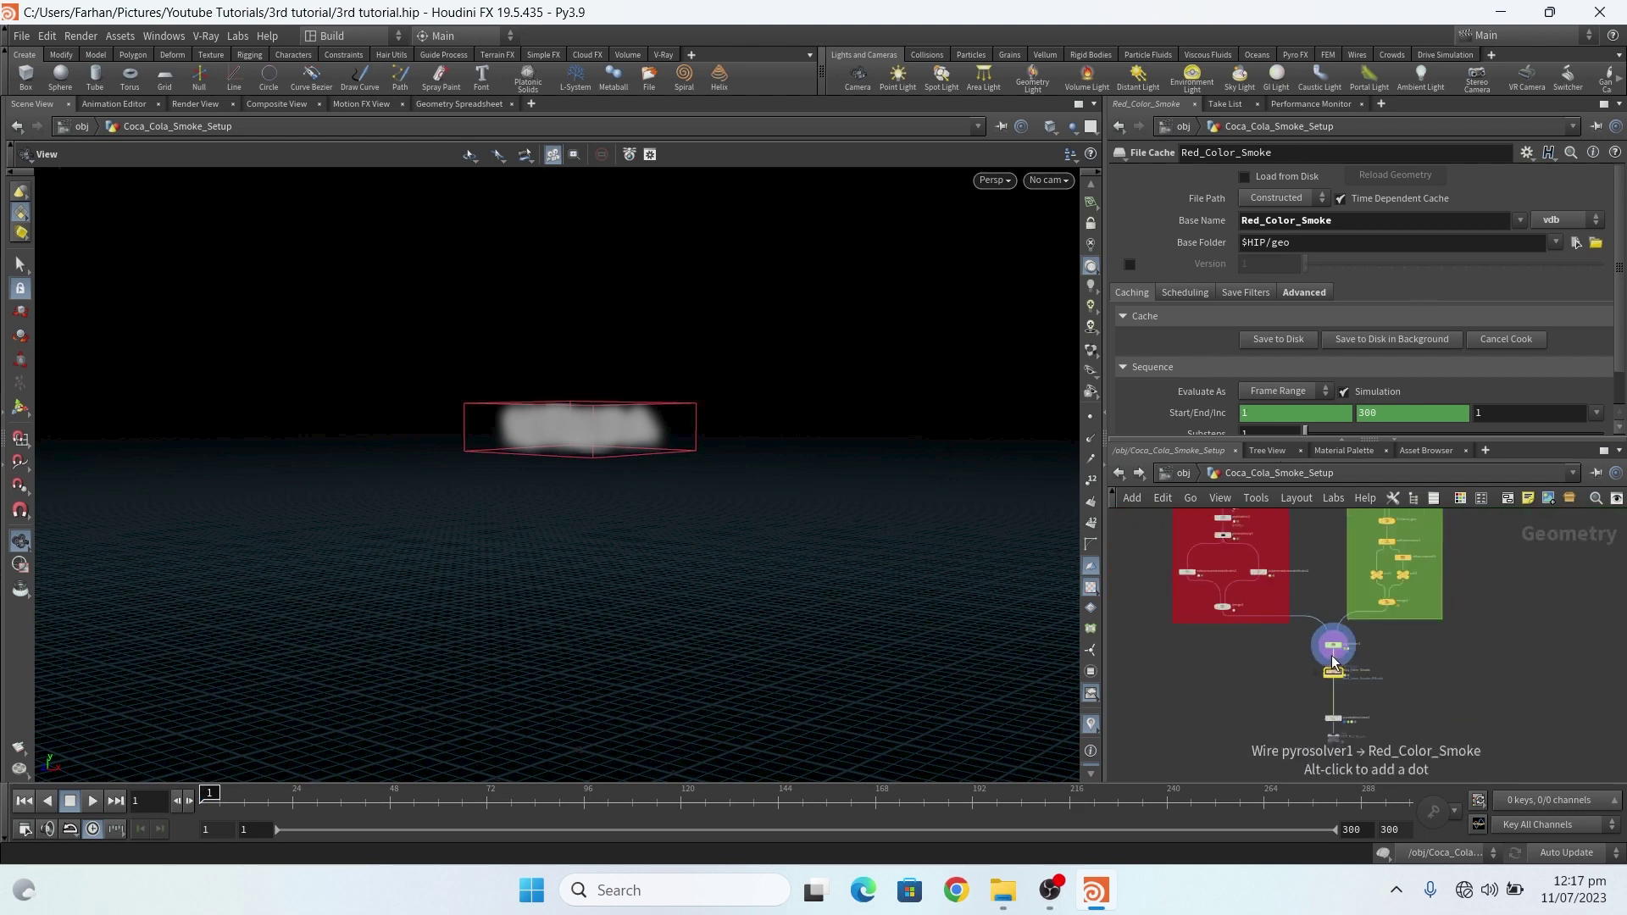
pyautogui.scroll(3, 1344, 651)
pyautogui.scroll(4, 1310, 665)
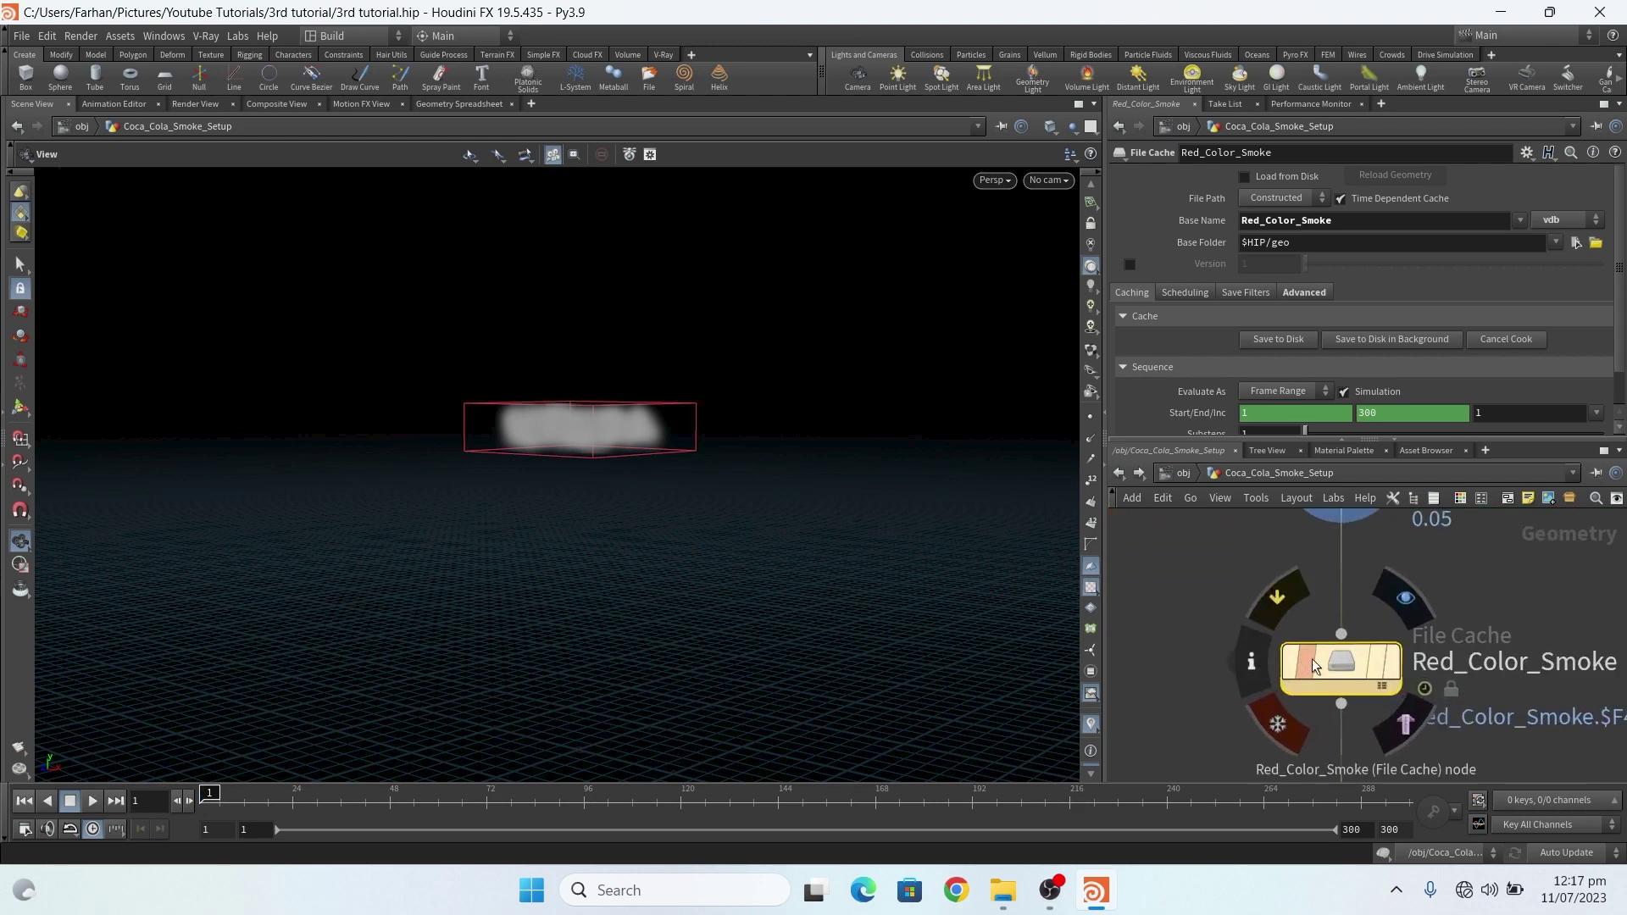
pyautogui.scroll(-3, 1305, 665)
pyautogui.scroll(3, 1344, 670)
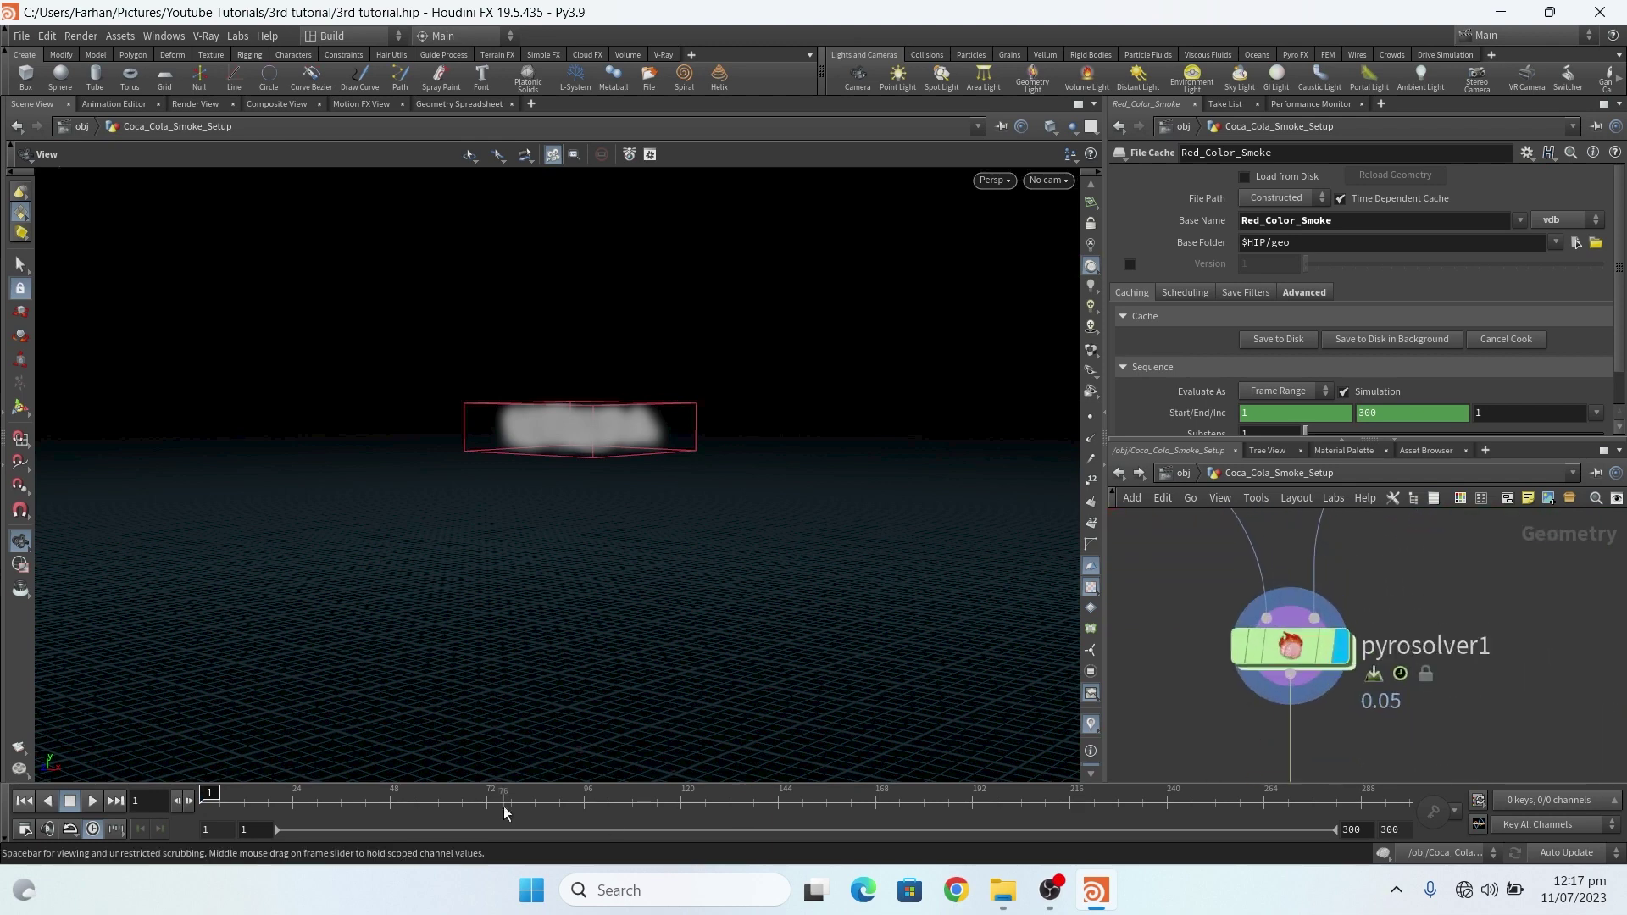
# Play the simulation to frame 20 and view the scene through cam1.
pyautogui.click(94, 800)
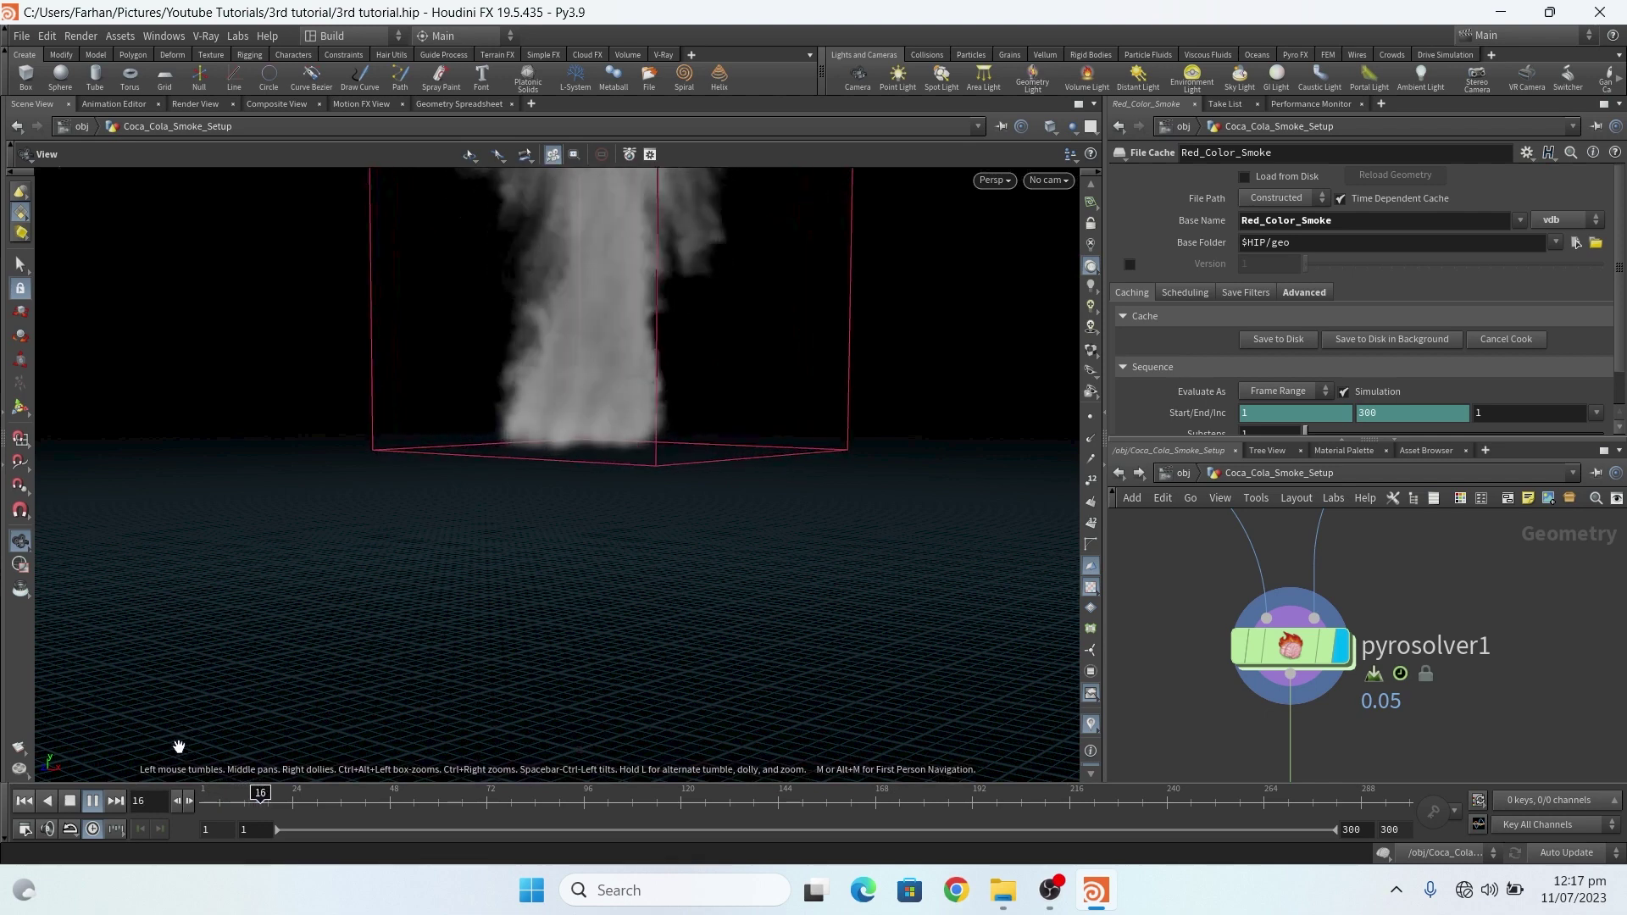
pyautogui.click(93, 801)
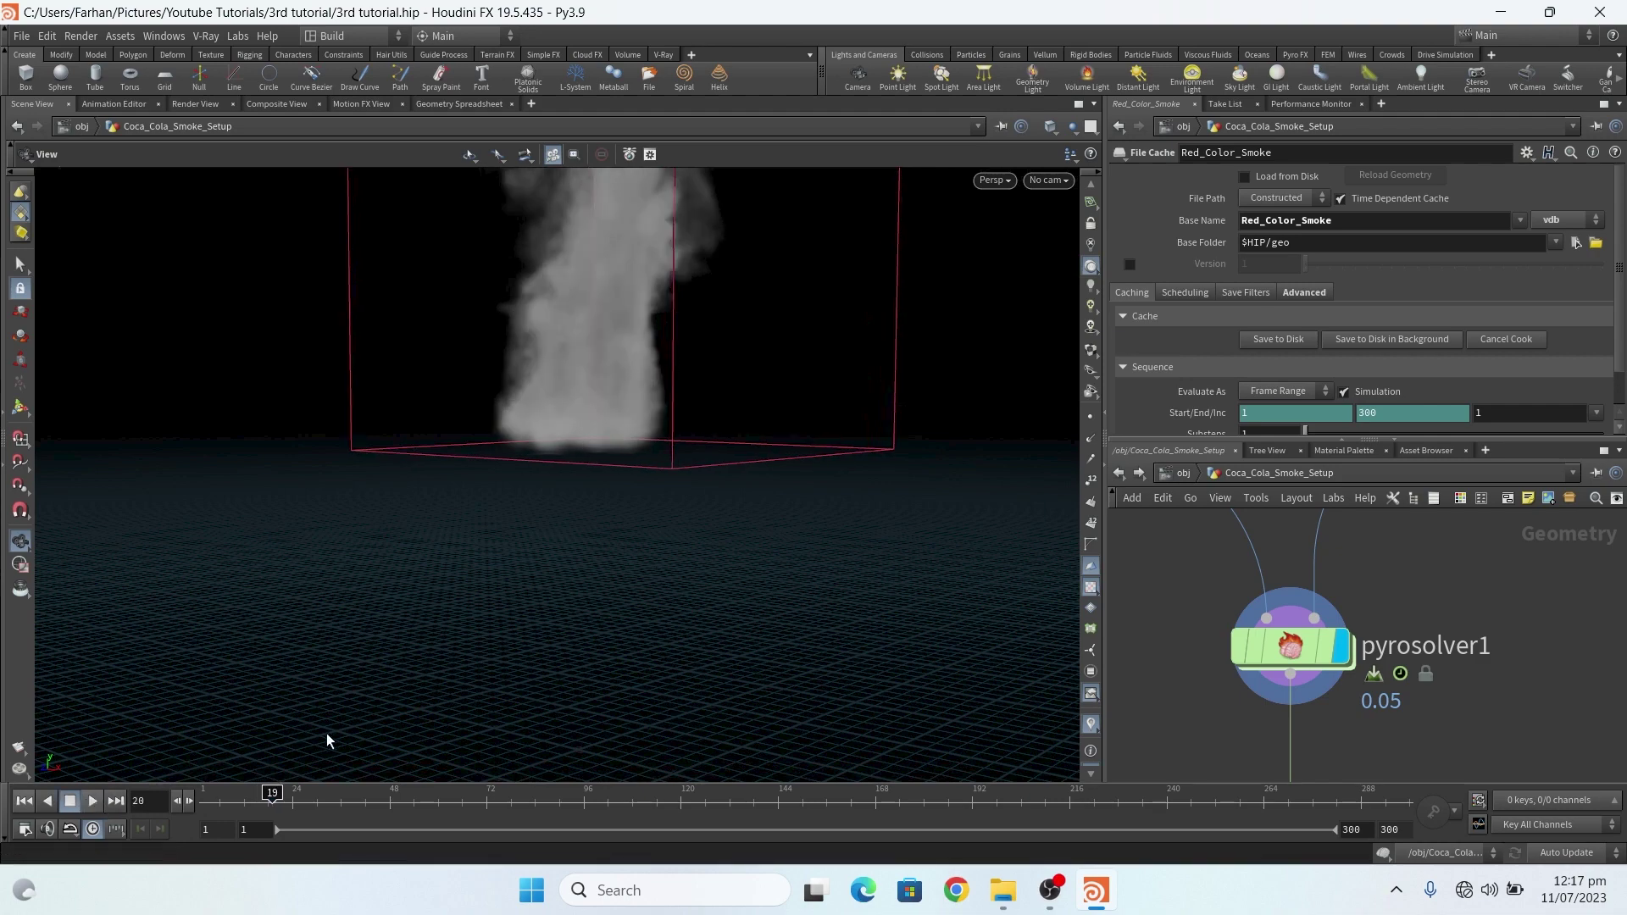
pyautogui.click(1049, 180)
pyautogui.click(1060, 277)
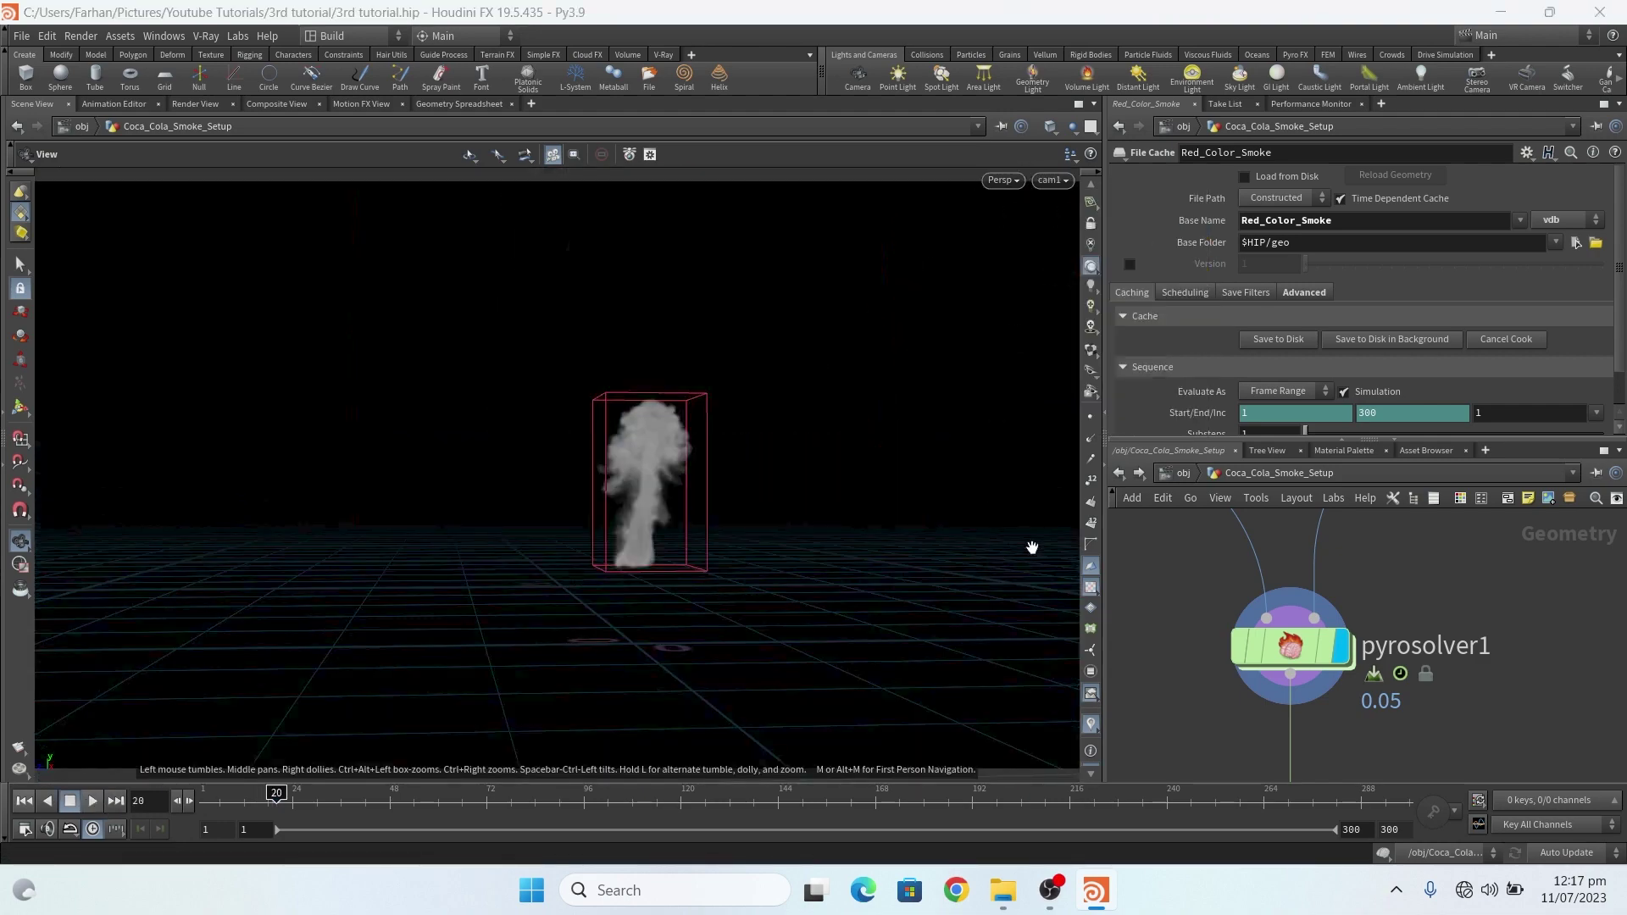
# At /obj, turn on the Smoke_Setup display flag and stop playback at frame 27.
pyautogui.click(1119, 473)
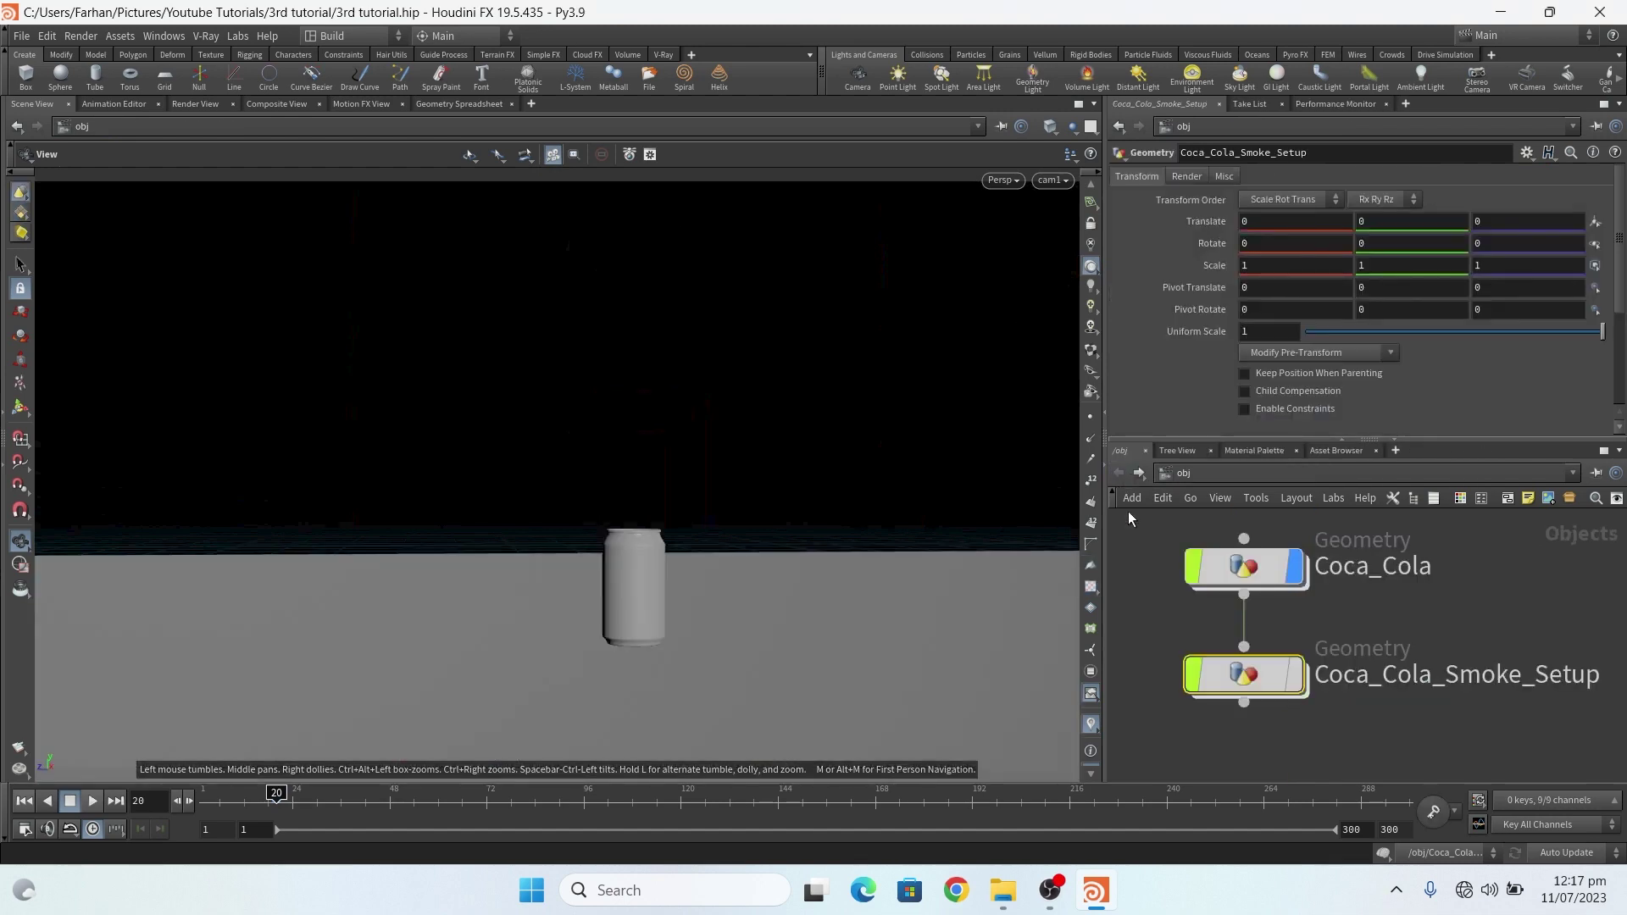
pyautogui.scroll(-2, 1286, 686)
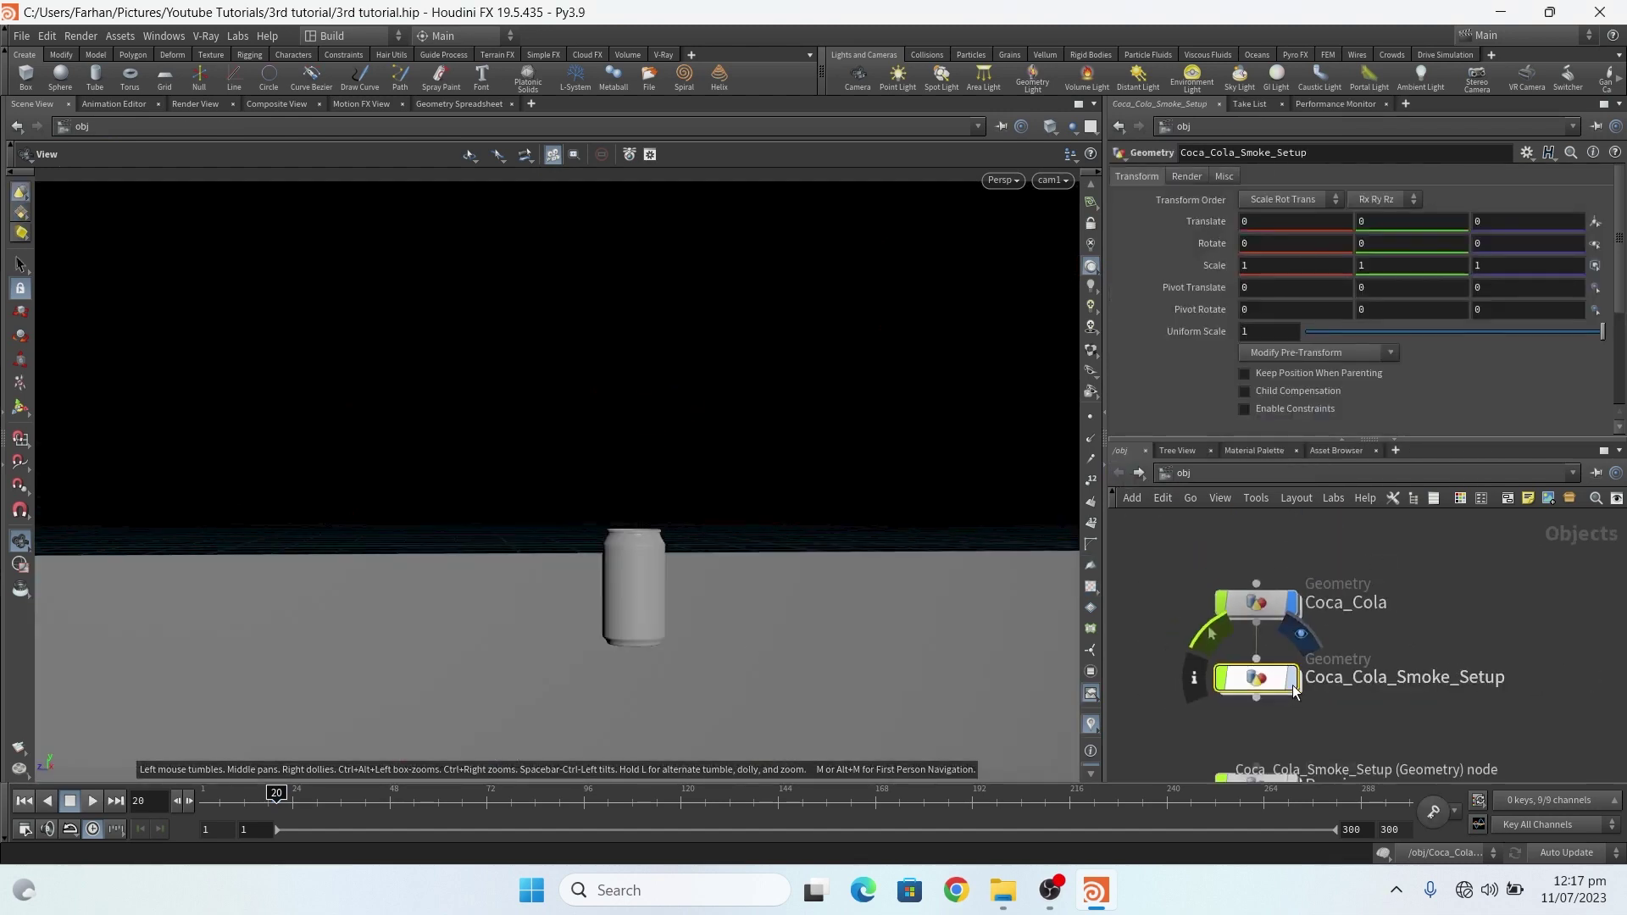
pyautogui.click(1292, 677)
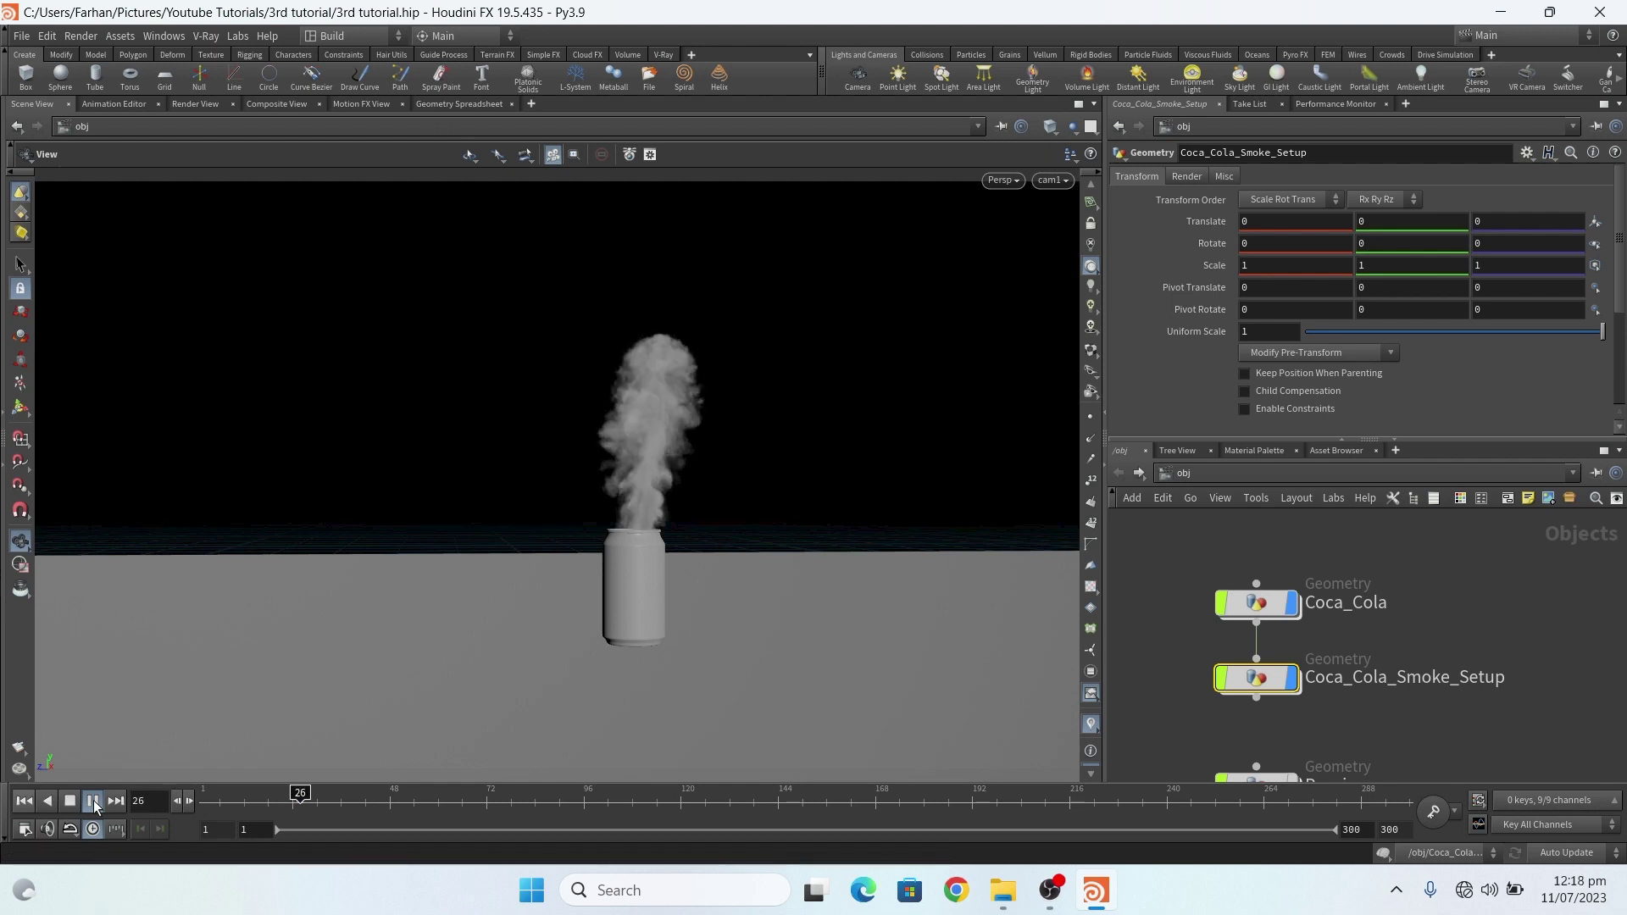
pyautogui.click(94, 800)
# Inside Coca_Cola_Smoke_Setup, display and select pyrobakevolume1 so the smoke renders red.
pyautogui.doubleClick(1257, 678)
pyautogui.scroll(-5, 1221, 657)
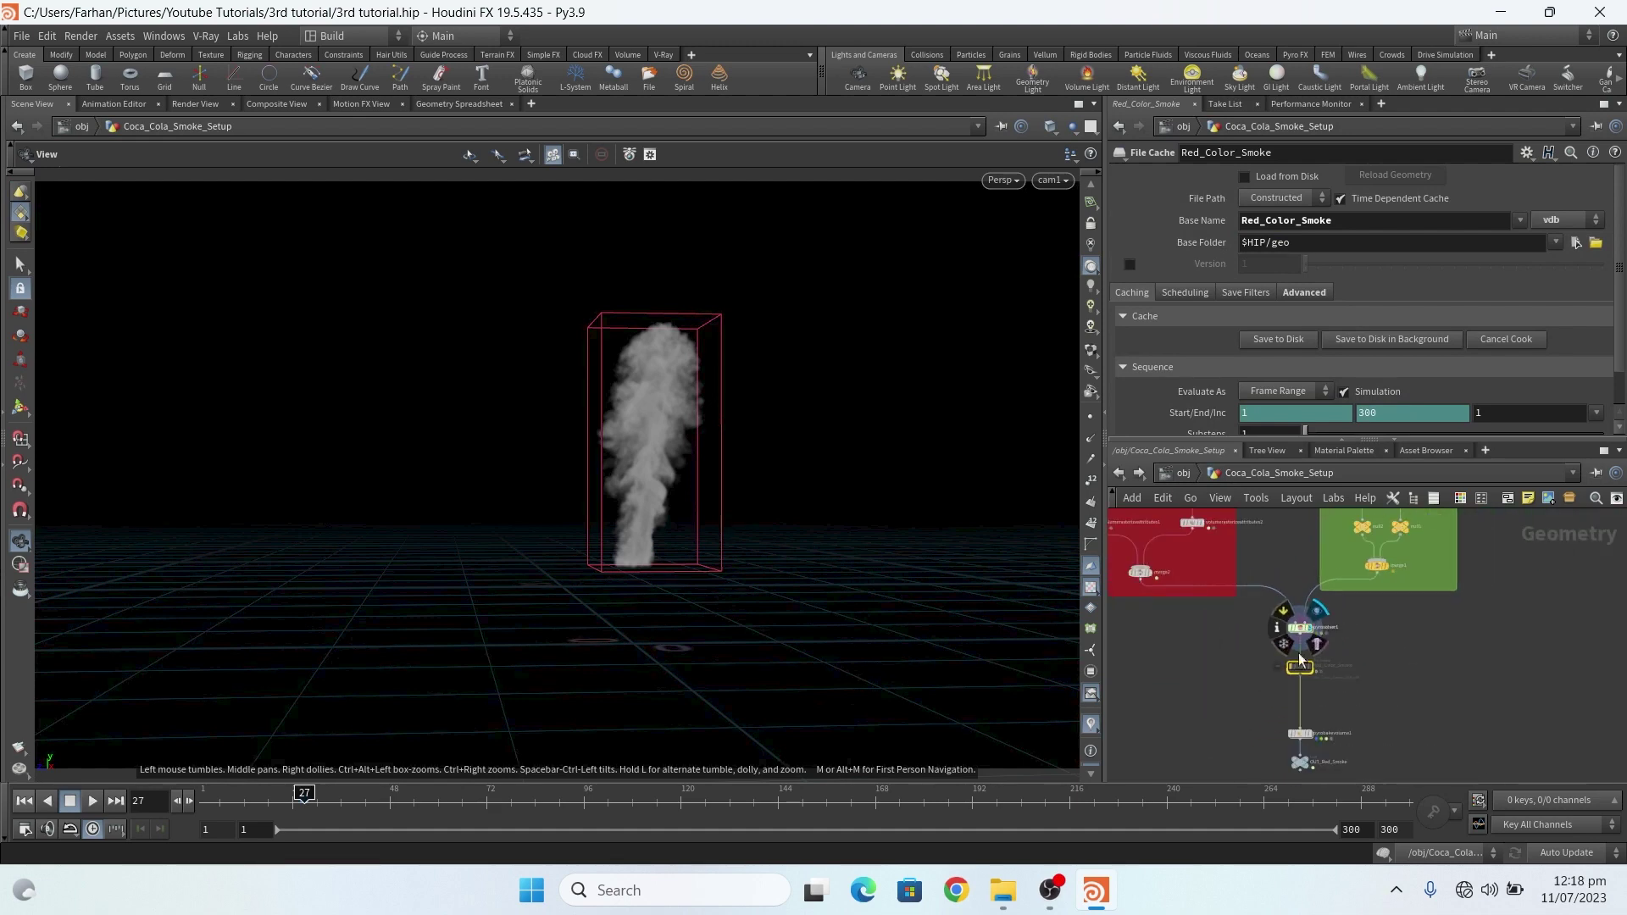
pyautogui.scroll(5, 1300, 653)
pyautogui.scroll(5, 1322, 661)
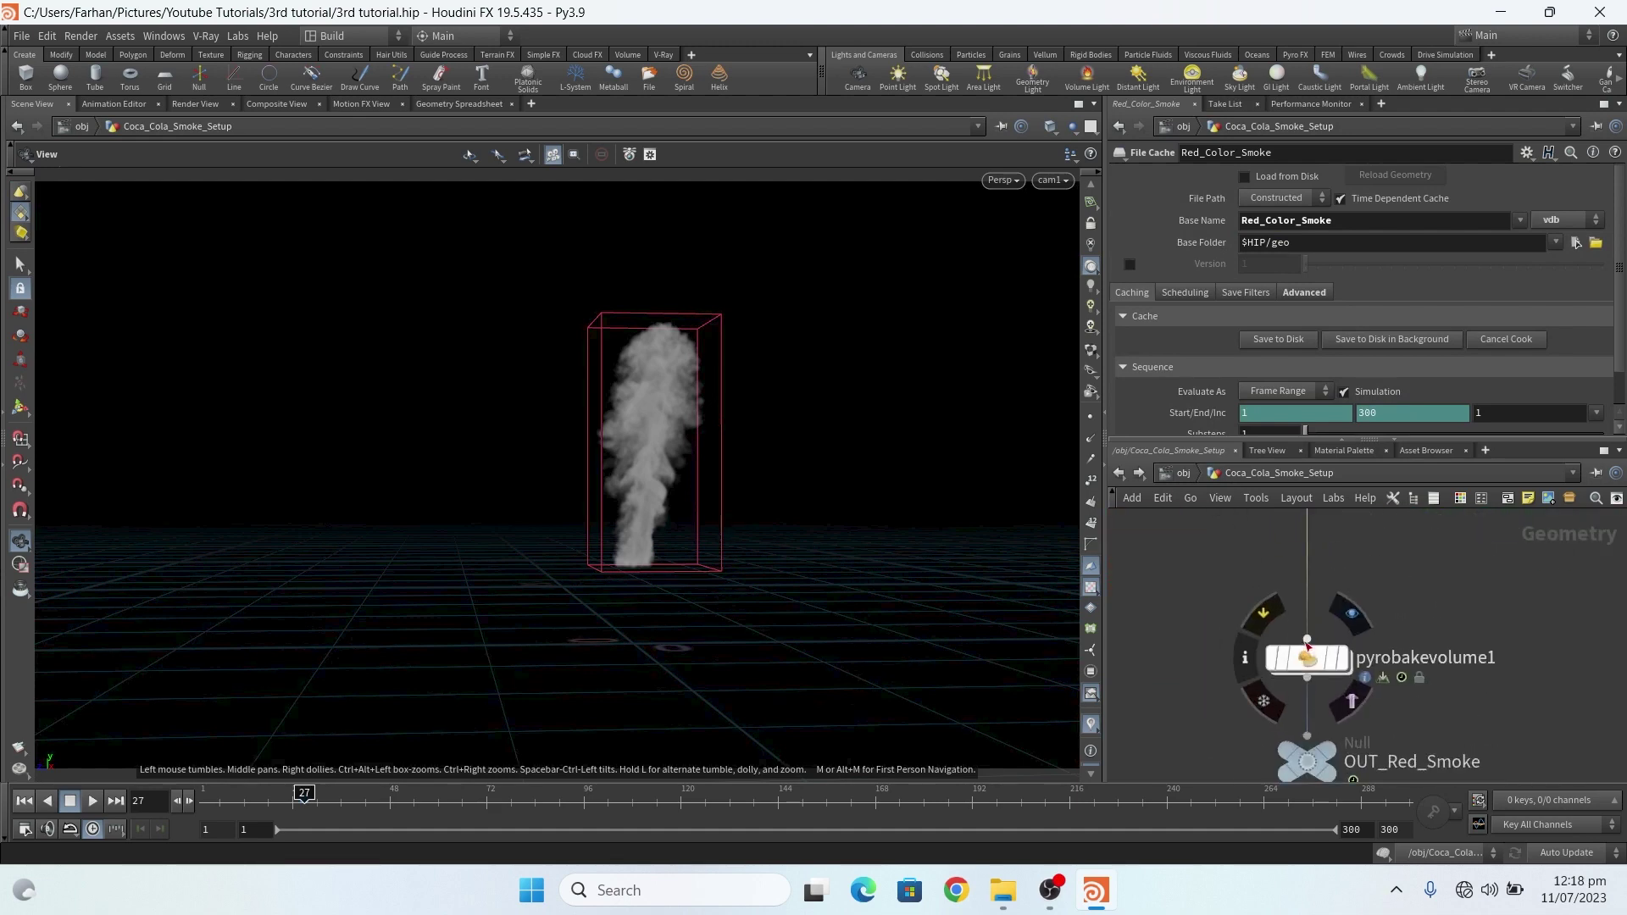
pyautogui.click(1352, 674)
pyautogui.click(1280, 668)
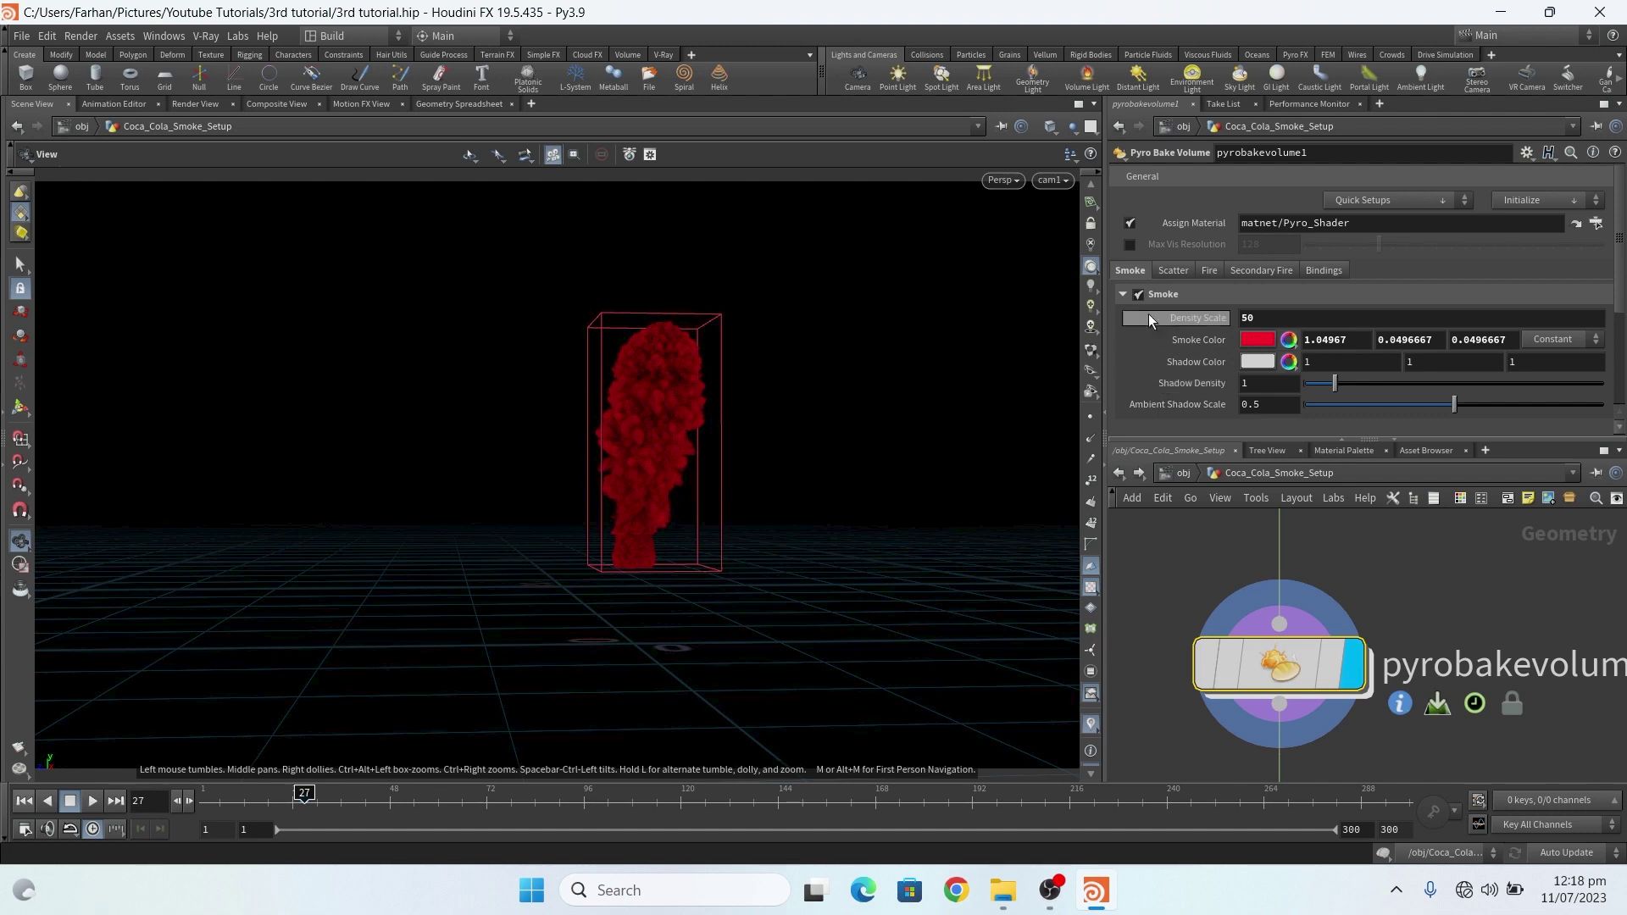
pyautogui.scroll(-3, 1149, 316)
pyautogui.scroll(3, 1152, 332)
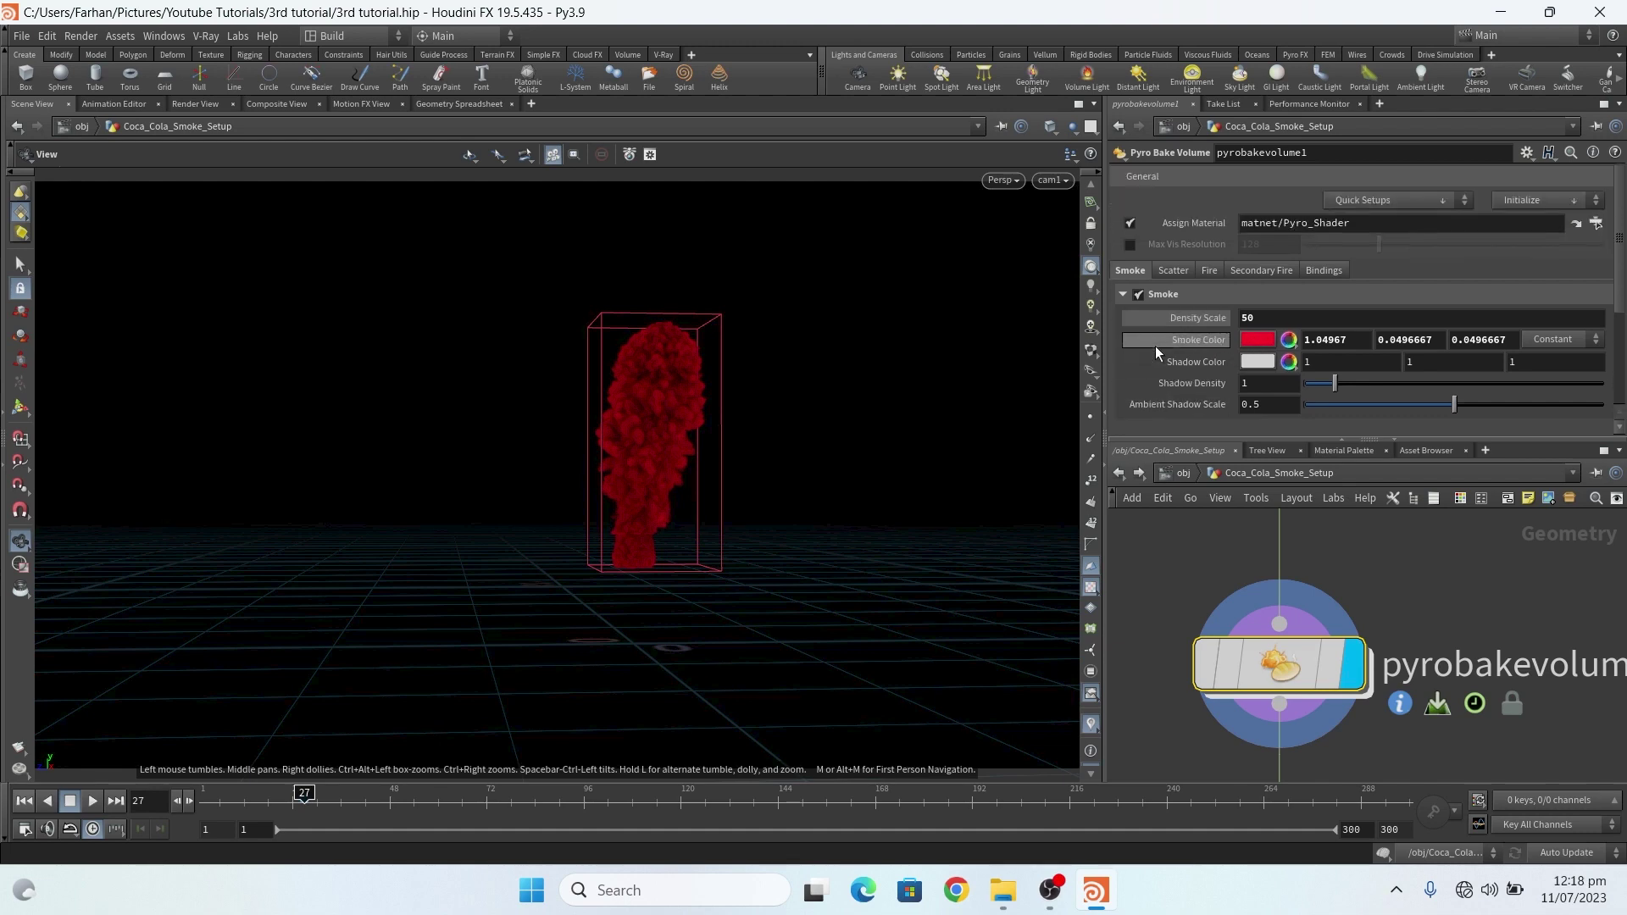
# Check pyrobakevolume1's Scatter, Fire and Secondary Fire tabs, back to Smoke, then return to /obj.
pyautogui.click(1173, 270)
pyautogui.click(1209, 269)
pyautogui.click(1246, 271)
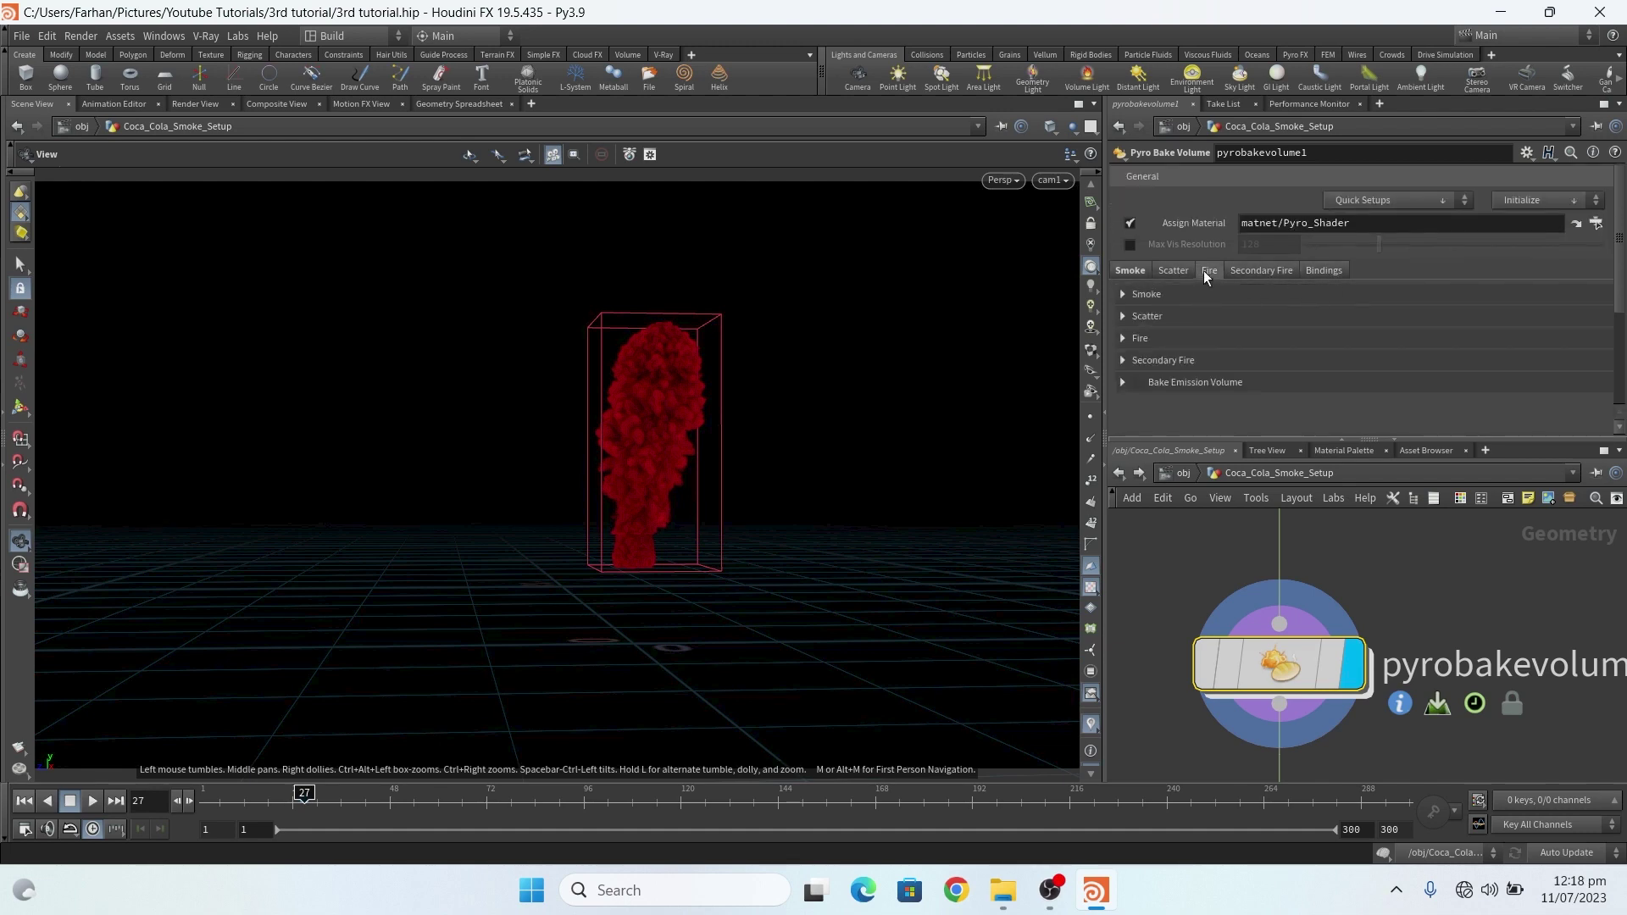
pyautogui.click(1203, 271)
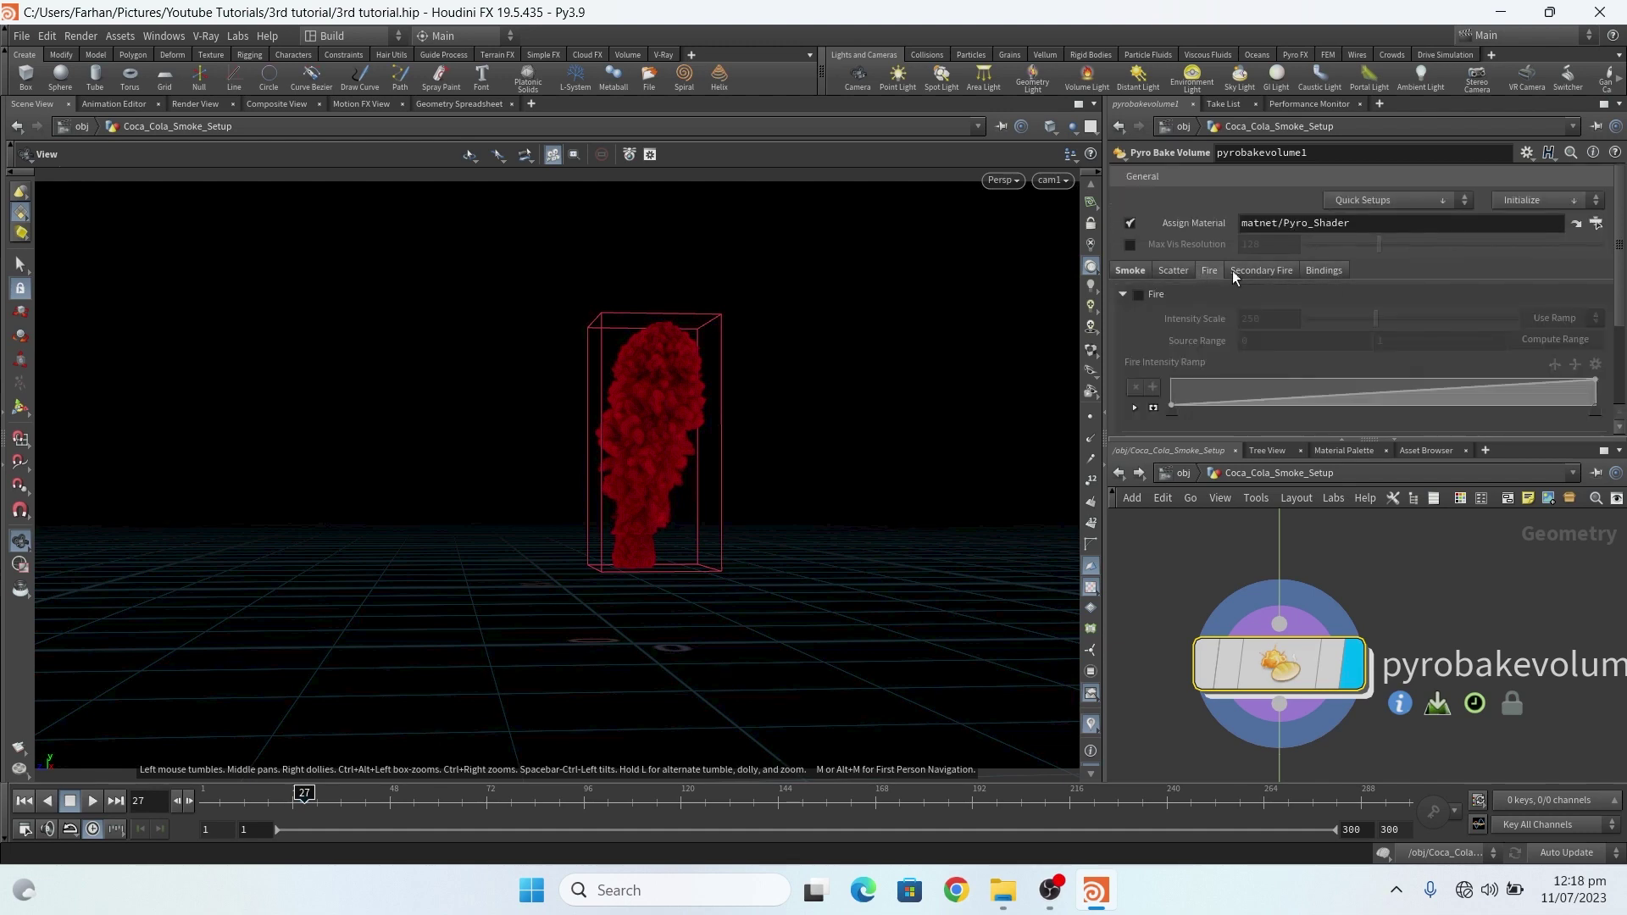
pyautogui.click(1131, 269)
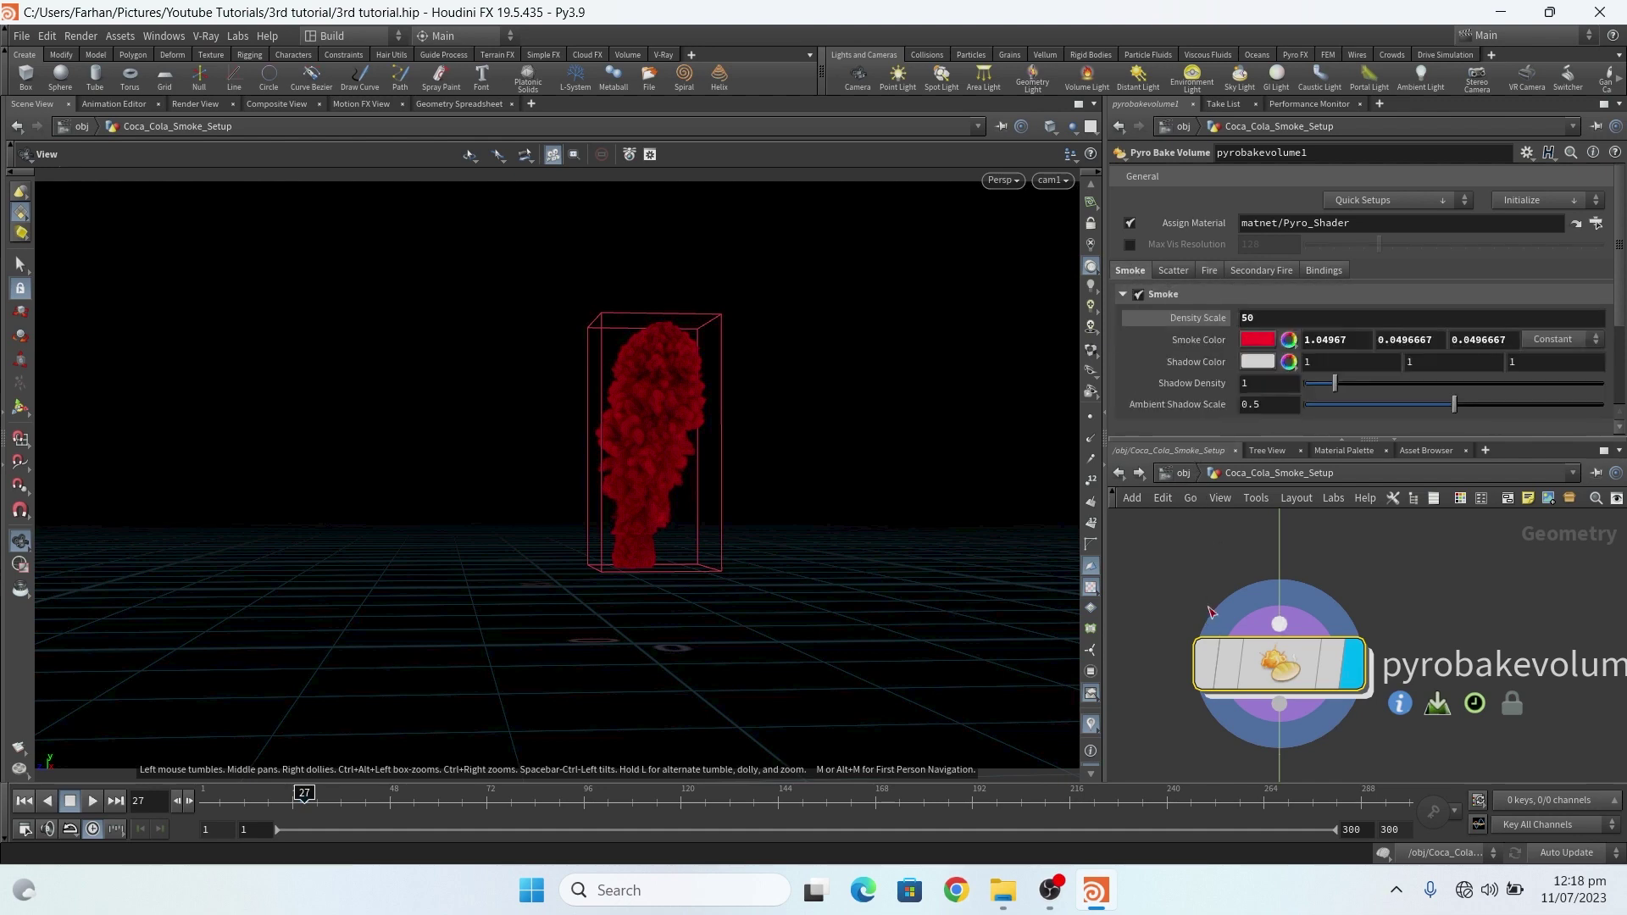
pyautogui.scroll(-3, 1229, 611)
pyautogui.scroll(3, 1220, 644)
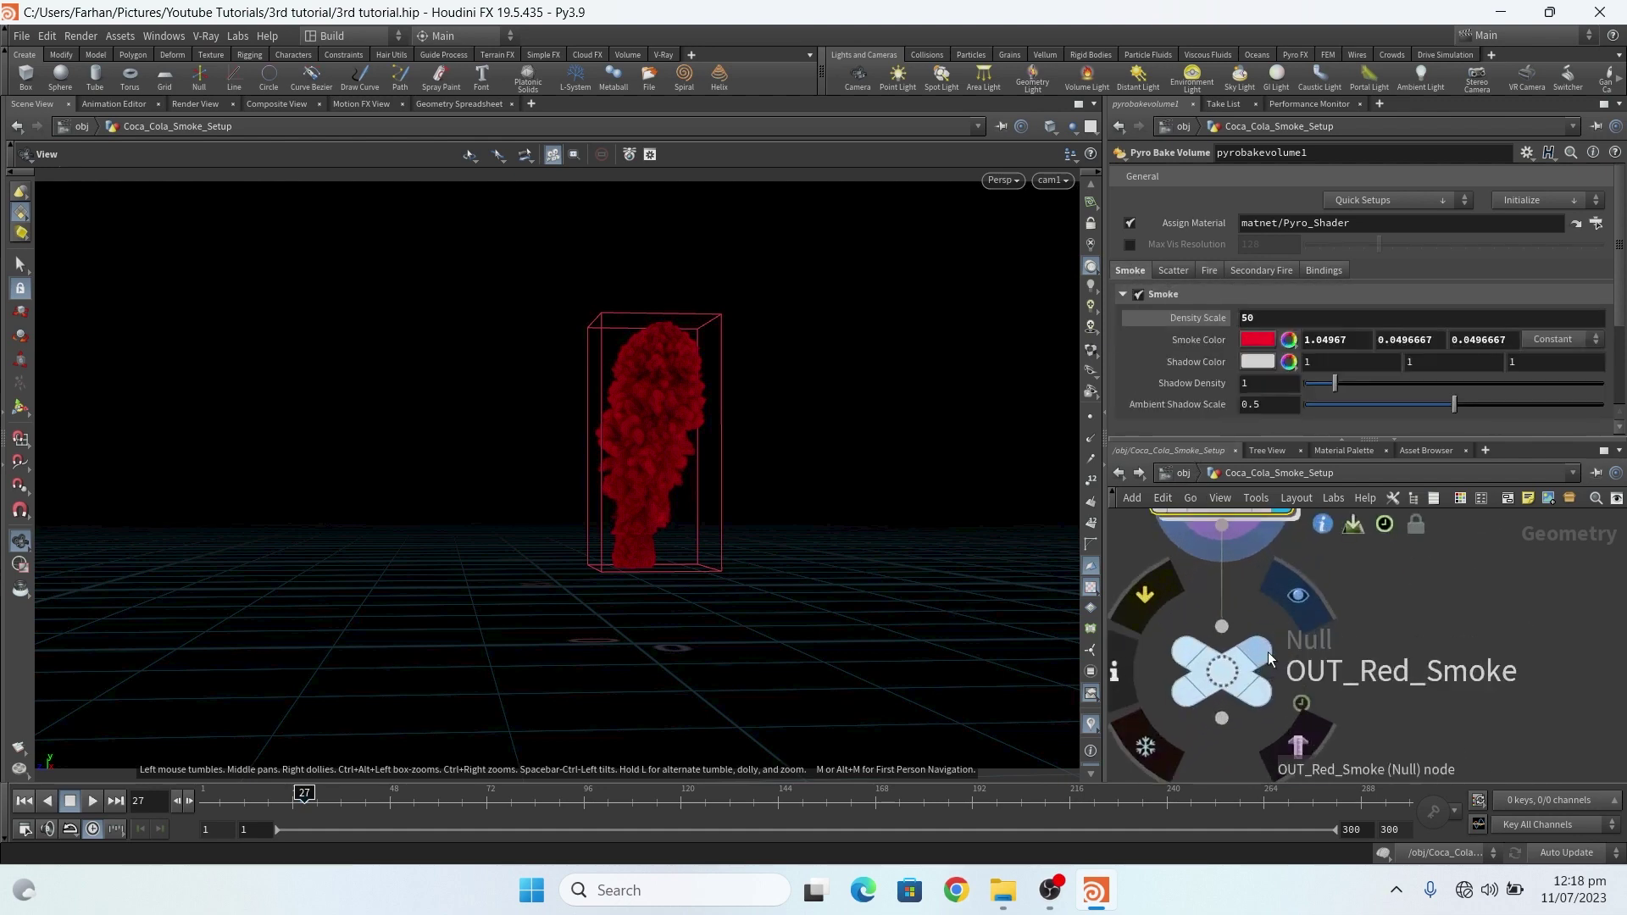
pyautogui.click(1120, 472)
pyautogui.click(1264, 719)
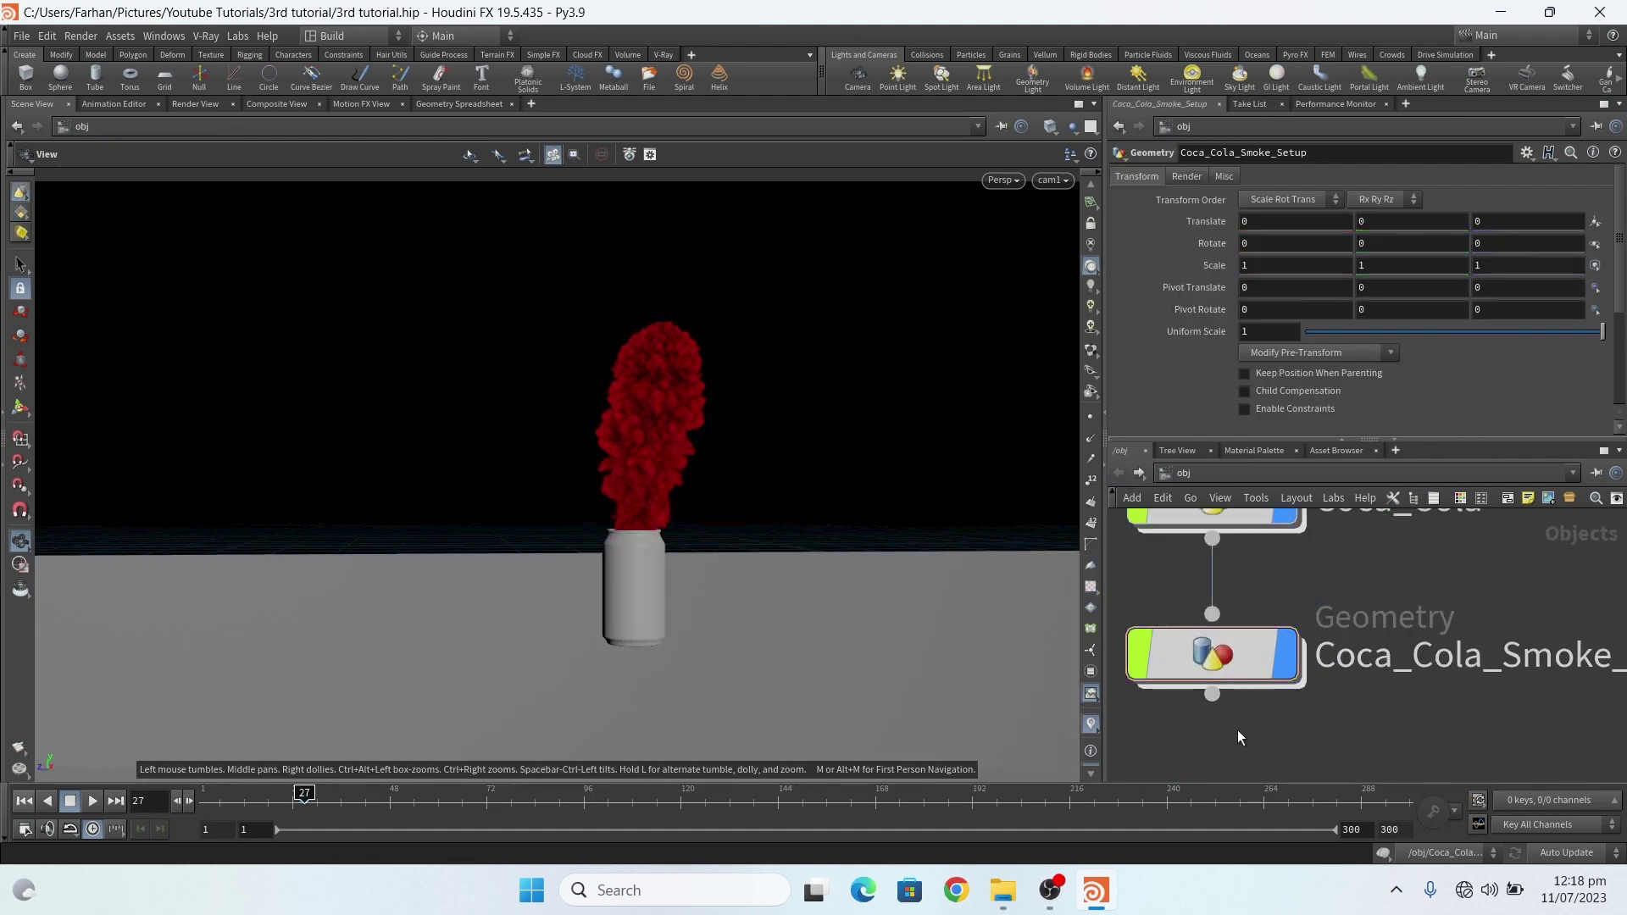
pyautogui.click(1093, 366)
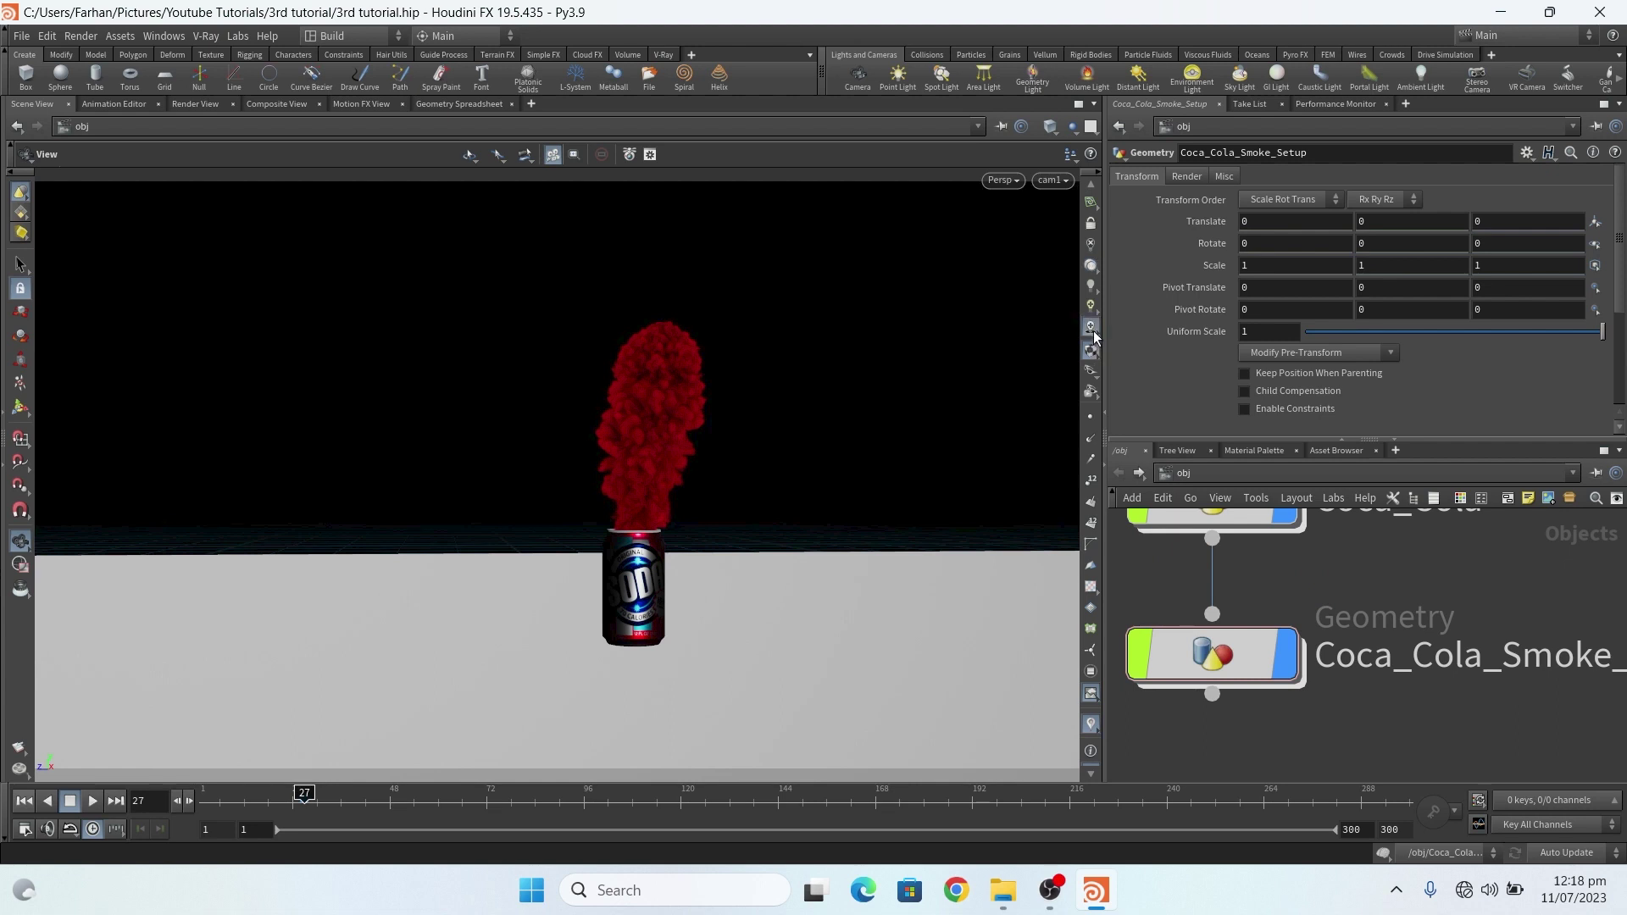
pyautogui.click(1092, 332)
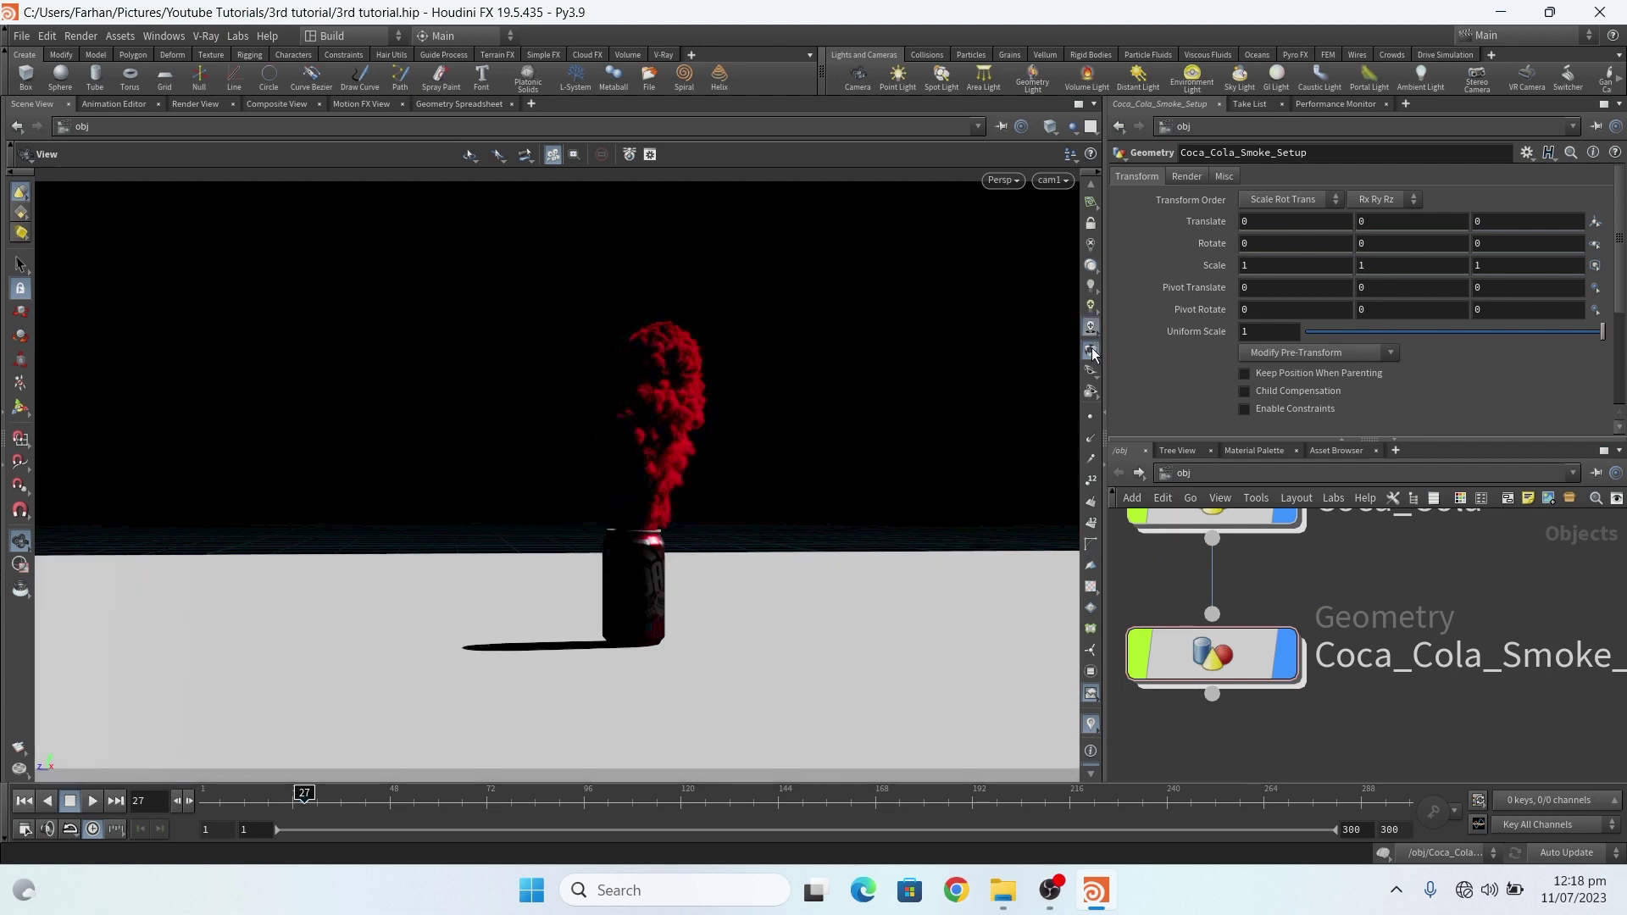
pyautogui.click(1092, 352)
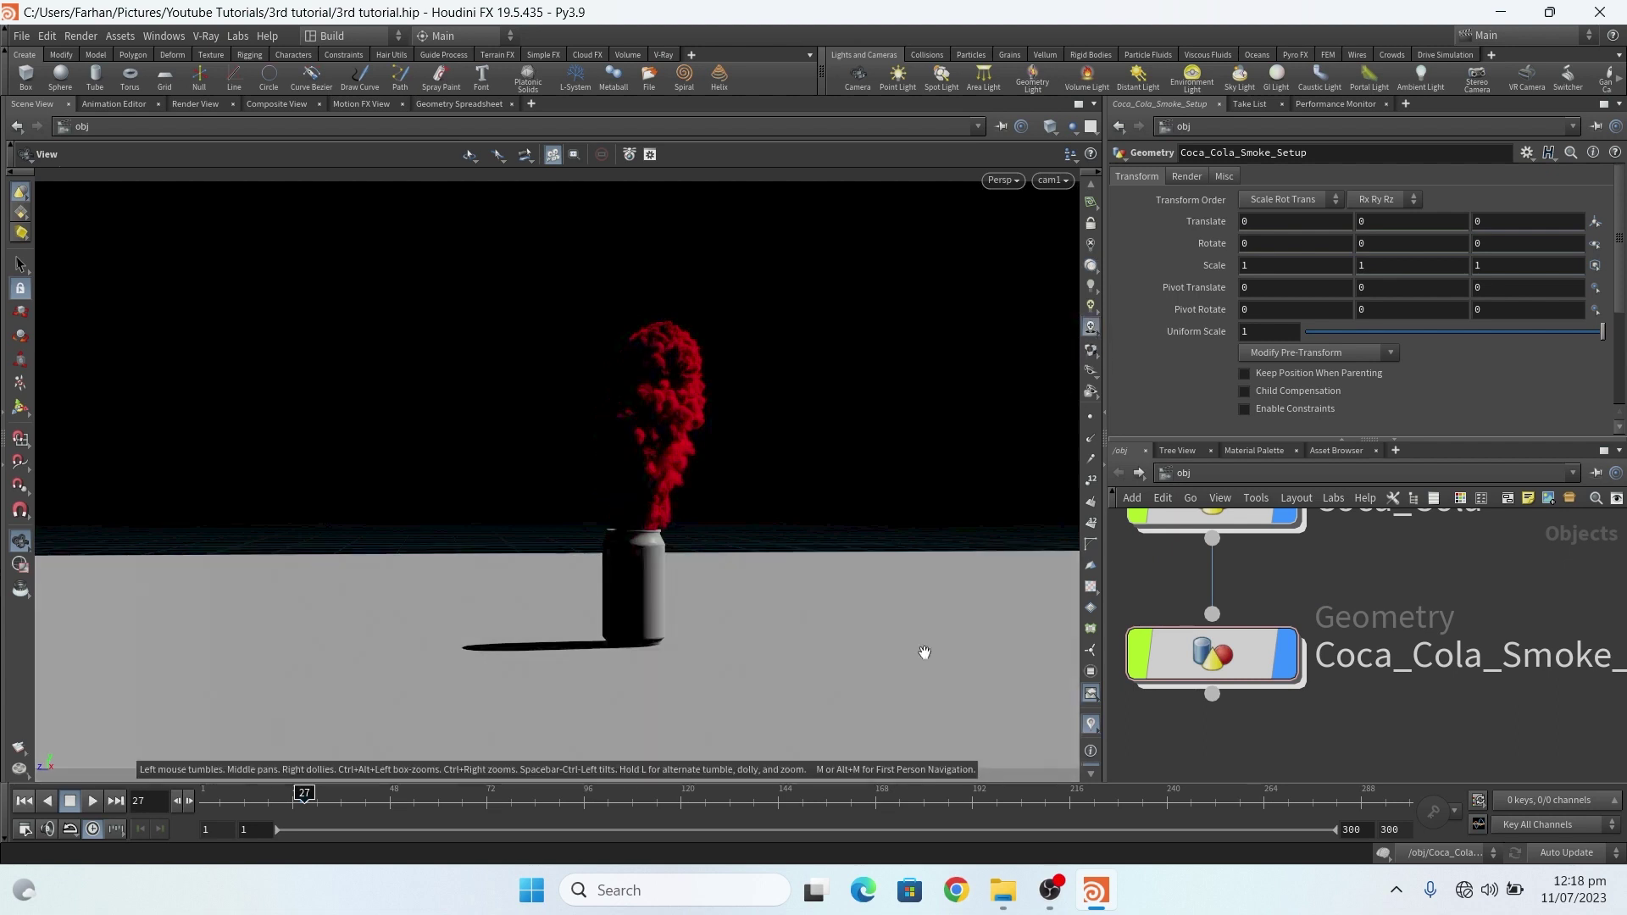
pyautogui.click(1092, 265)
pyautogui.scroll(-3, 1260, 602)
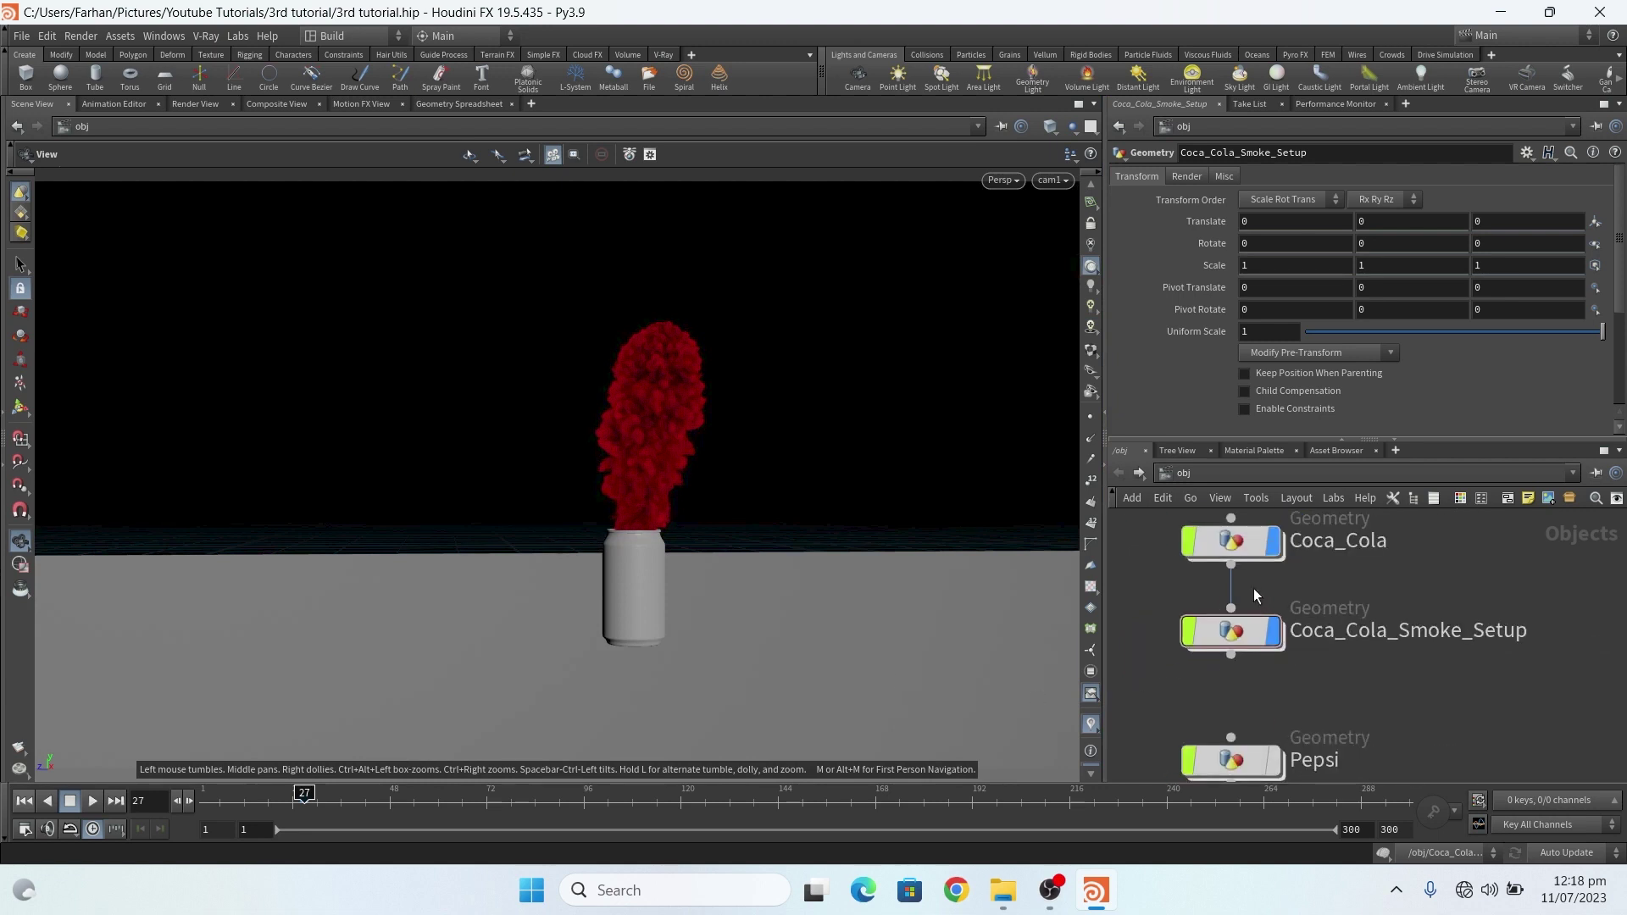
pyautogui.scroll(-3, 1290, 595)
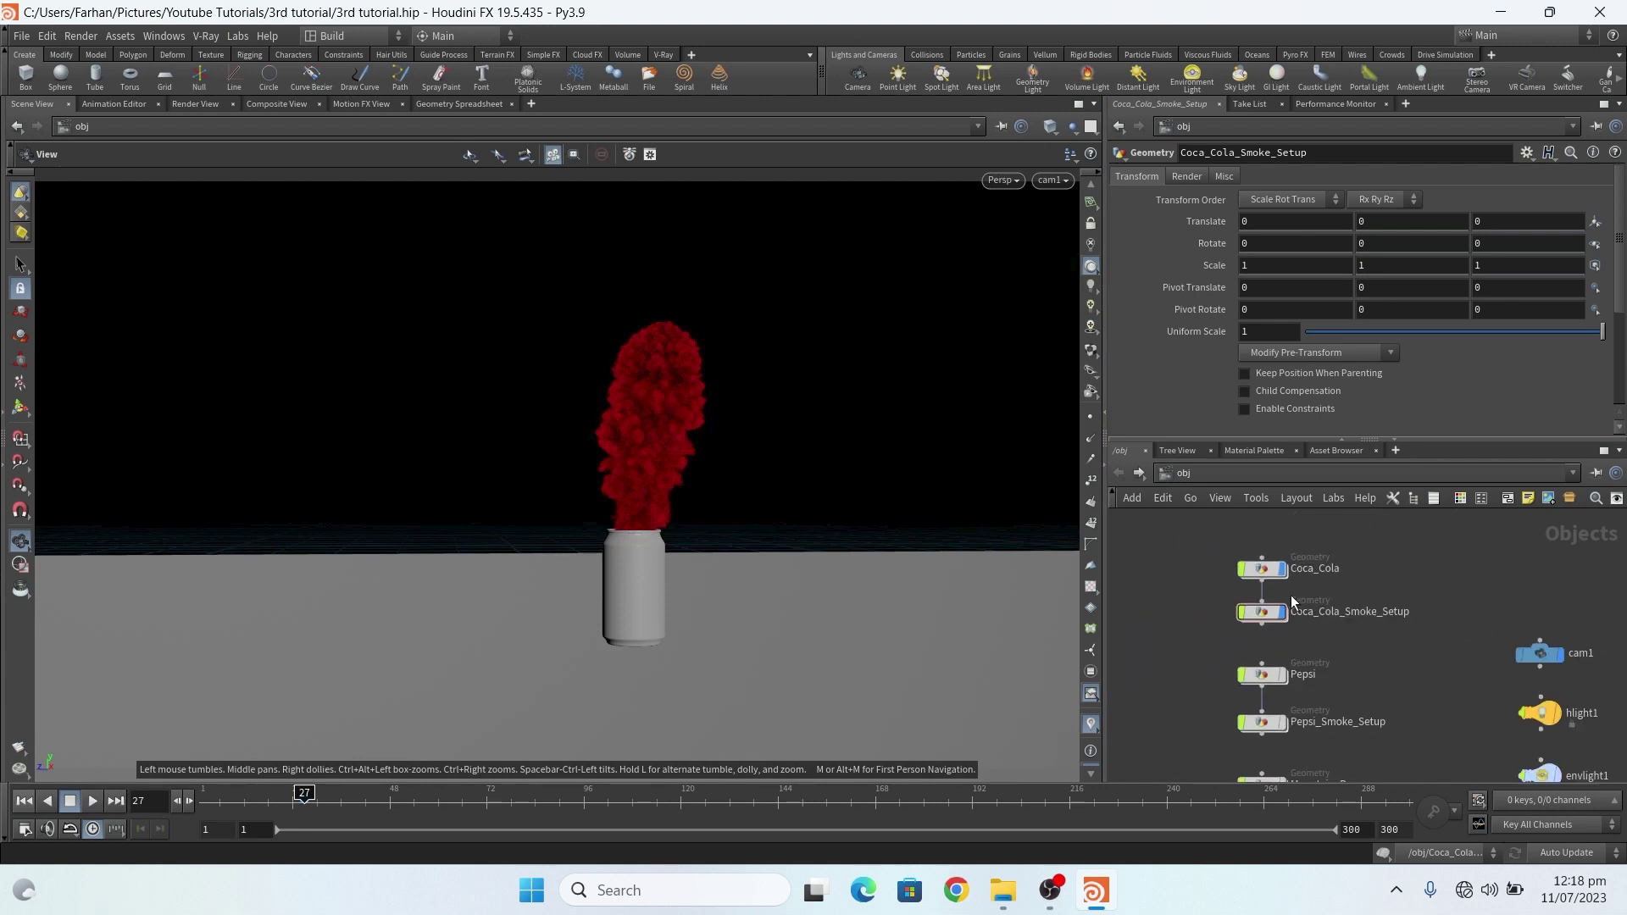
pyautogui.scroll(2, 1284, 644)
pyautogui.scroll(-2, 1285, 551)
pyautogui.scroll(2, 1284, 549)
pyautogui.scroll(-2, 1229, 553)
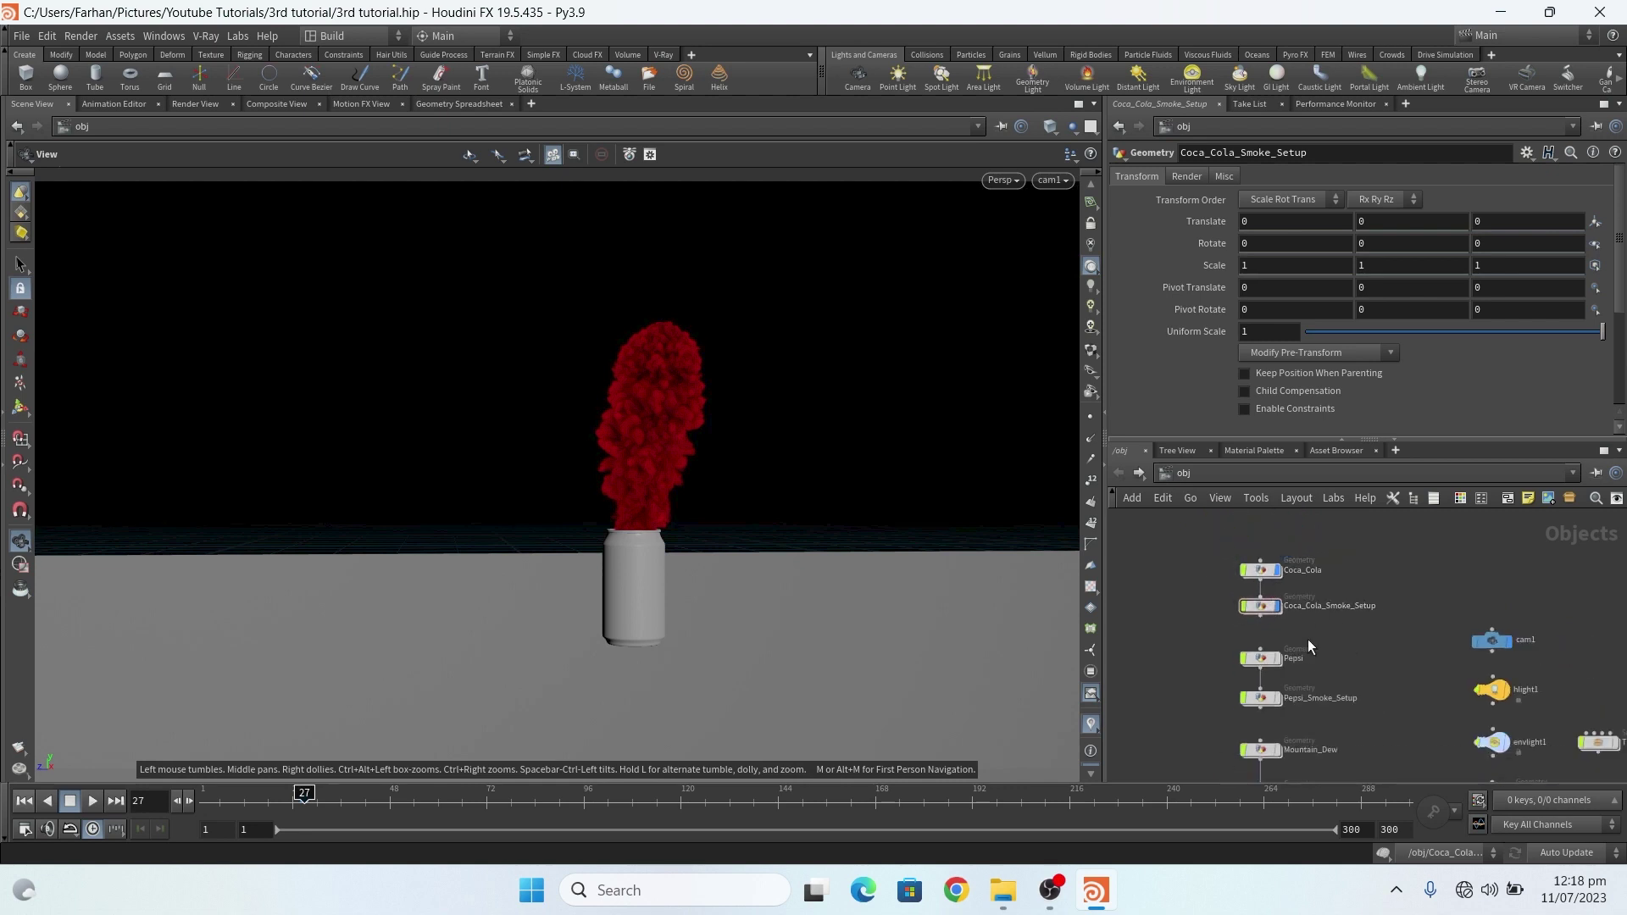
pyautogui.scroll(-2, 1233, 561)
pyautogui.scroll(3, 1221, 542)
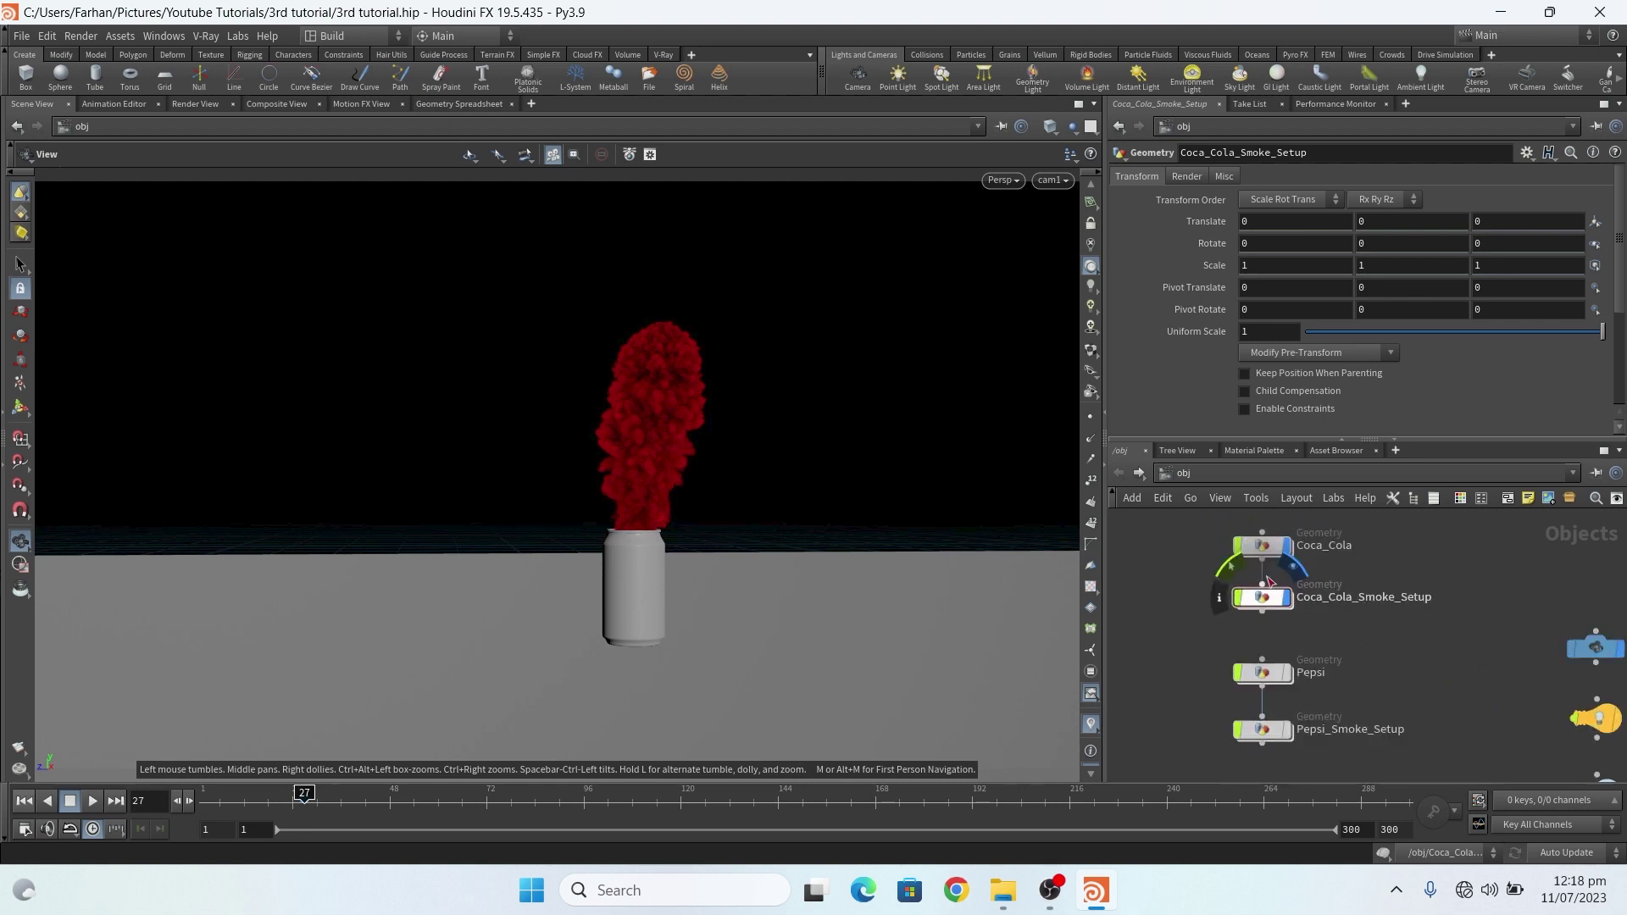
pyautogui.moveTo(1198, 516); pyautogui.dragTo(1336, 613)
pyautogui.scroll(-3, 1229, 572)
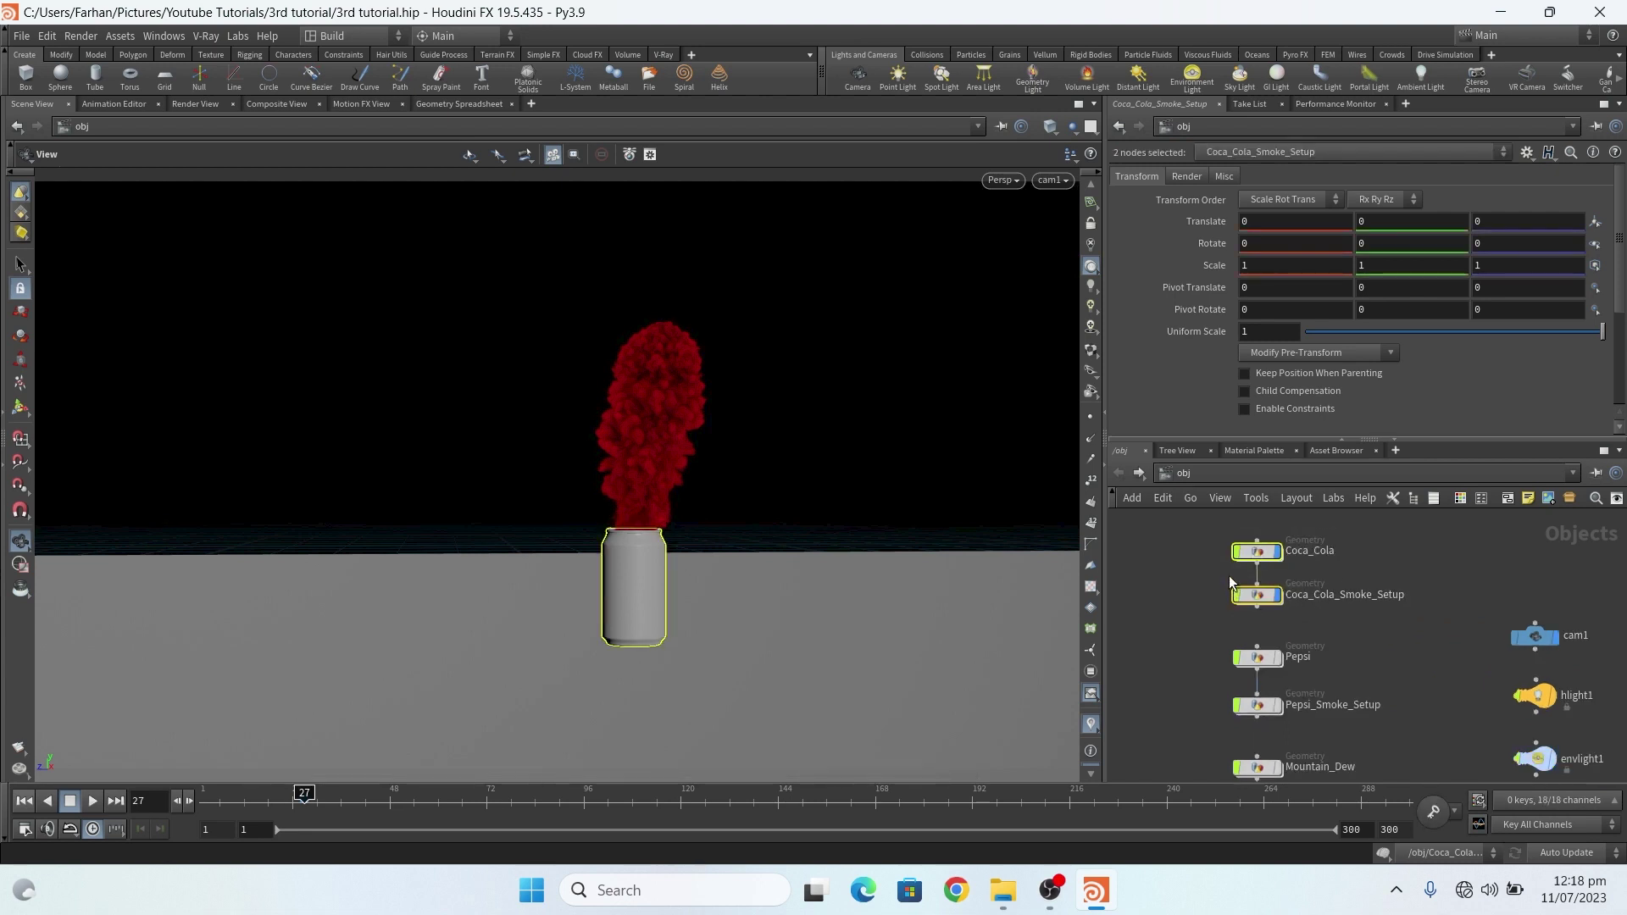
pyautogui.scroll(-2, 1250, 638)
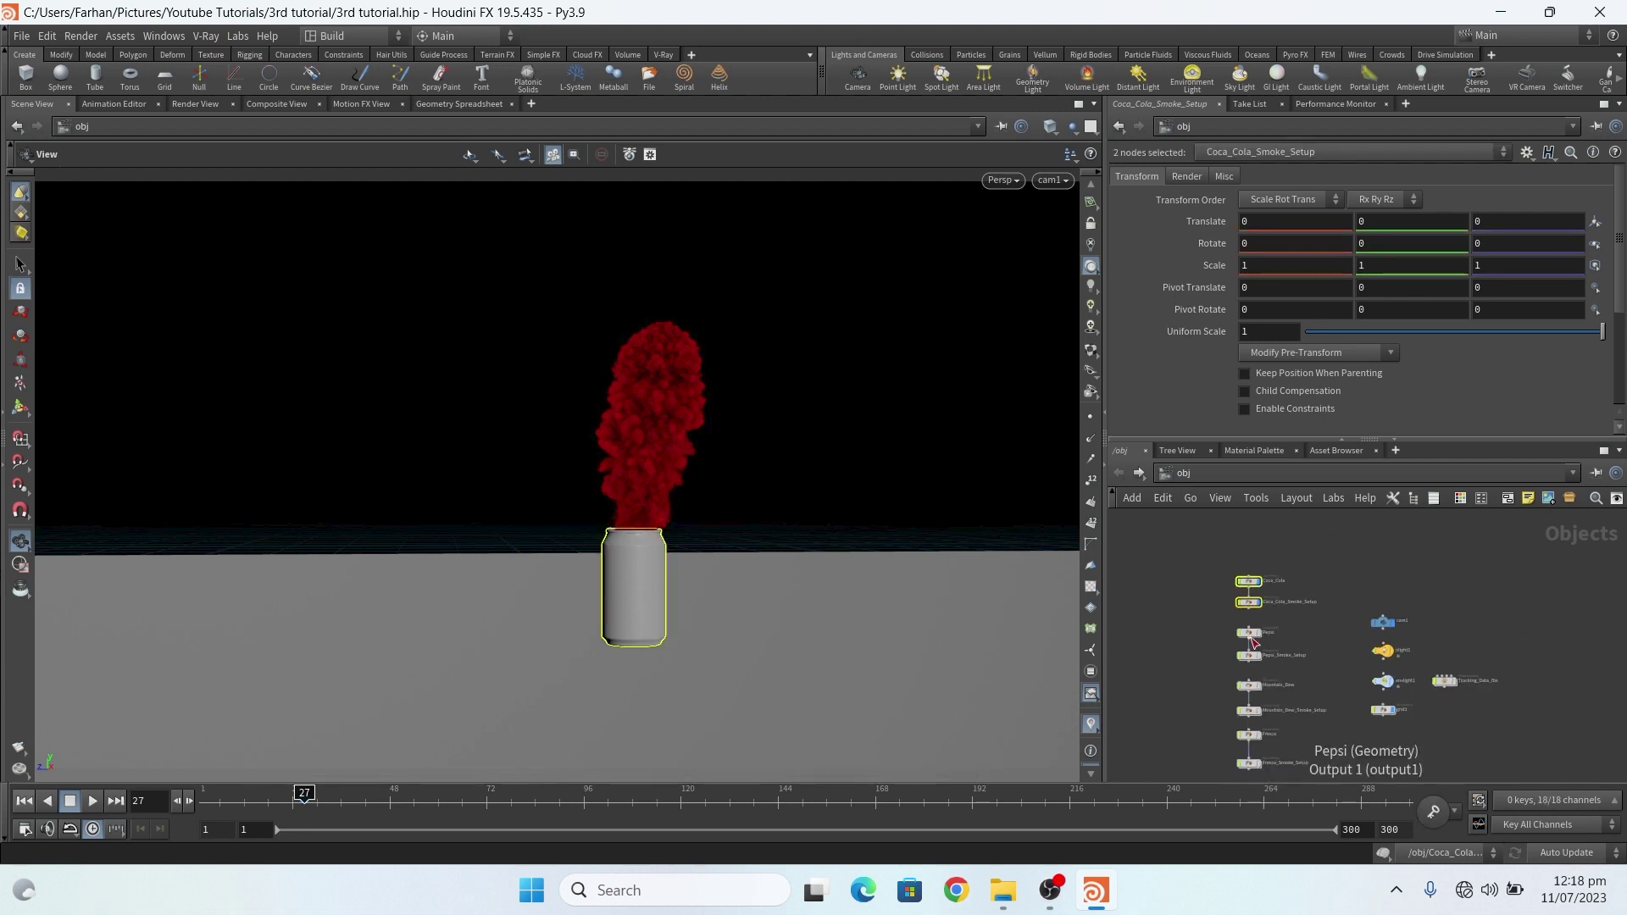
pyautogui.scroll(2, 1254, 682)
pyautogui.scroll(-2, 1259, 665)
pyautogui.scroll(4, 1260, 665)
pyautogui.scroll(-2, 1260, 653)
pyautogui.scroll(3, 1266, 612)
pyautogui.scroll(-4, 1238, 566)
pyautogui.scroll(3, 1271, 594)
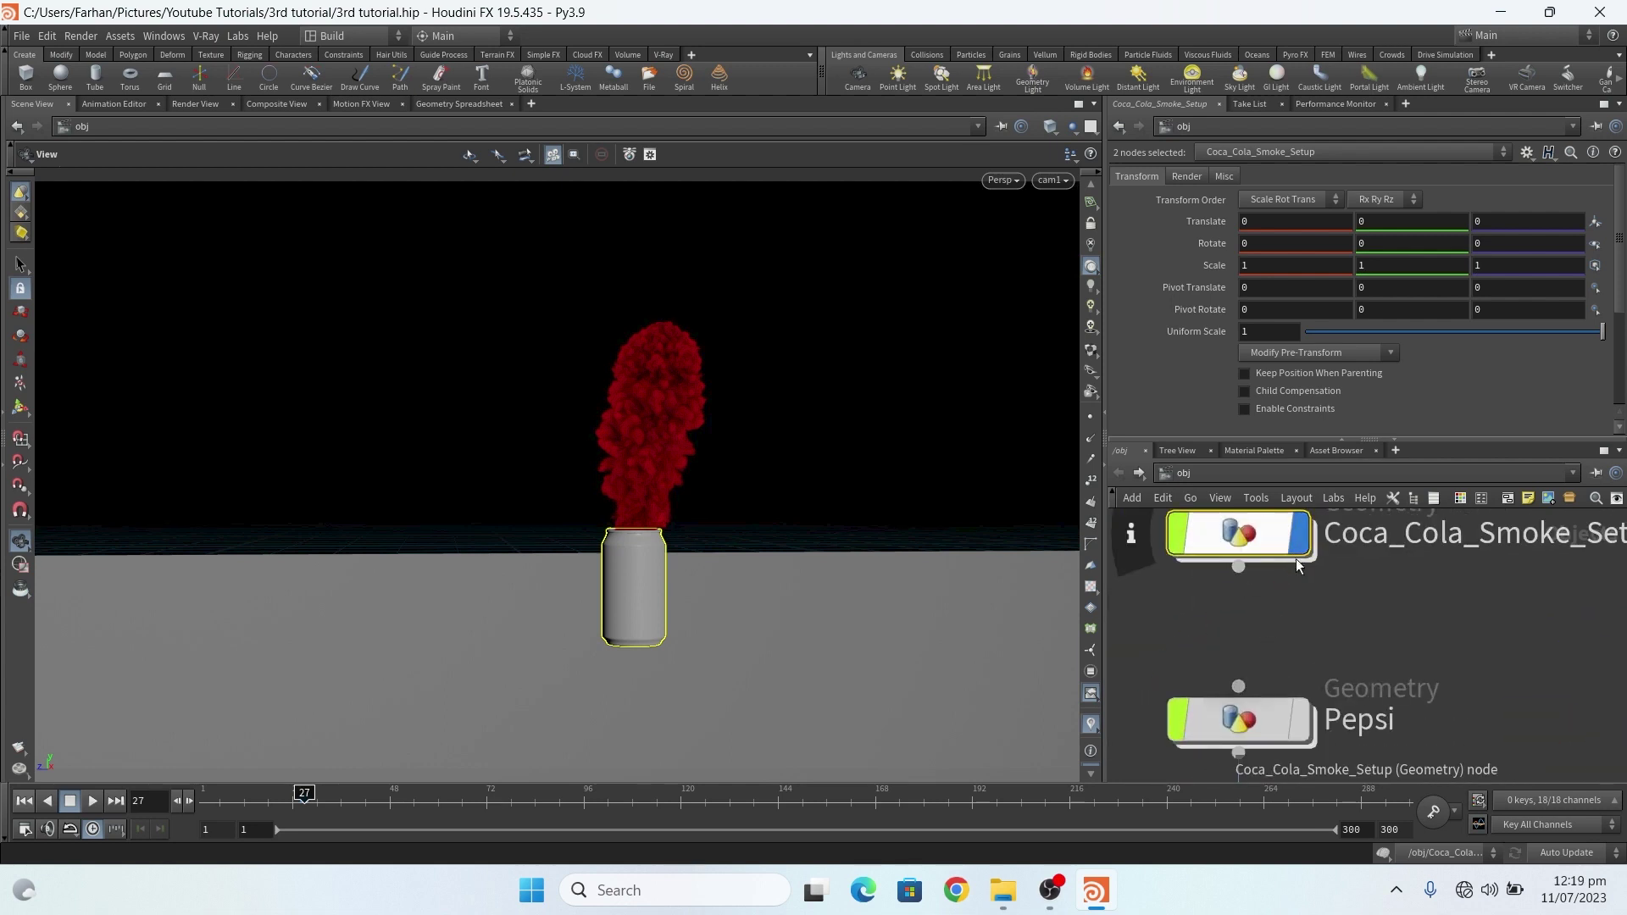
pyautogui.scroll(-1, 1305, 644)
pyautogui.scroll(3, 1303, 669)
pyautogui.click(1313, 540)
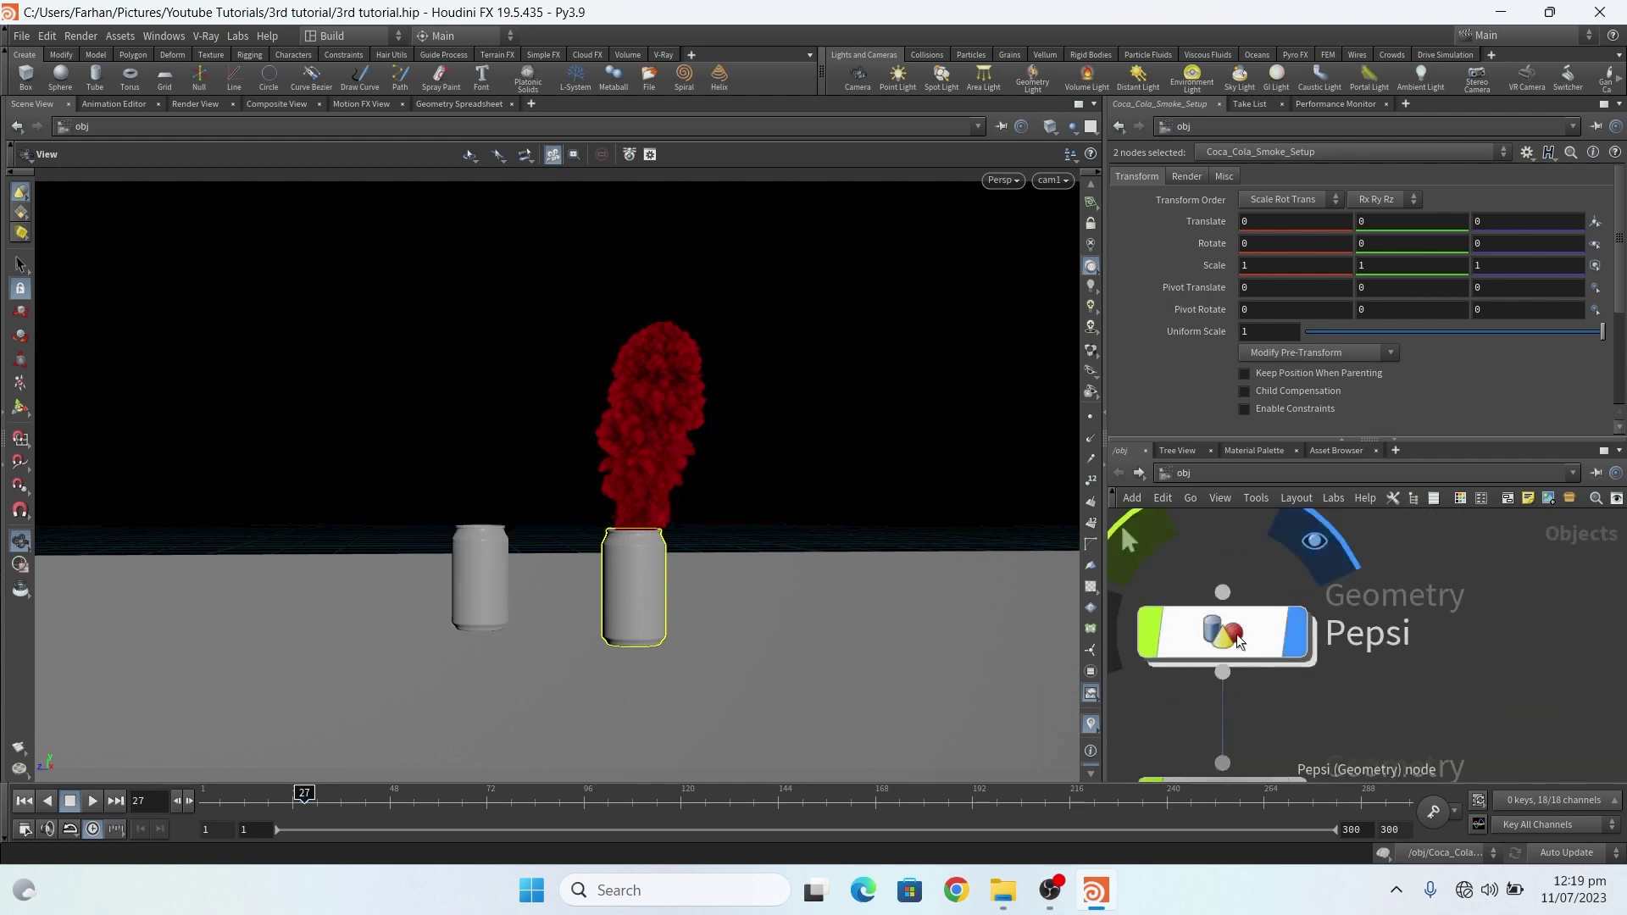
pyautogui.scroll(-5, 1258, 669)
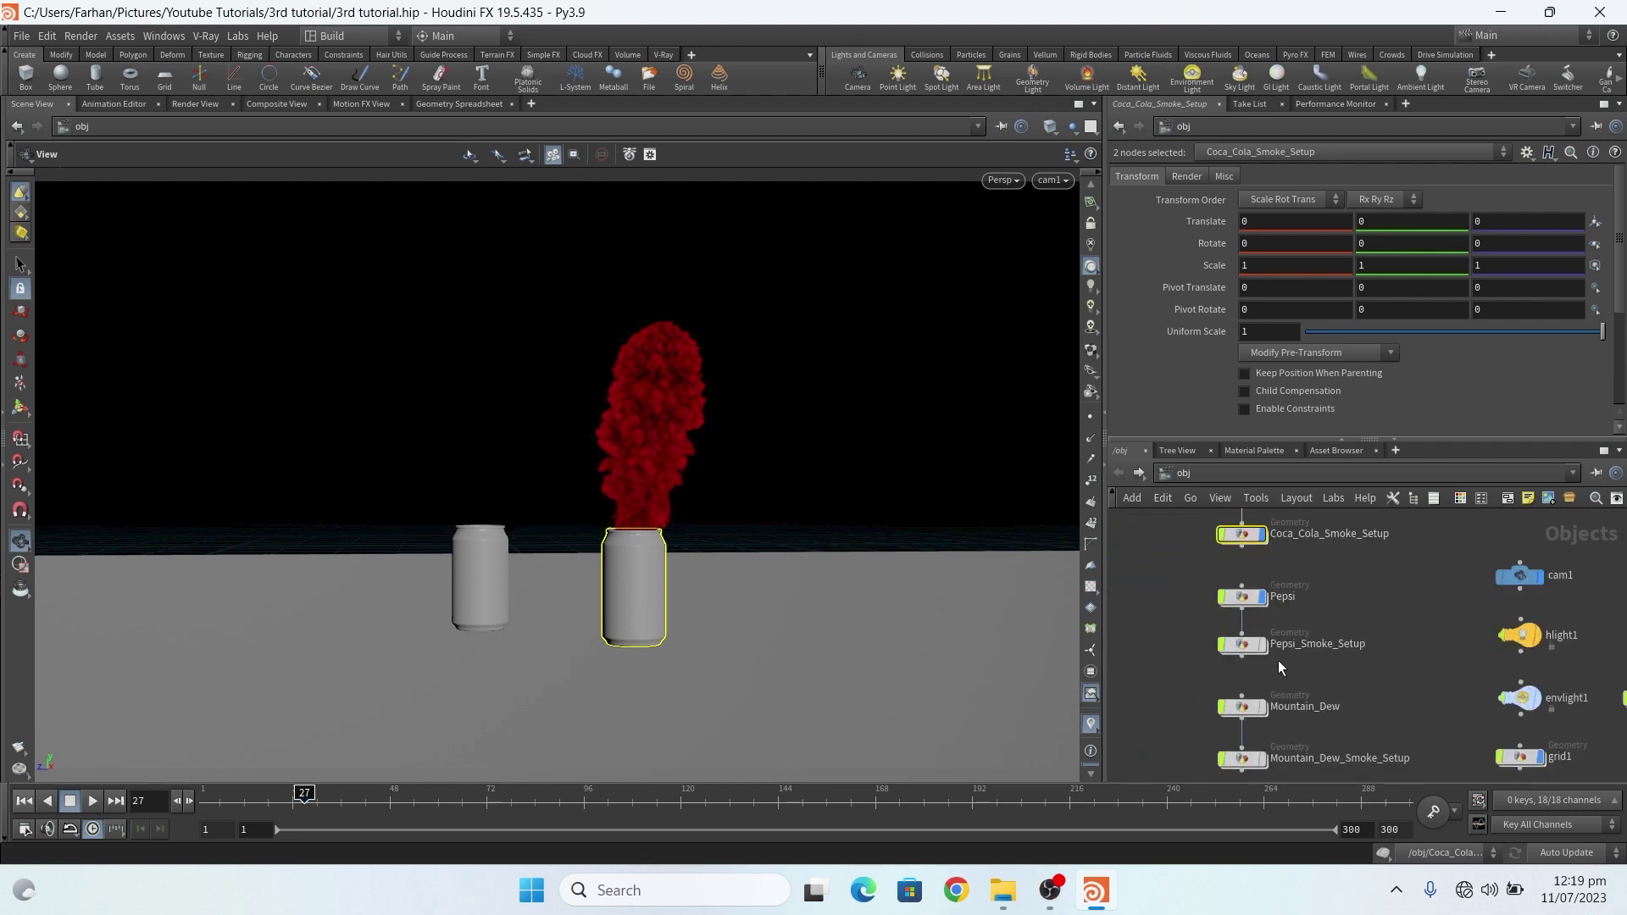
pyautogui.click(1262, 706)
pyautogui.scroll(-3, 1351, 598)
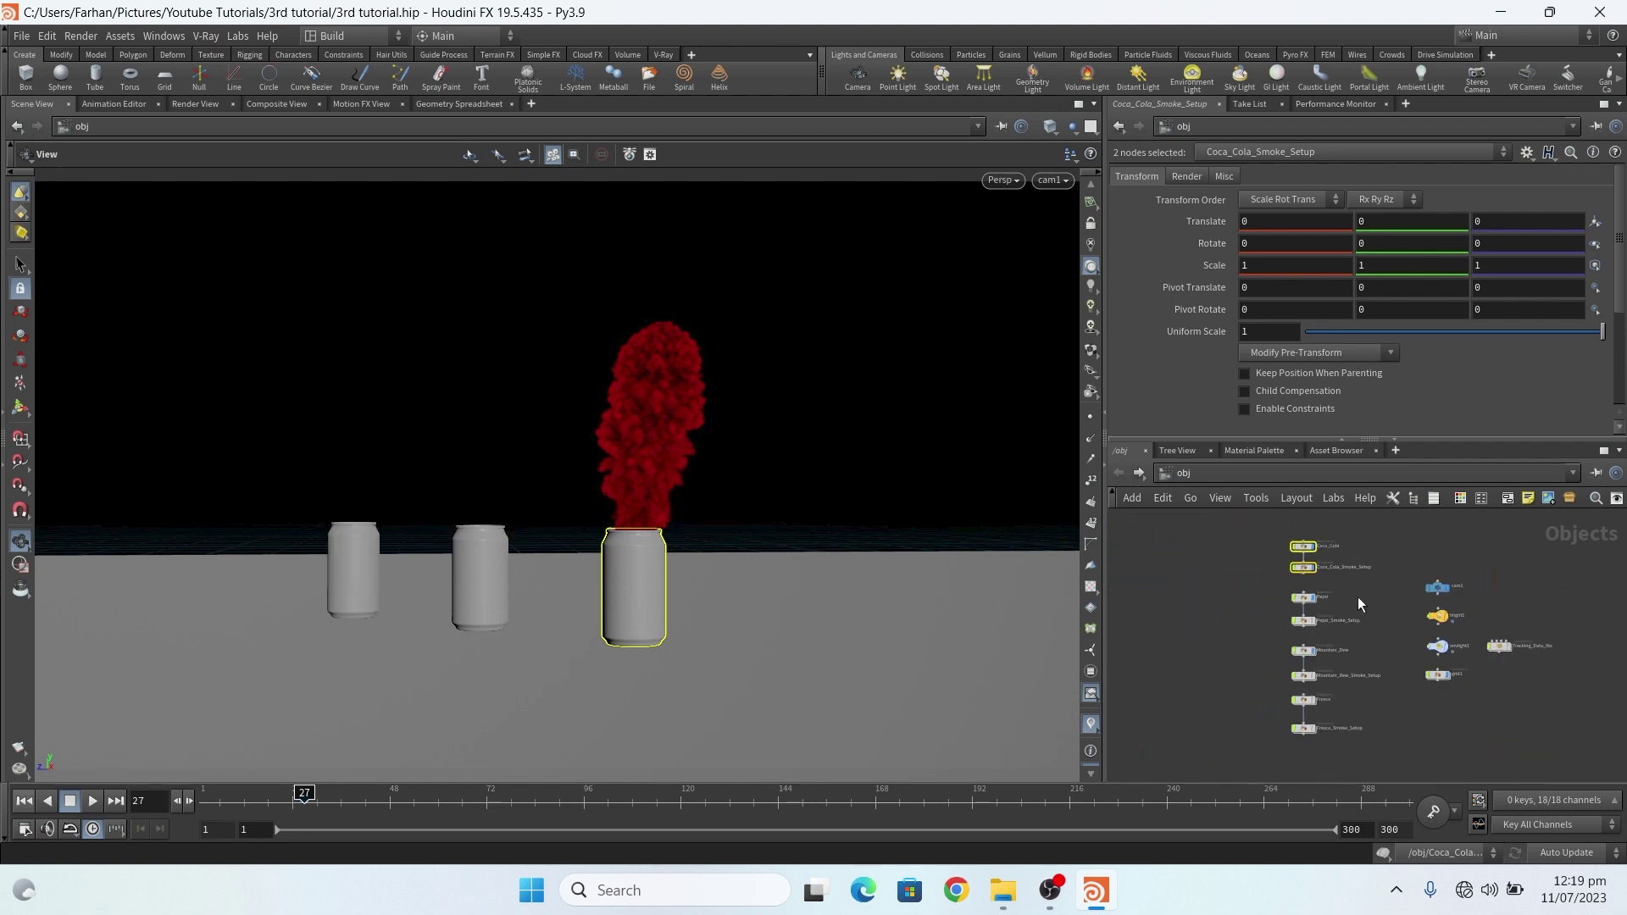
pyautogui.scroll(4, 1290, 747)
pyautogui.scroll(-3, 1289, 747)
pyautogui.scroll(5, 1330, 676)
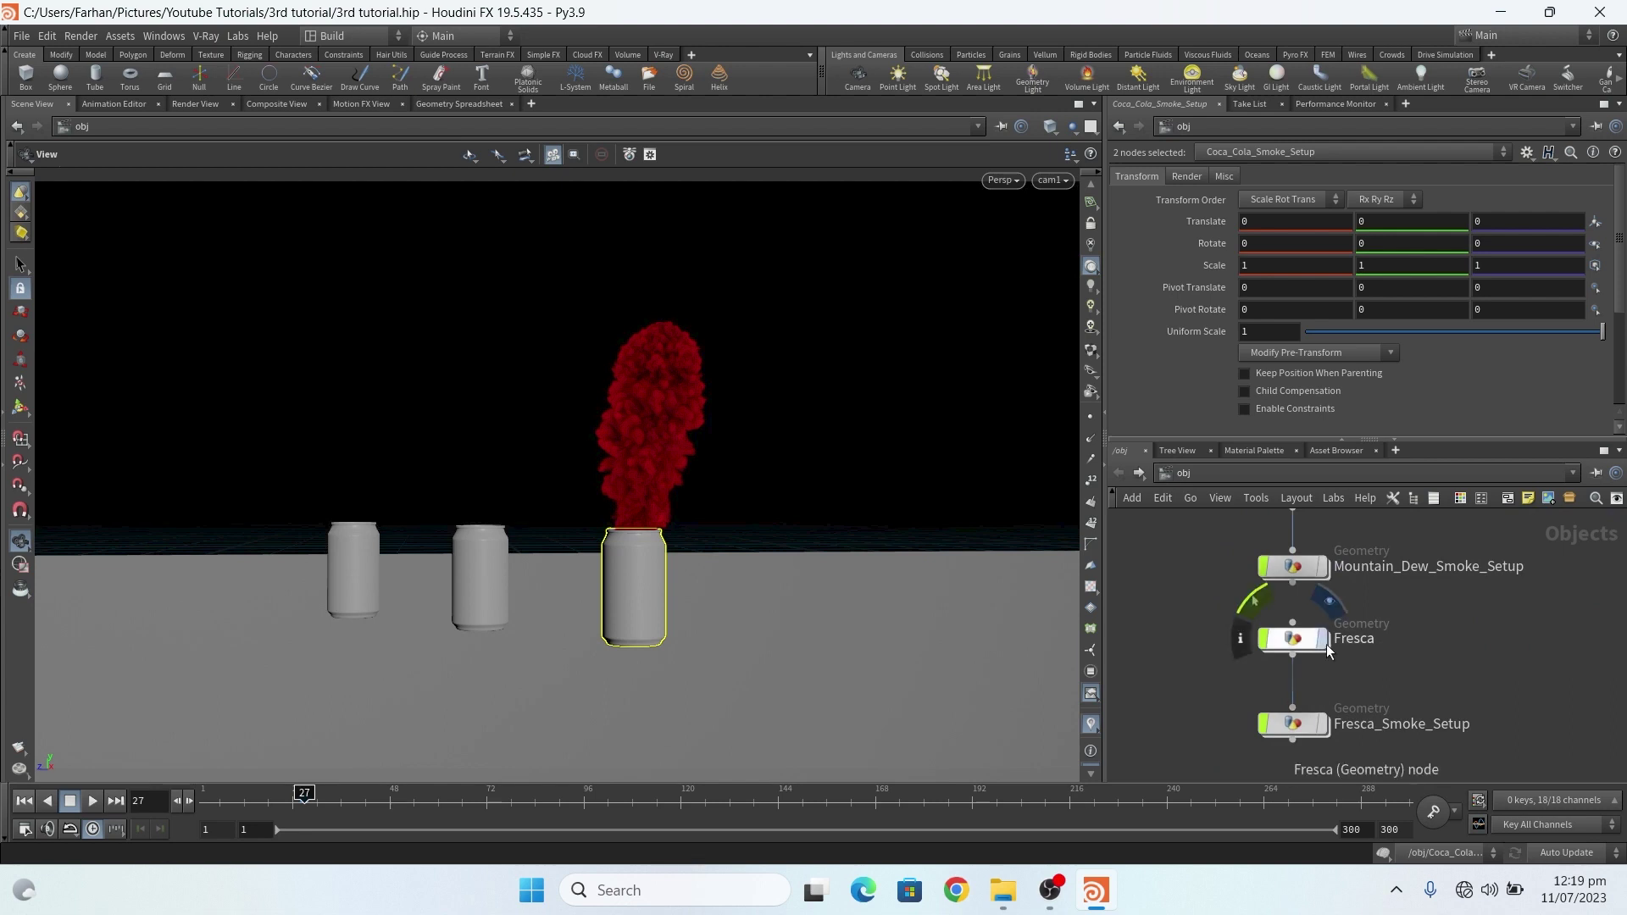
pyautogui.click(1321, 638)
pyautogui.scroll(-3, 1351, 680)
pyautogui.scroll(5, 1345, 688)
pyautogui.scroll(4, 1350, 678)
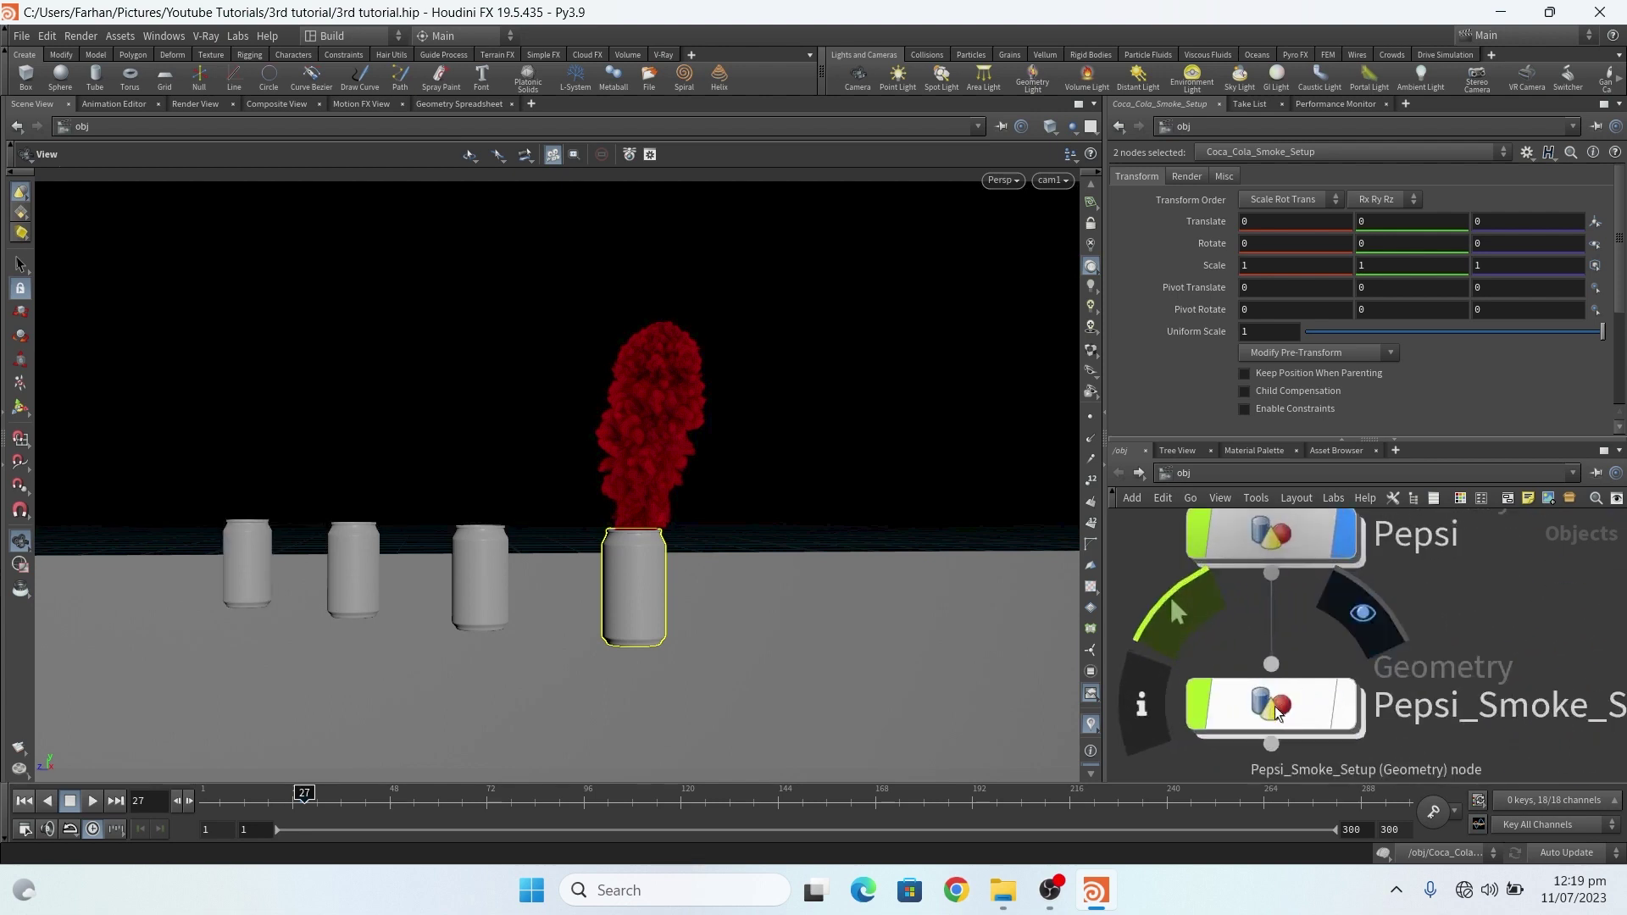
pyautogui.scroll(-4, 1335, 720)
pyautogui.scroll(-3, 1328, 725)
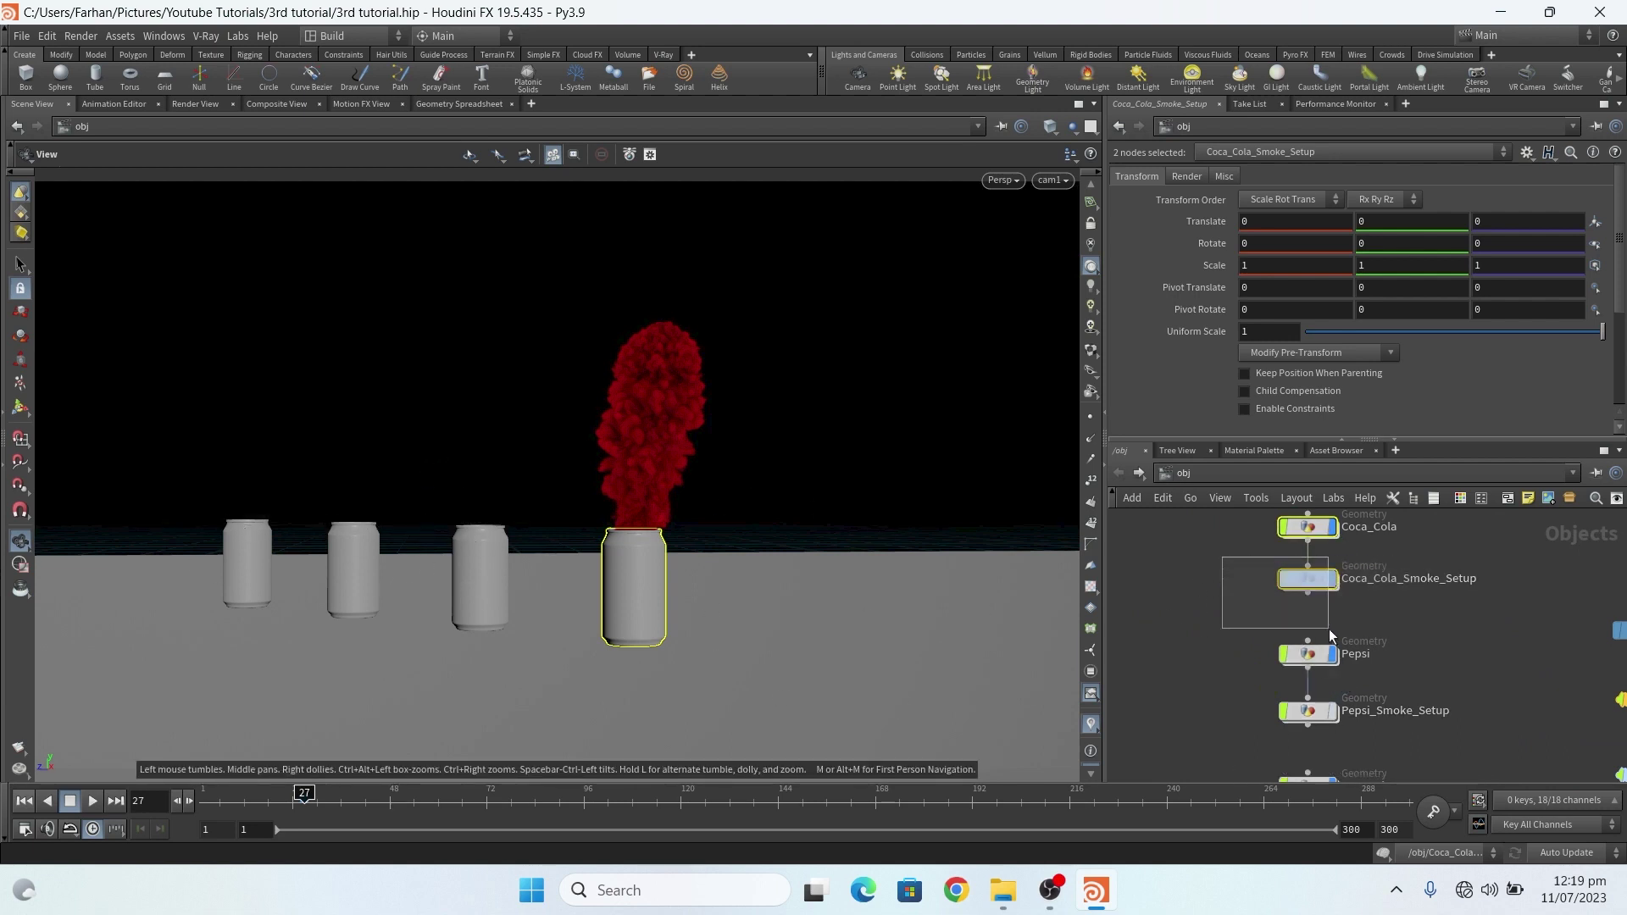
# Select Pepsi_Smoke_Setup and dive into its network, stepping back to /obj in between.
pyautogui.moveTo(1315, 627); pyautogui.dragTo(1448, 624)
pyautogui.moveTo(1249, 703); pyautogui.dragTo(1430, 751)
pyautogui.doubleClick(1314, 714)
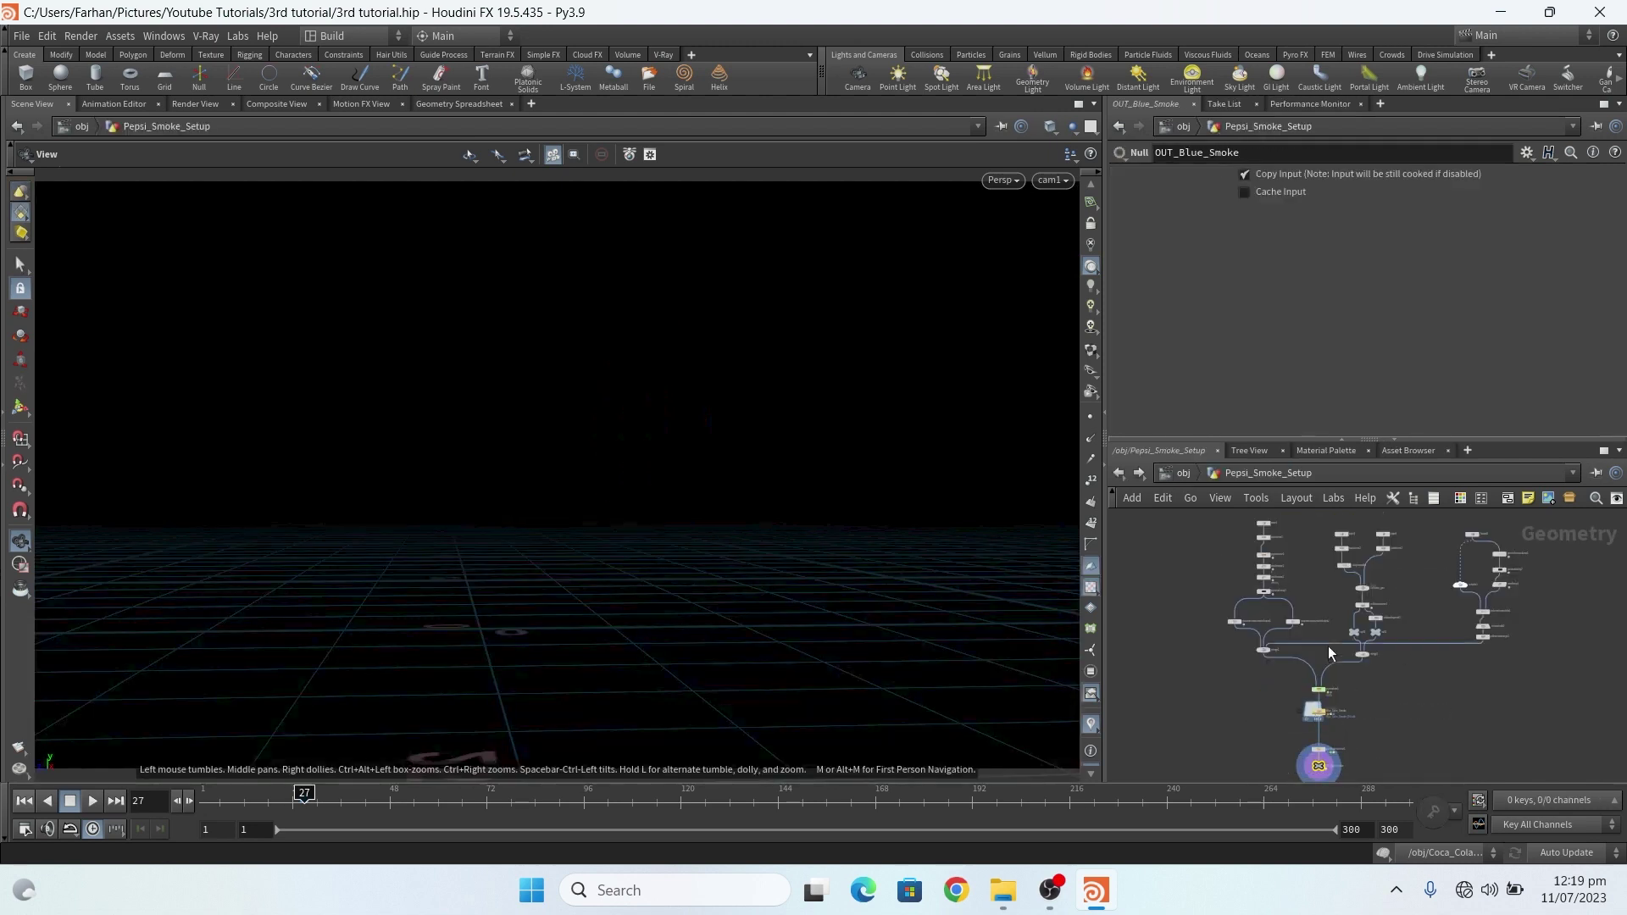
pyautogui.scroll(8, 1238, 632)
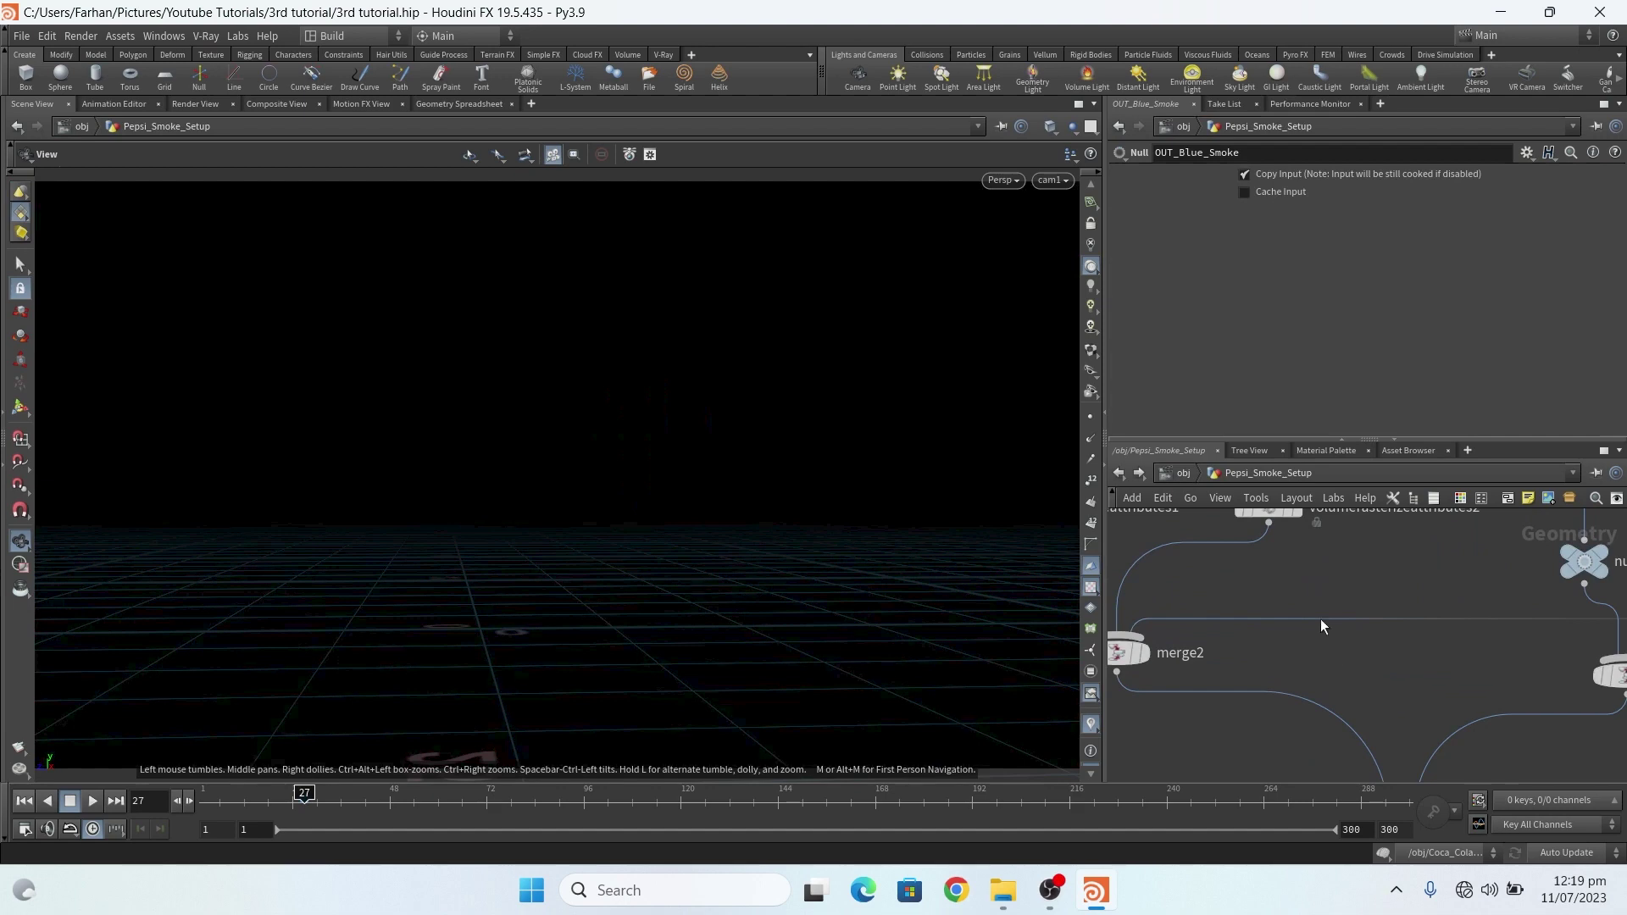
pyautogui.click(1117, 472)
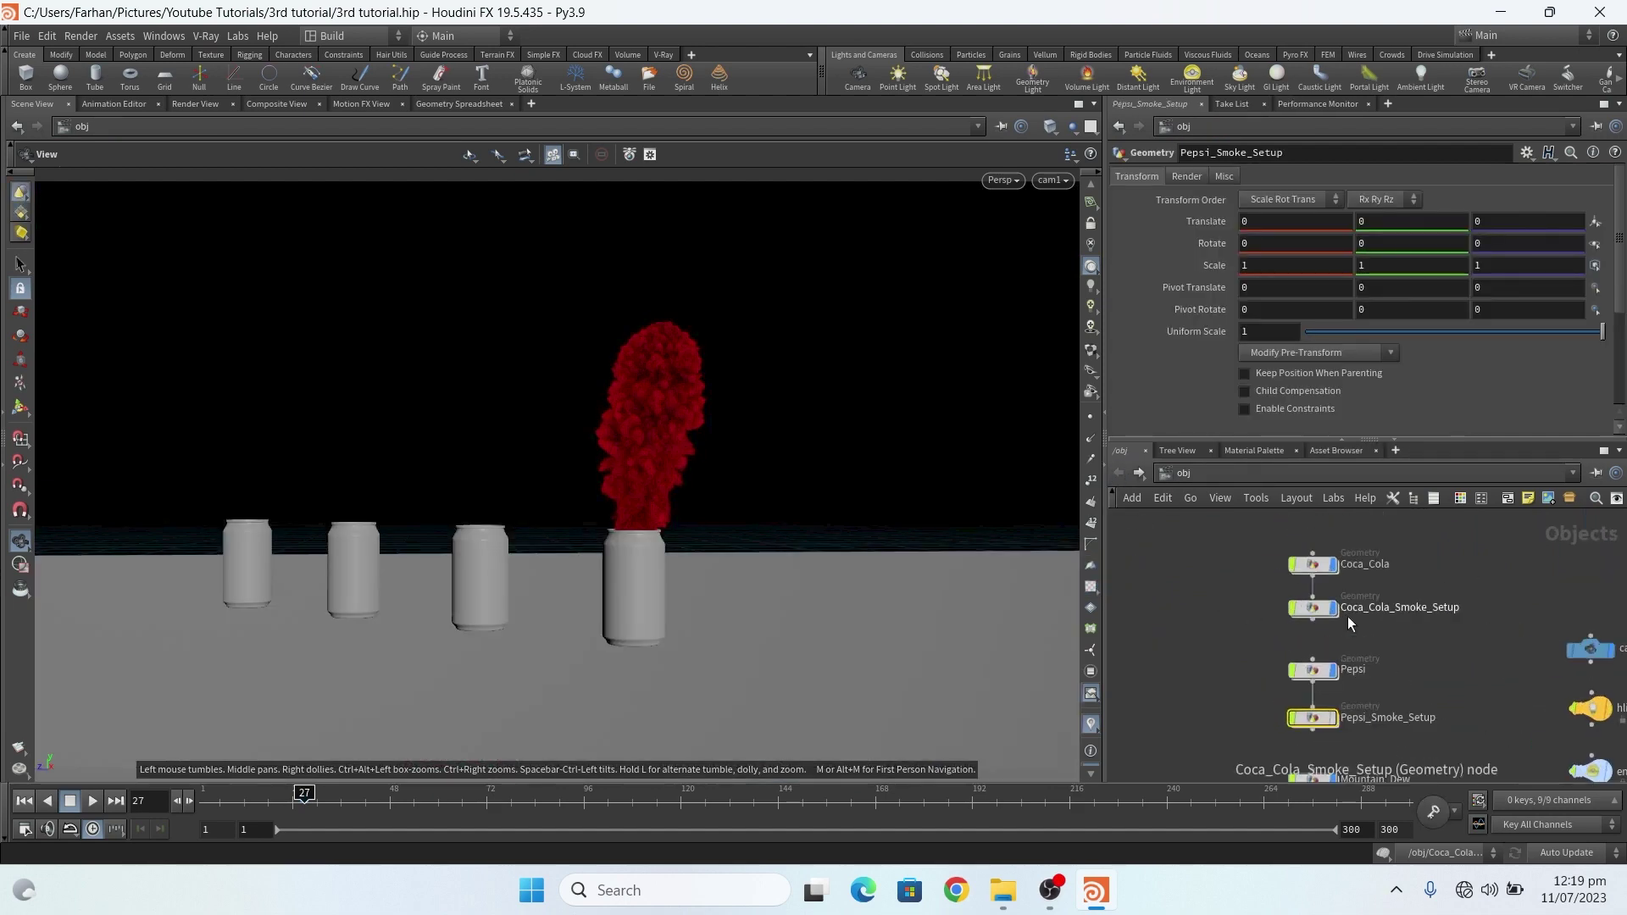
pyautogui.scroll(10, 1339, 656)
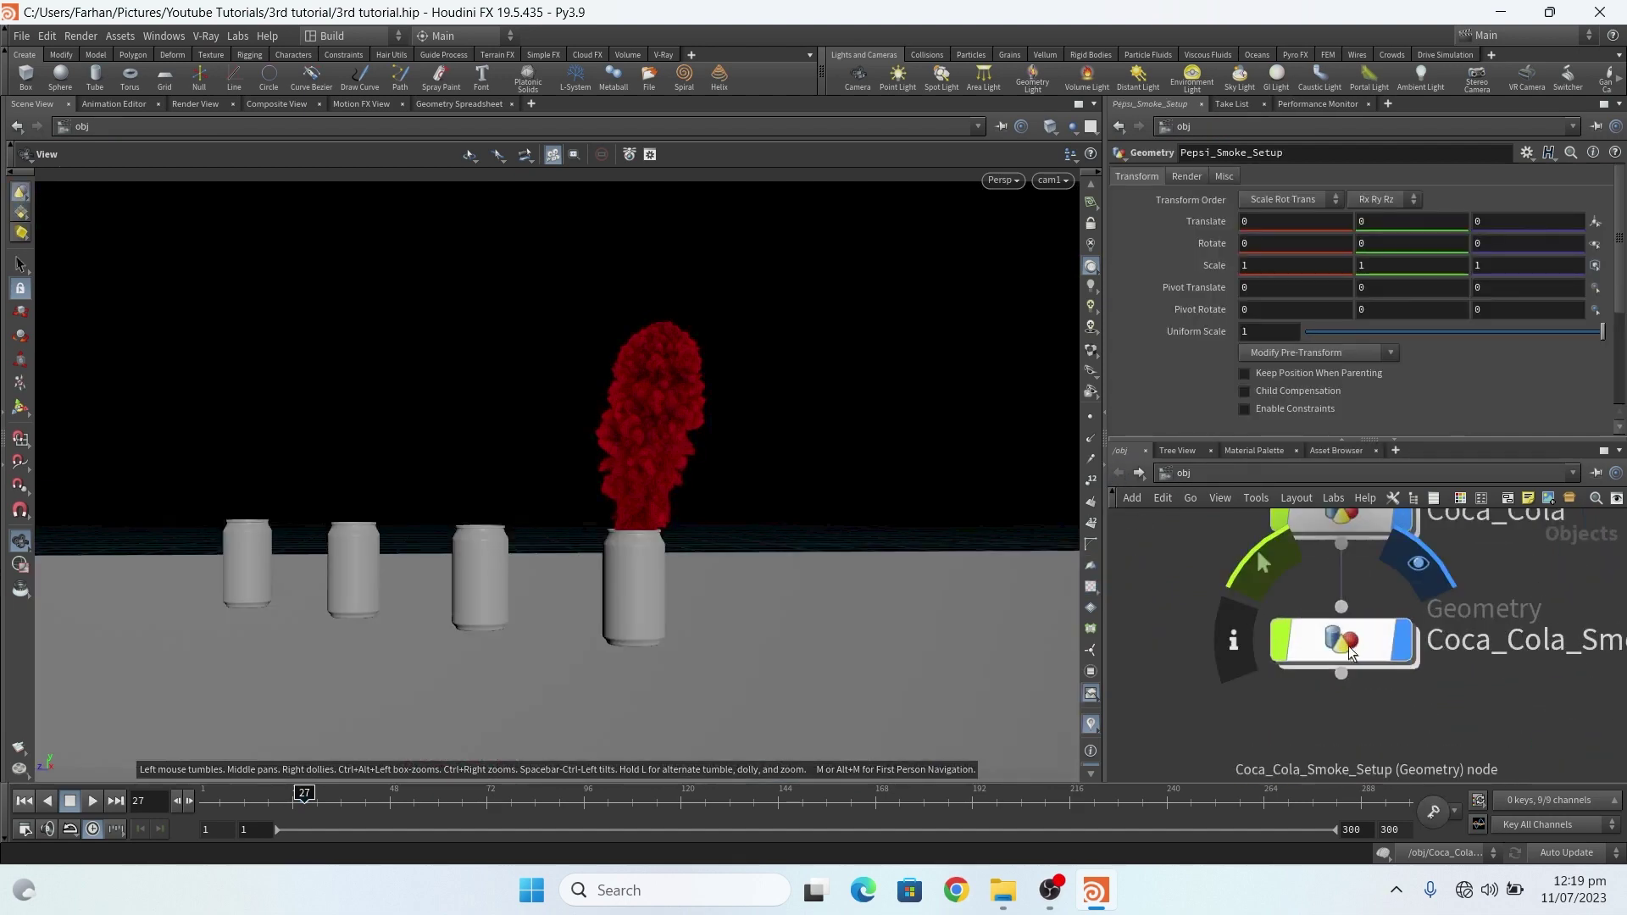
pyautogui.scroll(-10, 1349, 646)
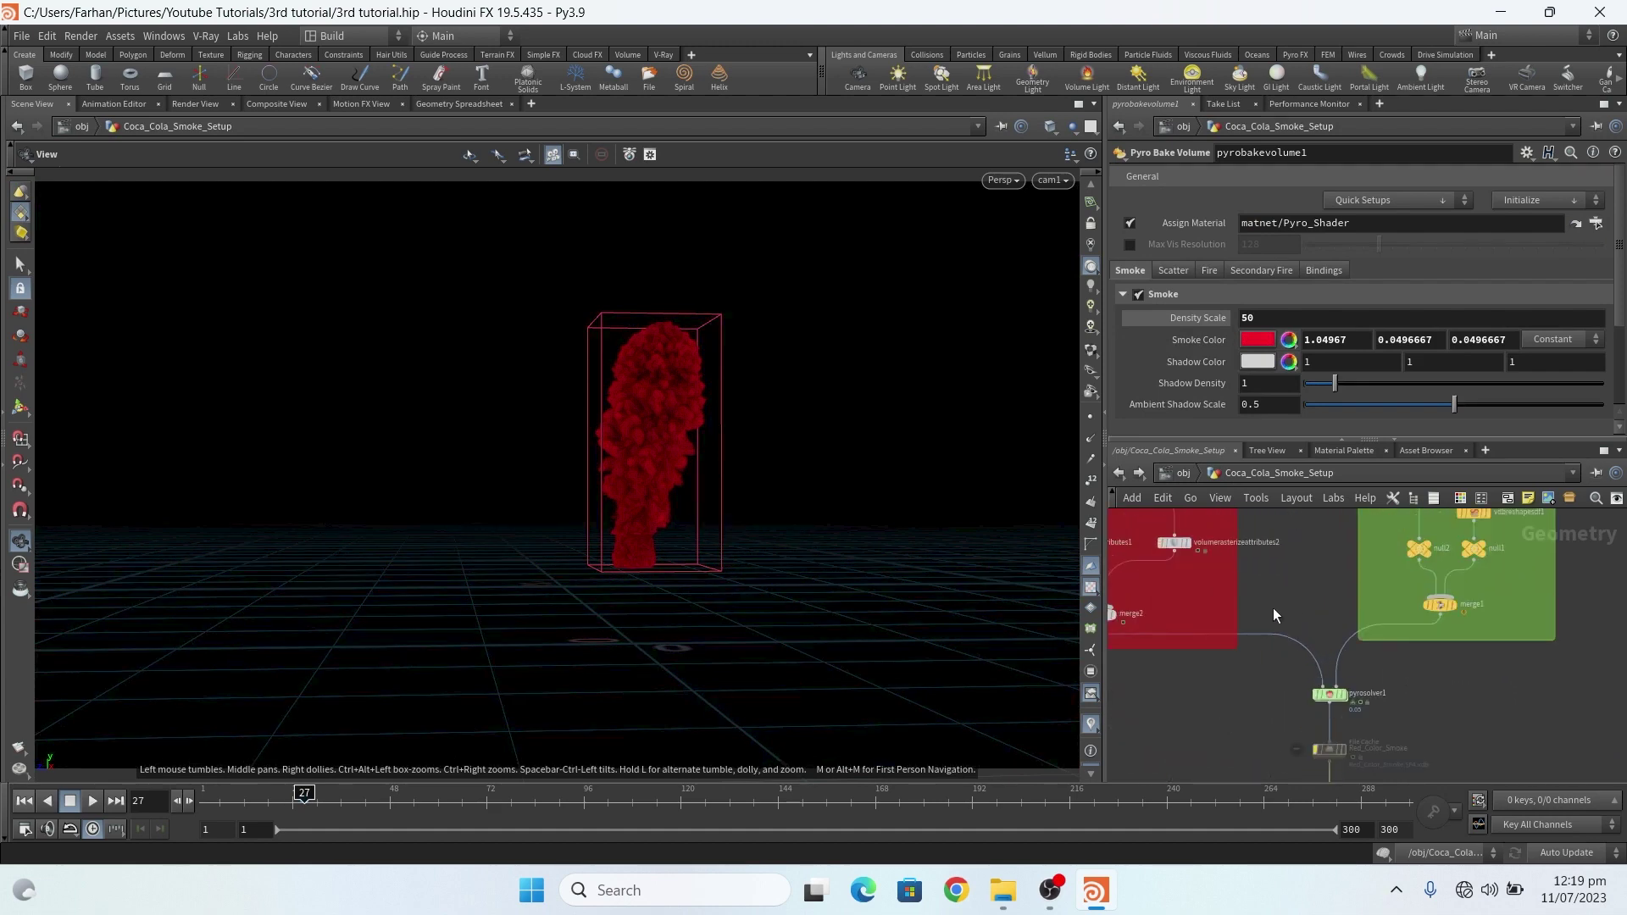
pyautogui.scroll(8, 1329, 639)
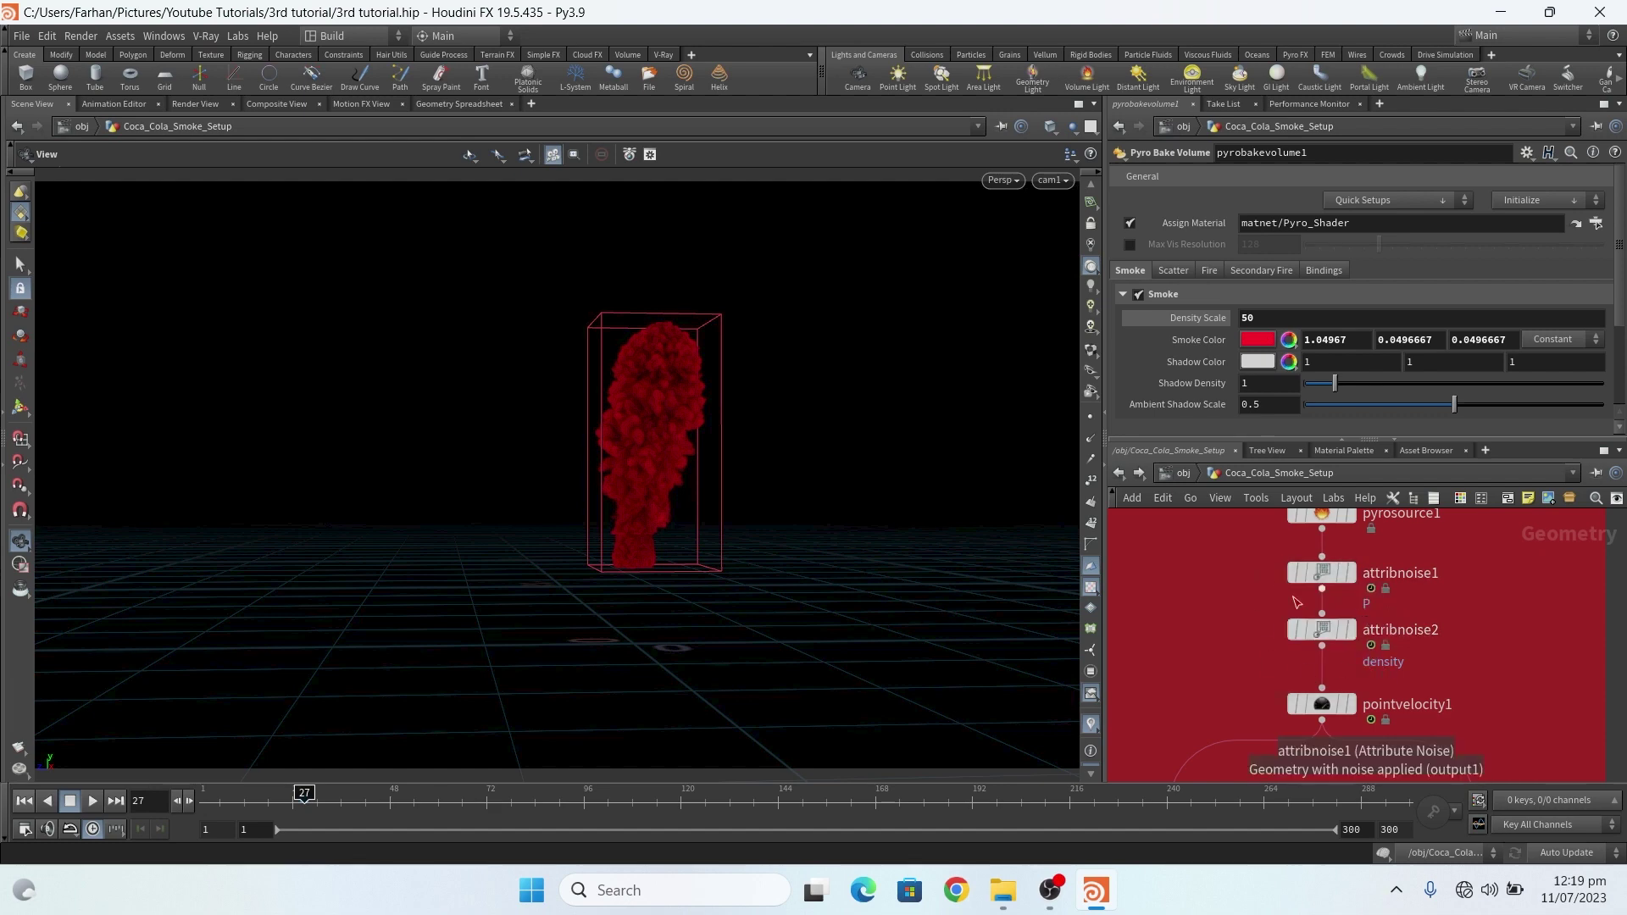
pyautogui.click(1120, 472)
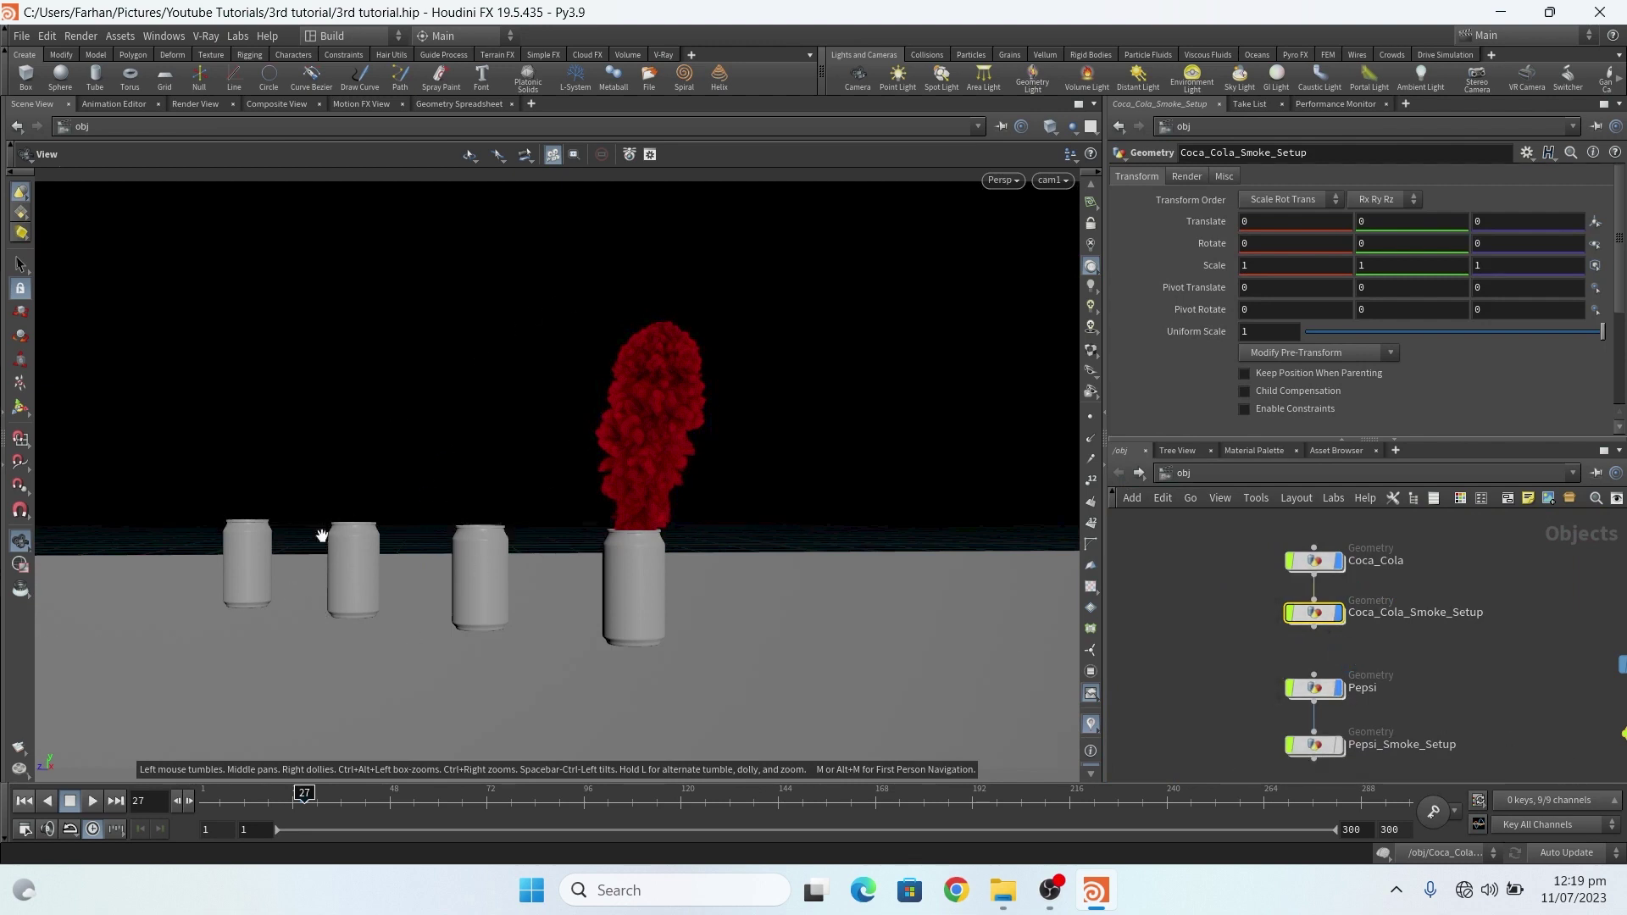
pyautogui.scroll(5, 1334, 650)
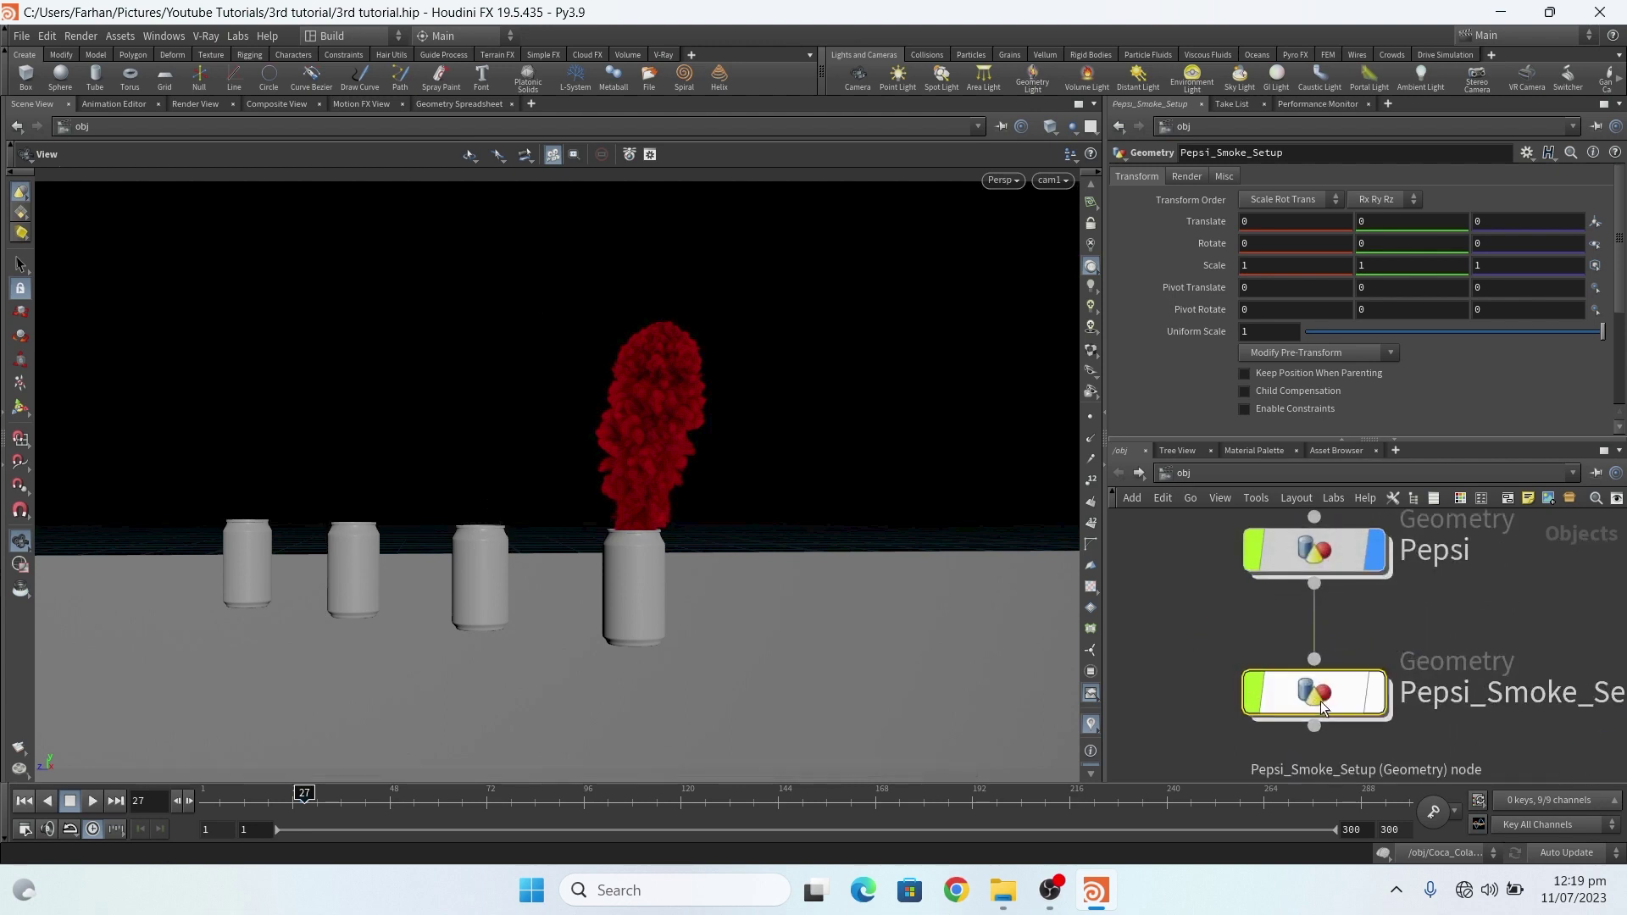
# Enter the Pepsi_Smoke_Setup network and rewind the timeline to frame 1.
pyautogui.click(1309, 700)
pyautogui.doubleClick(1309, 700)
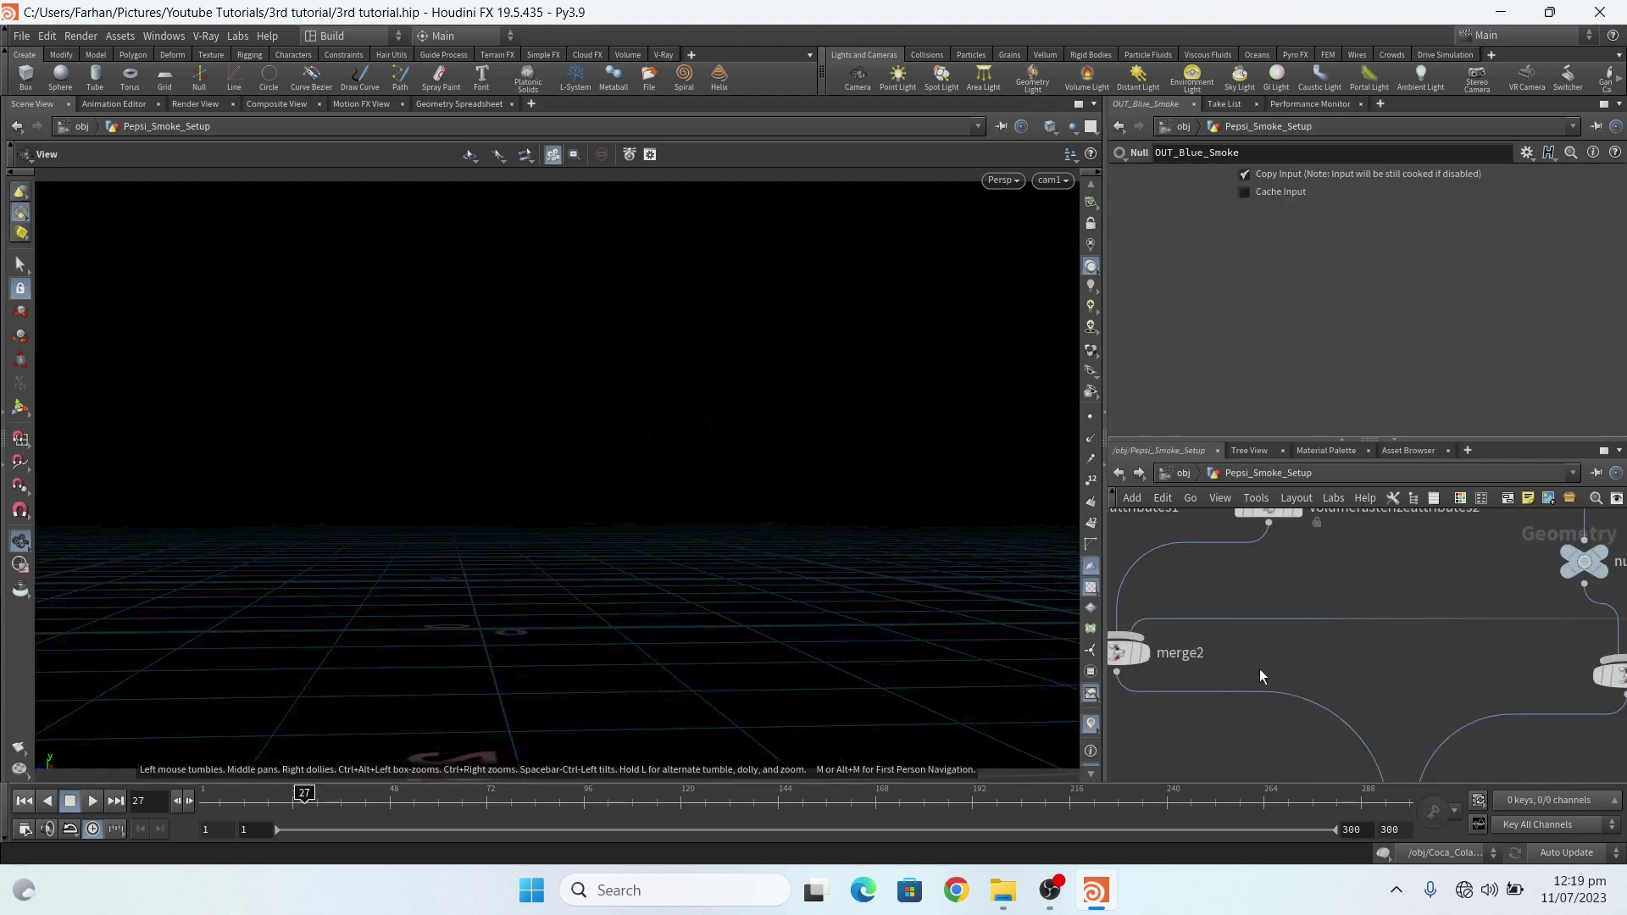
pyautogui.click(23, 802)
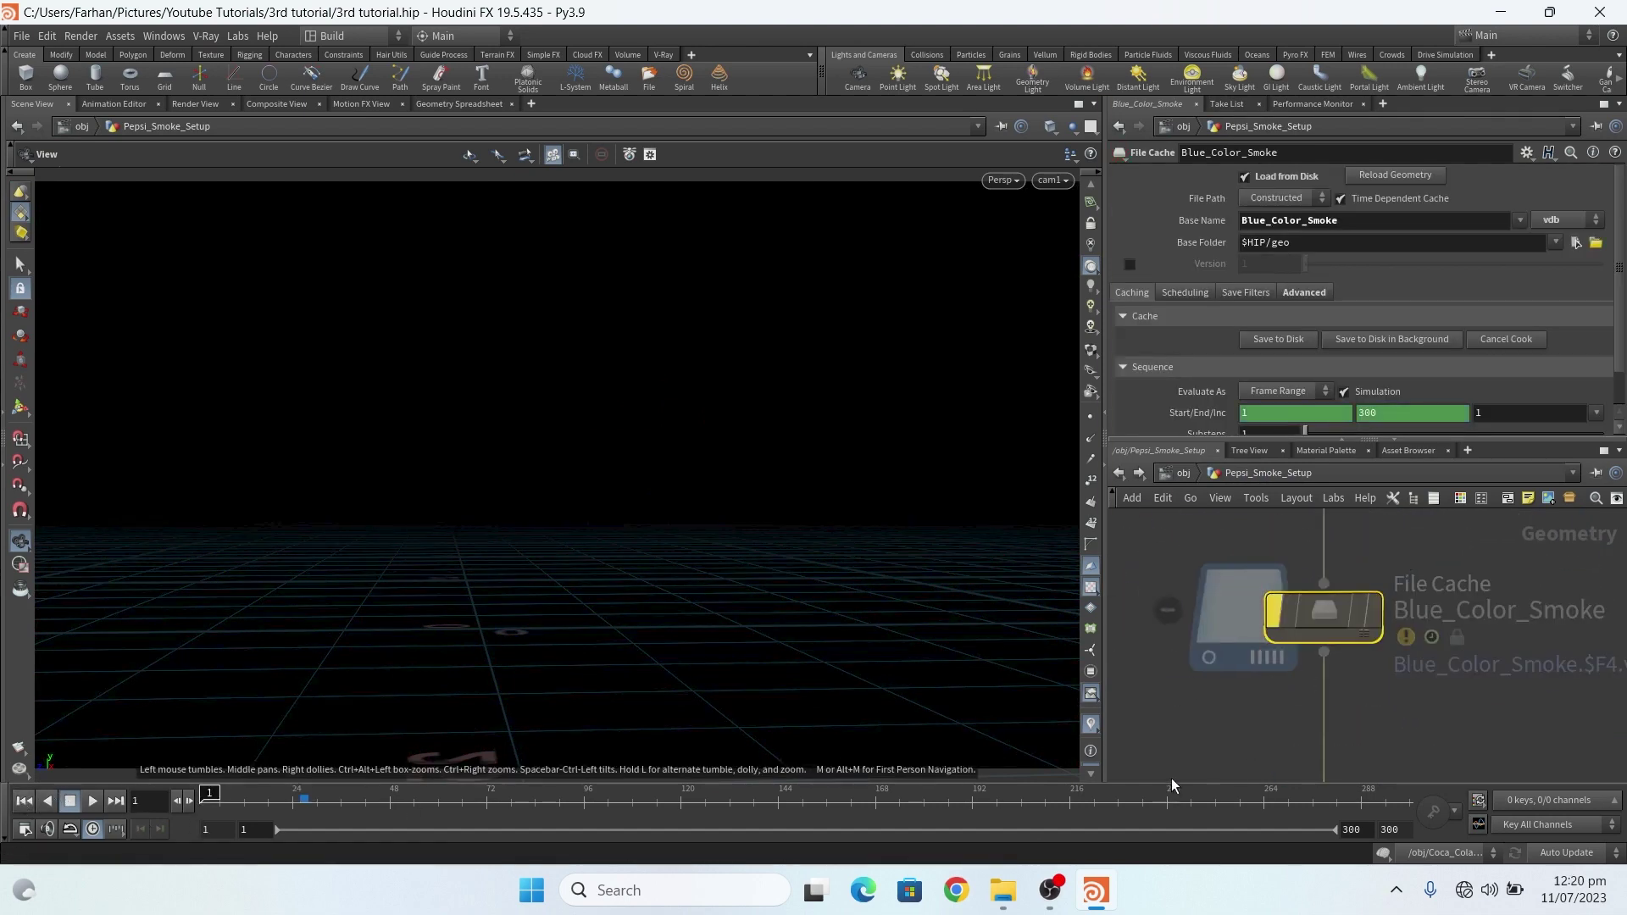
# Set pyrosolver1's voxel size to 0.05 on its Setup tab.
pyautogui.moveTo(1314, 509); pyautogui.dragTo(1321, 614, button='middle')
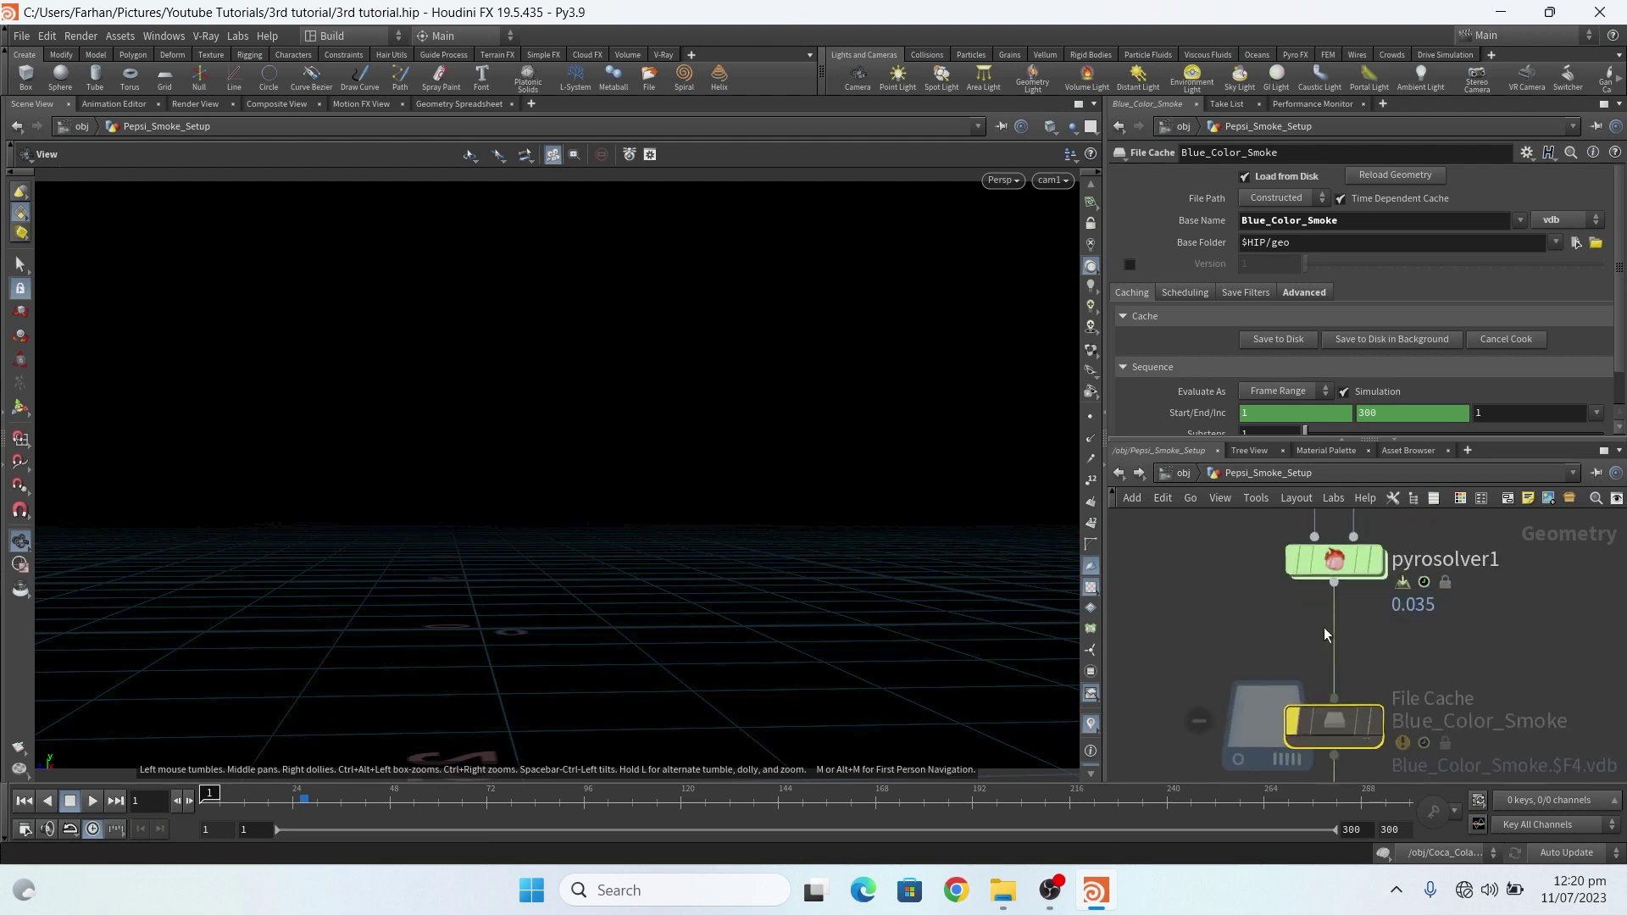
pyautogui.click(1335, 561)
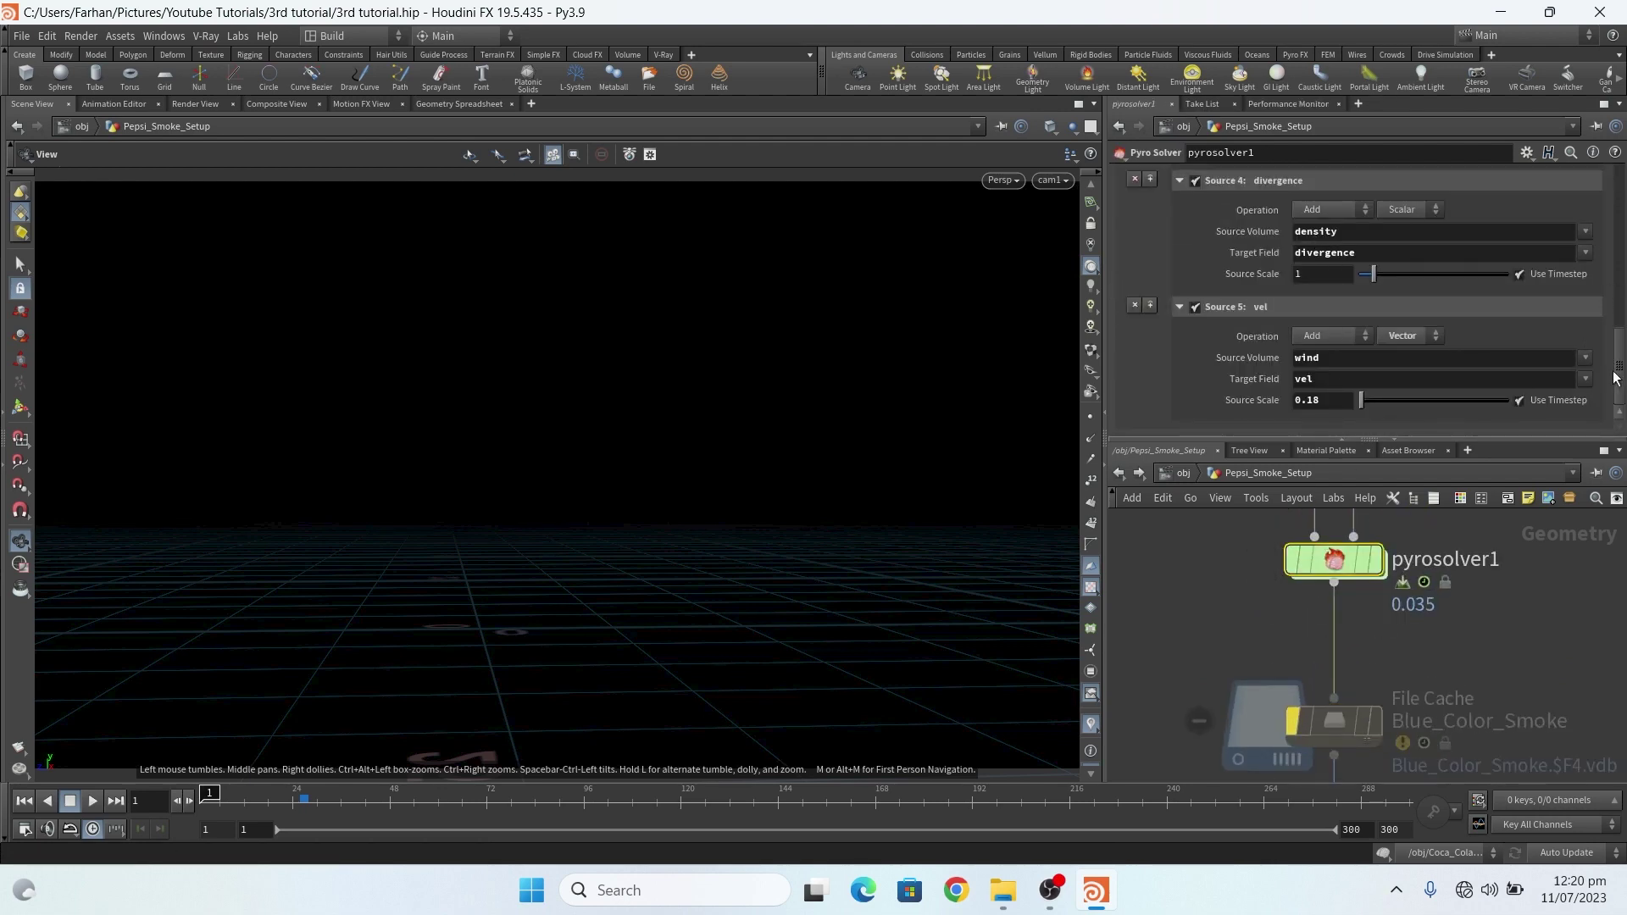
pyautogui.scroll(10, 1610, 339)
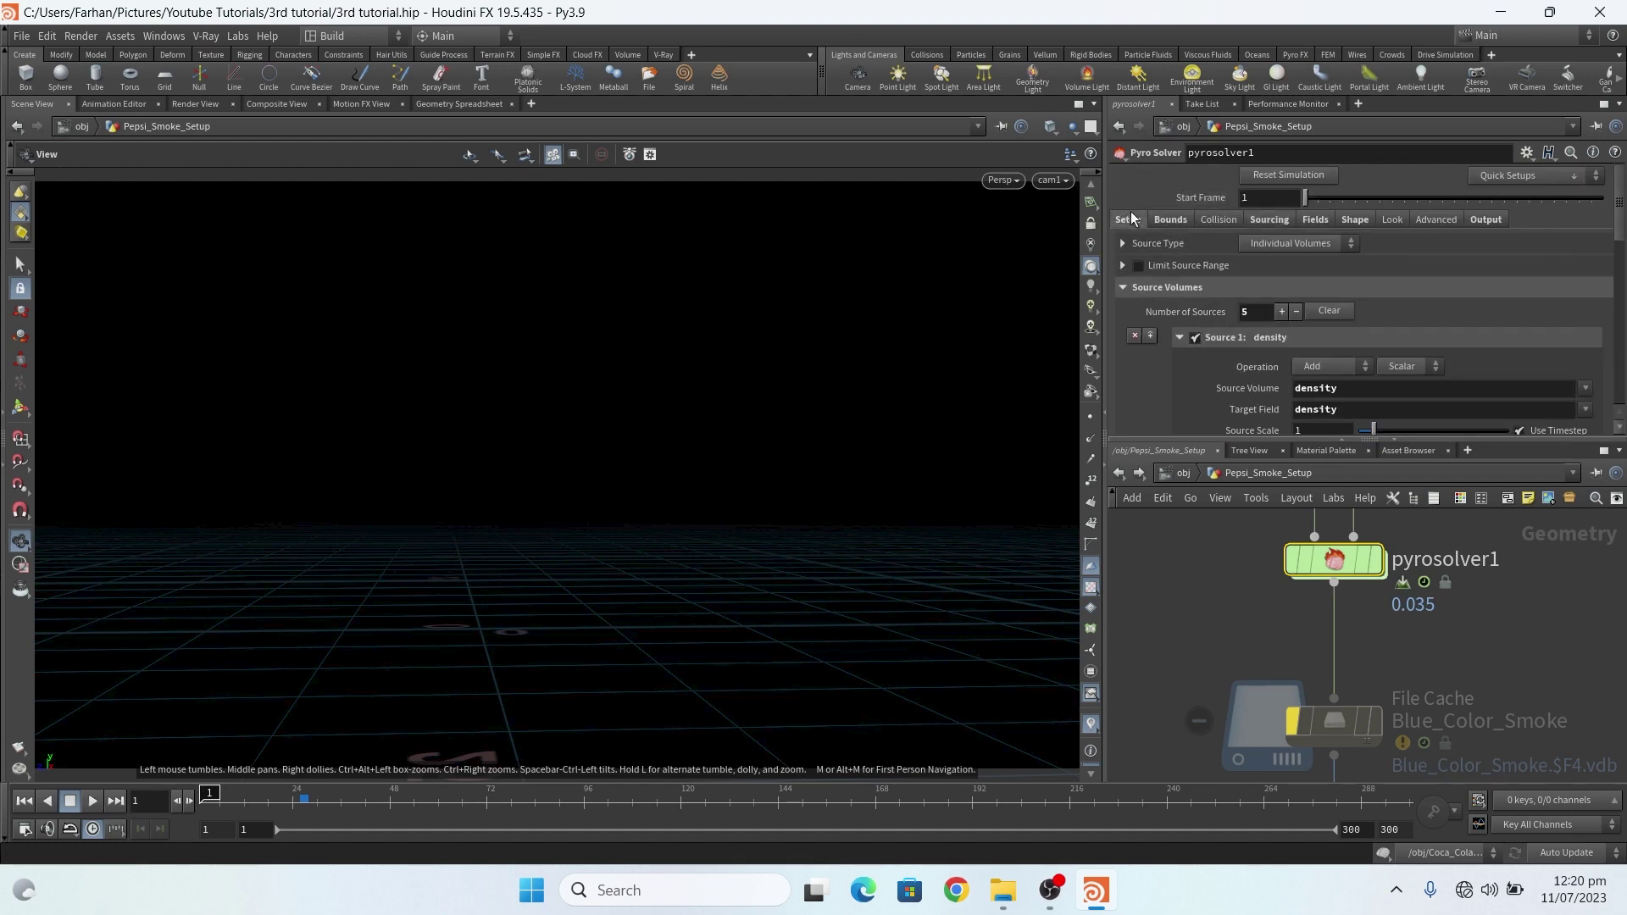
pyautogui.click(1128, 219)
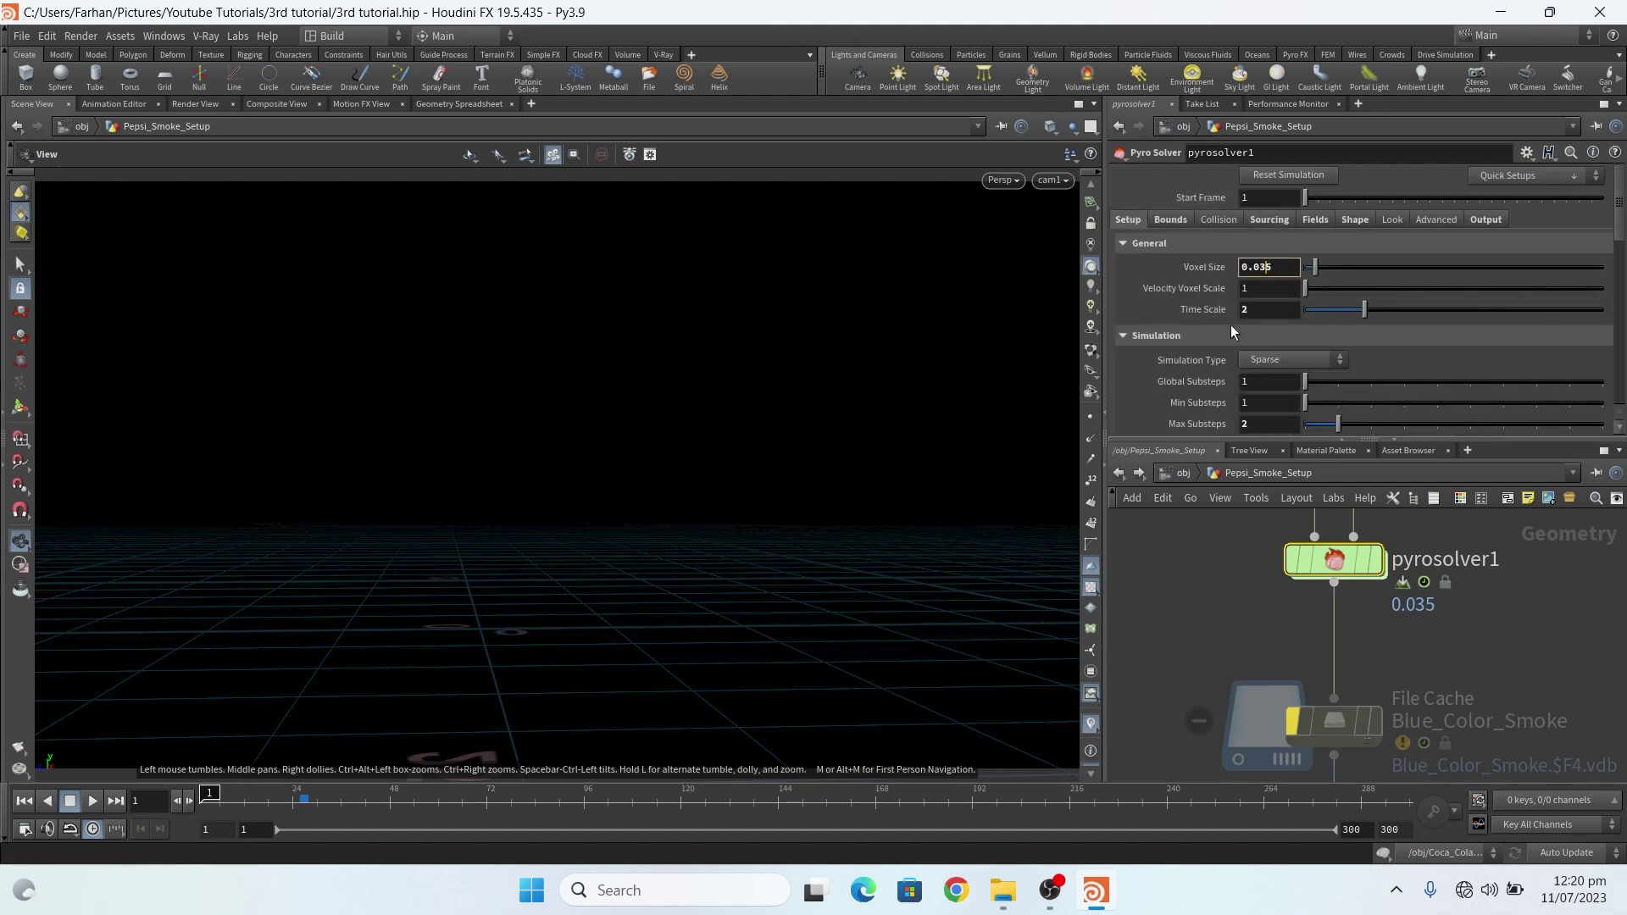
pyautogui.press('BackSpace')
pyautogui.press('Return')
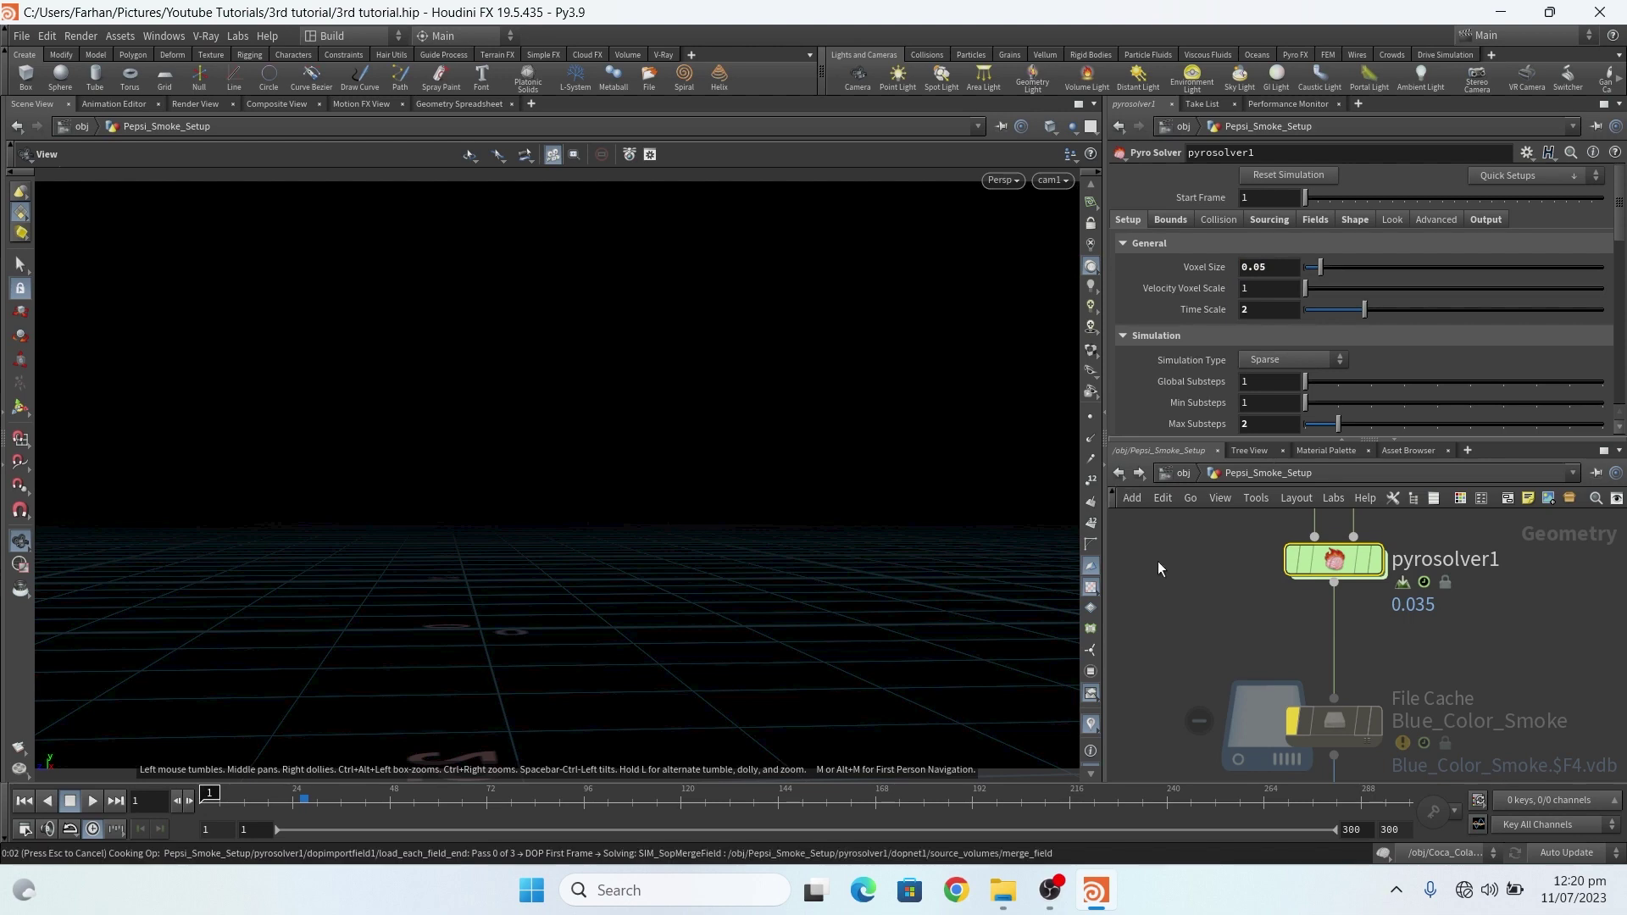
# Go back to /obj and zoom the viewport to watch the blue plume beside the red one.
pyautogui.press('u')
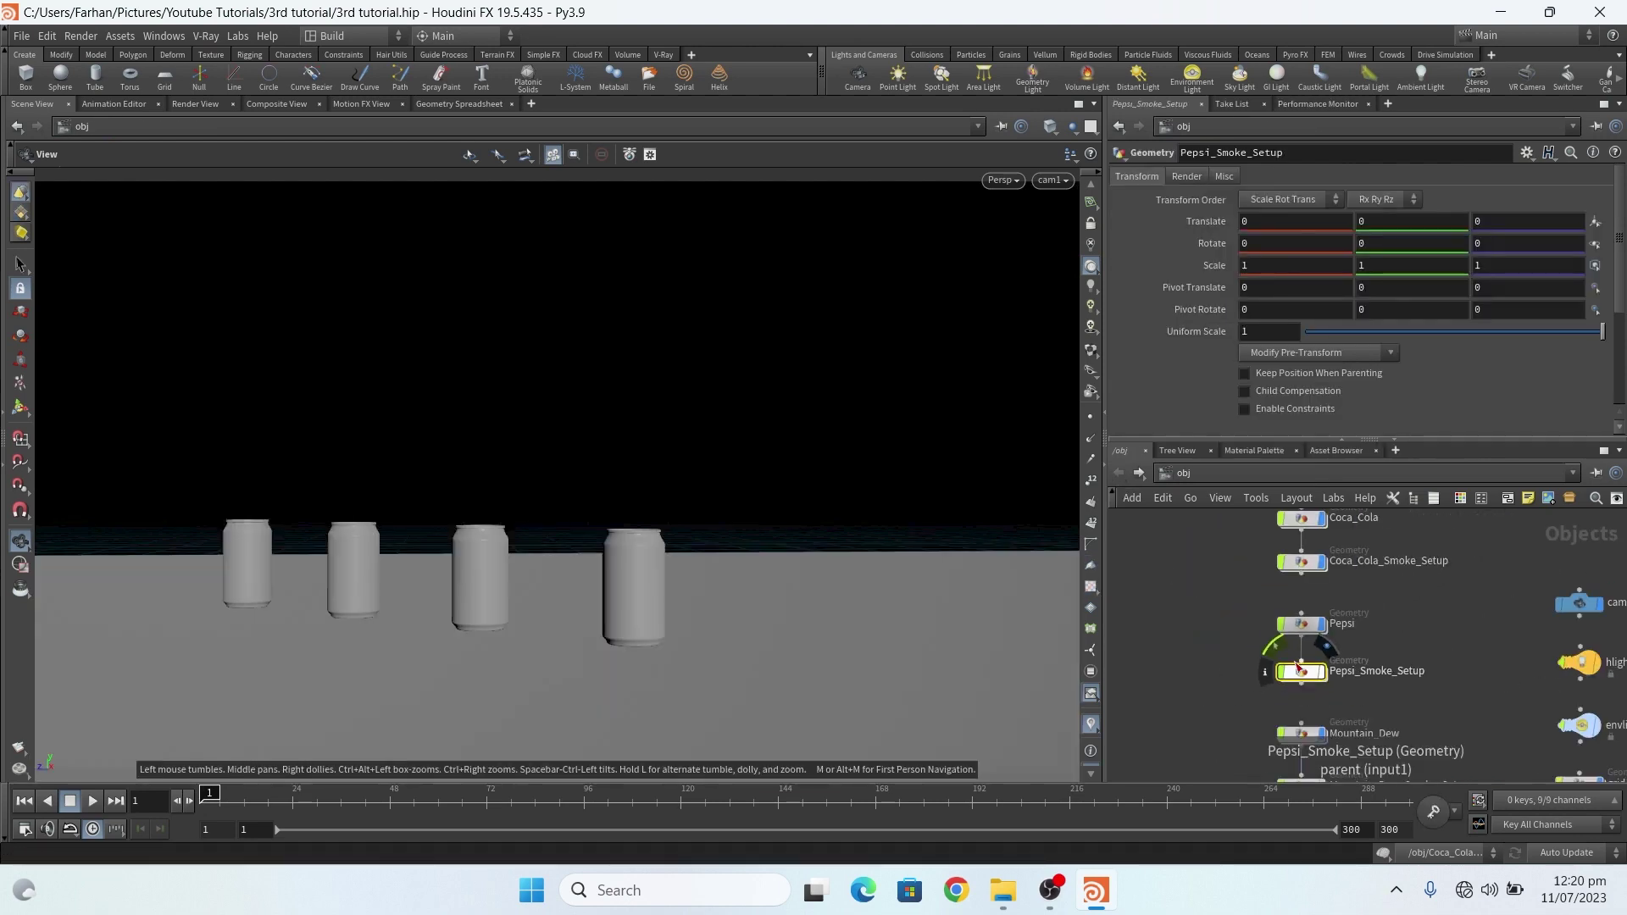
pyautogui.scroll(3, 1309, 670)
pyautogui.scroll(-2, 1340, 621)
pyautogui.scroll(3, 1340, 620)
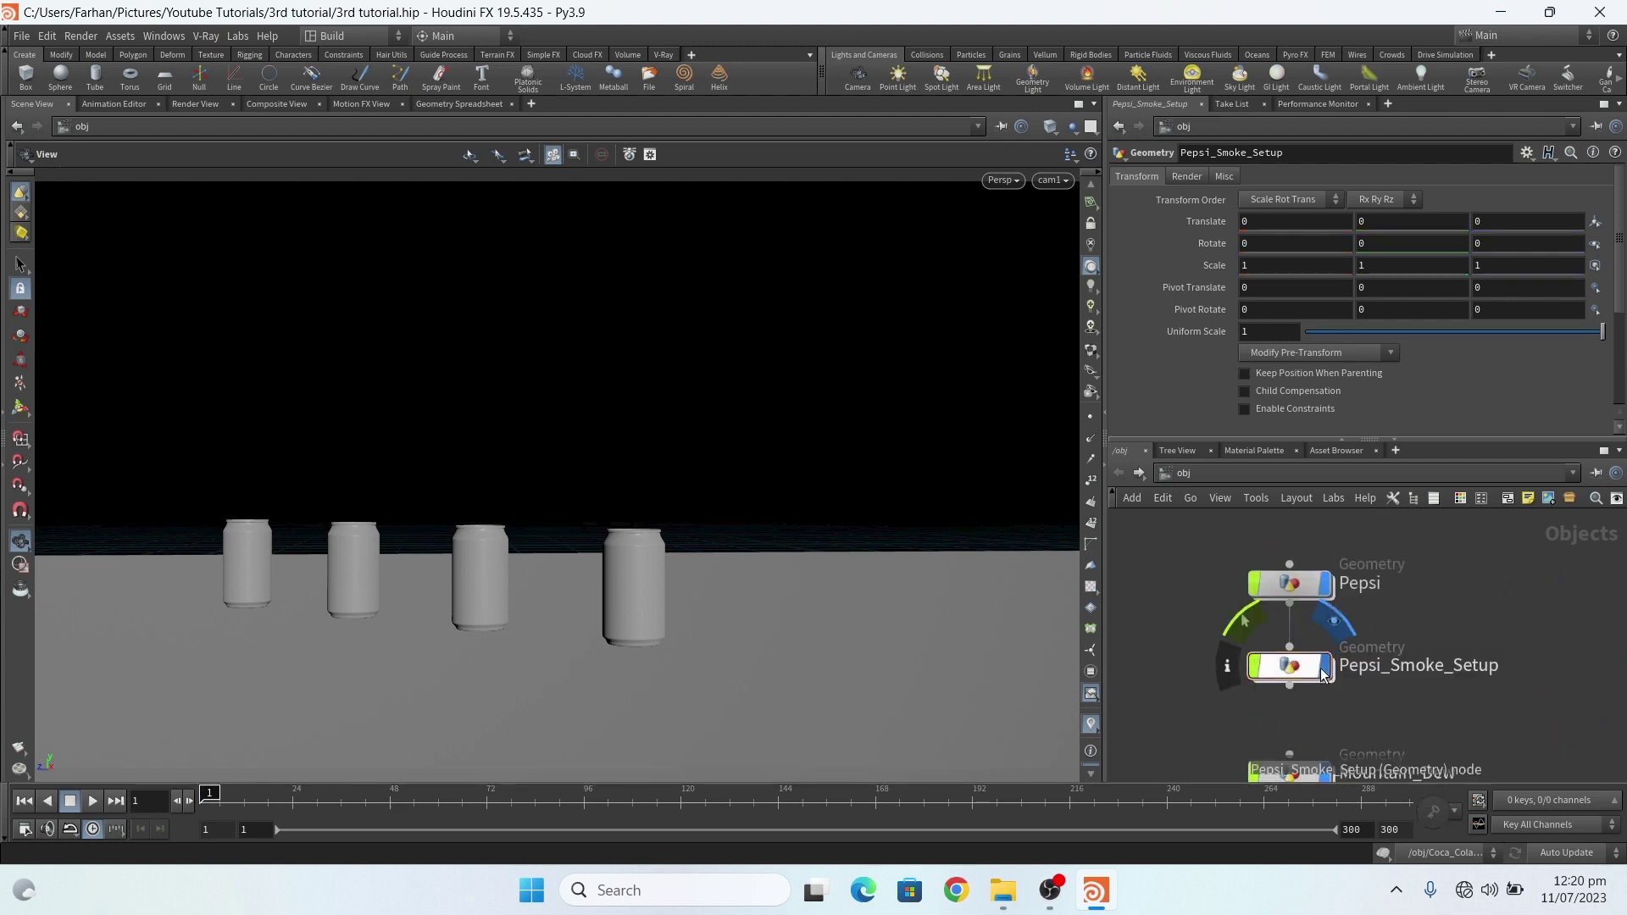
pyautogui.scroll(-3, 1347, 688)
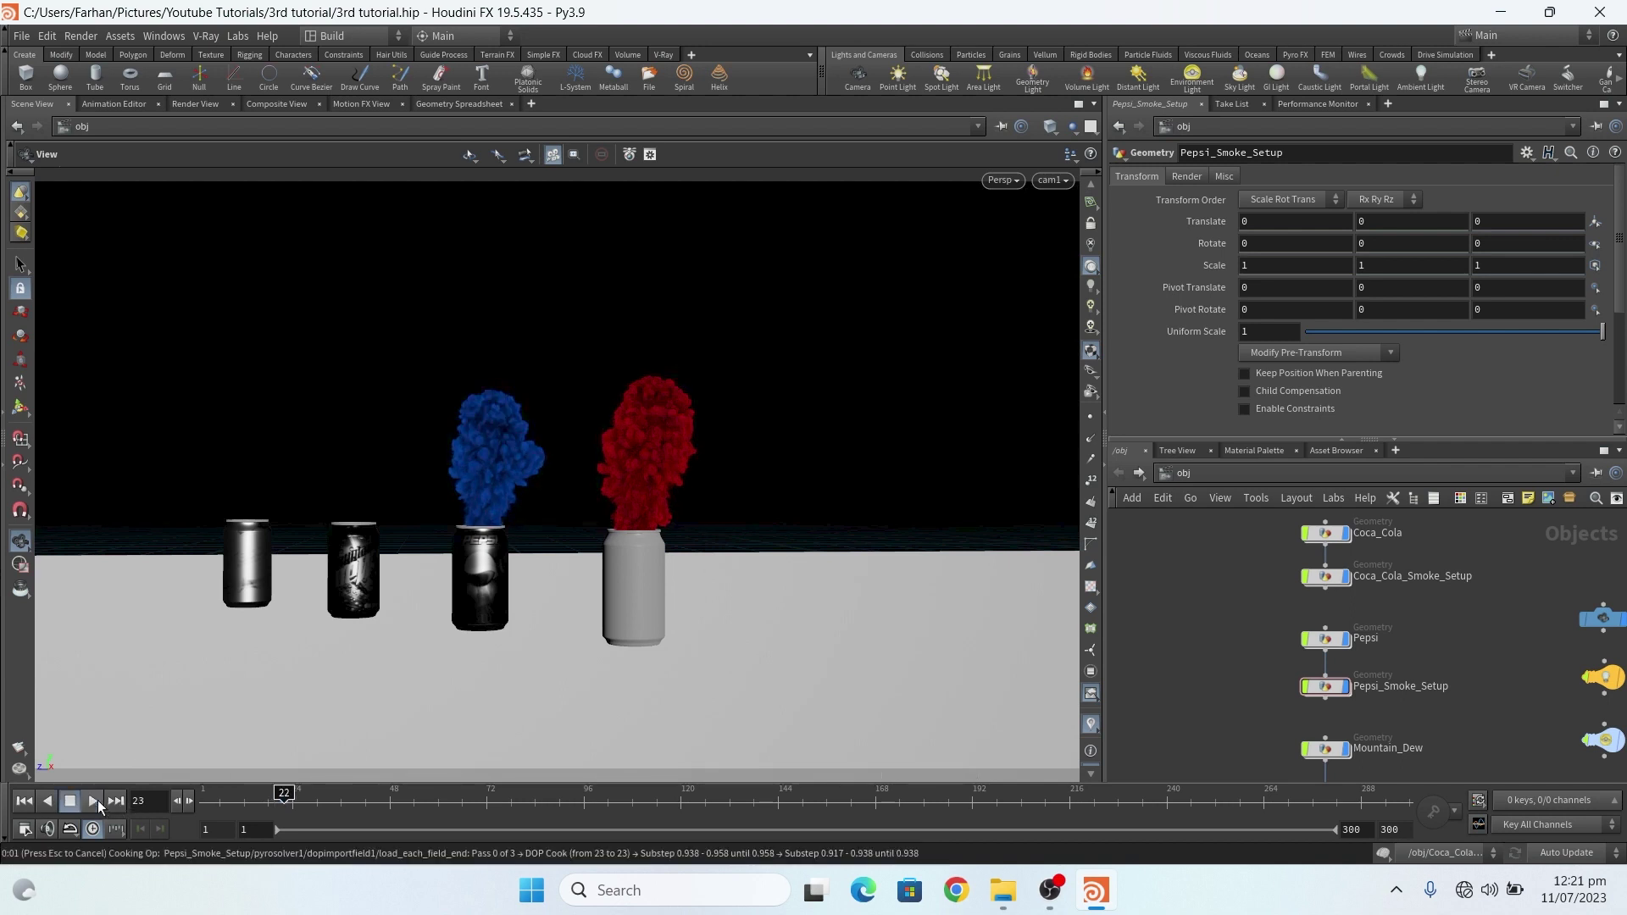
# Stop playback around frame 23 and toggle the can textures off and back on.
pyautogui.click(93, 800)
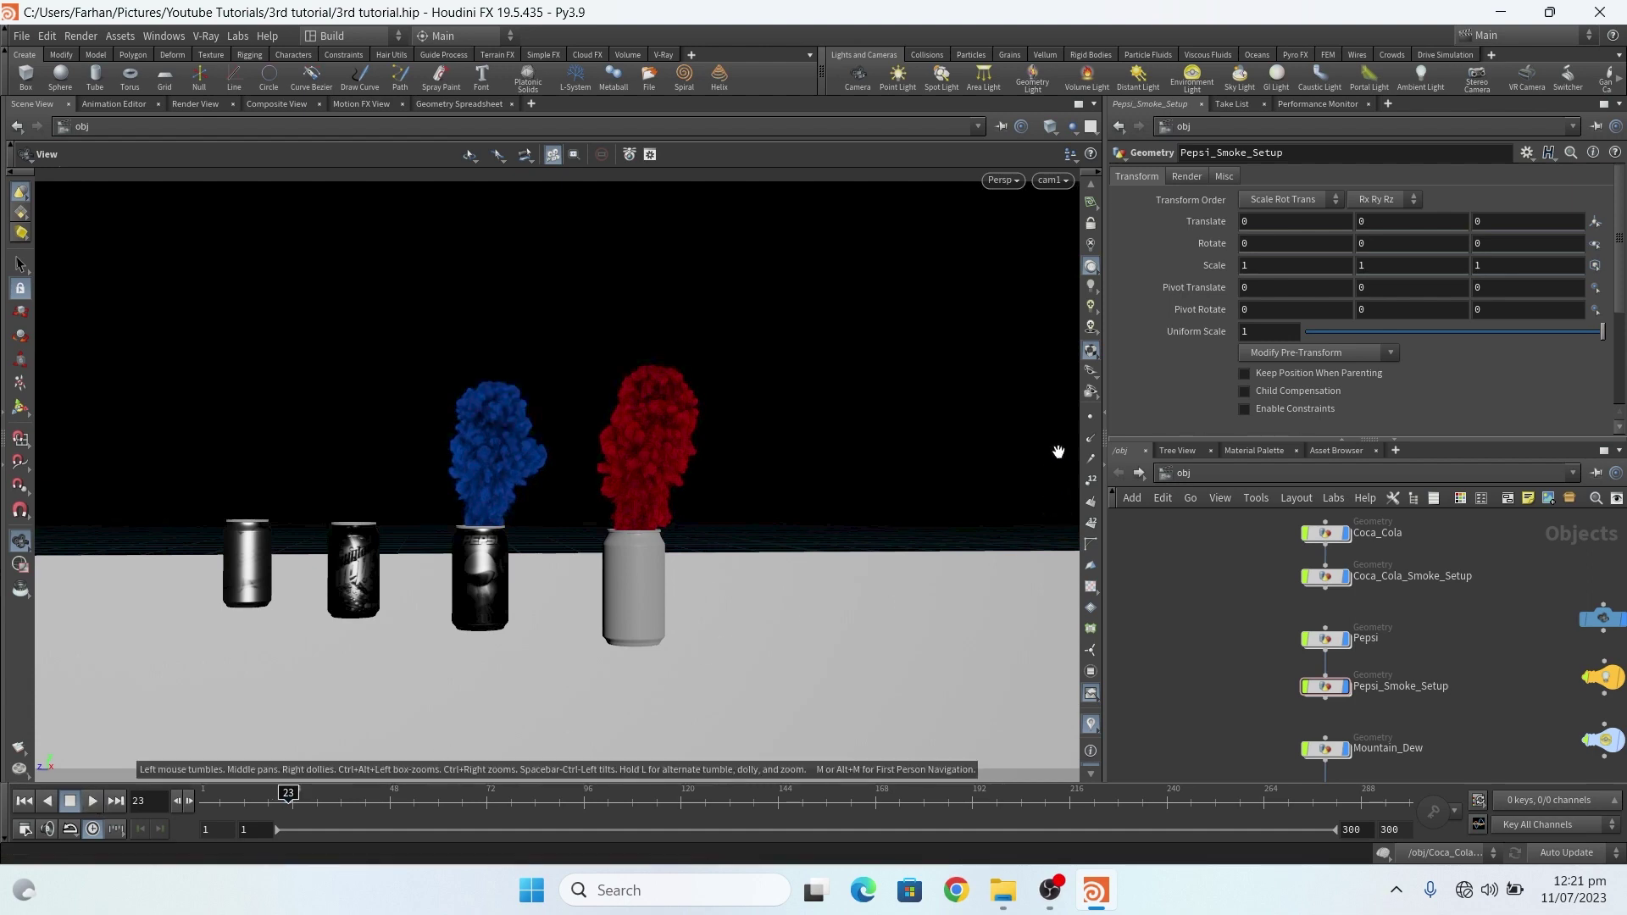
pyautogui.click(1093, 350)
pyautogui.click(1327, 532)
pyautogui.scroll(3, 1322, 593)
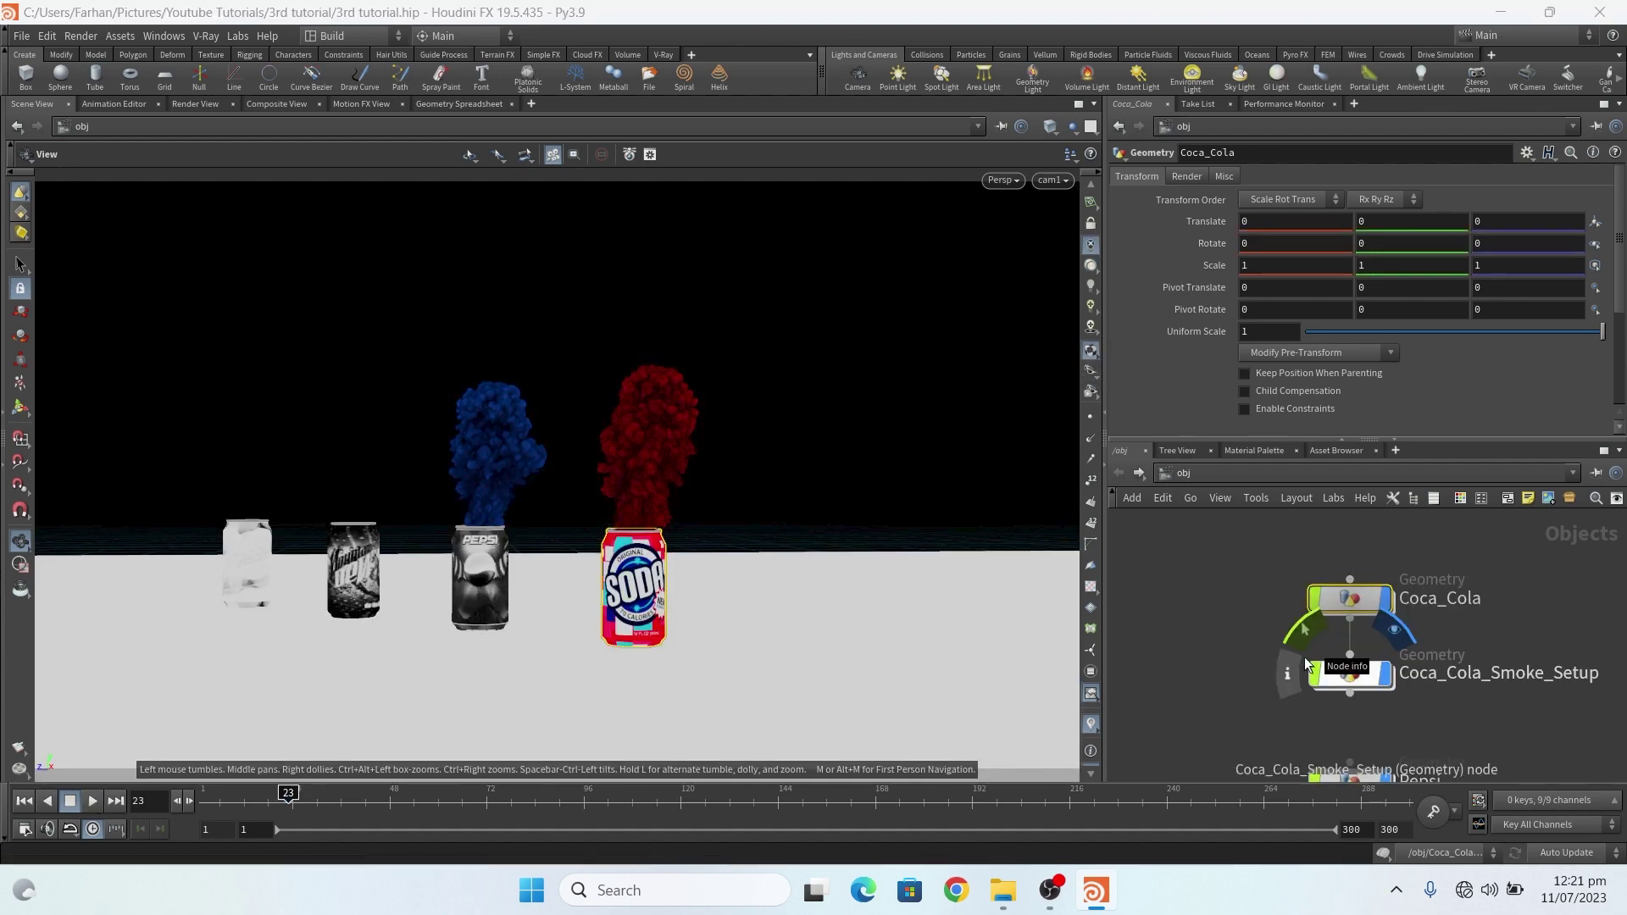
pyautogui.scroll(-4, 1305, 665)
# Check the envlight1 and hlight1 settings to preview the lit scene with long can shadows.
pyautogui.click(1297, 661)
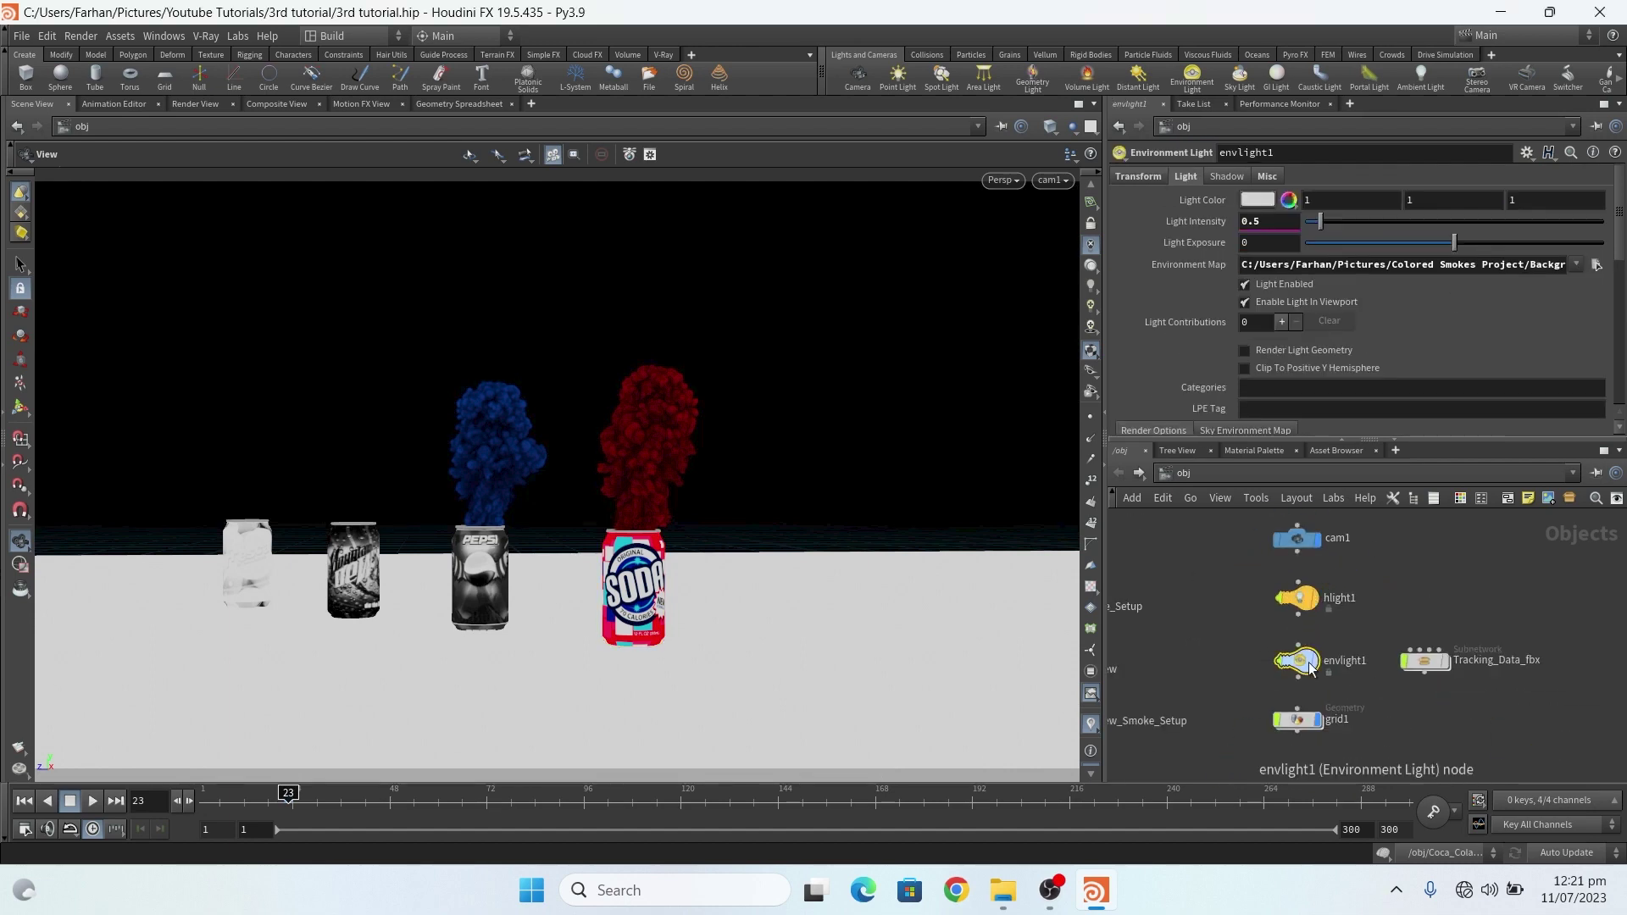
pyautogui.scroll(3, 1312, 585)
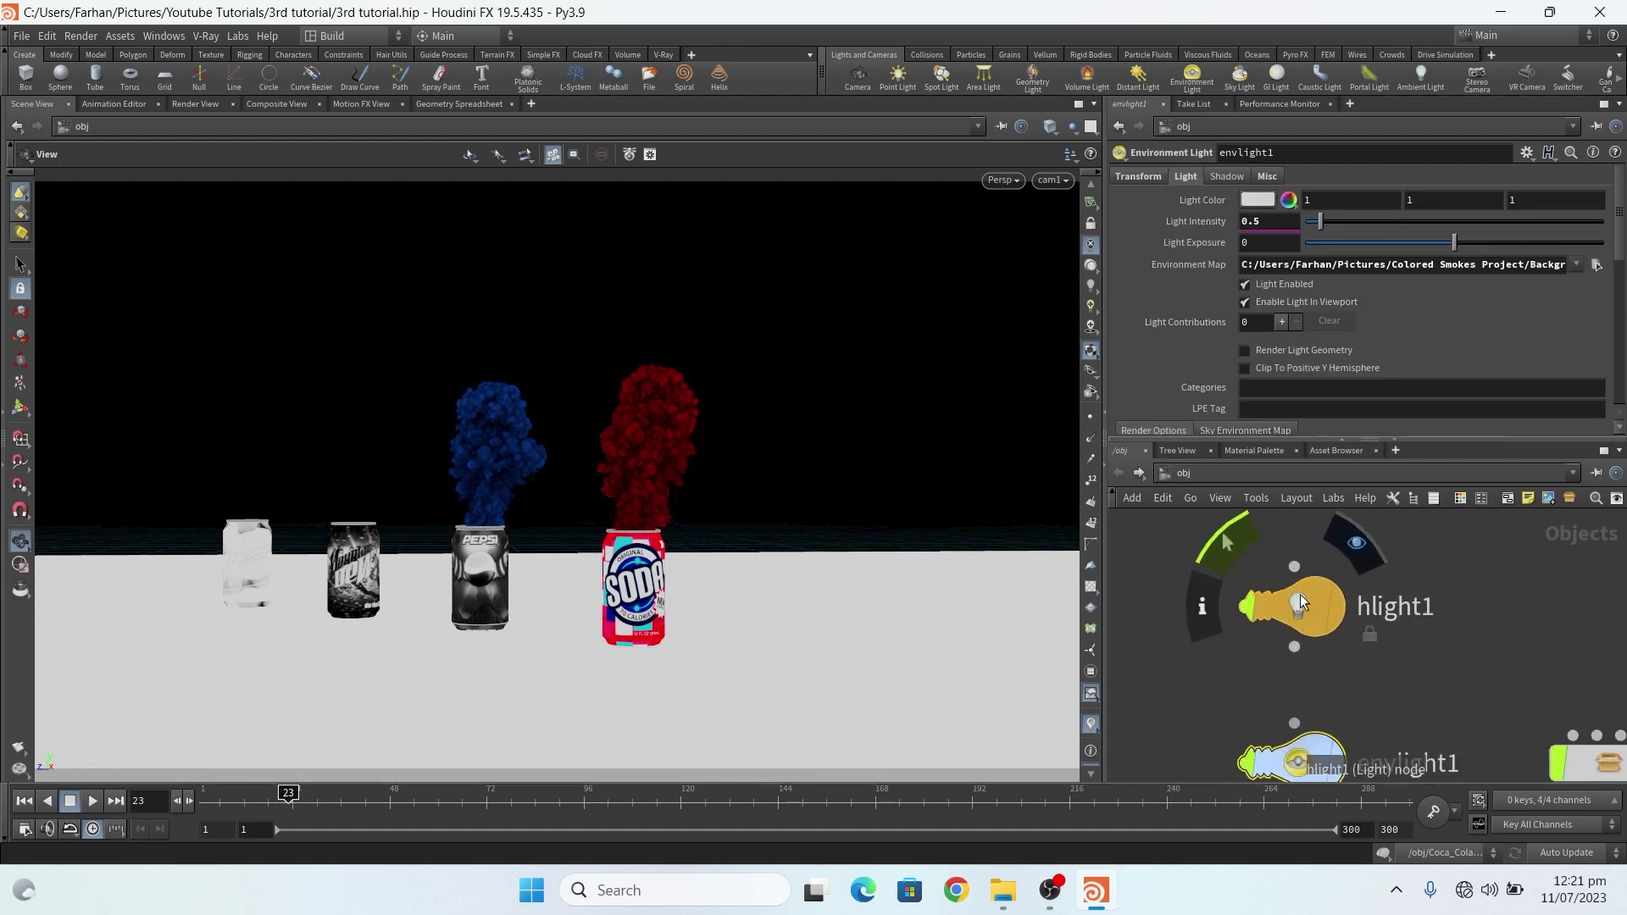
pyautogui.click(1292, 600)
pyautogui.scroll(-3, 1310, 627)
pyautogui.scroll(3, 1311, 666)
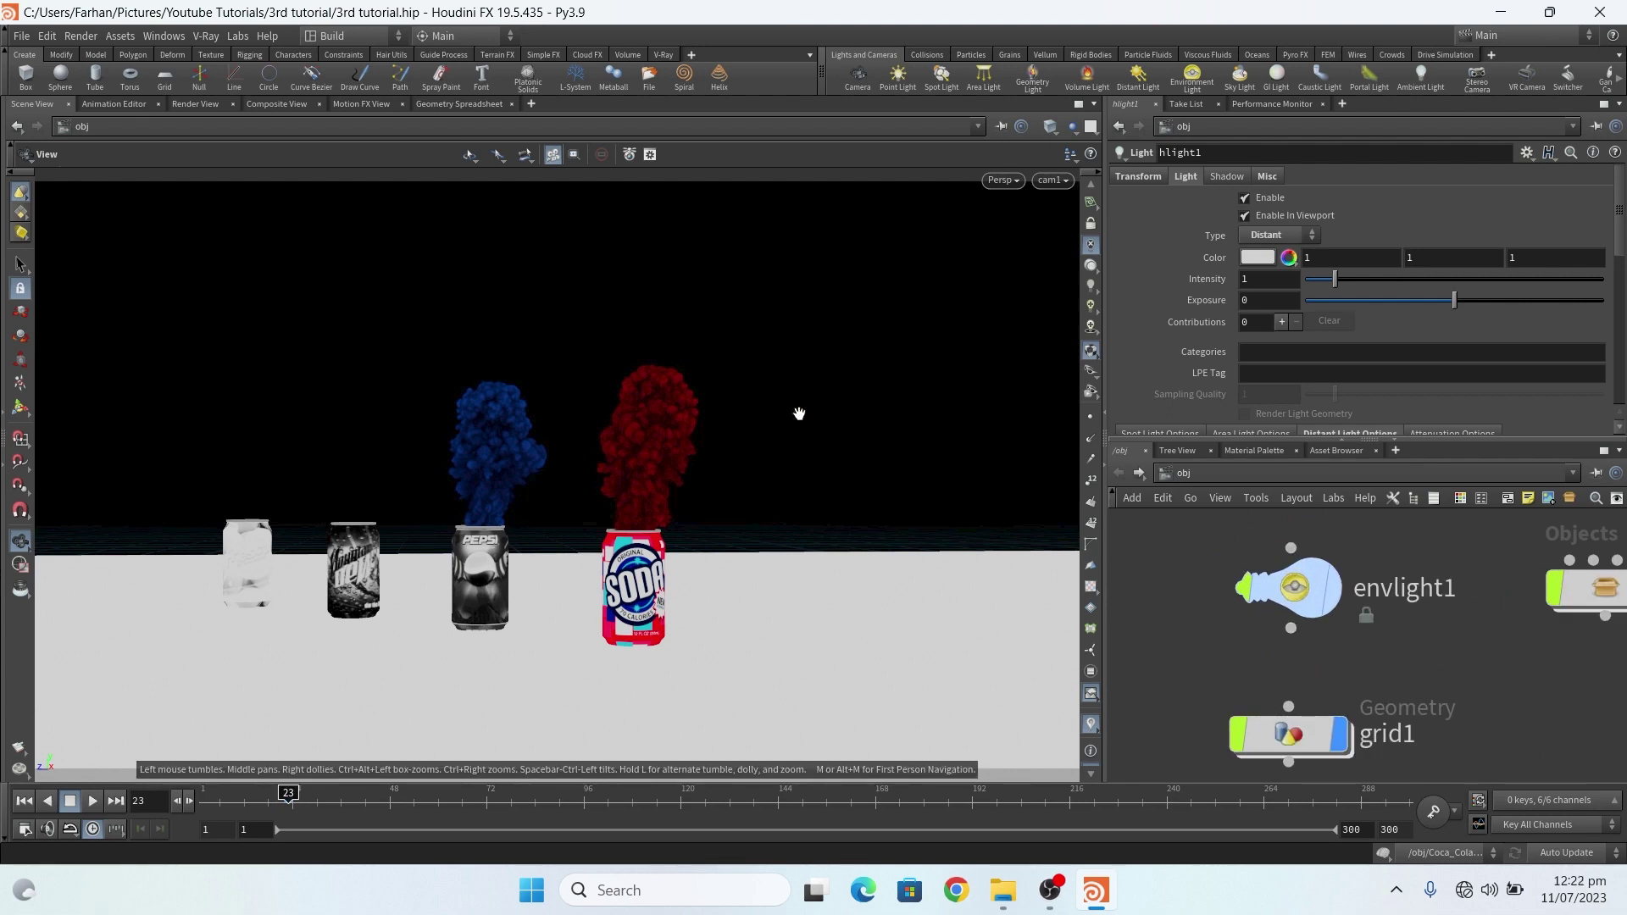
pyautogui.scroll(-3, 1441, 678)
pyautogui.scroll(3, 1322, 645)
pyautogui.scroll(-2, 1456, 724)
pyautogui.scroll(5, 1327, 619)
pyautogui.scroll(-3, 1328, 618)
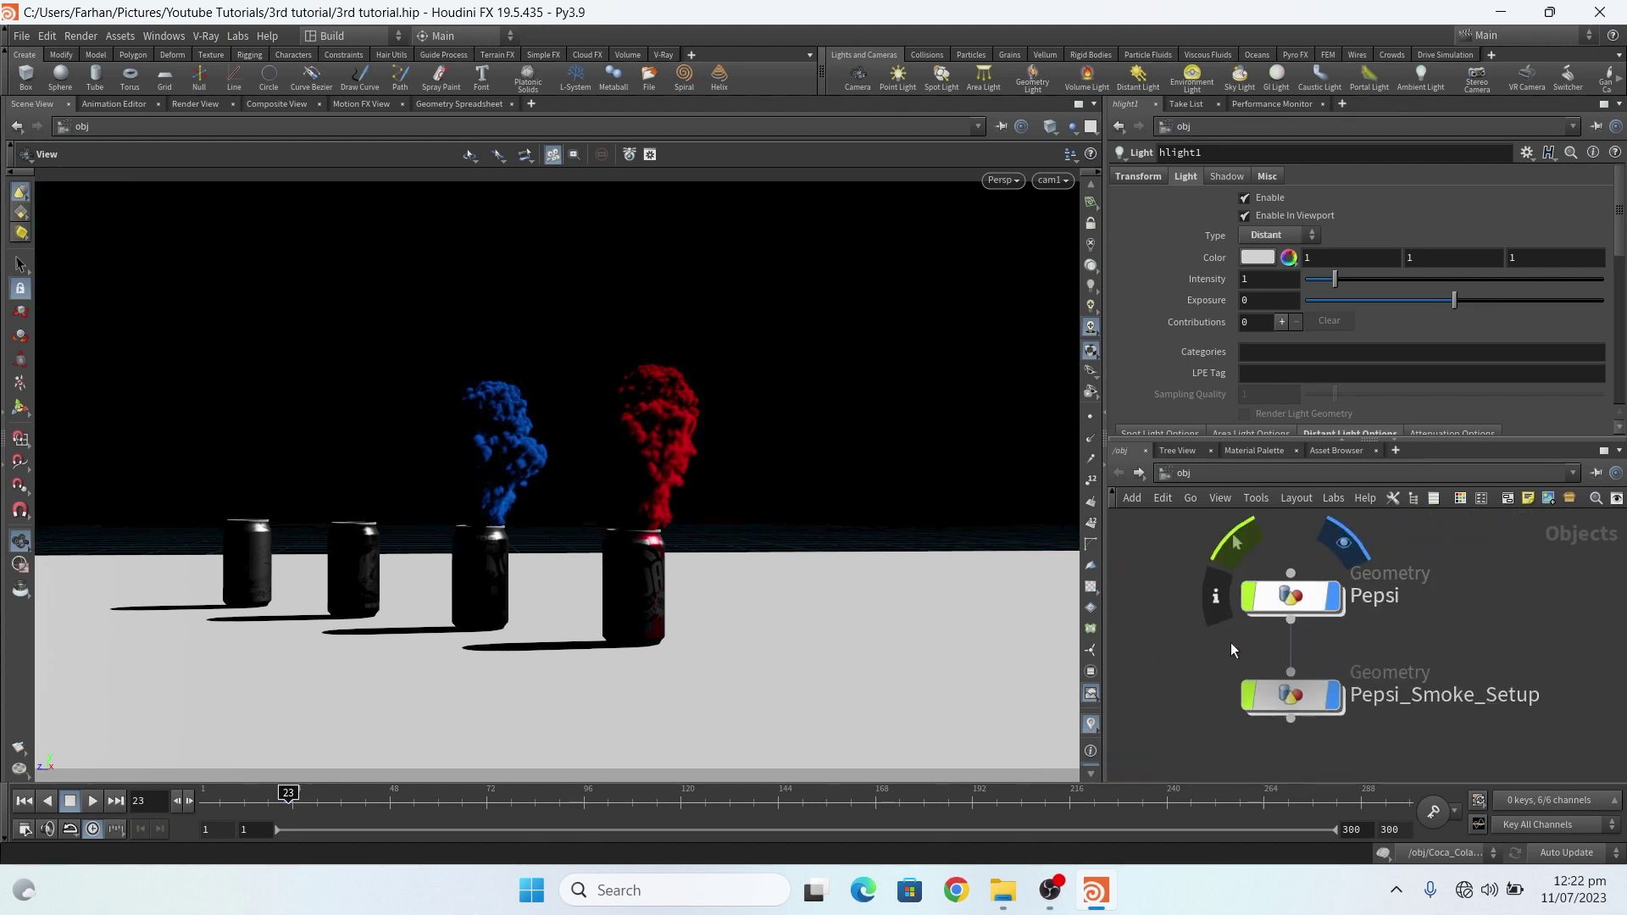